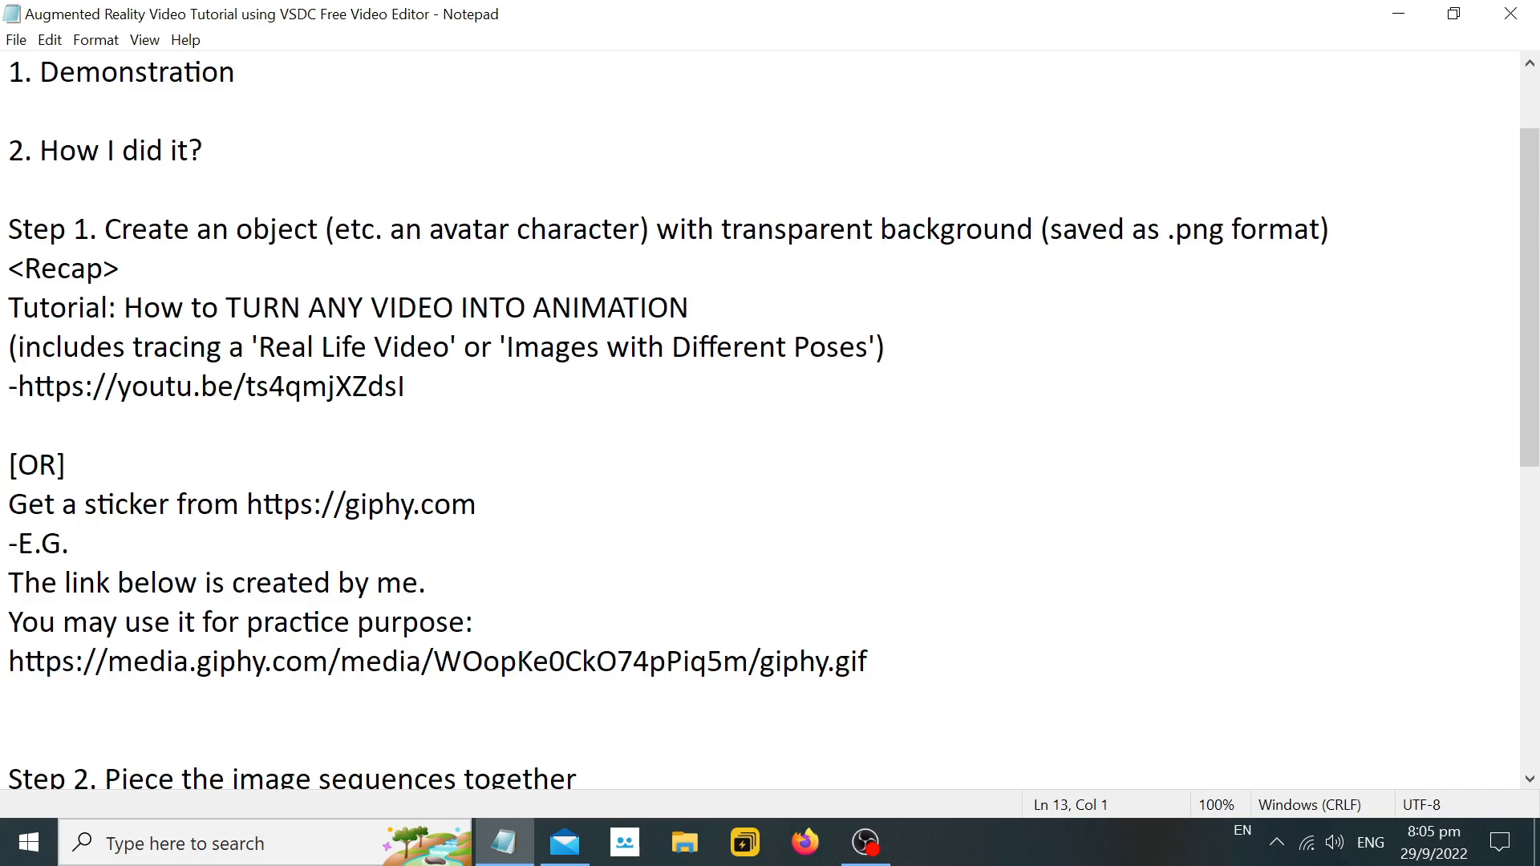
drag(125, 307, 689, 307)
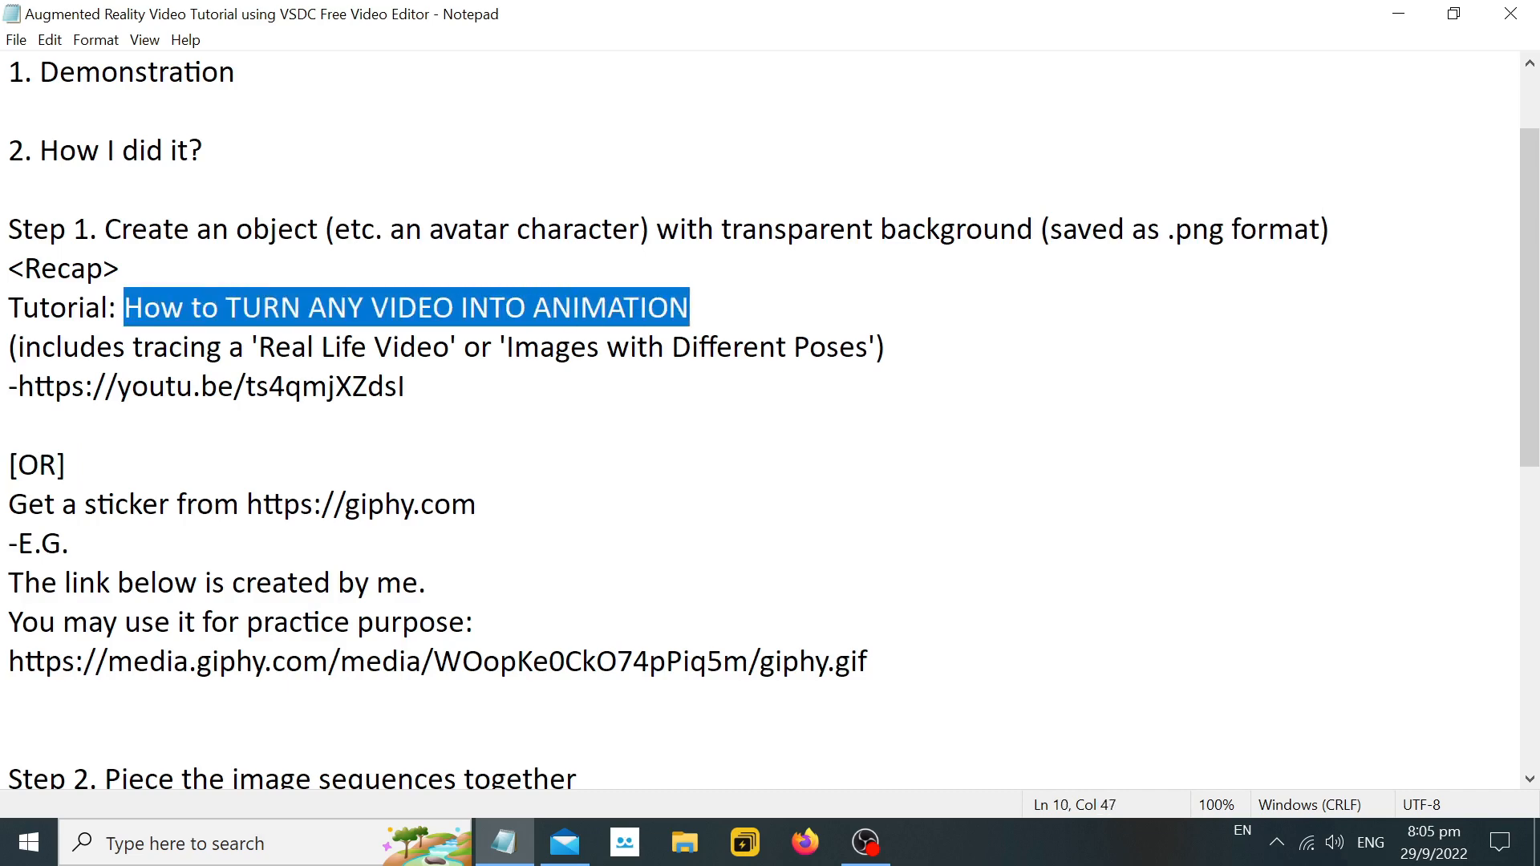
drag(17, 386, 413, 386)
right_click(374, 390)
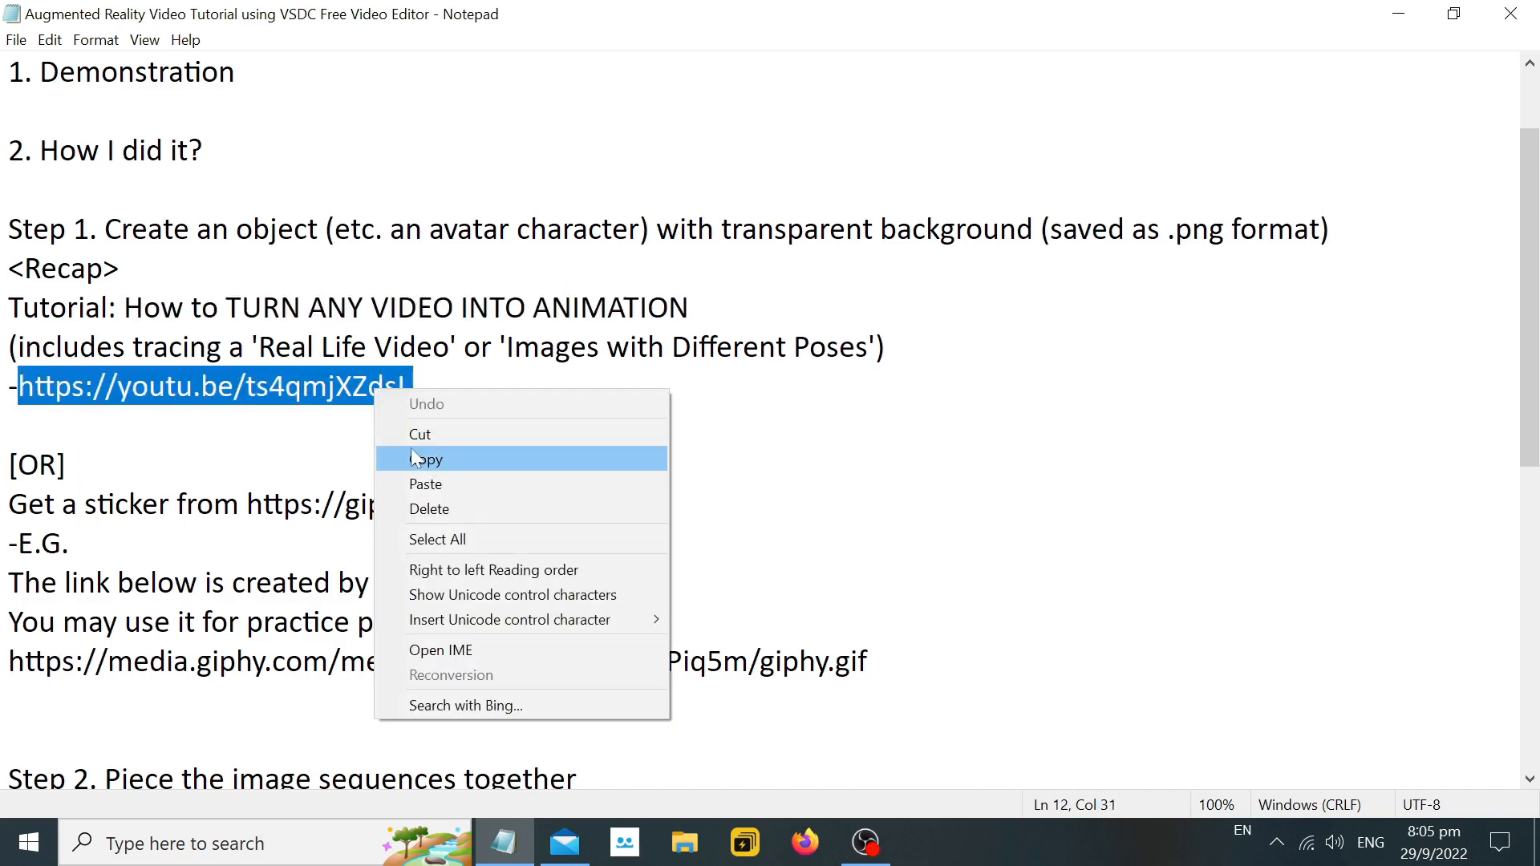
click(411, 457)
click(805, 843)
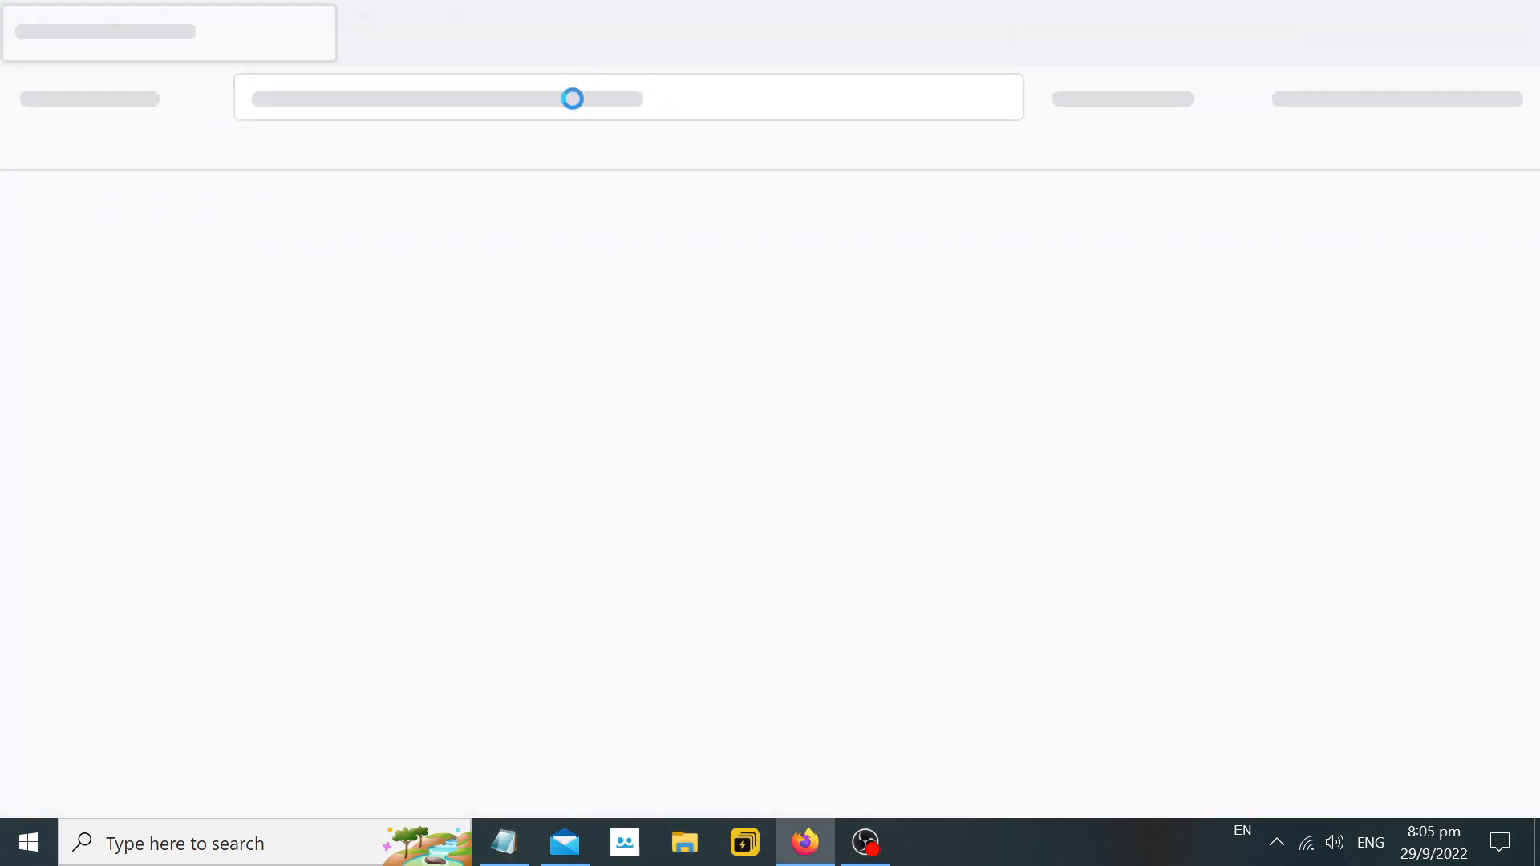
key(ctrl+v)
key(Return)
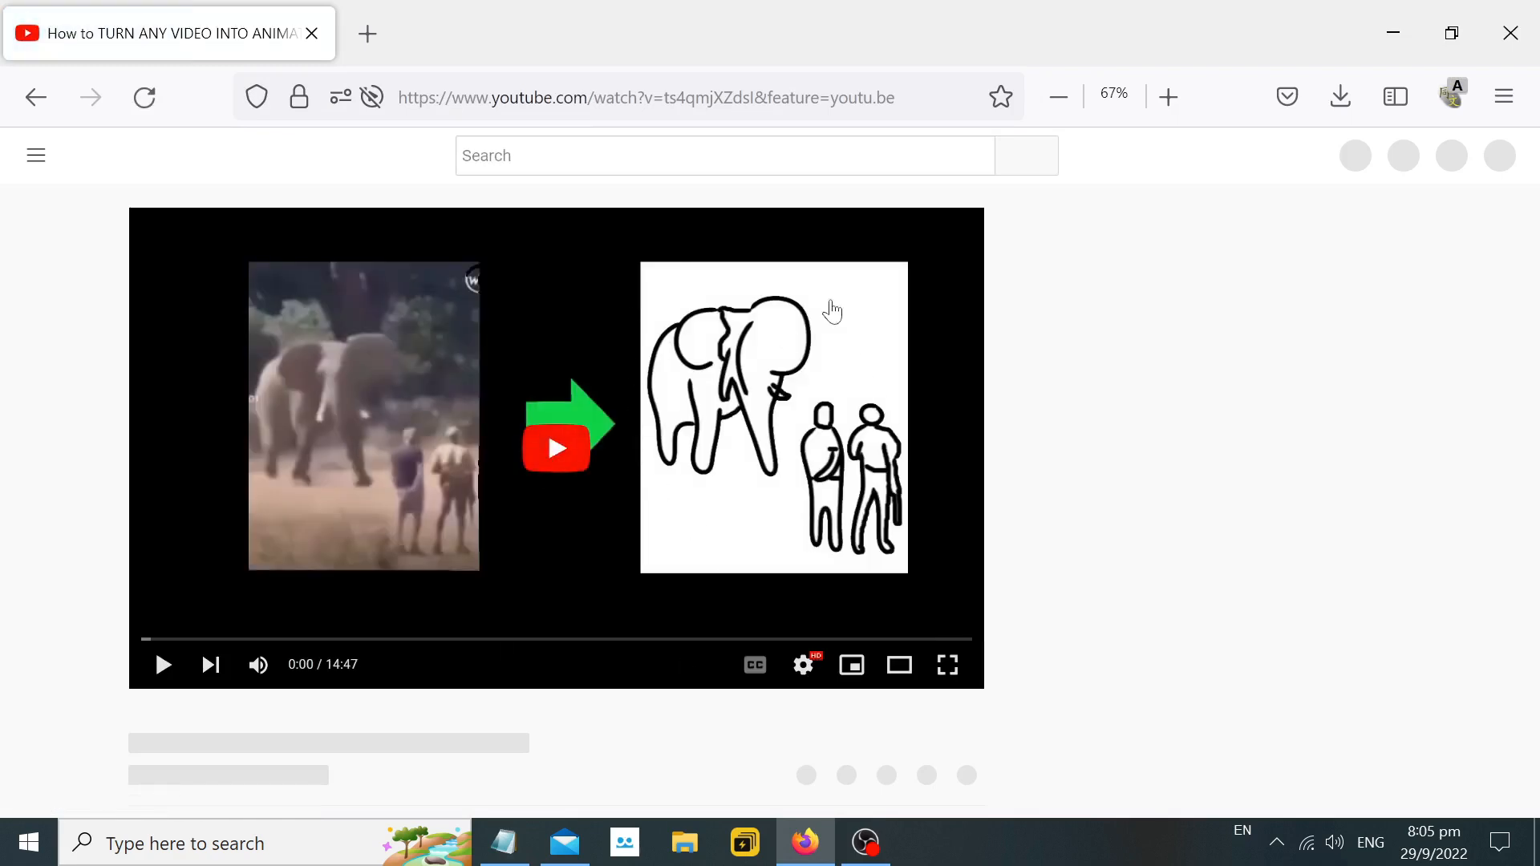
Play the tutorial video, skip ahead to about 13:23, and minimize the browser.
click(561, 443)
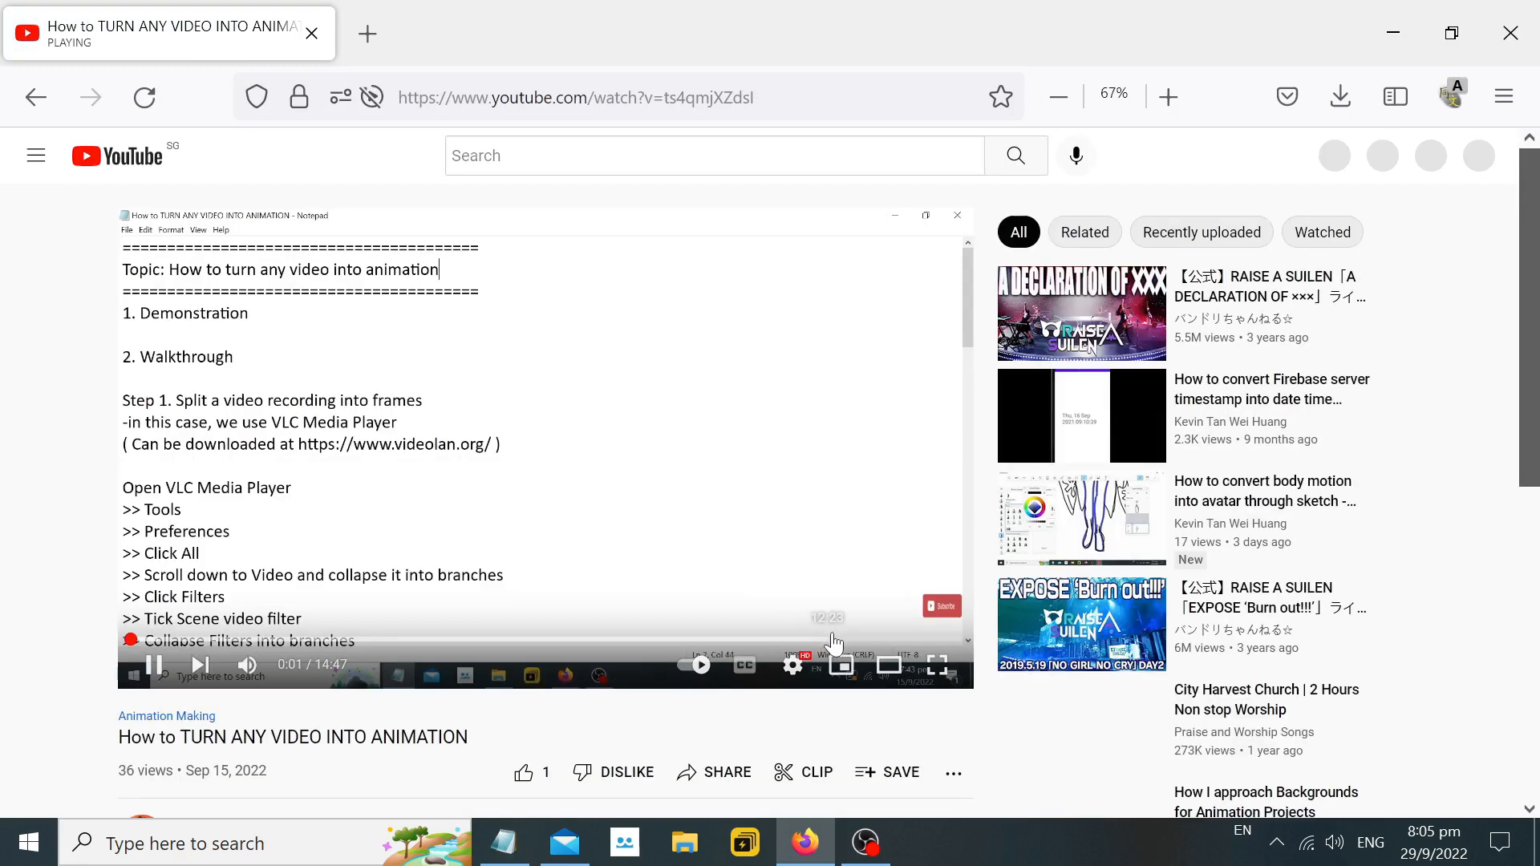
click(833, 639)
click(879, 639)
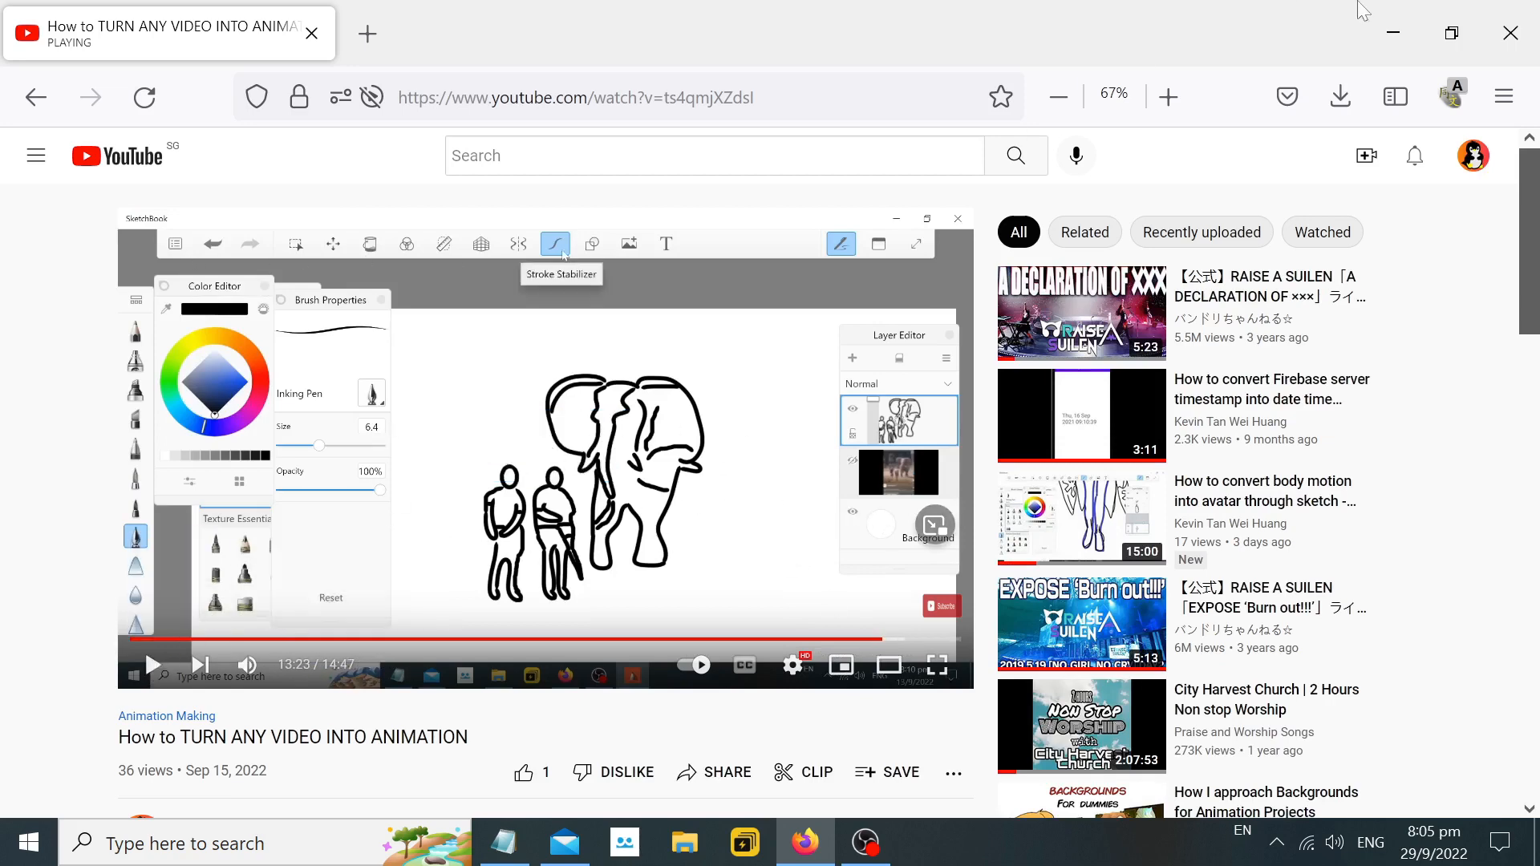
click(1383, 24)
click(1383, 13)
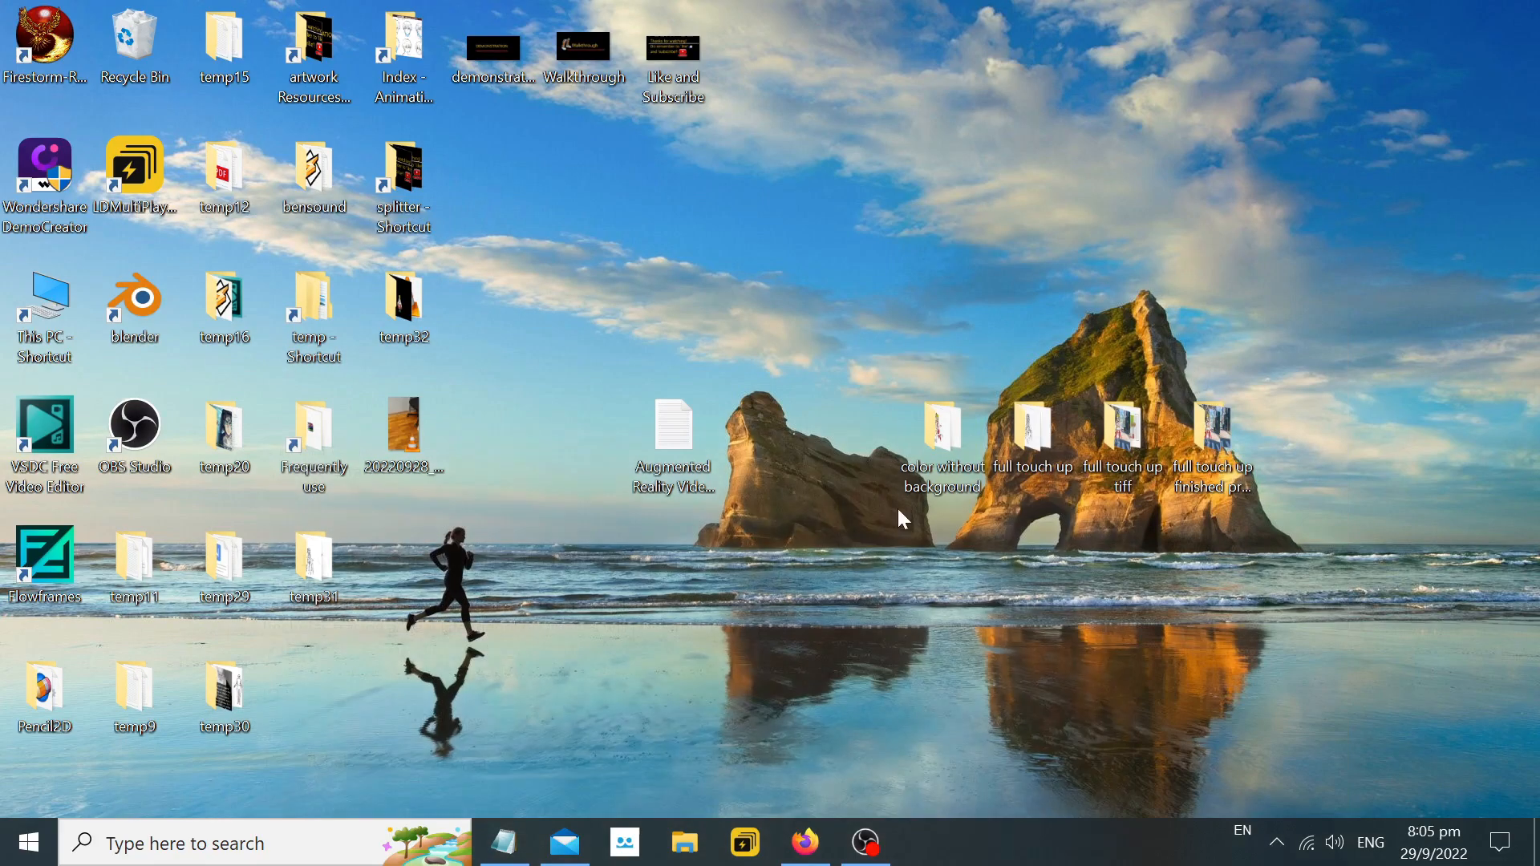
Move the "color without background" folder above the Augmented Reality text file on the desktop, and open it.
double_click(961, 436)
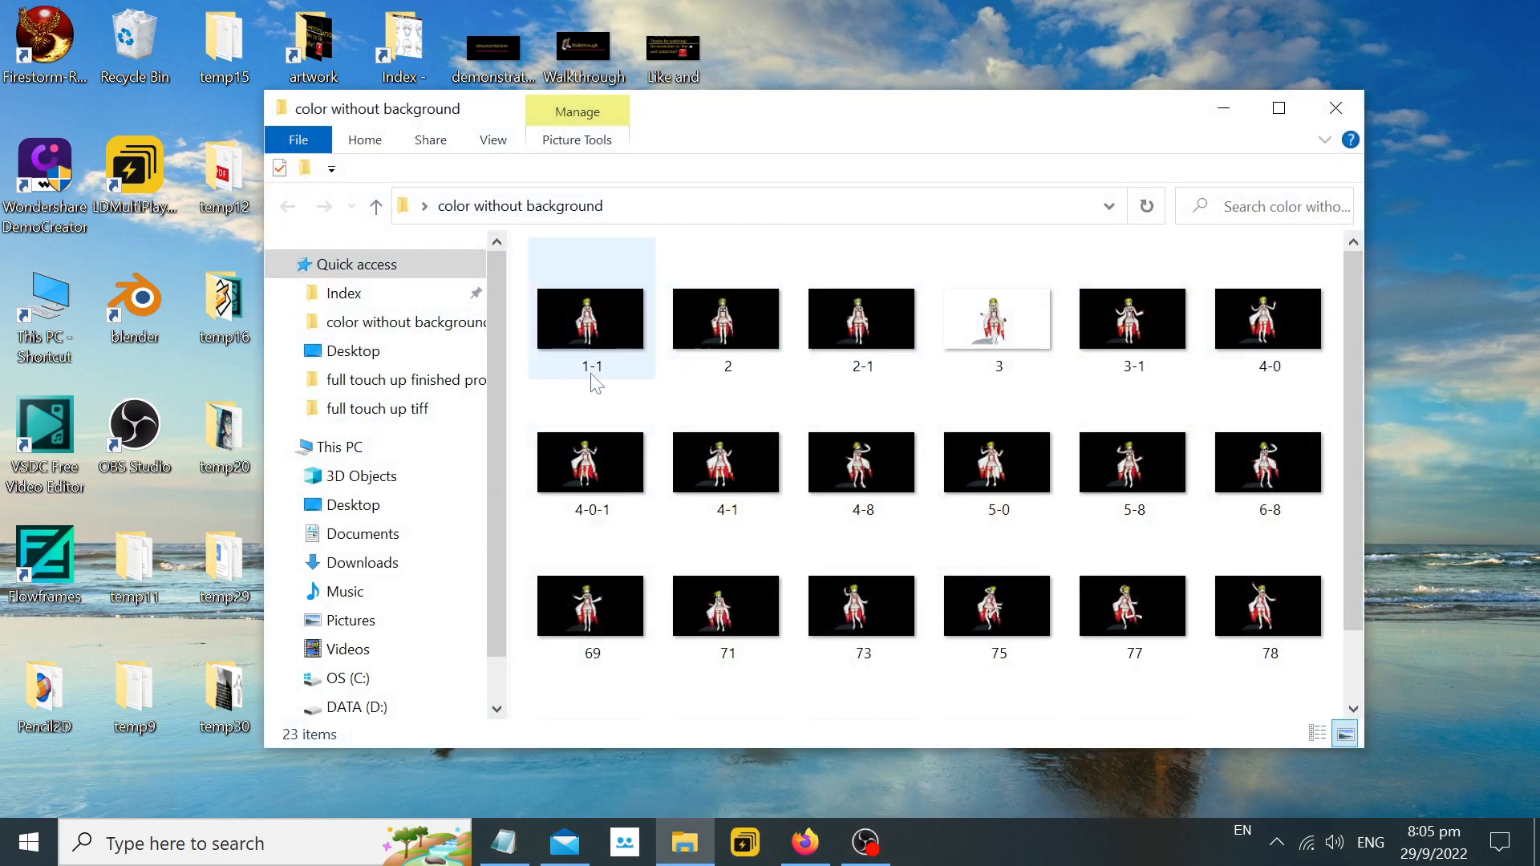
click(606, 332)
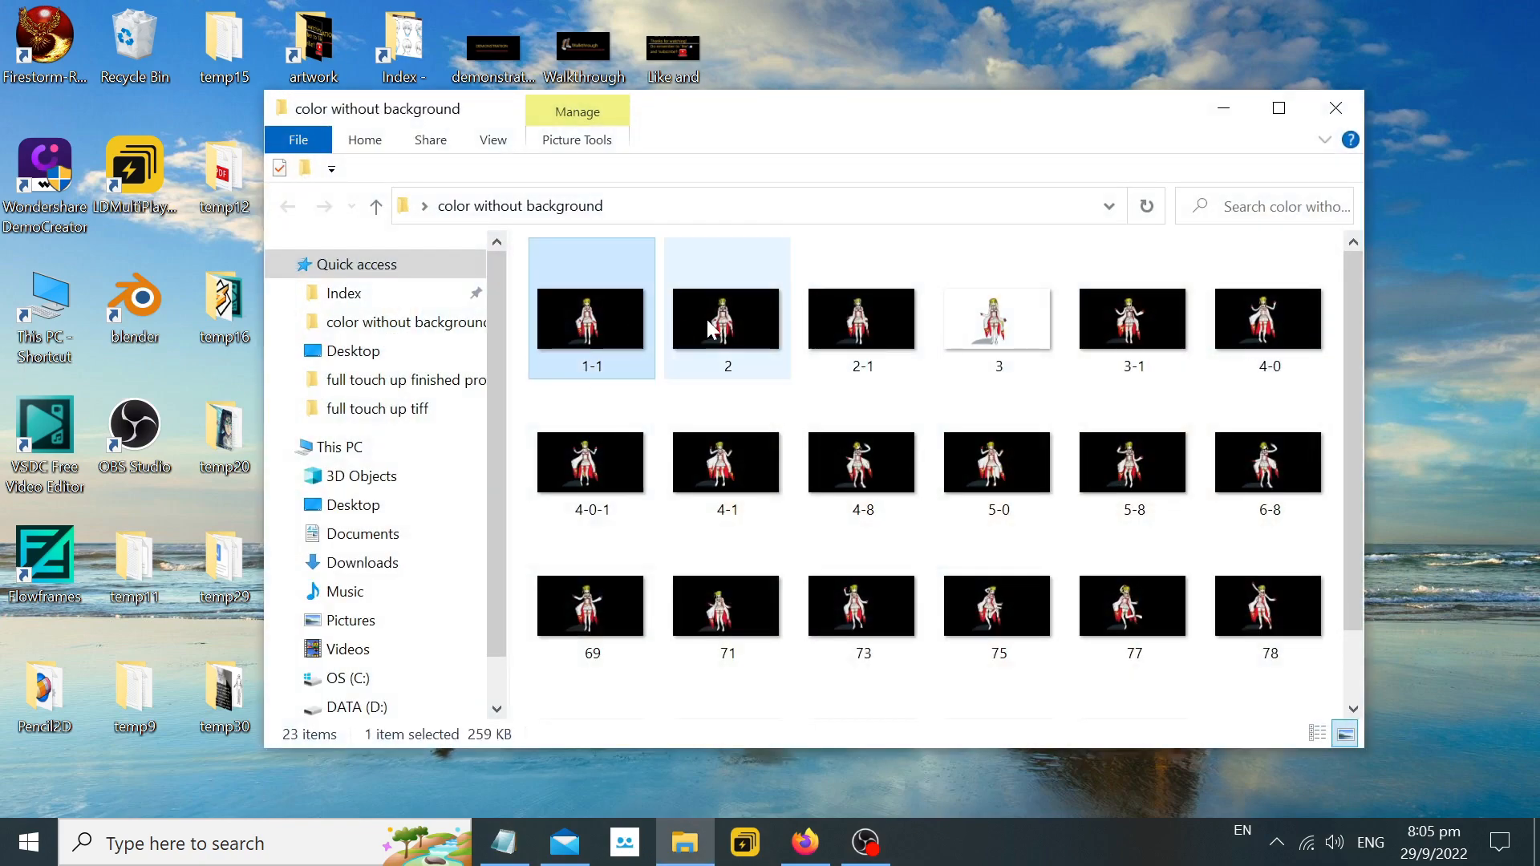
click(870, 329)
click(722, 329)
click(618, 323)
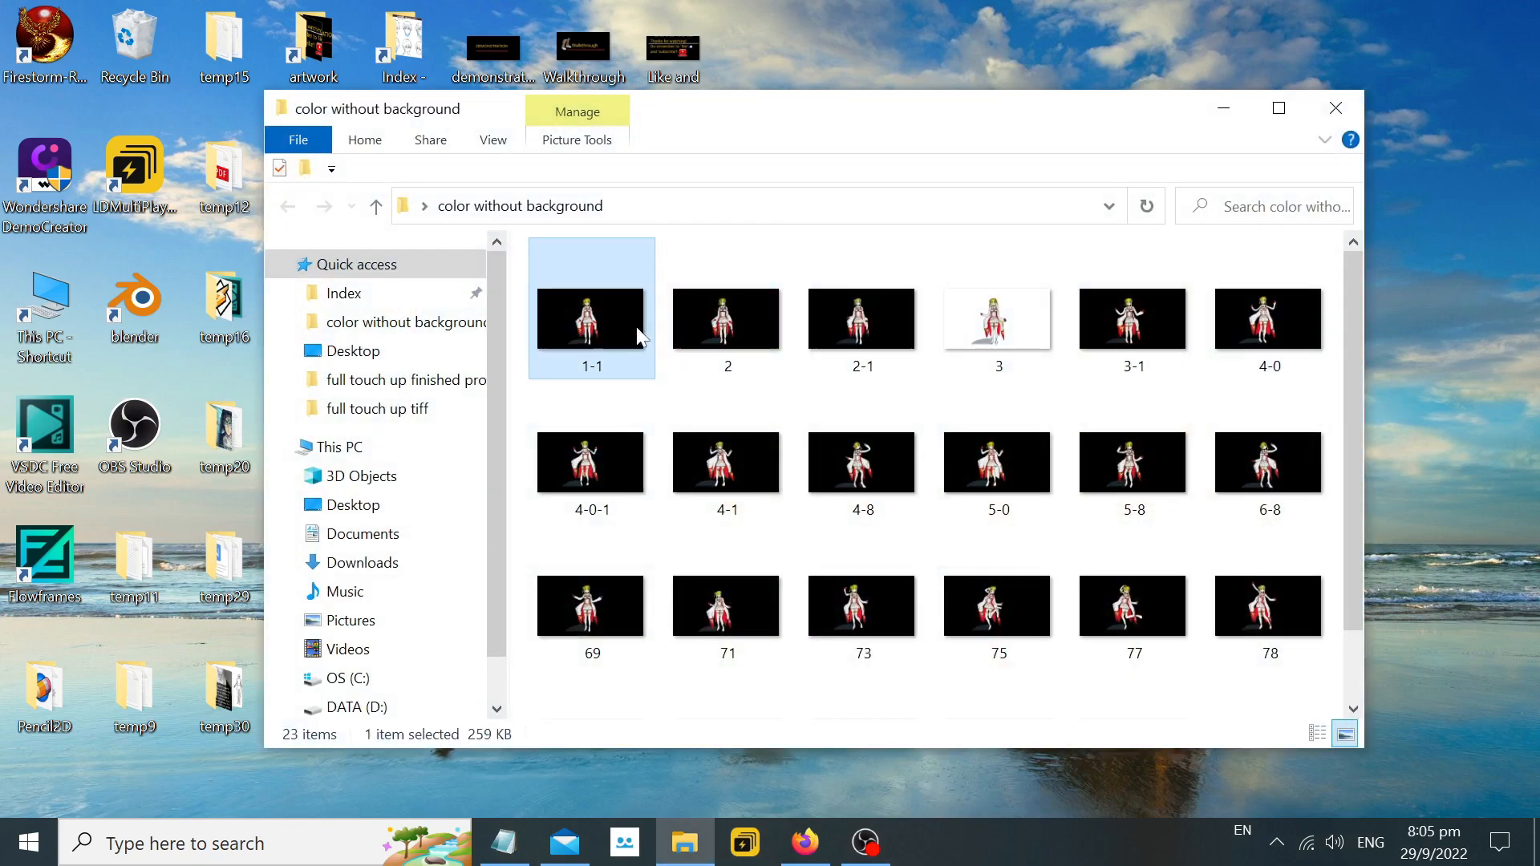
Open image 1-1 from the folder in Paint 3D to view its transparent background.
right_click(613, 320)
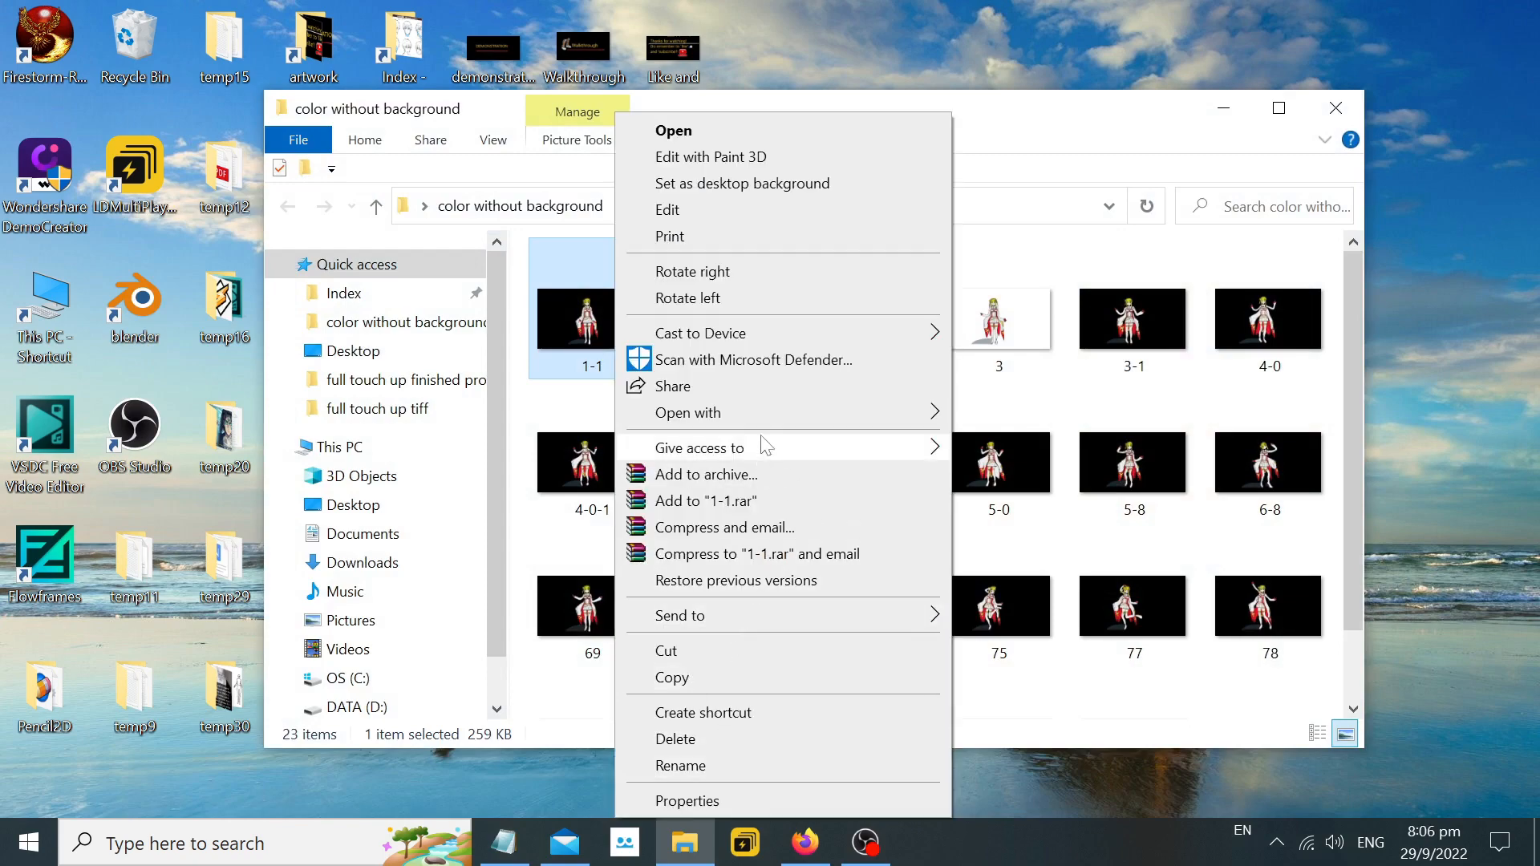
mouse_move(883, 412)
click(1082, 530)
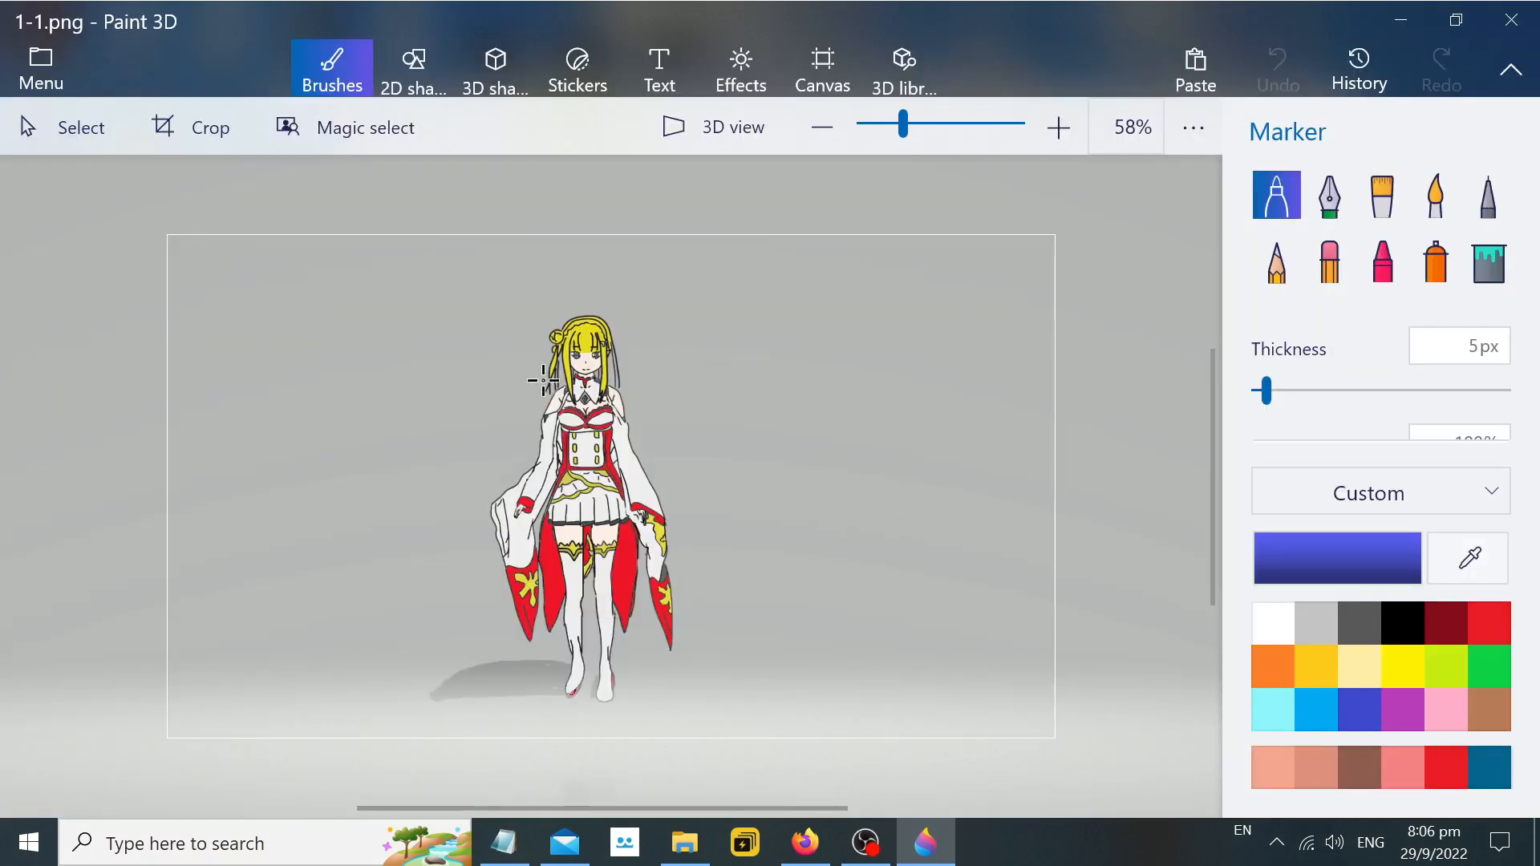
Return to the Notepad notes and add a line below the YouTube link reading "=> this will give you a drawing object".
click(505, 842)
click(420, 387)
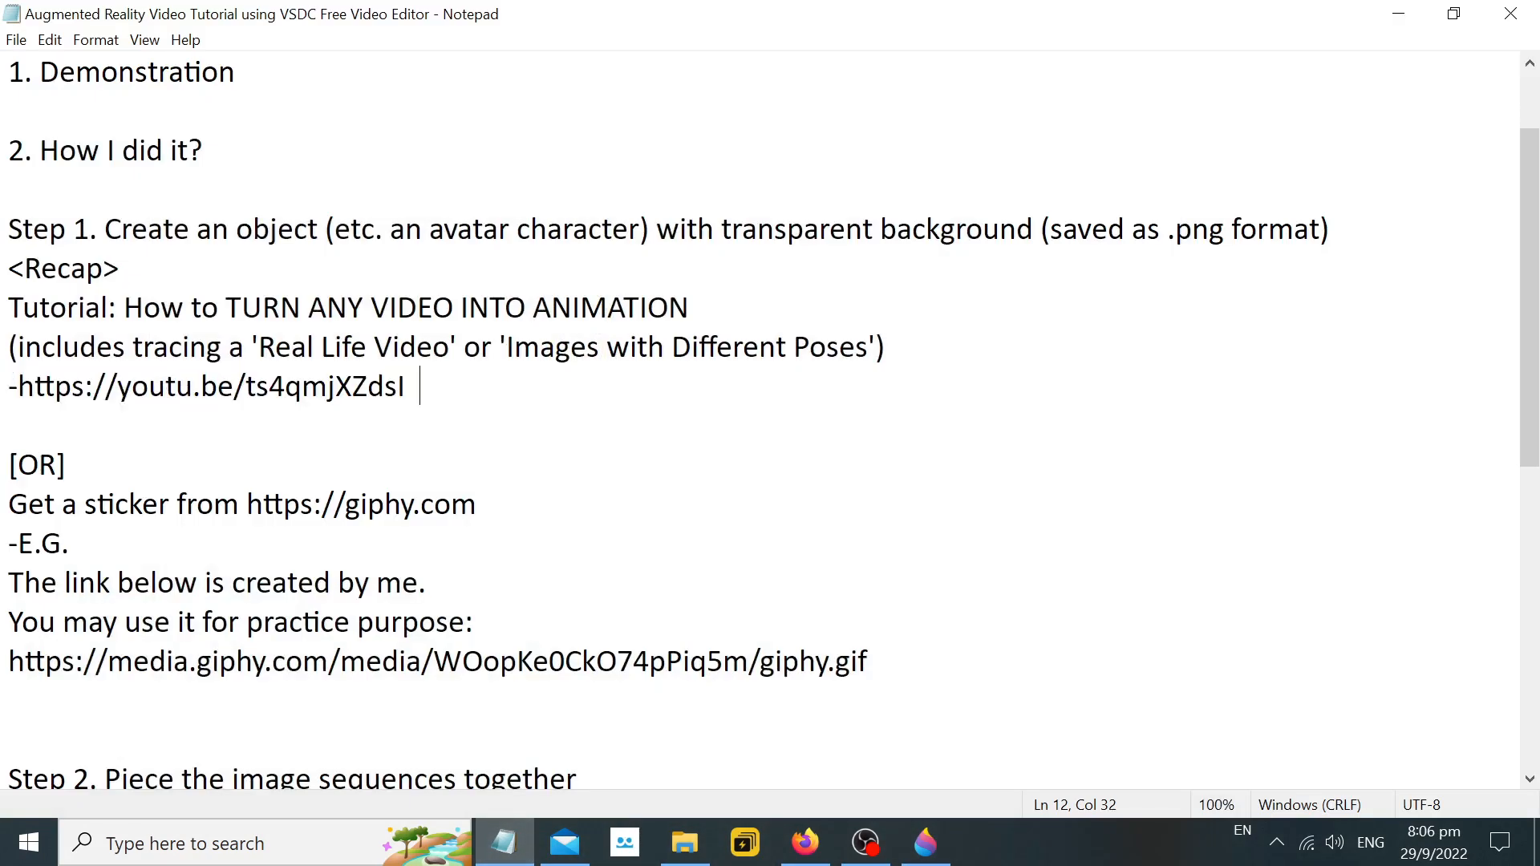
key(Return)
key(Return)
text(=>)
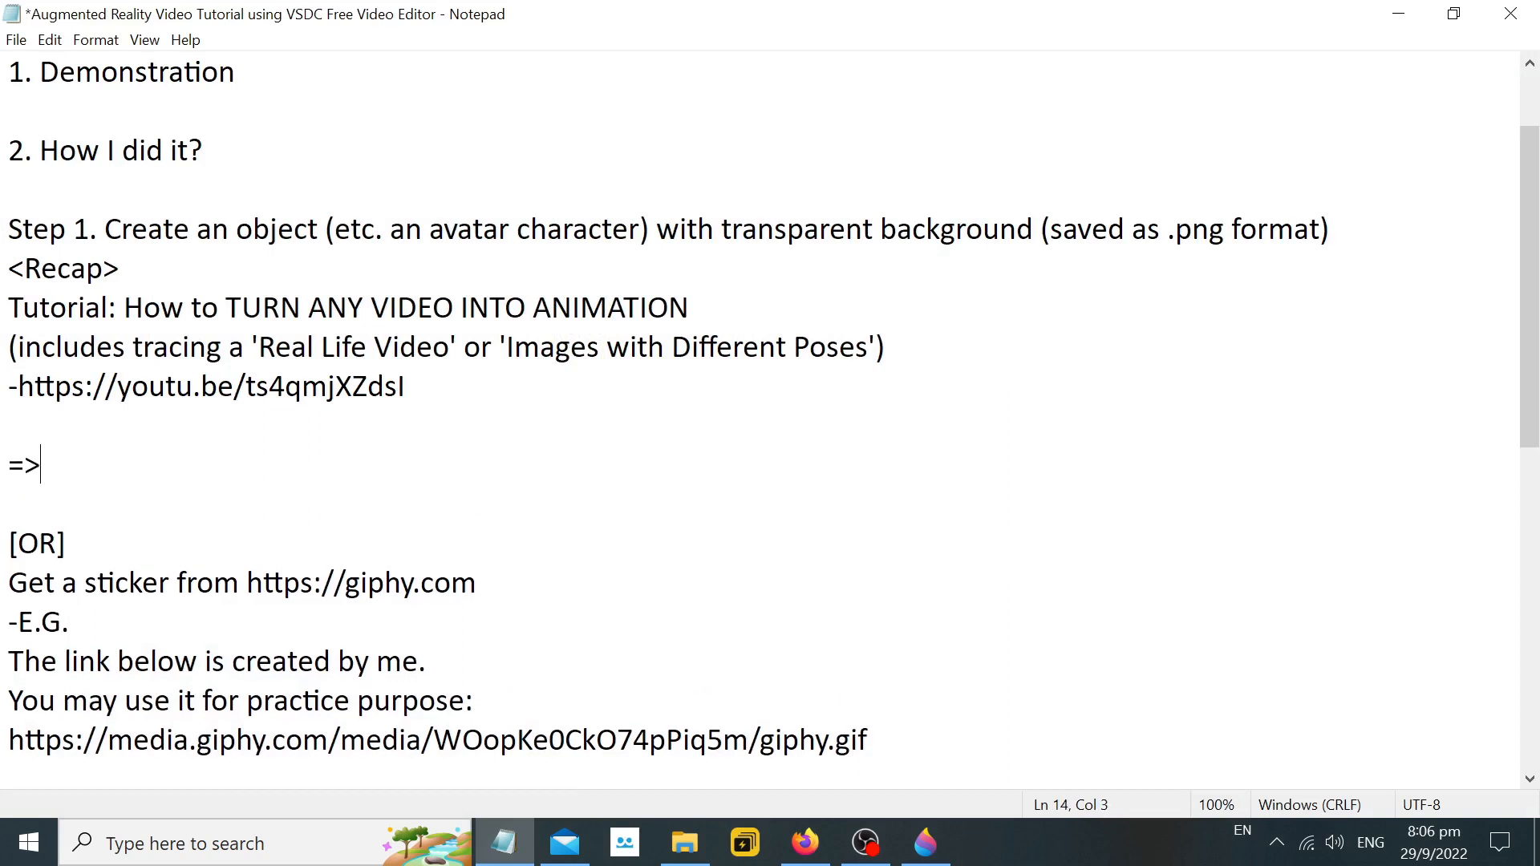
text( this will give you )
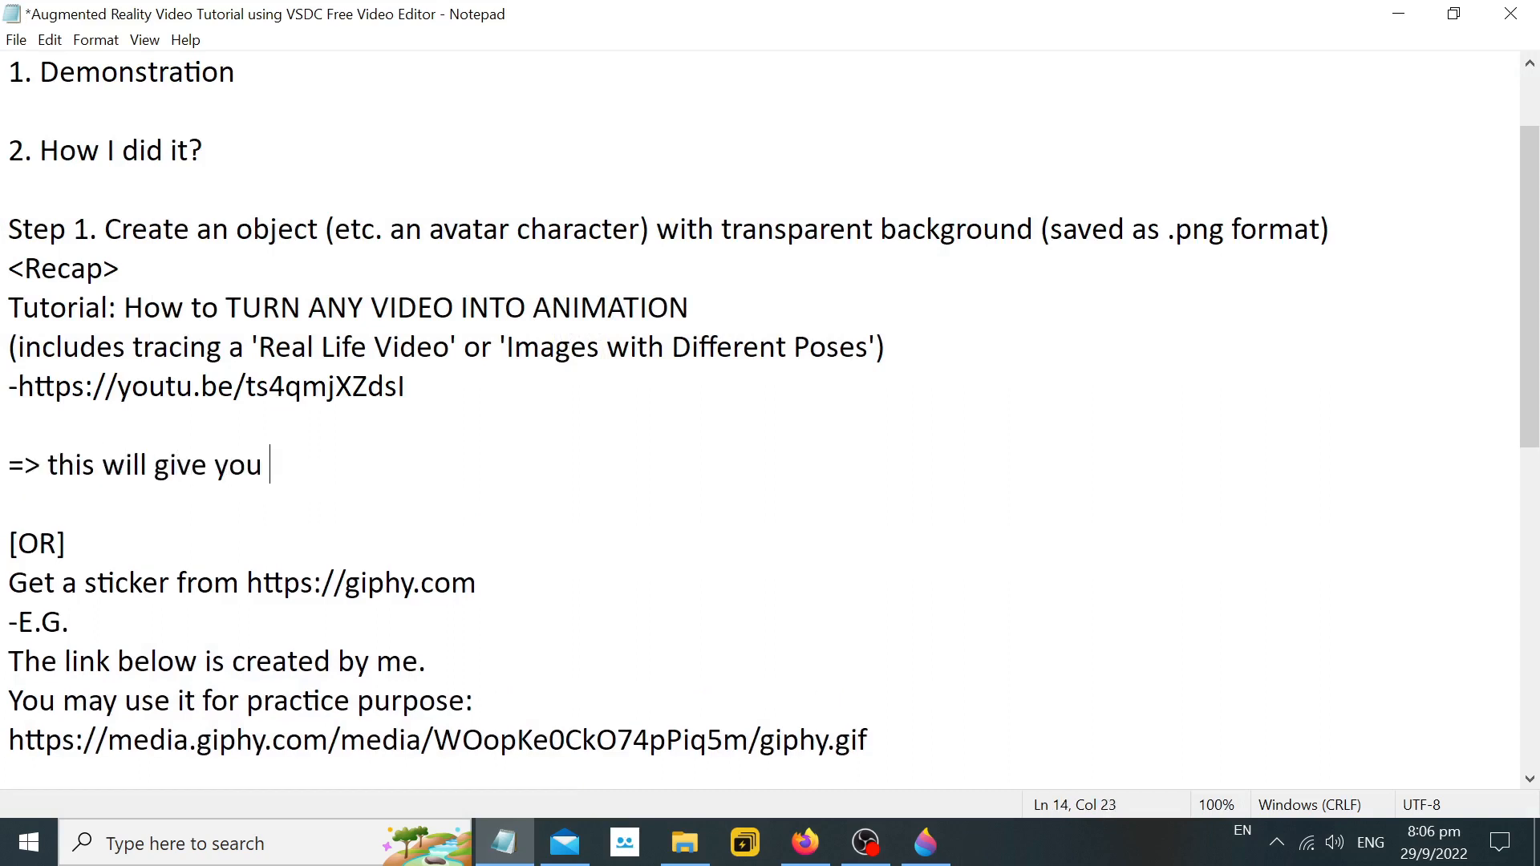
text(a drawing with transpar)
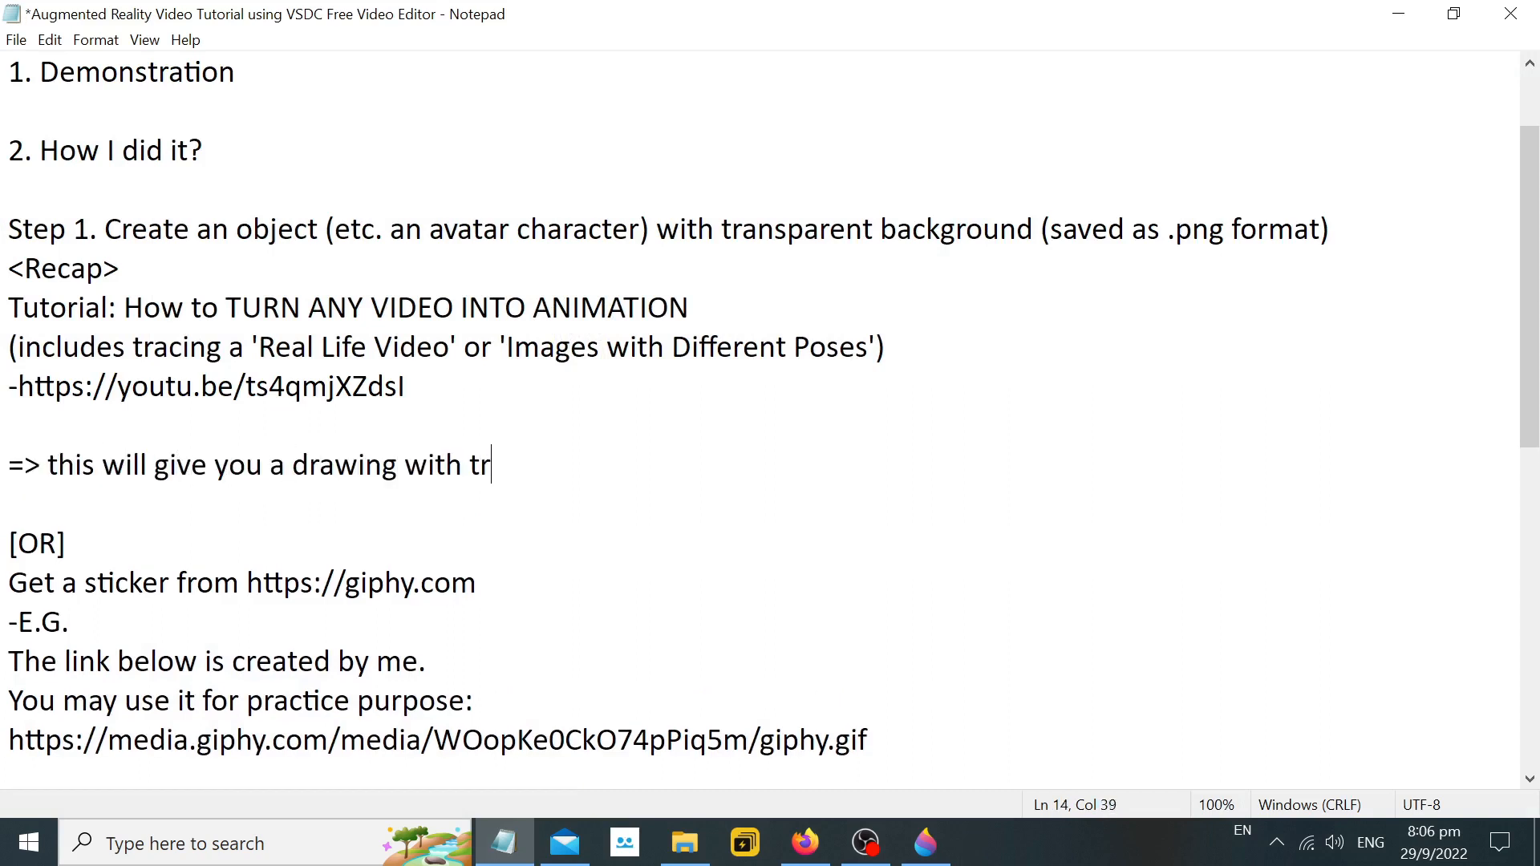
key(BackSpace)
key(BackSpace)
key(BackSpace)
key(BackSpace)
key(BackSpace)
key(BackSpace)
key(BackSpace)
key(BackSpace)
key(BackSpace)
key(BackSpace)
key(BackSpace)
key(BackSpace)
key(BackSpace)
text(object)
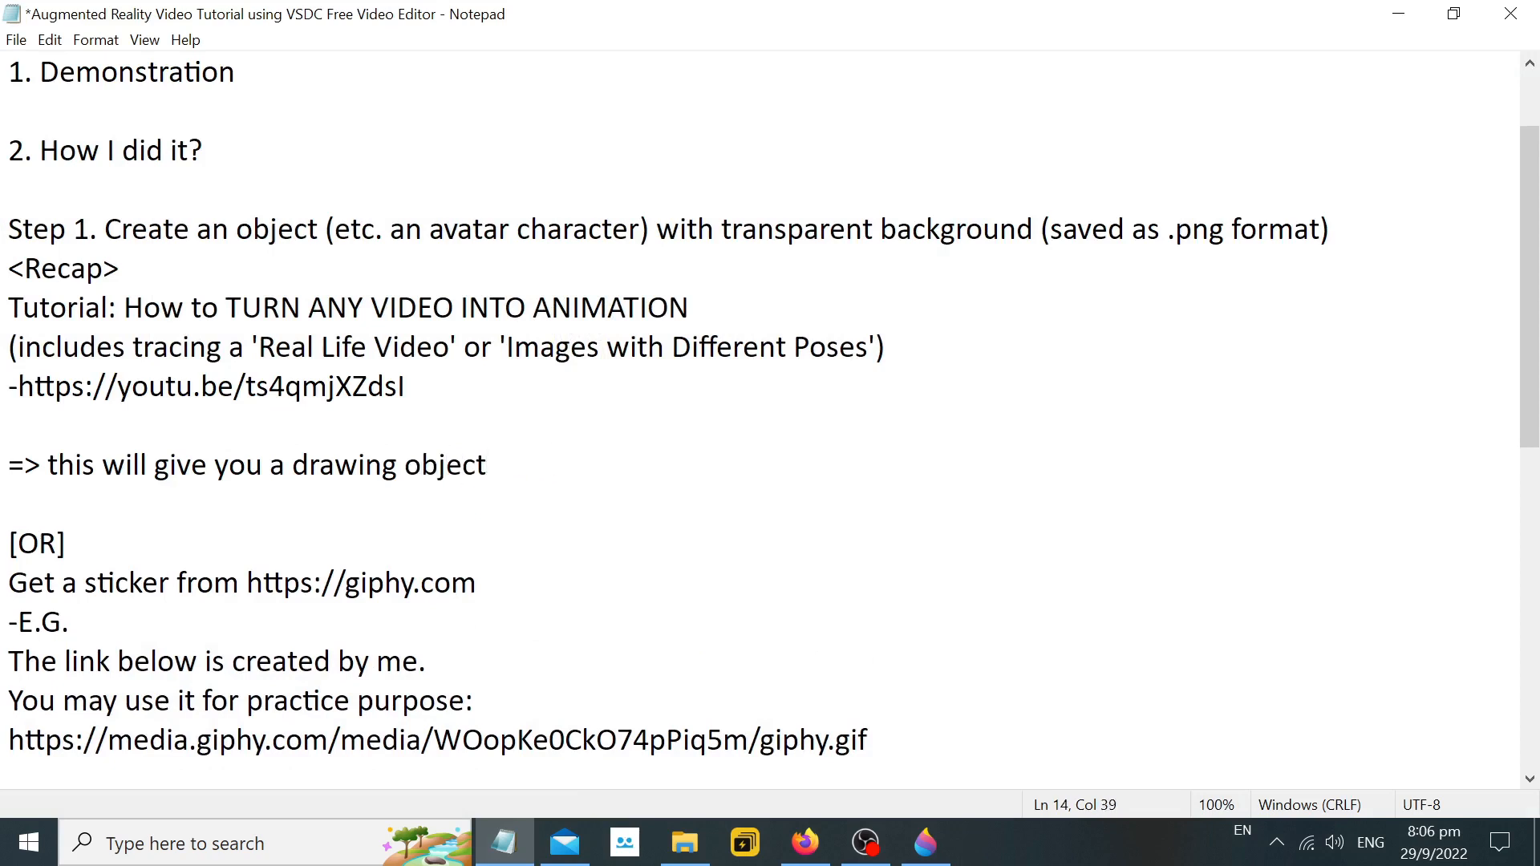
text( [s] with tran)
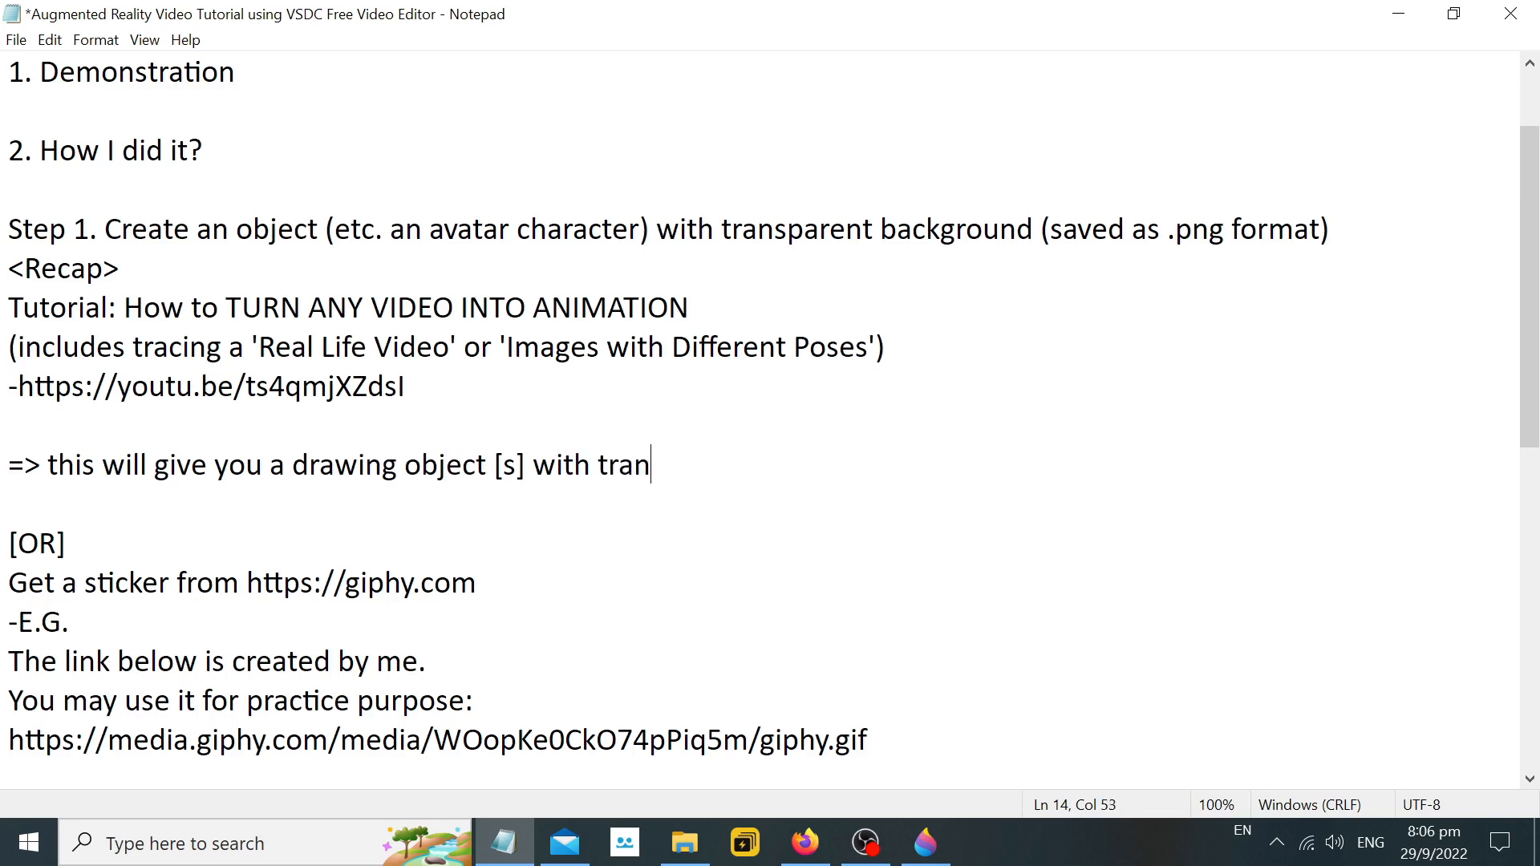
text(sparent background if )
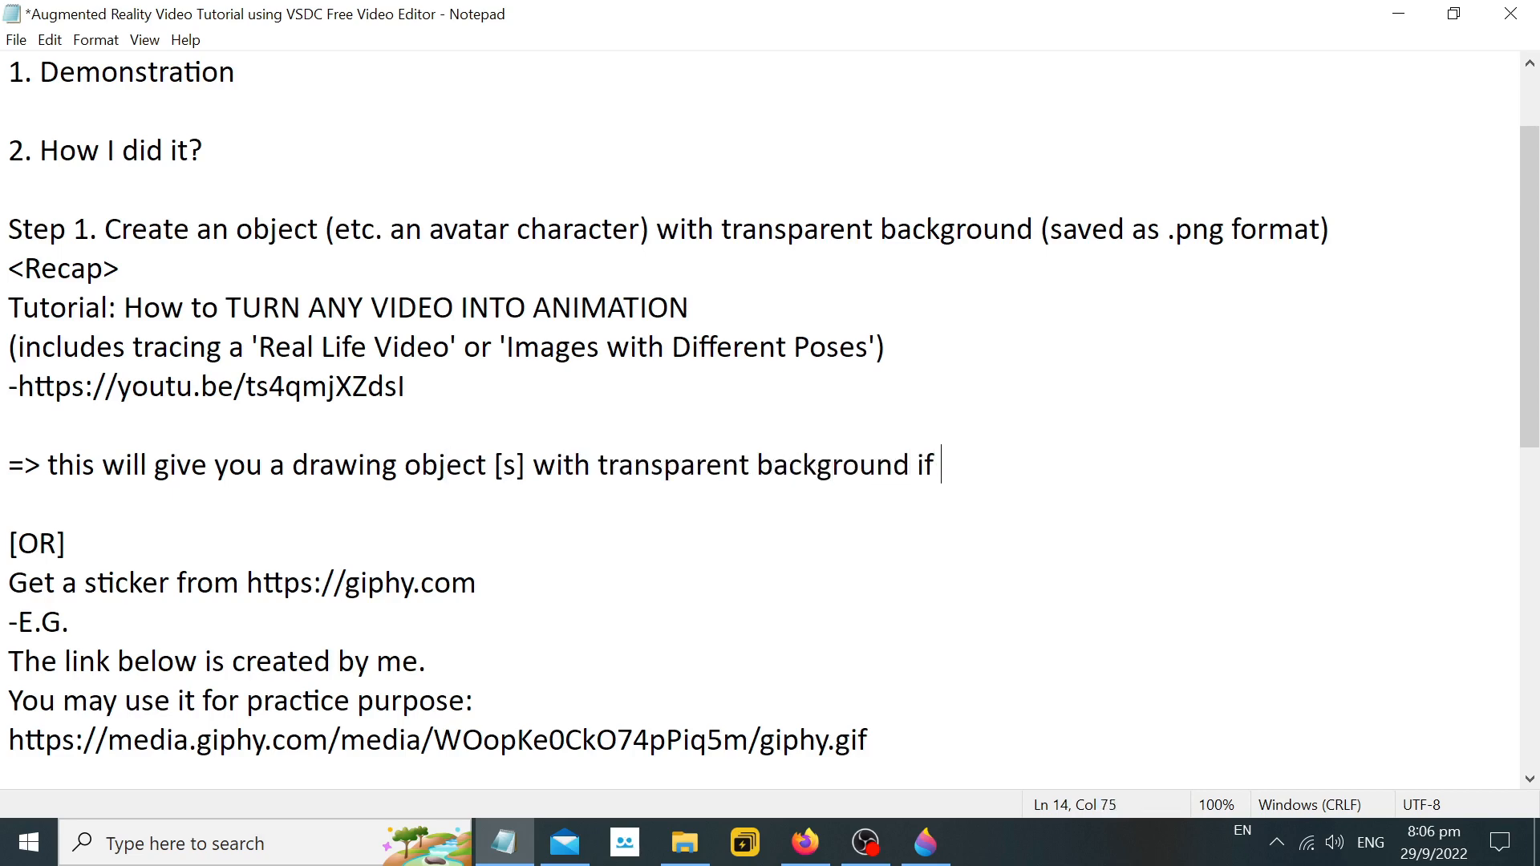
text(saved as a)
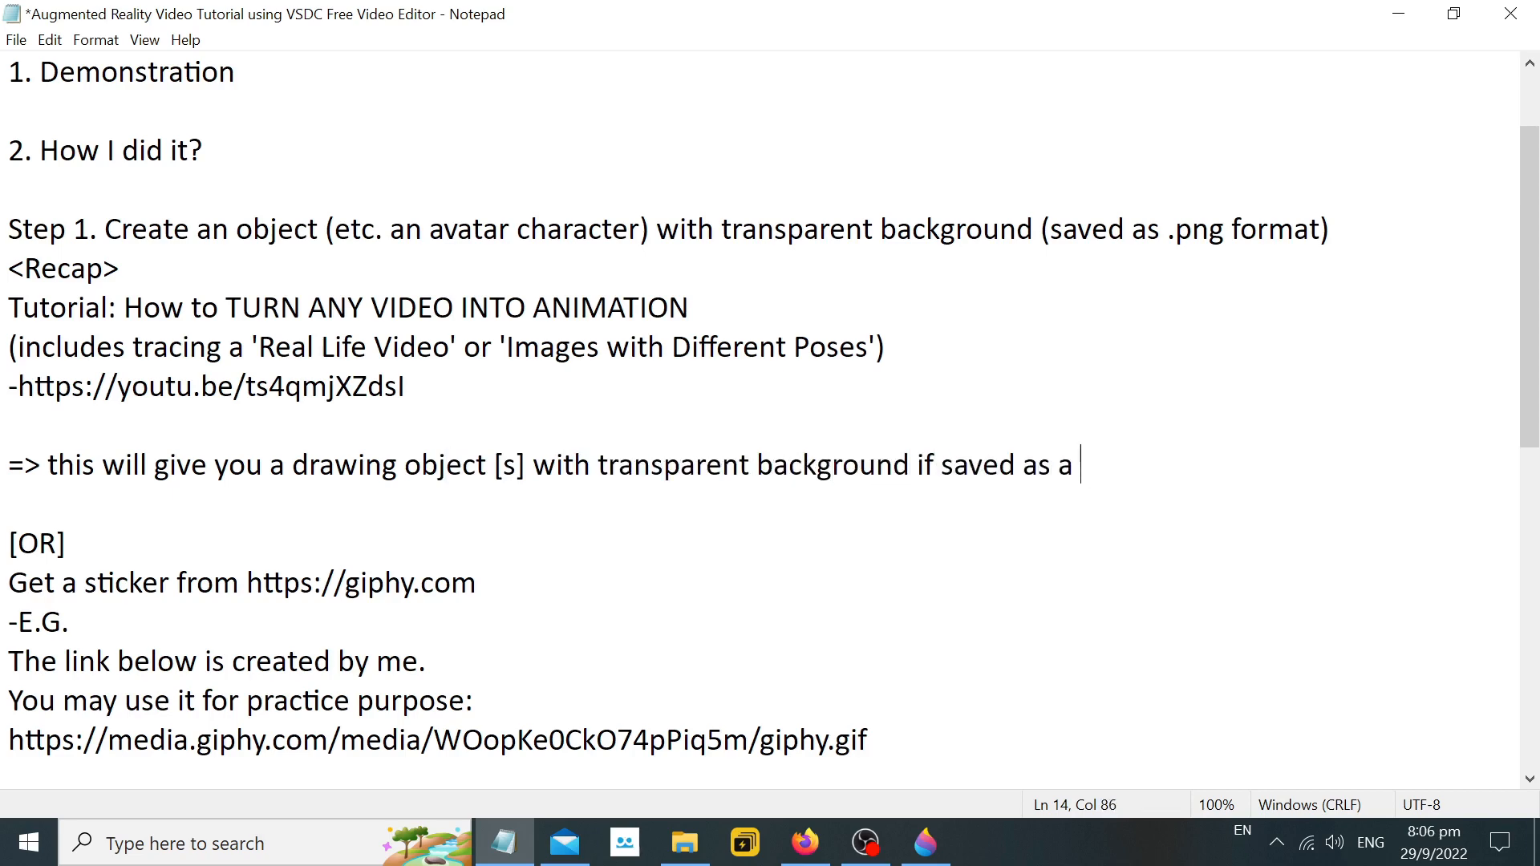
text( png format.)
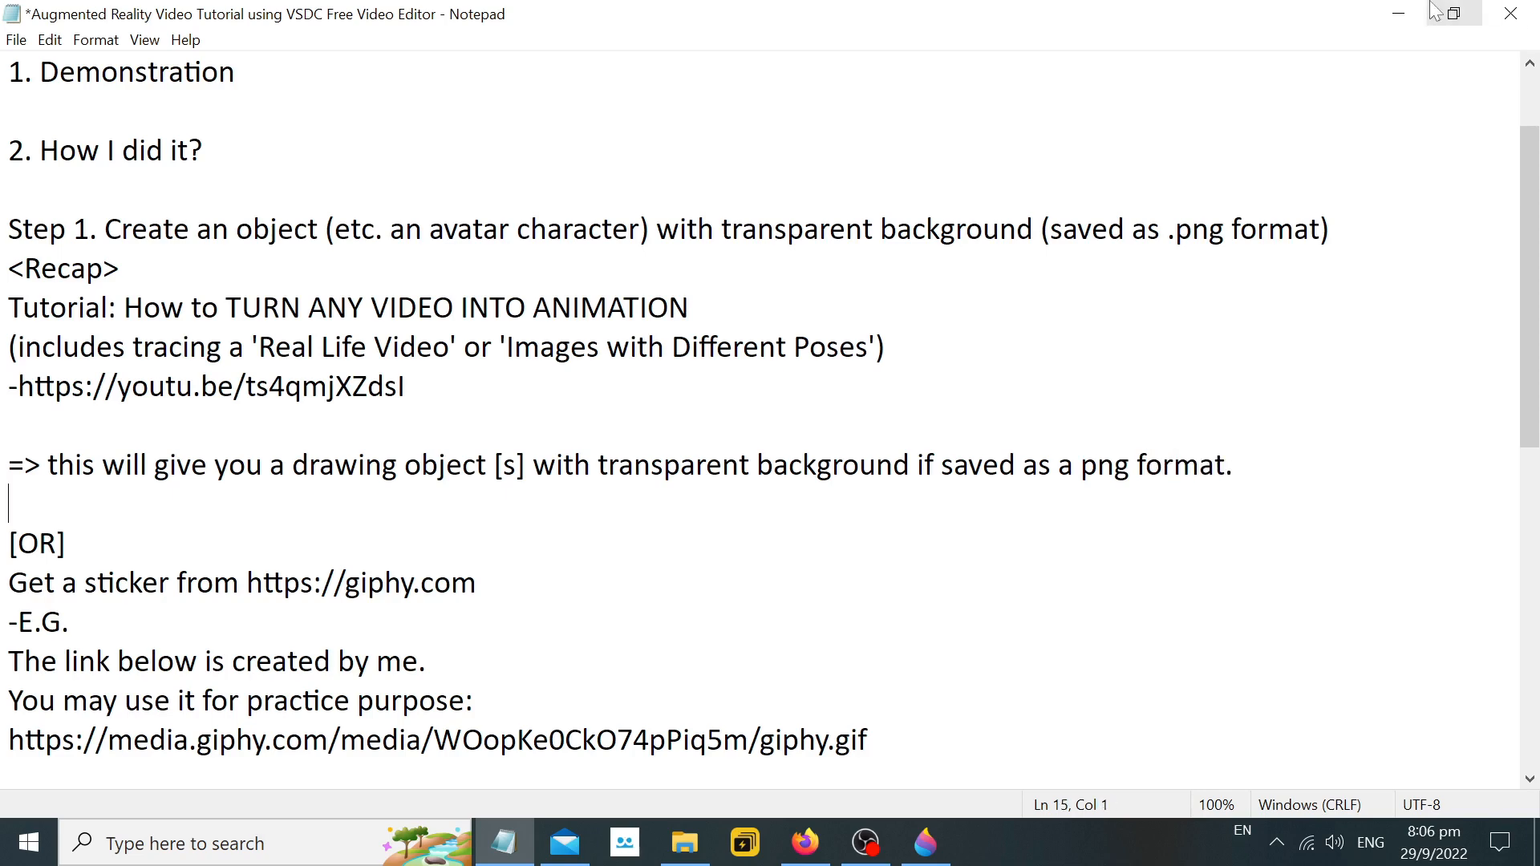
Minimize the notes, then close Paint 3D and the "color without background" folder window.
click(1399, 14)
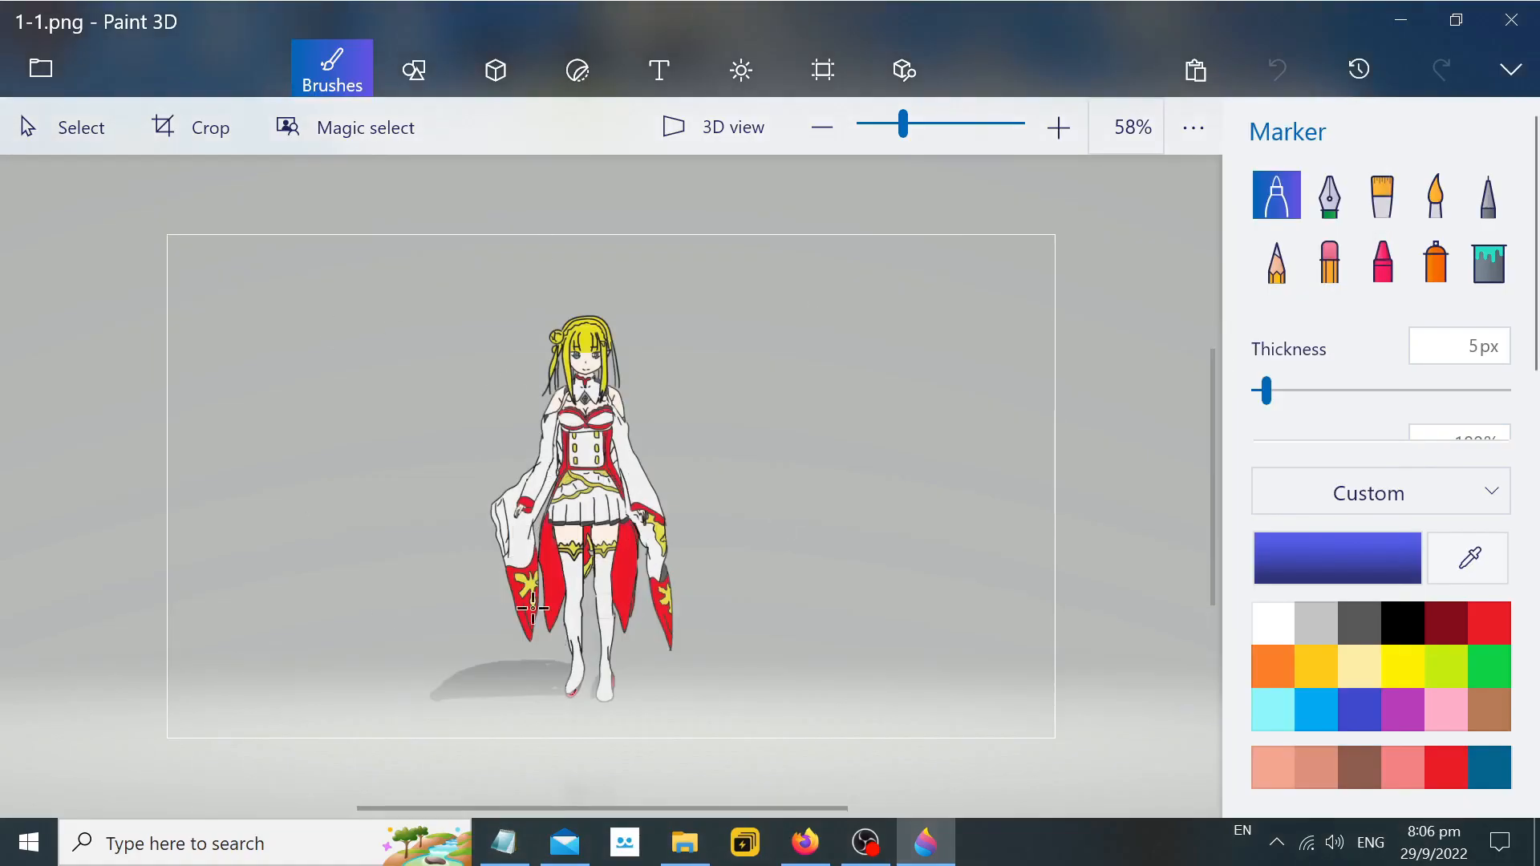
click(1511, 19)
click(753, 325)
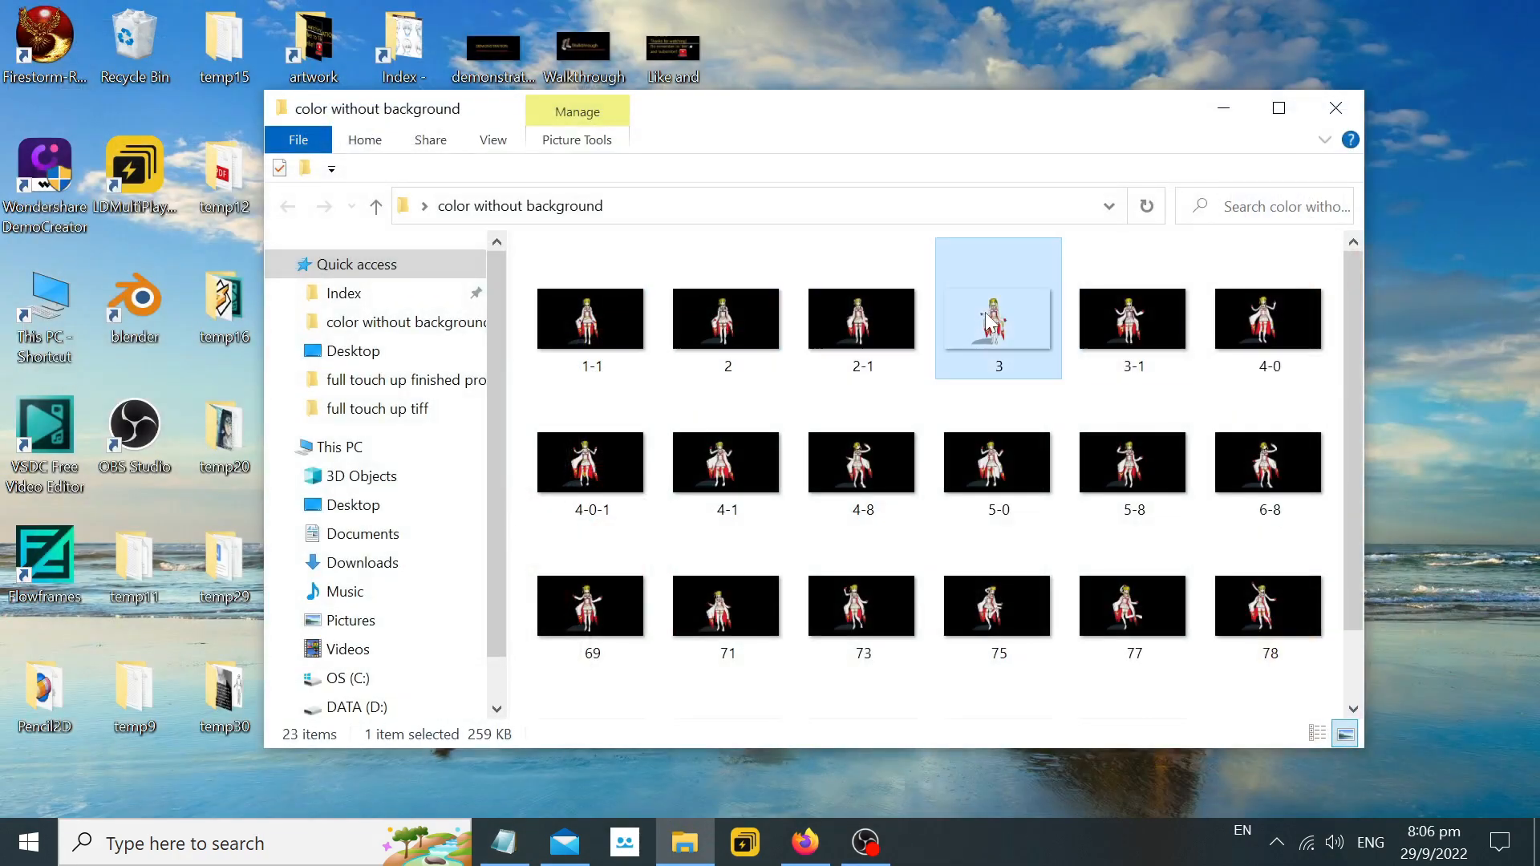
click(1335, 107)
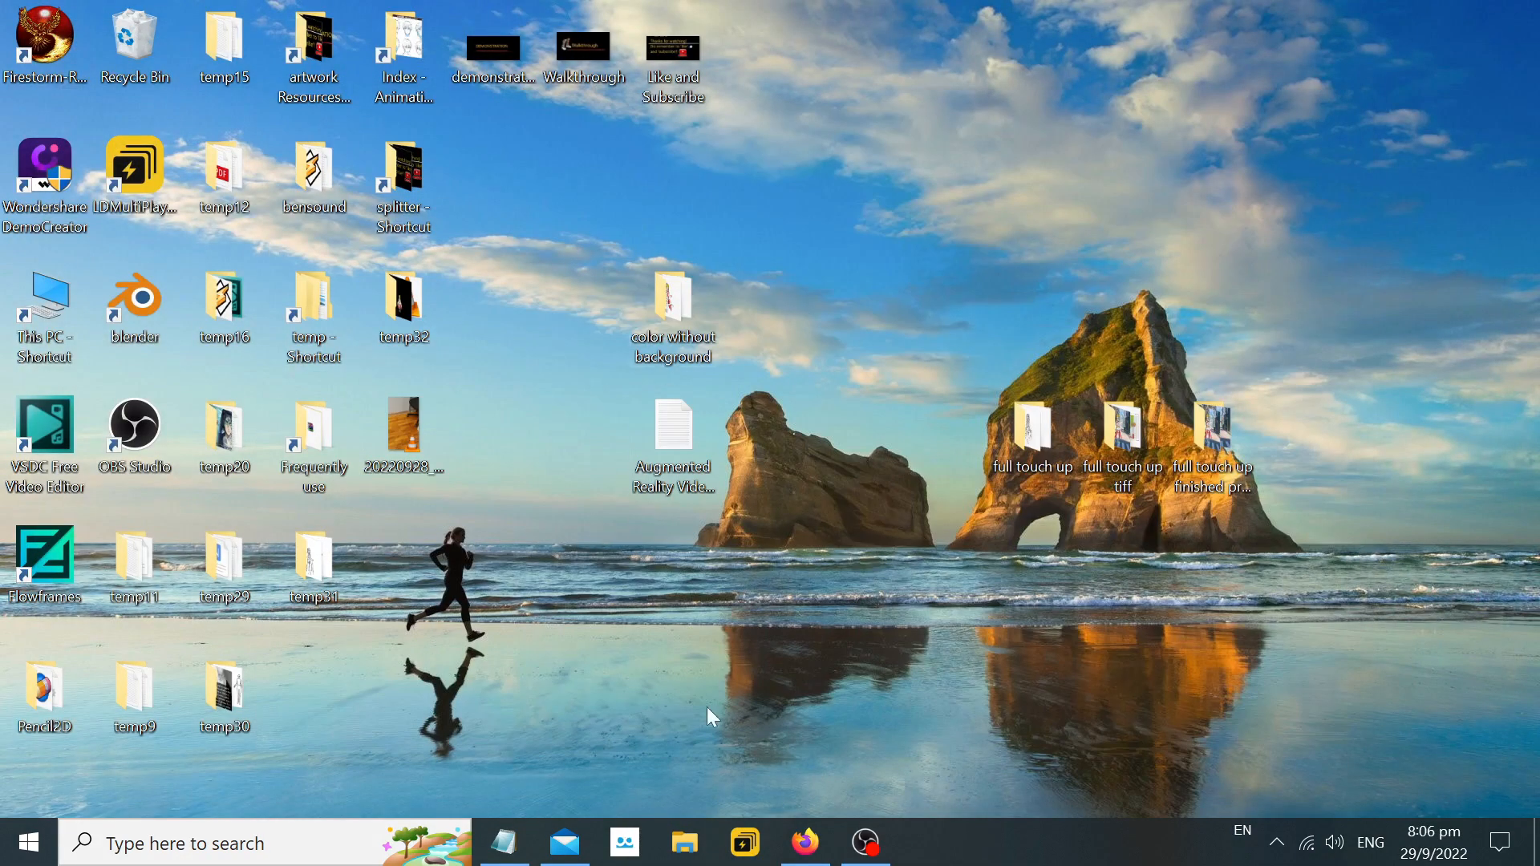
click(504, 842)
scroll(762, 417, down, 1)
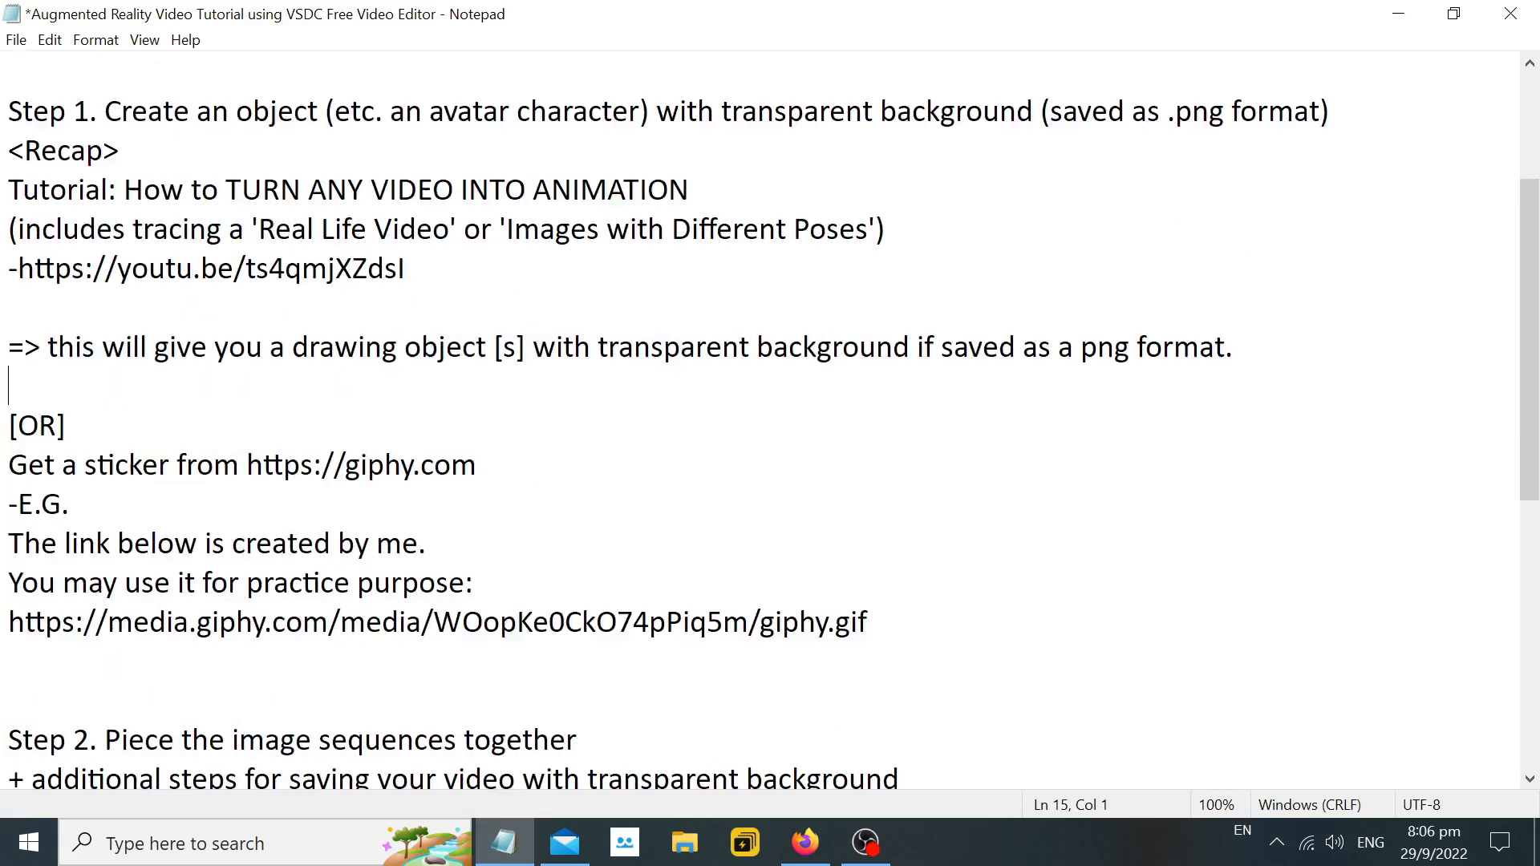
drag(19, 426, 477, 465)
drag(245, 466, 473, 466)
right_click(462, 466)
click(513, 536)
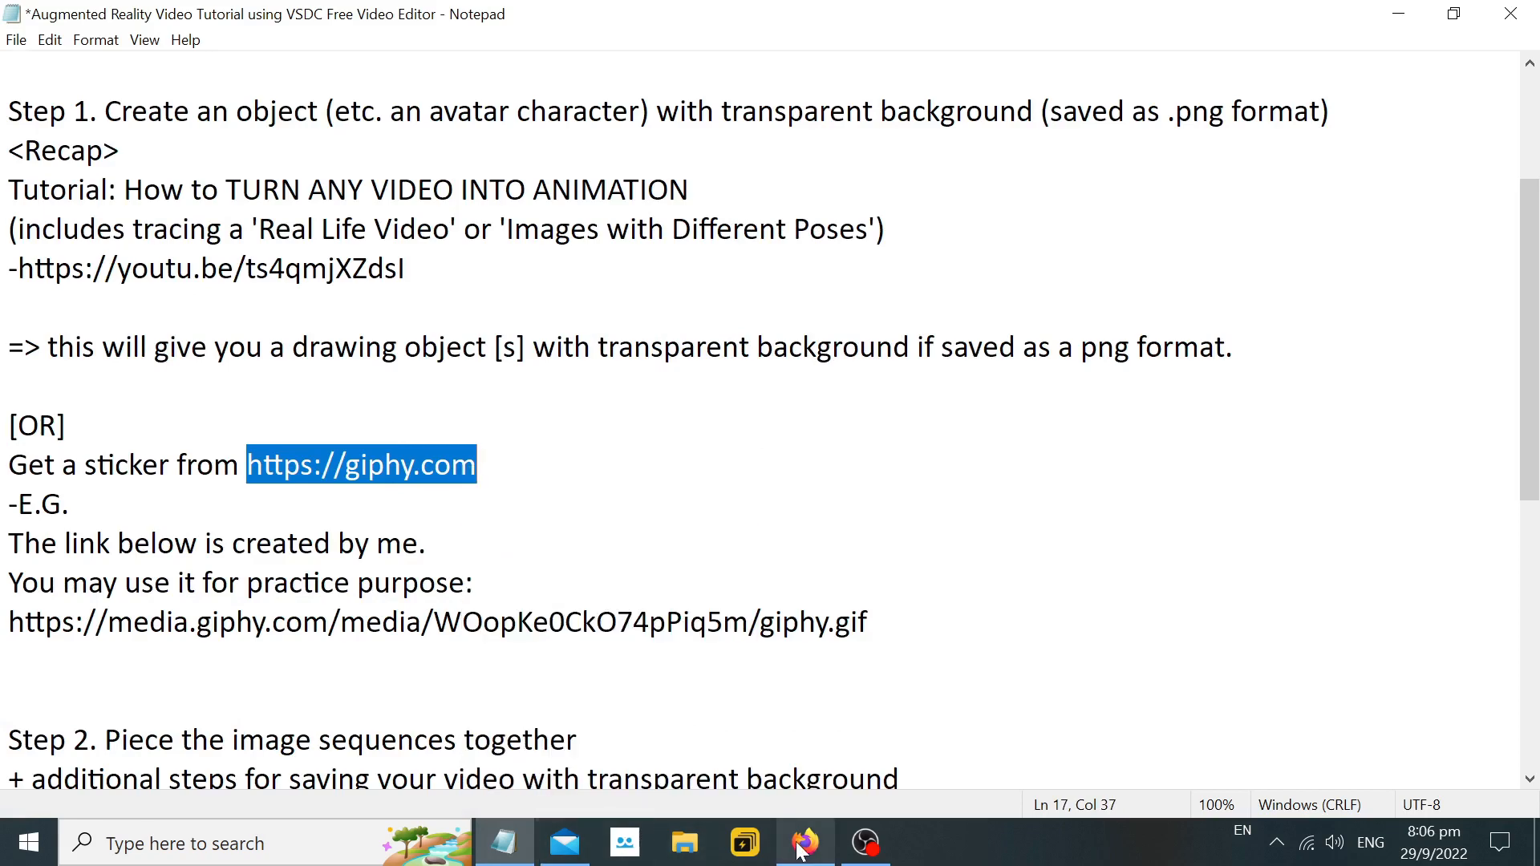
click(806, 843)
click(474, 97)
key(ctrl+v)
key(Return)
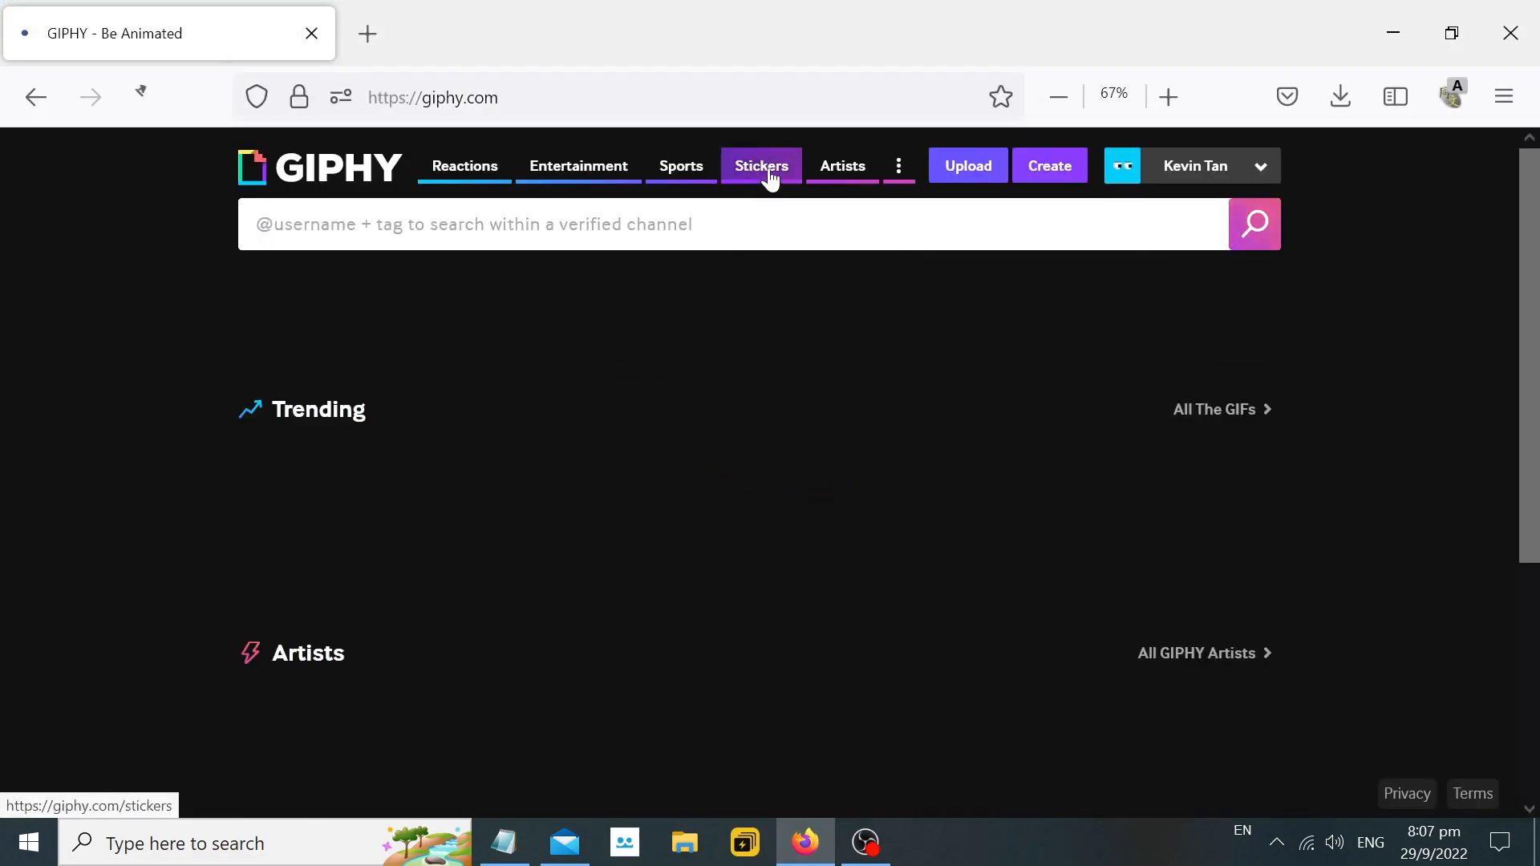
Browse the sticker categories on GIPHY's Stickers page, and close the browser.
click(765, 168)
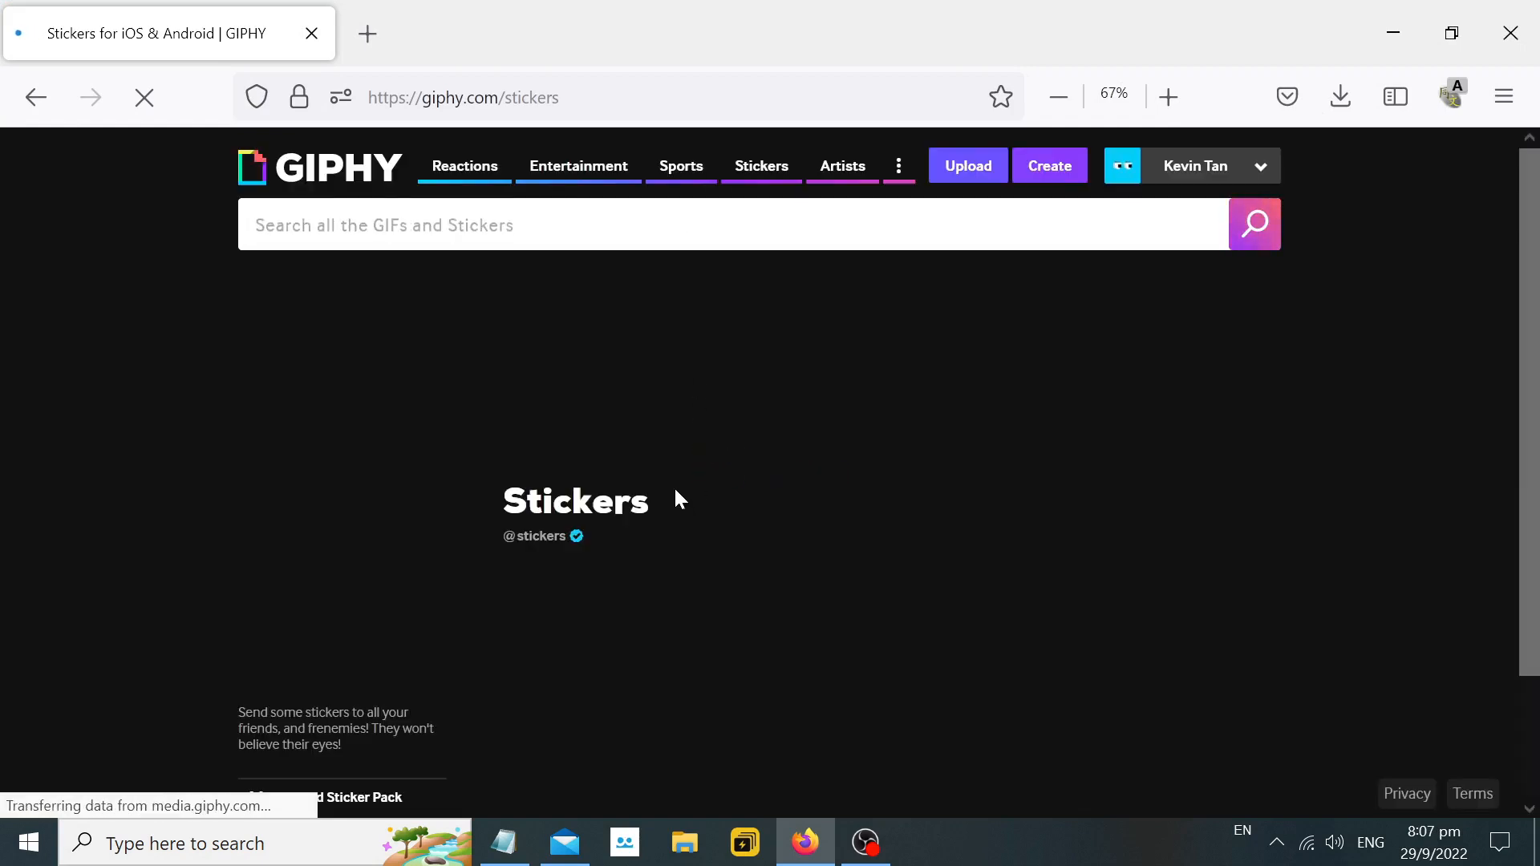
scroll(690, 481, down, 5)
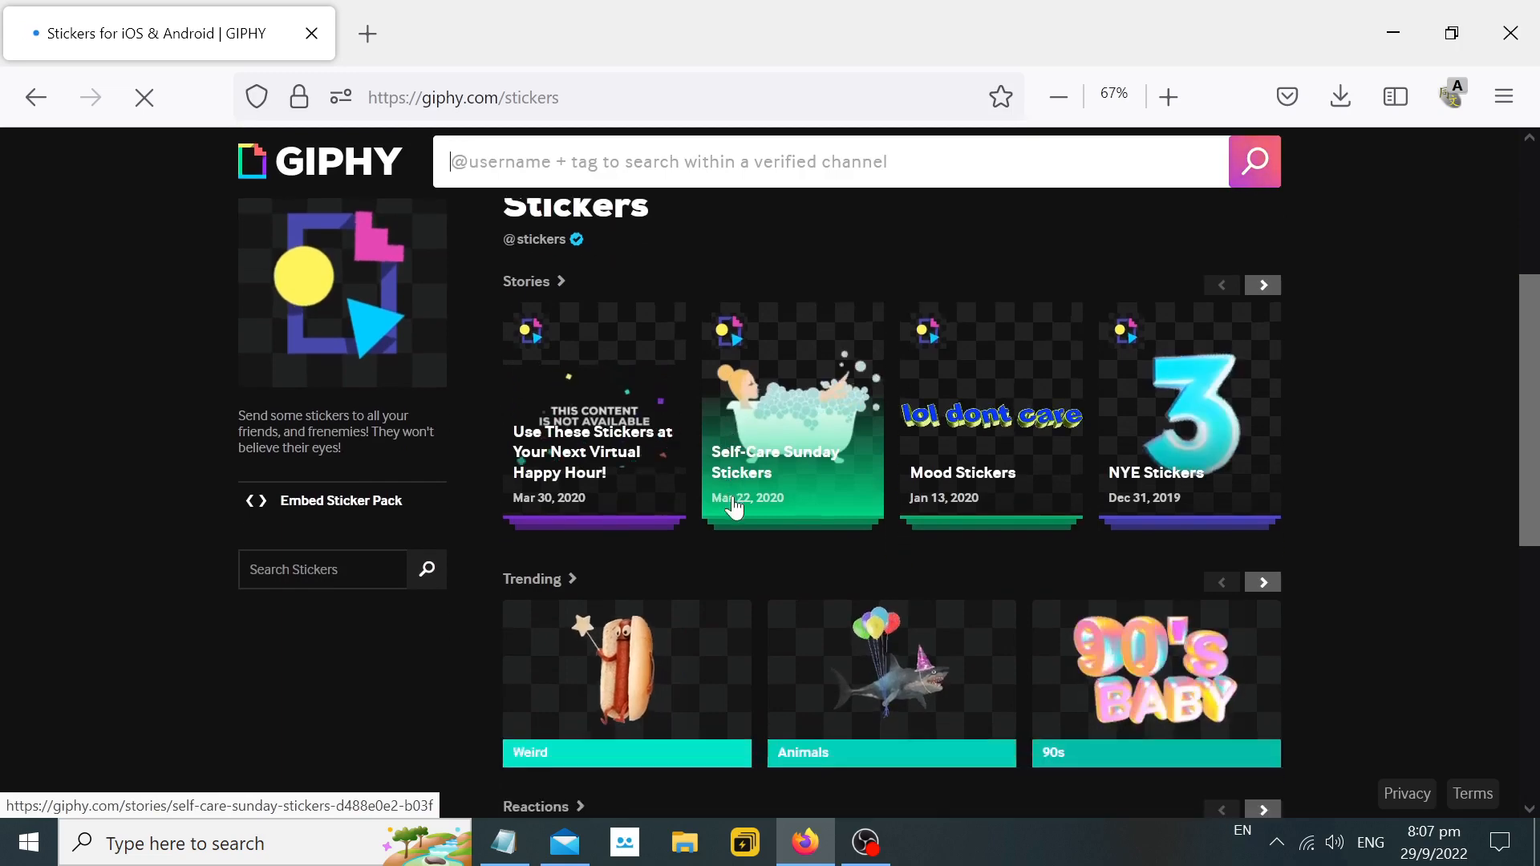
scroll(730, 522, down, 2)
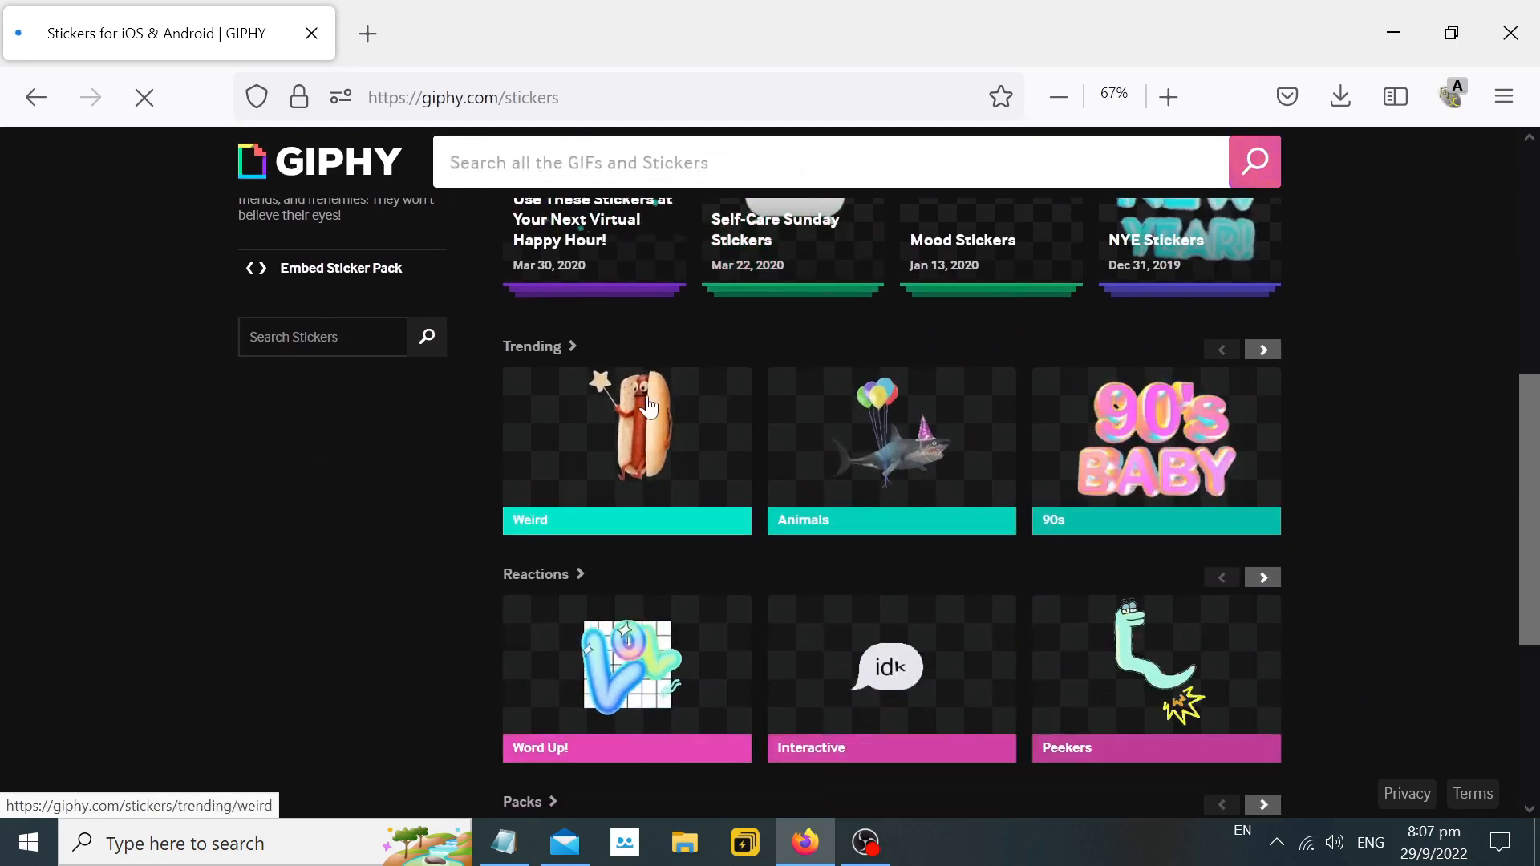
scroll(711, 566, down, 2)
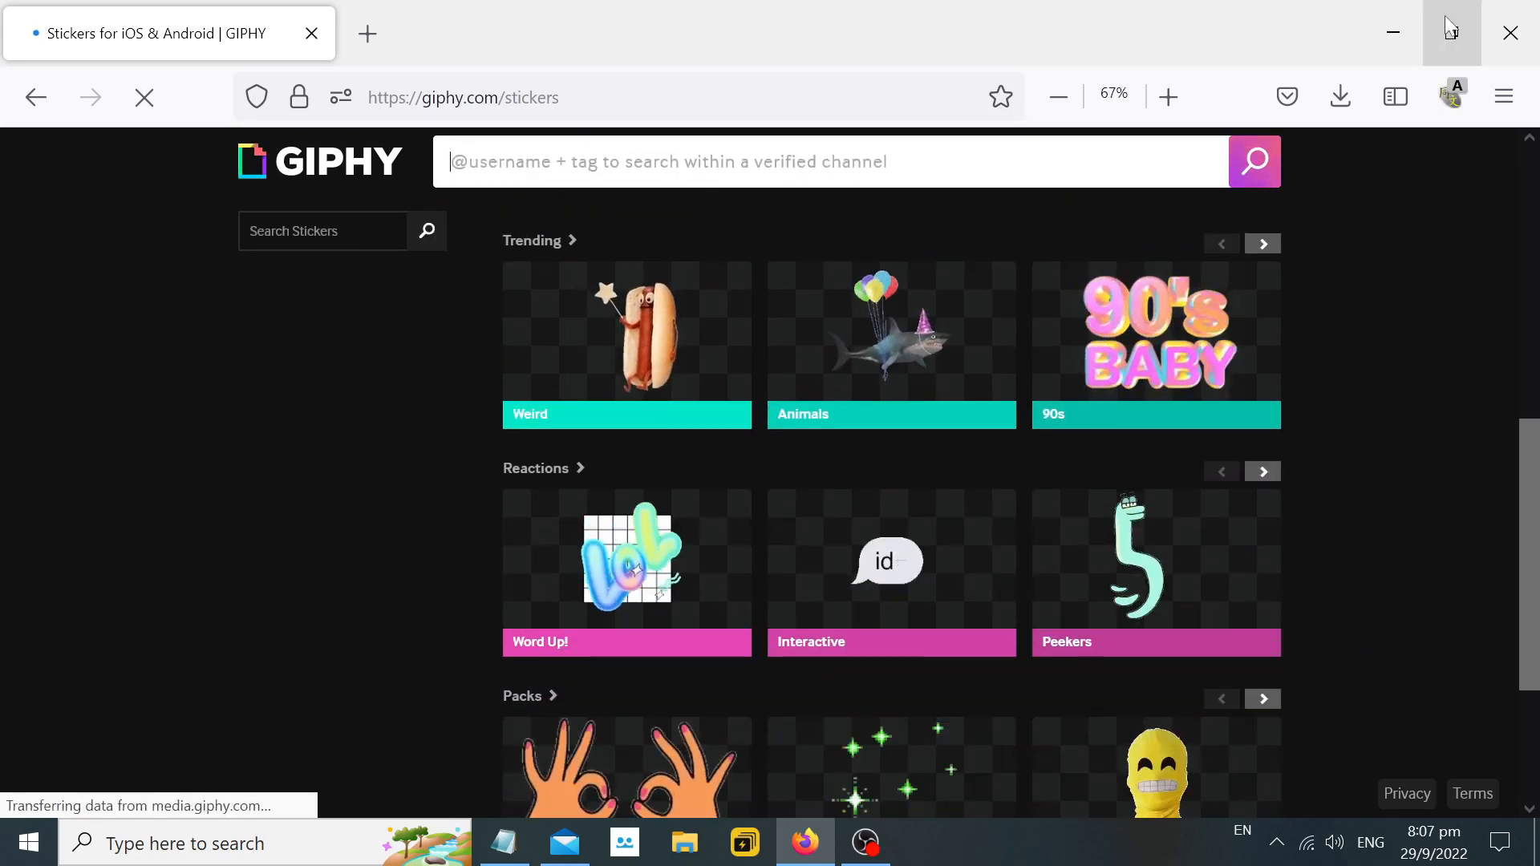
click(1506, 26)
drag(9, 583, 475, 583)
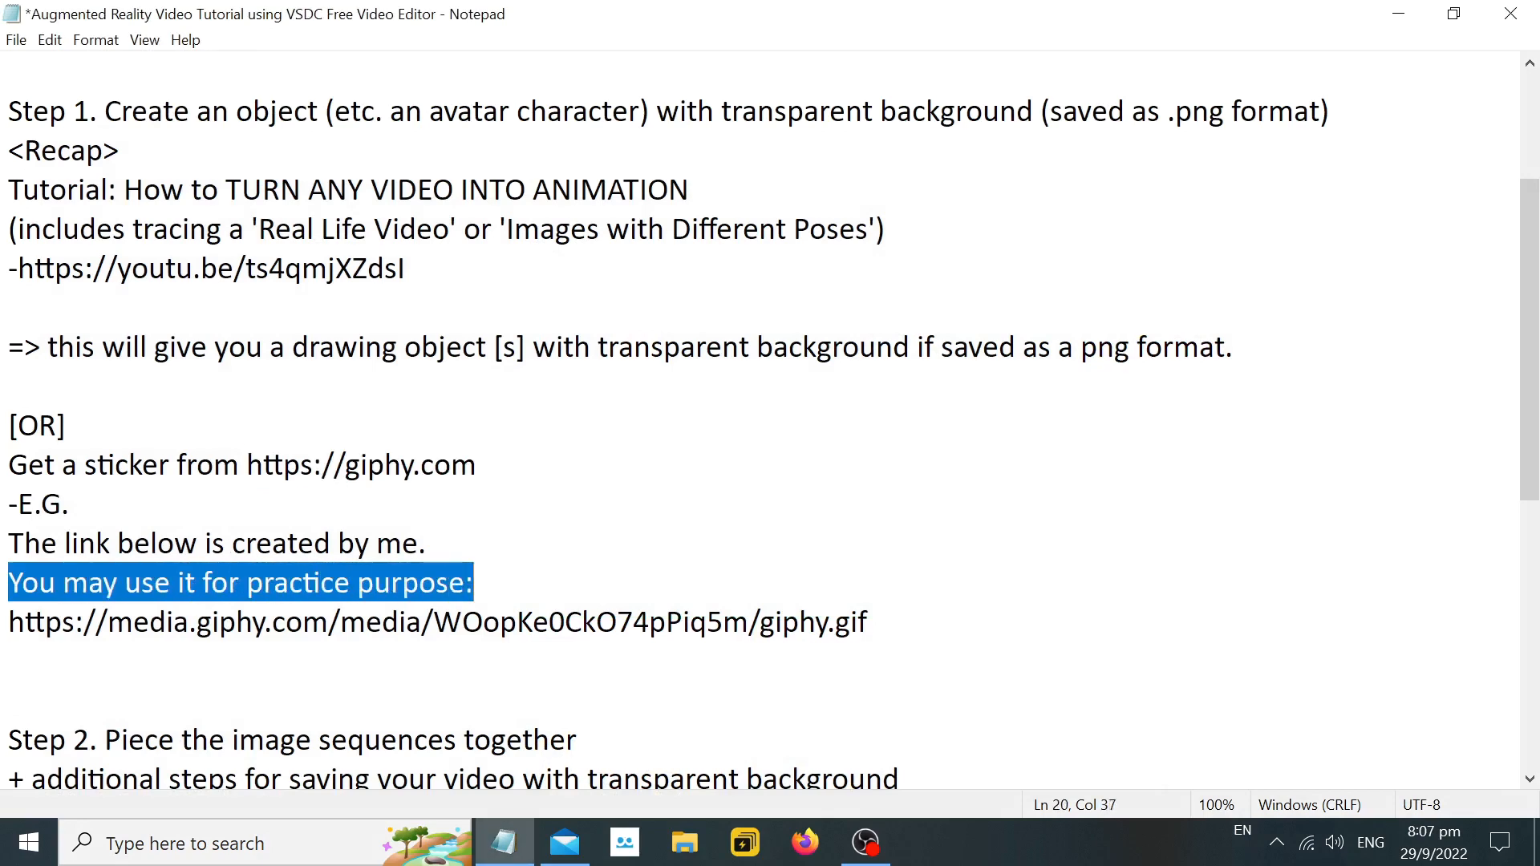
drag(9, 622, 869, 622)
right_click(762, 288)
click(883, 354)
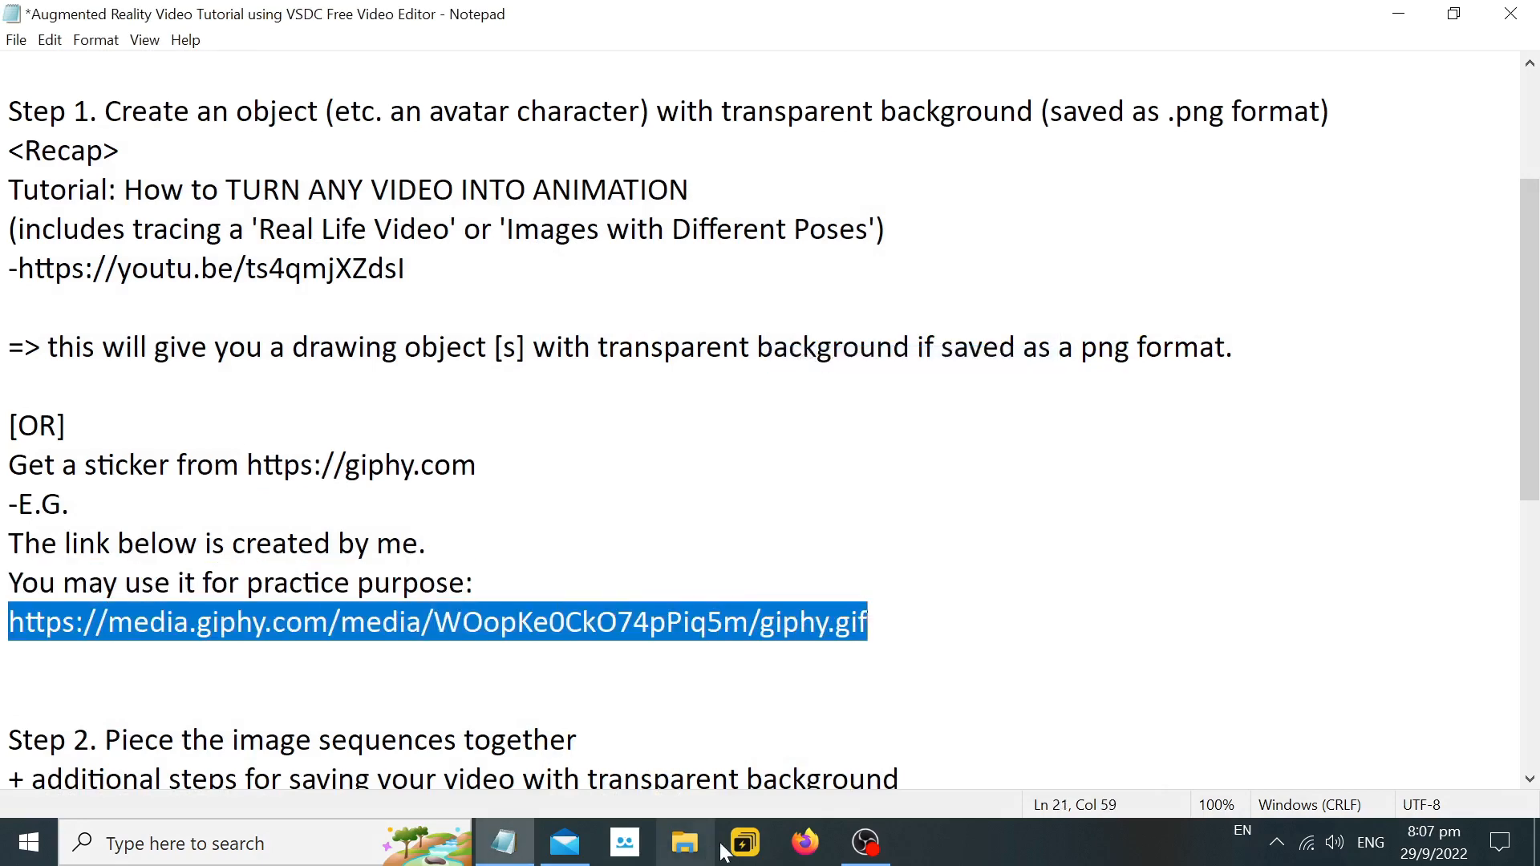
click(805, 842)
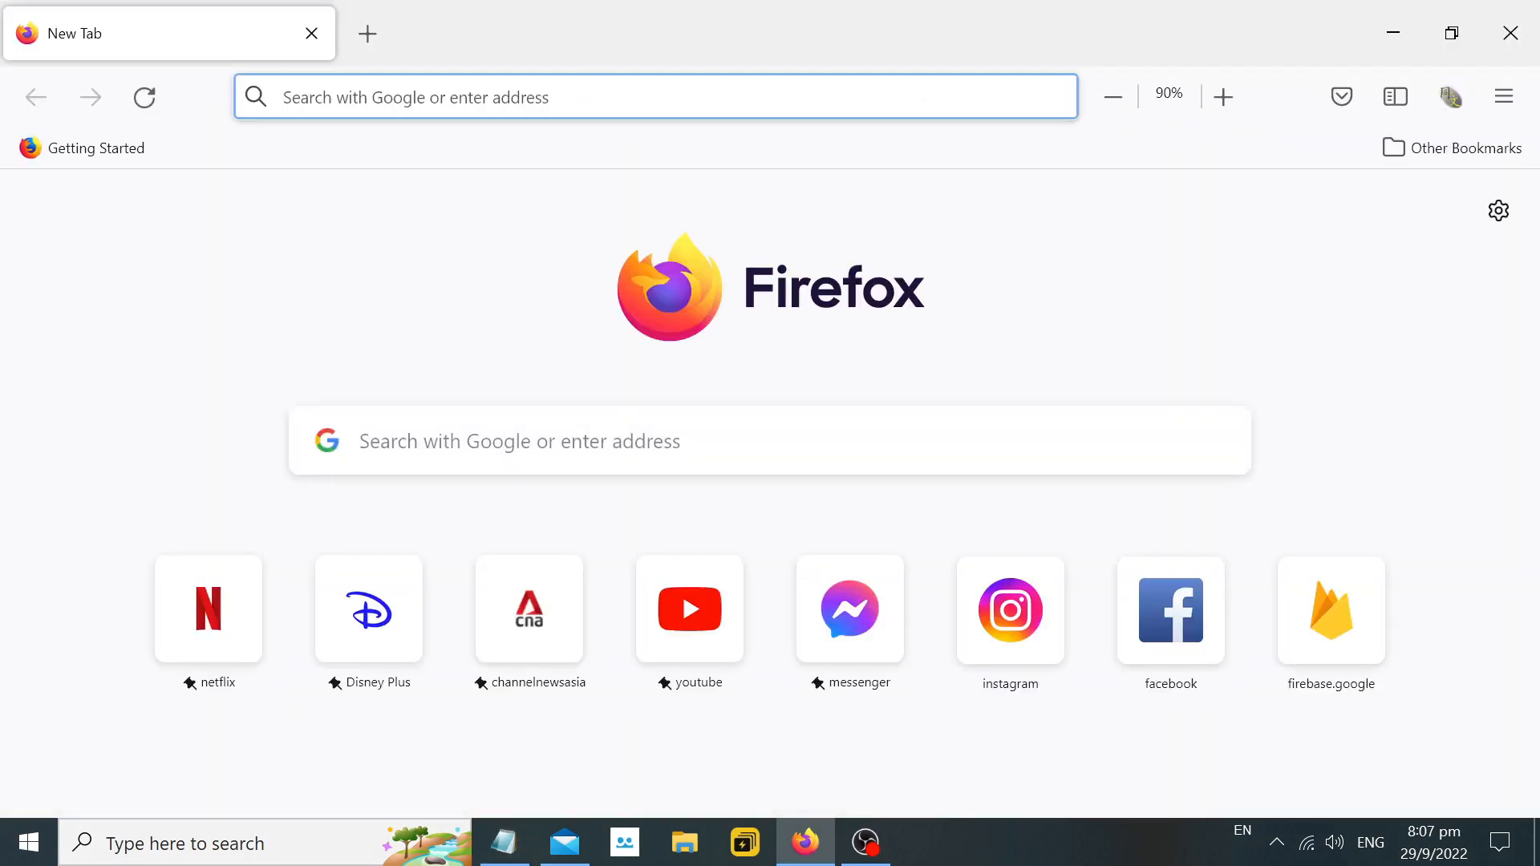
key(ctrl+v)
key(Return)
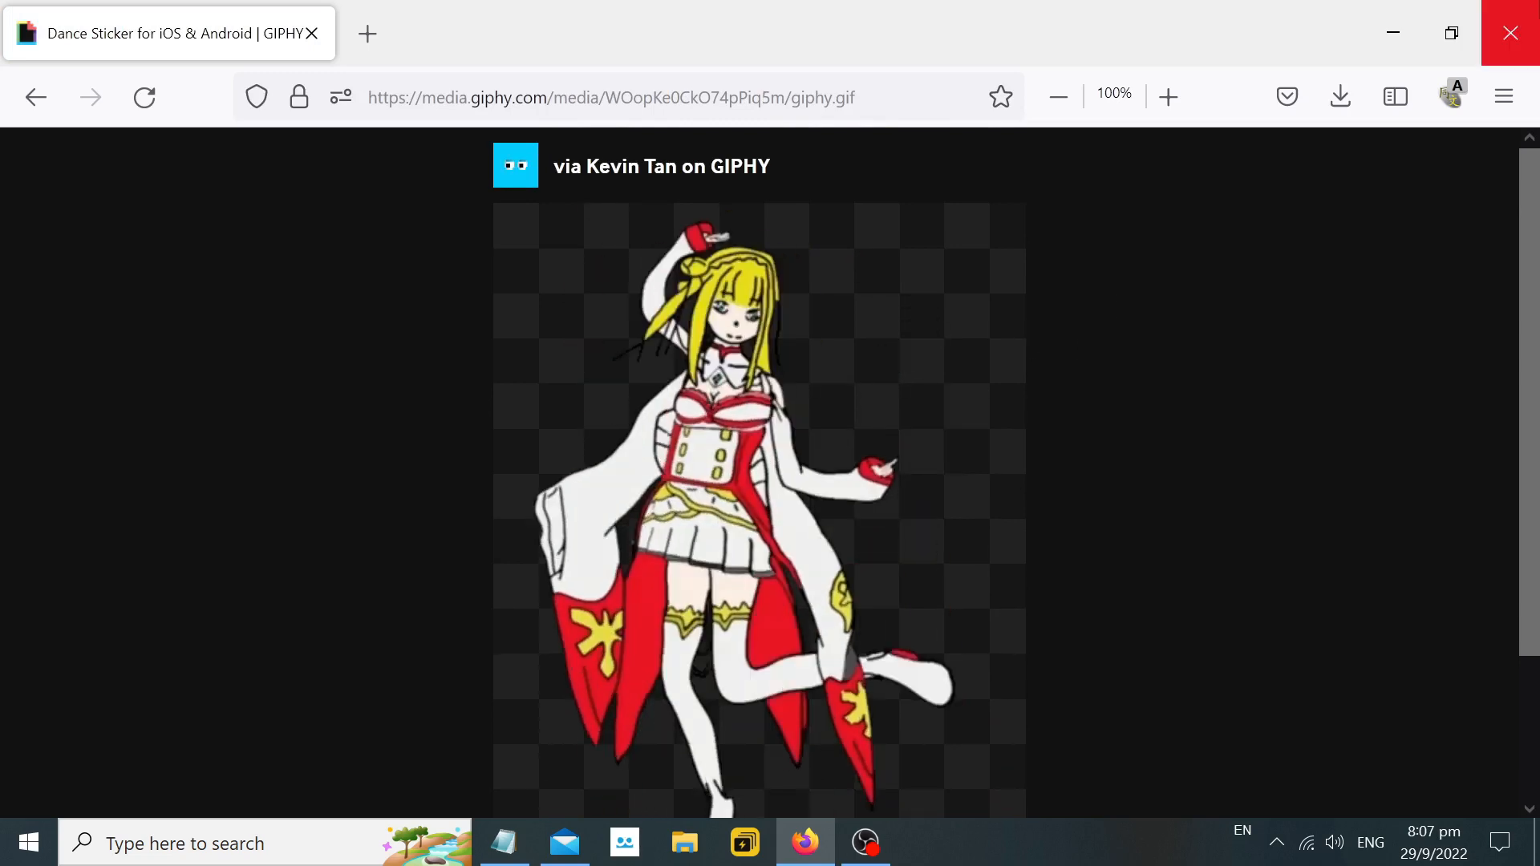
Close the browser and review the Step 2 outline in the Notepad notes, down to the Walkthrough heading.
click(1510, 33)
click(73, 425)
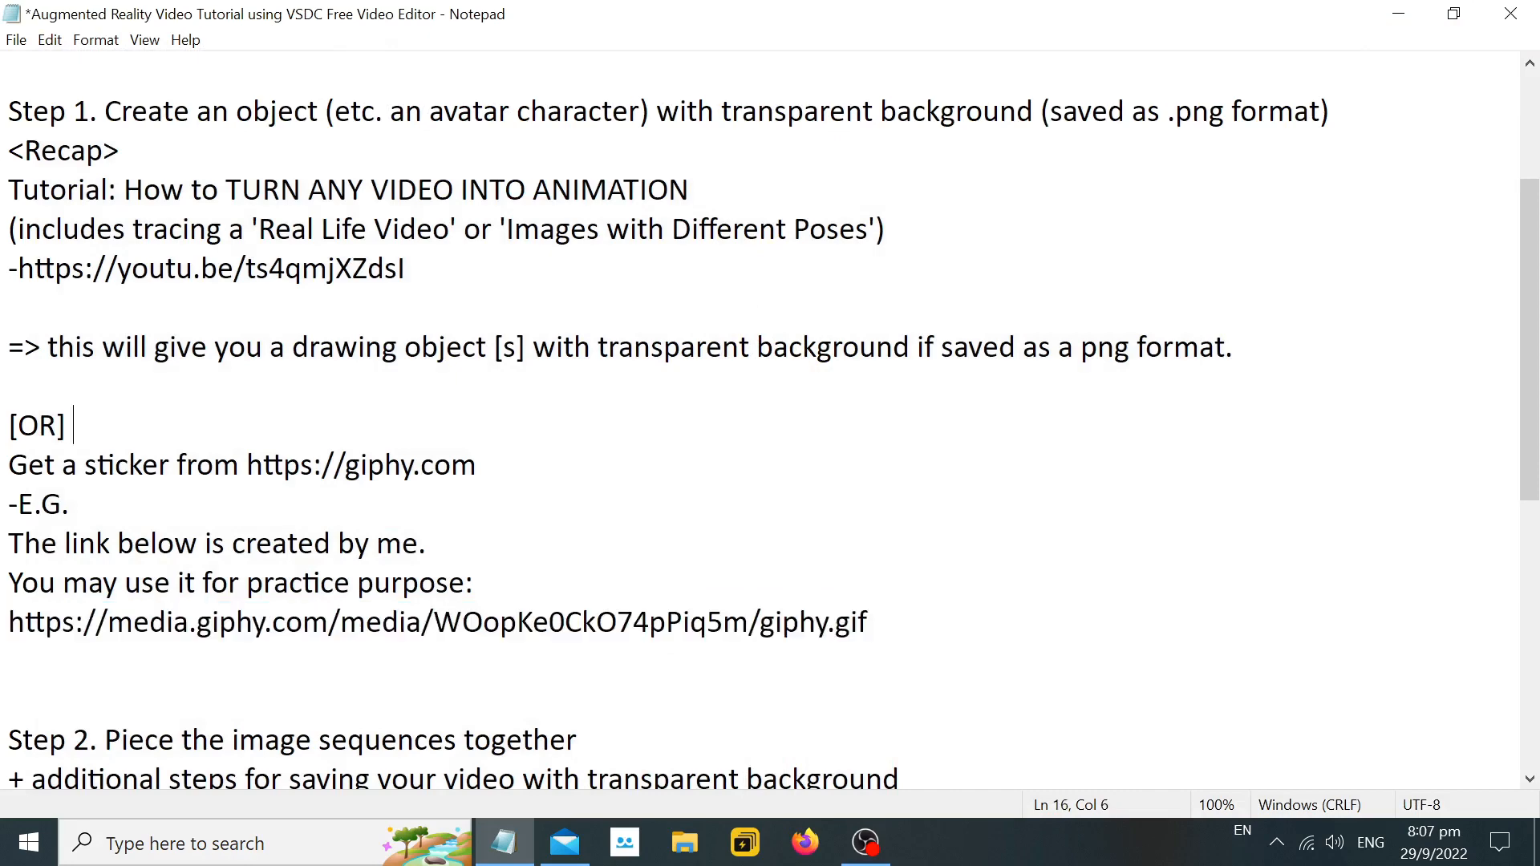
scroll(770, 417, down, 3)
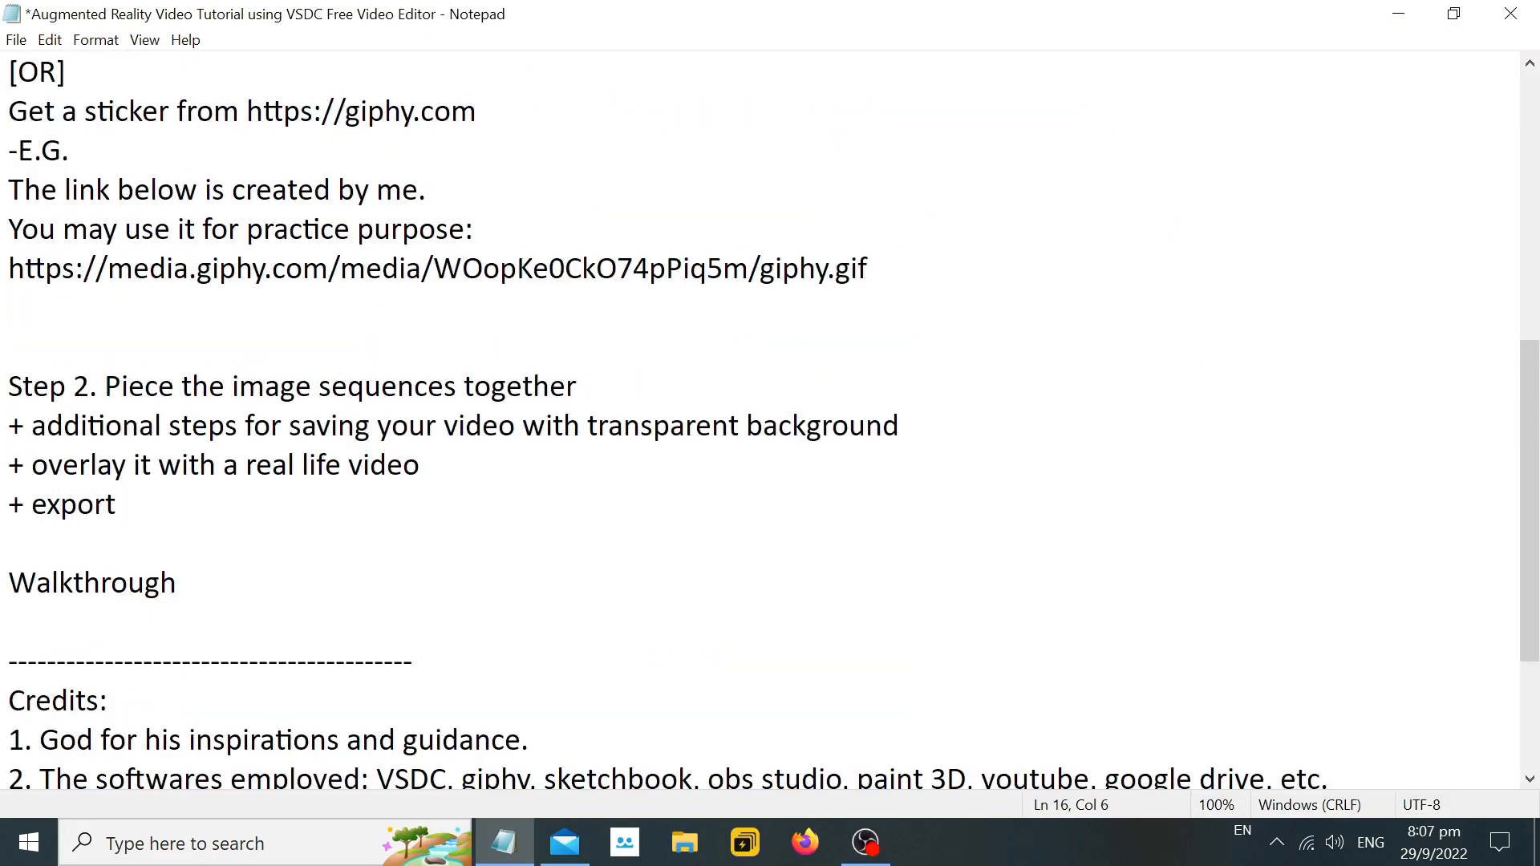
drag(9, 387, 578, 387)
click(9, 345)
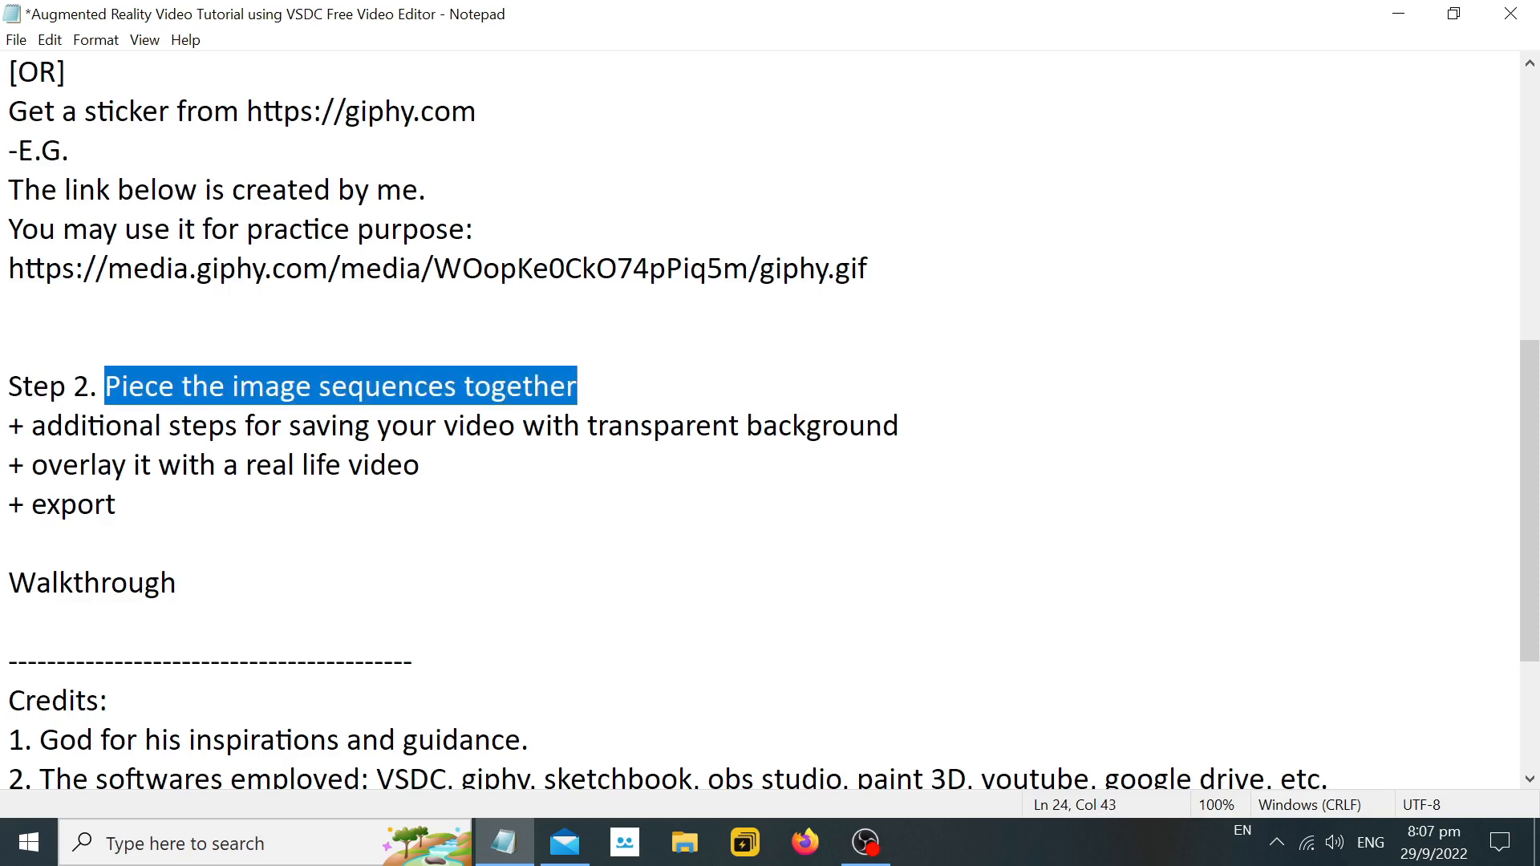
drag(31, 426, 900, 426)
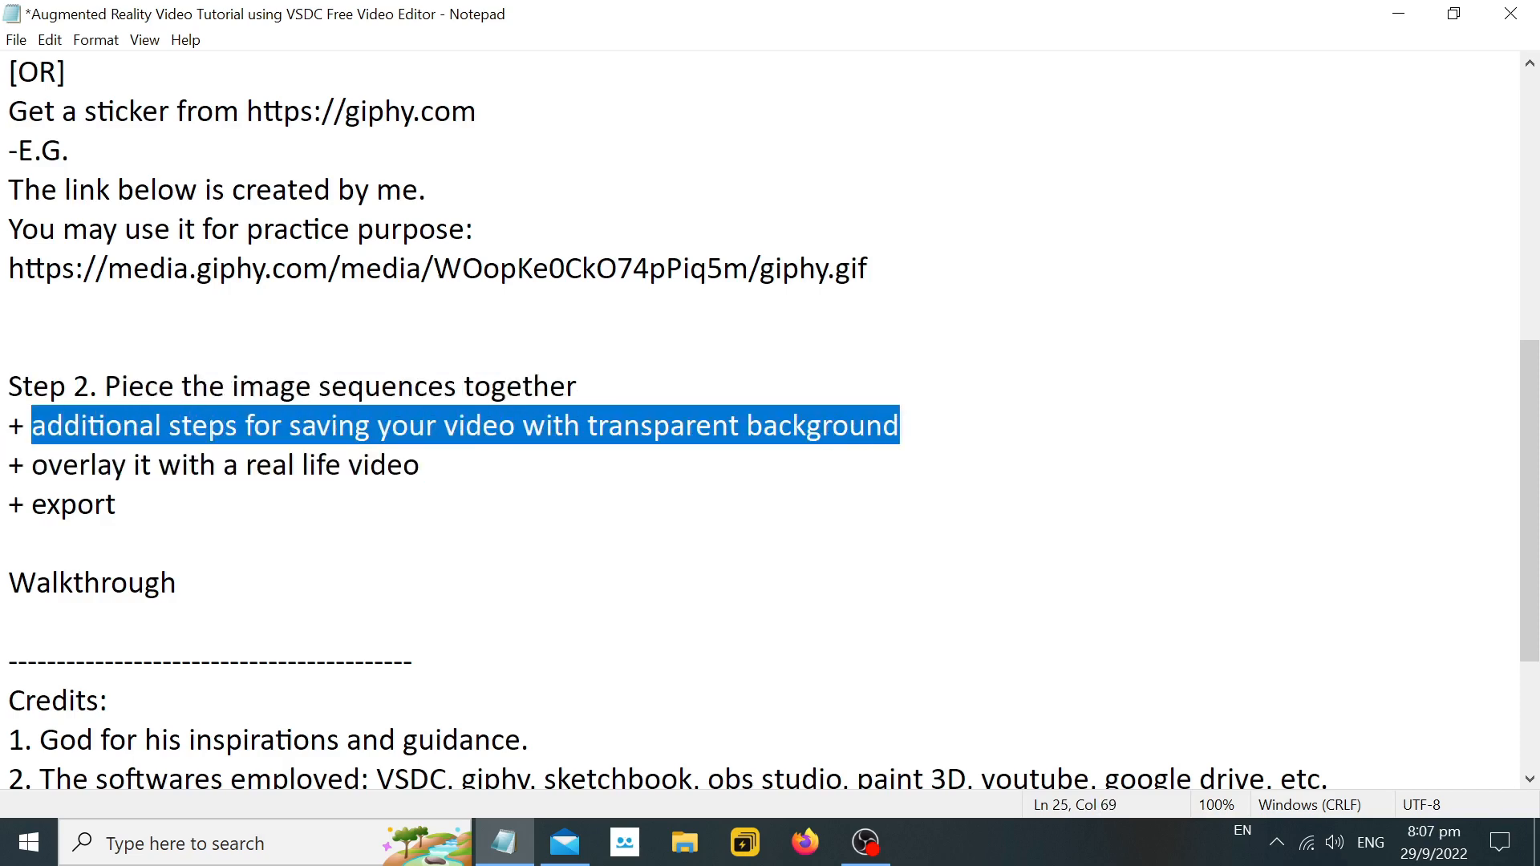
drag(31, 465, 419, 465)
drag(32, 504, 116, 504)
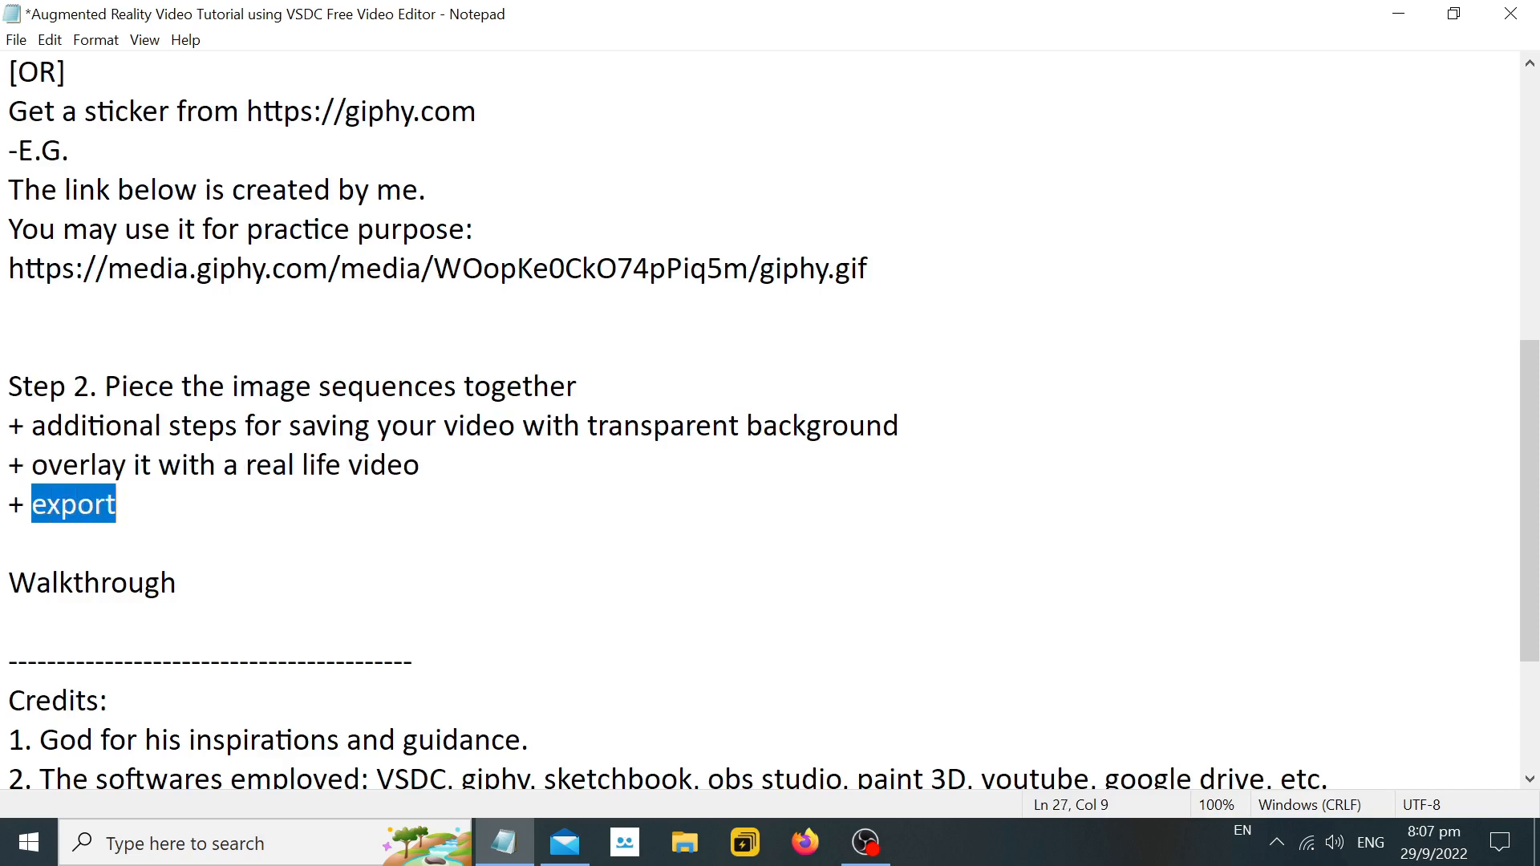
click(142, 583)
drag(9, 583, 175, 584)
click(9, 543)
scroll(9, 543, down, 2)
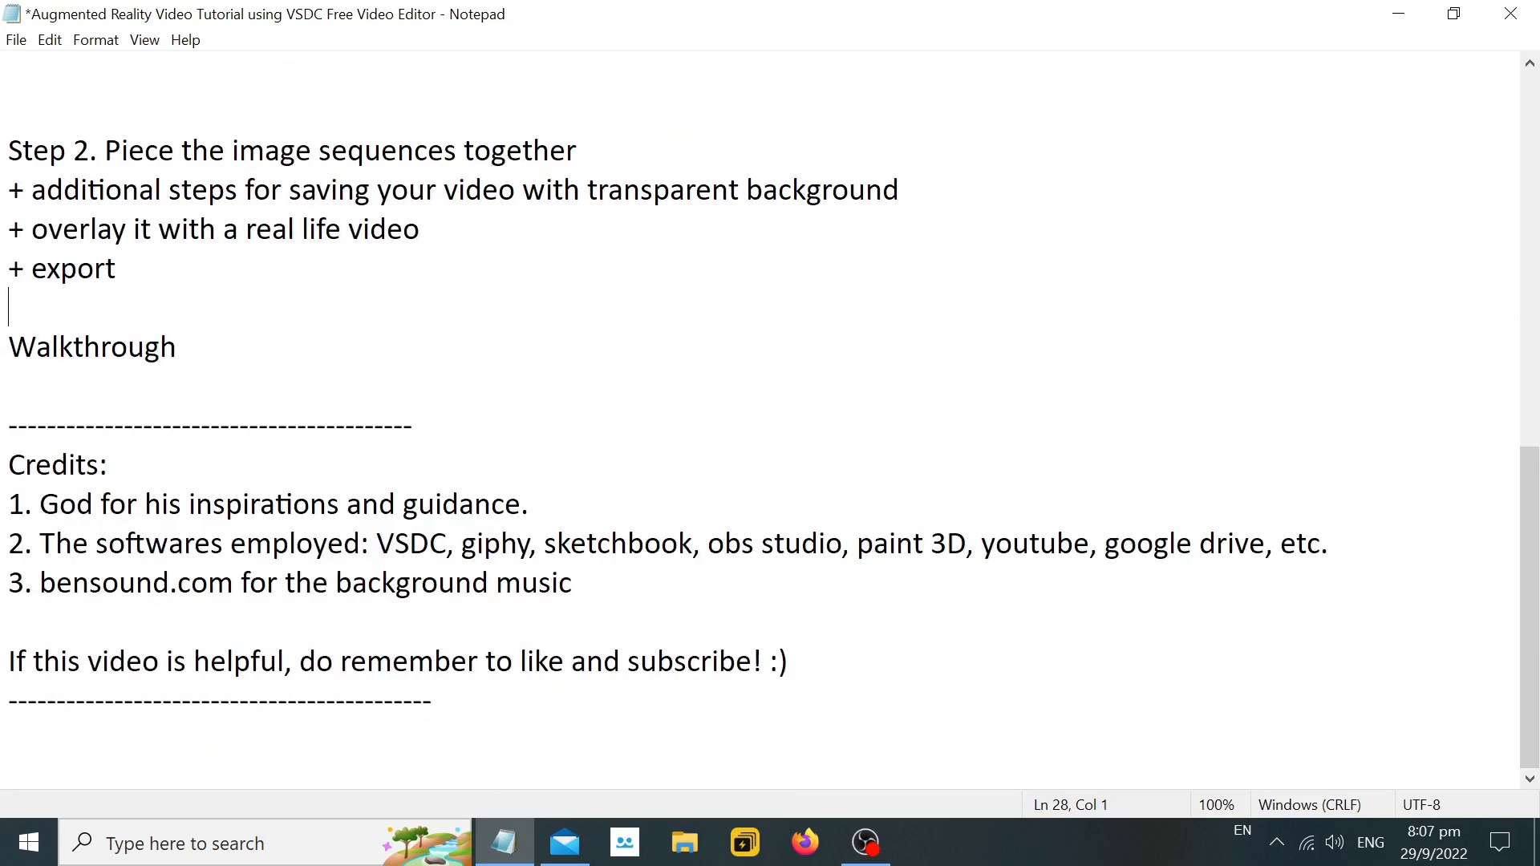
drag(175, 344, 9, 344)
Minimize the notes, view the Walkthrough image from the desktop, and return to the notes.
click(1398, 14)
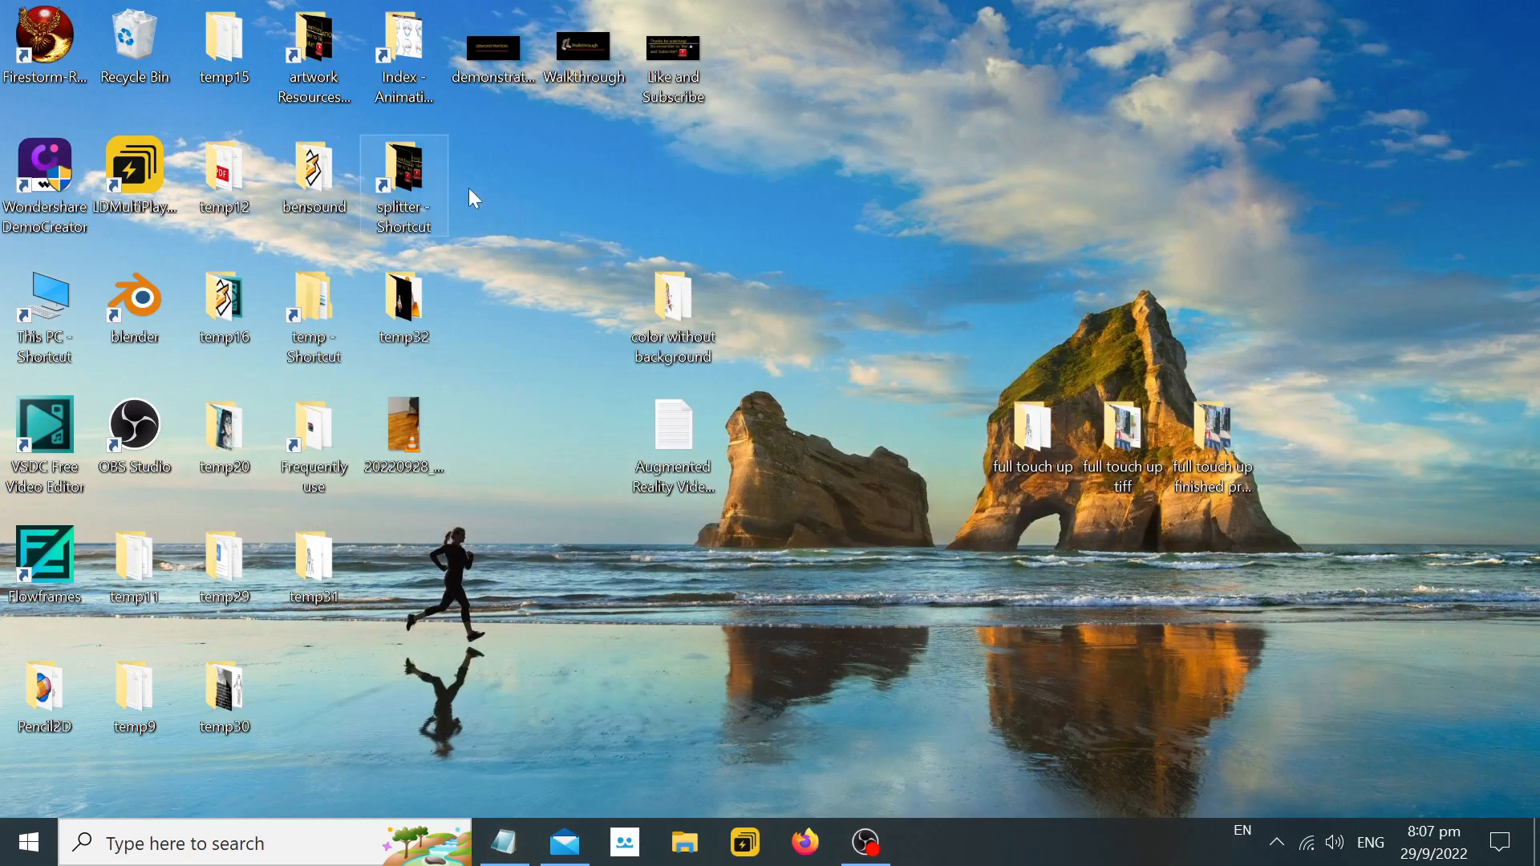
double_click(576, 60)
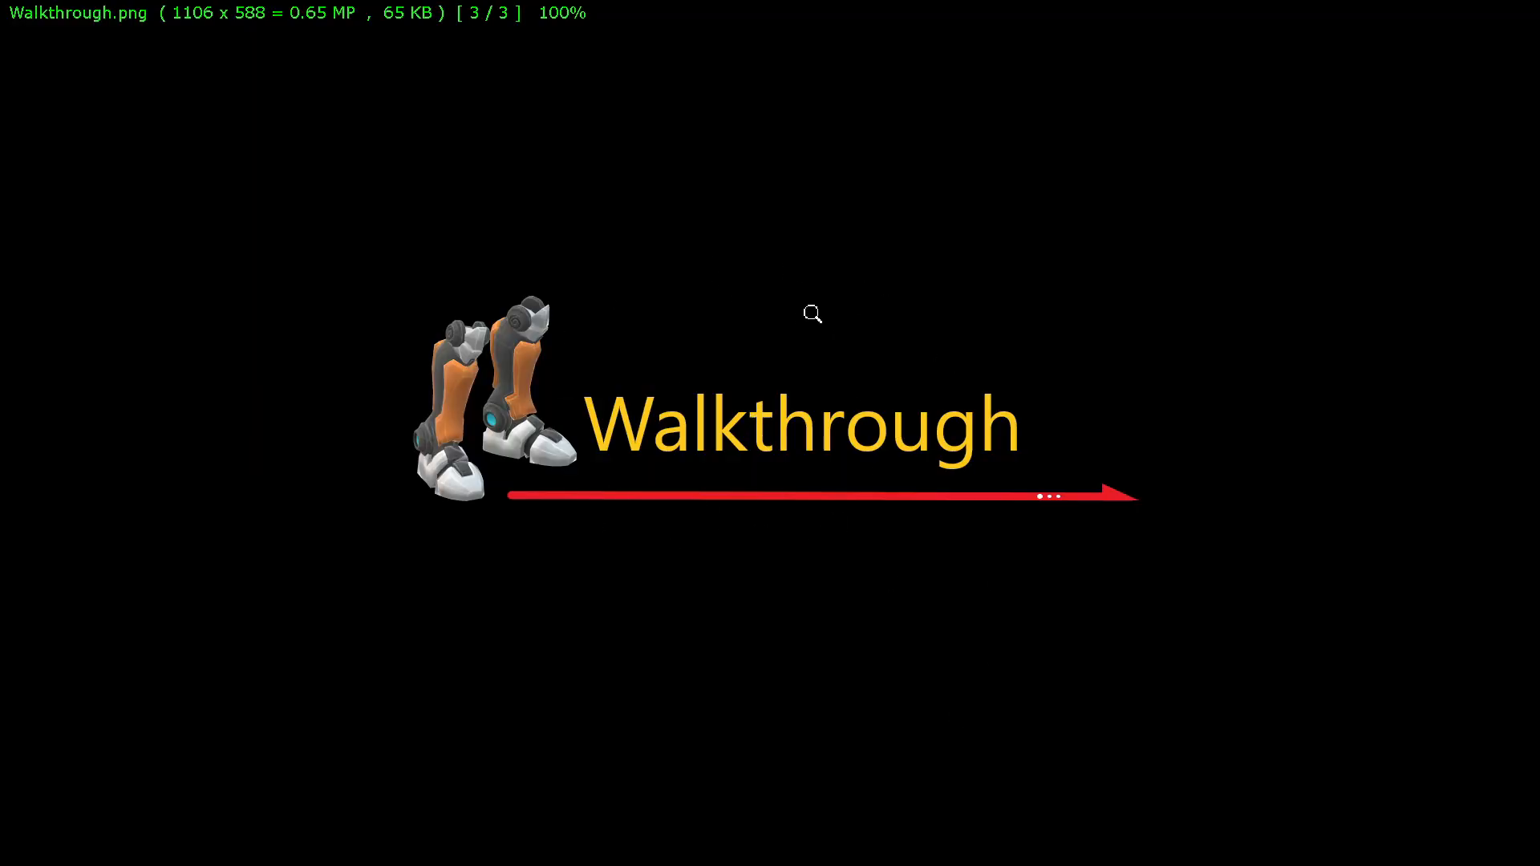
key(Escape)
click(503, 843)
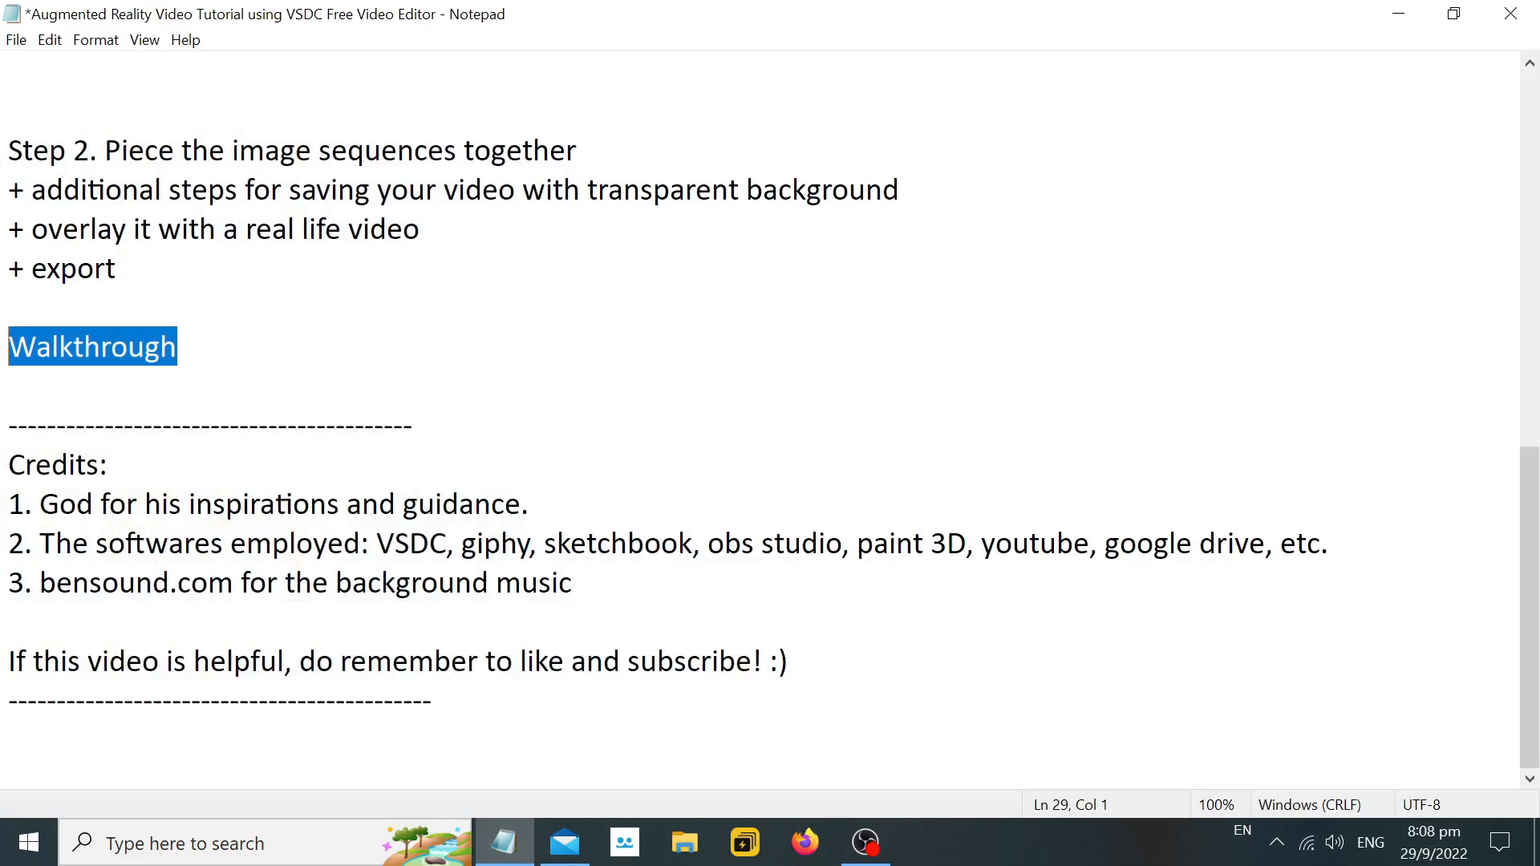
key(Right)
click(1398, 13)
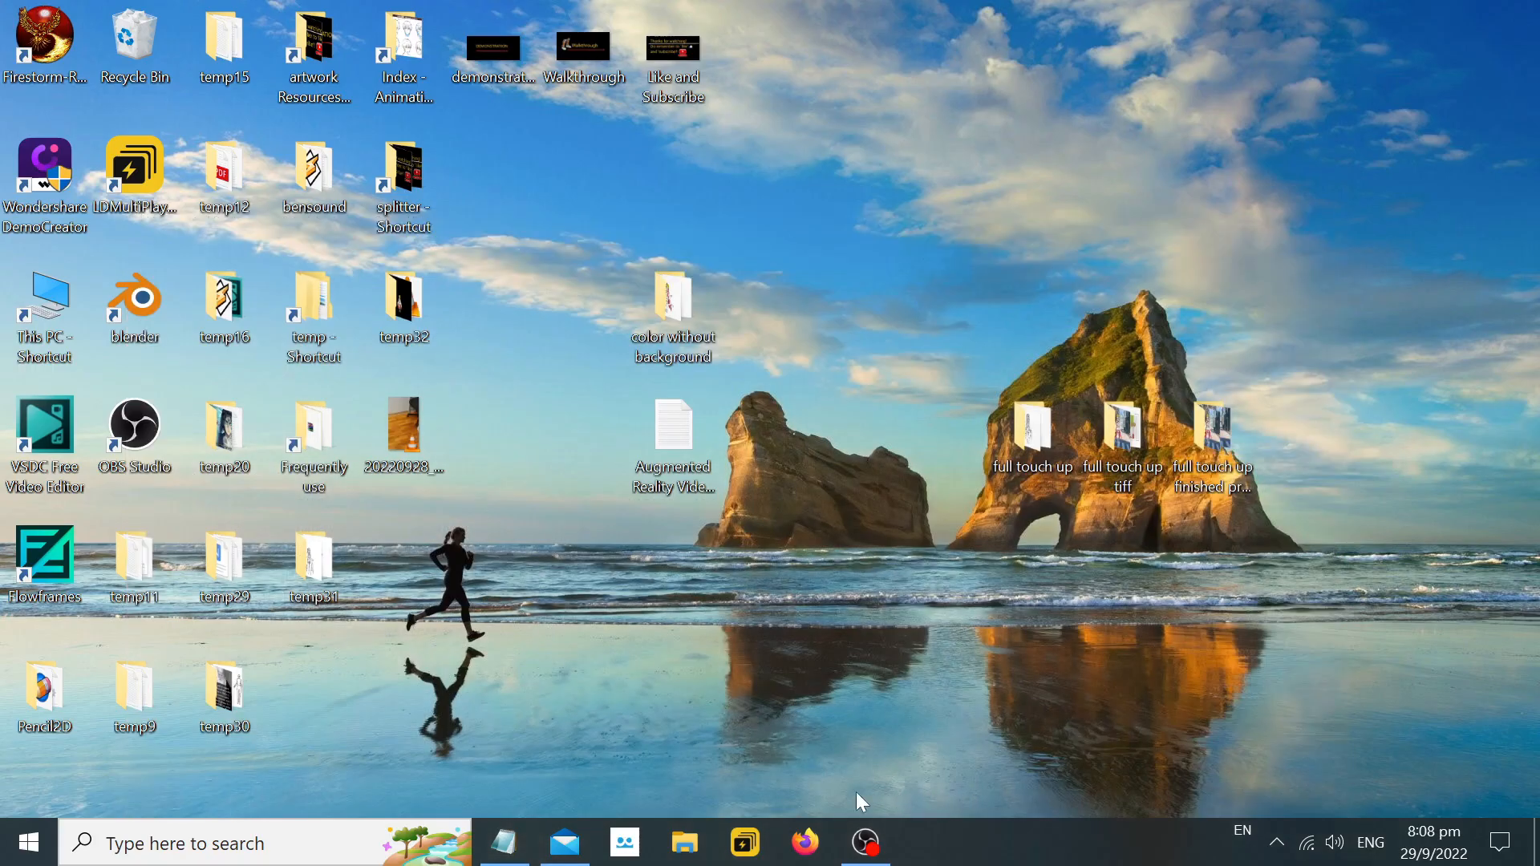
click(513, 823)
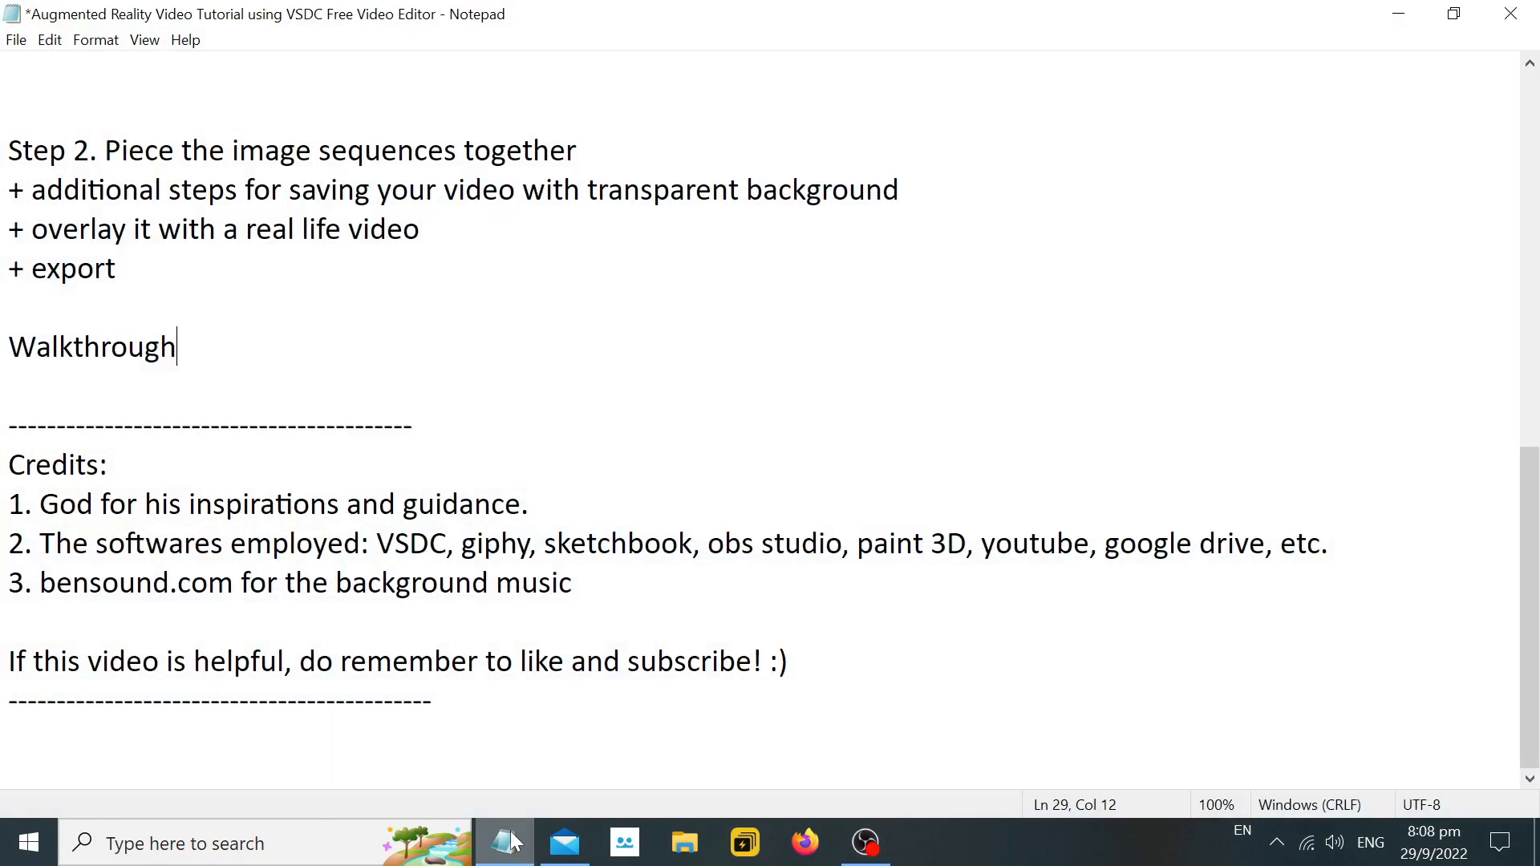
click(515, 835)
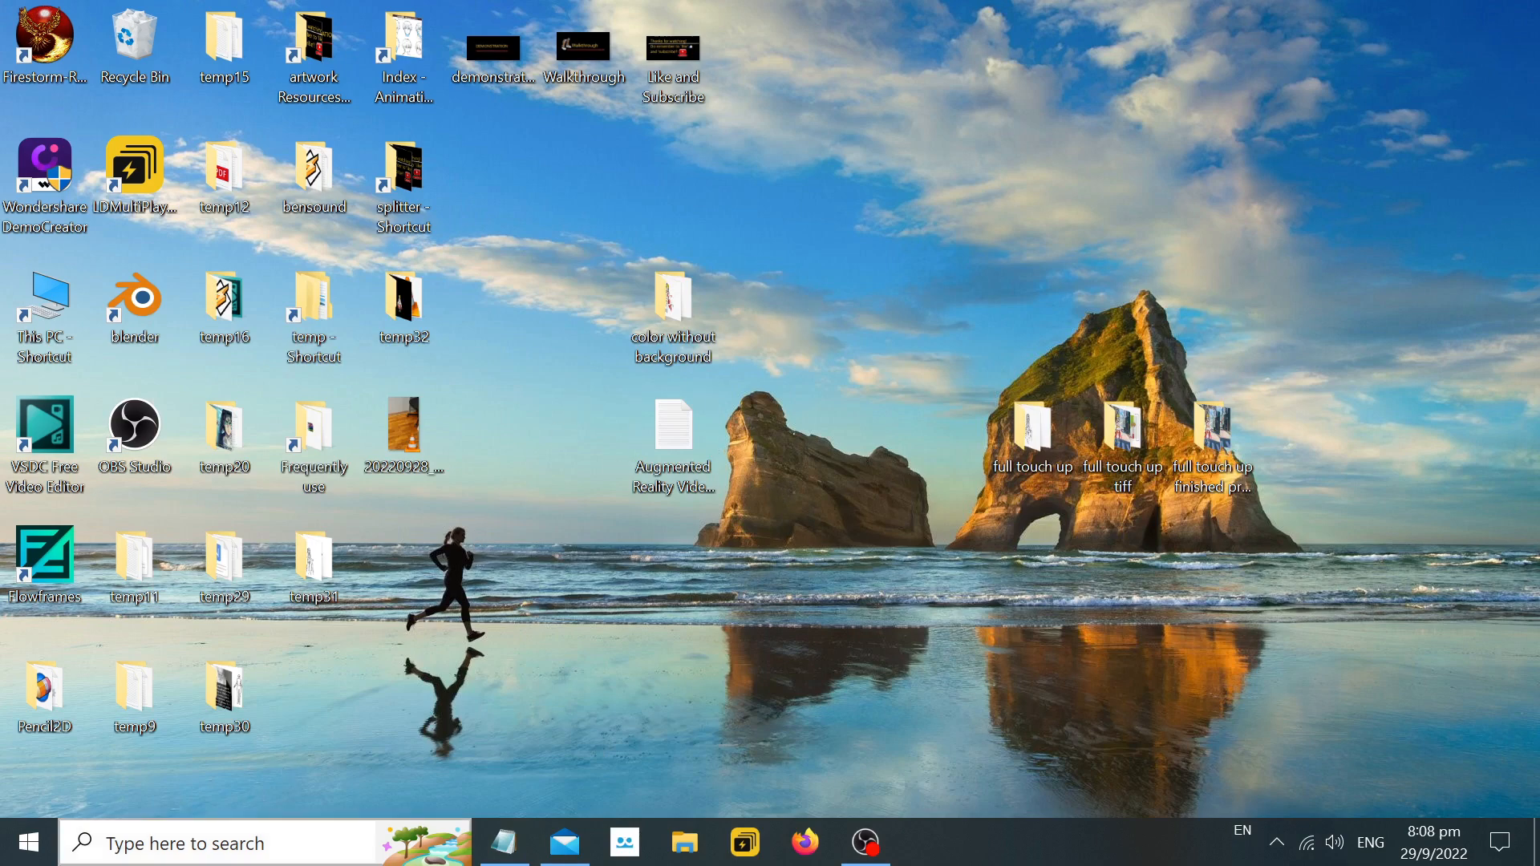
click(240, 844)
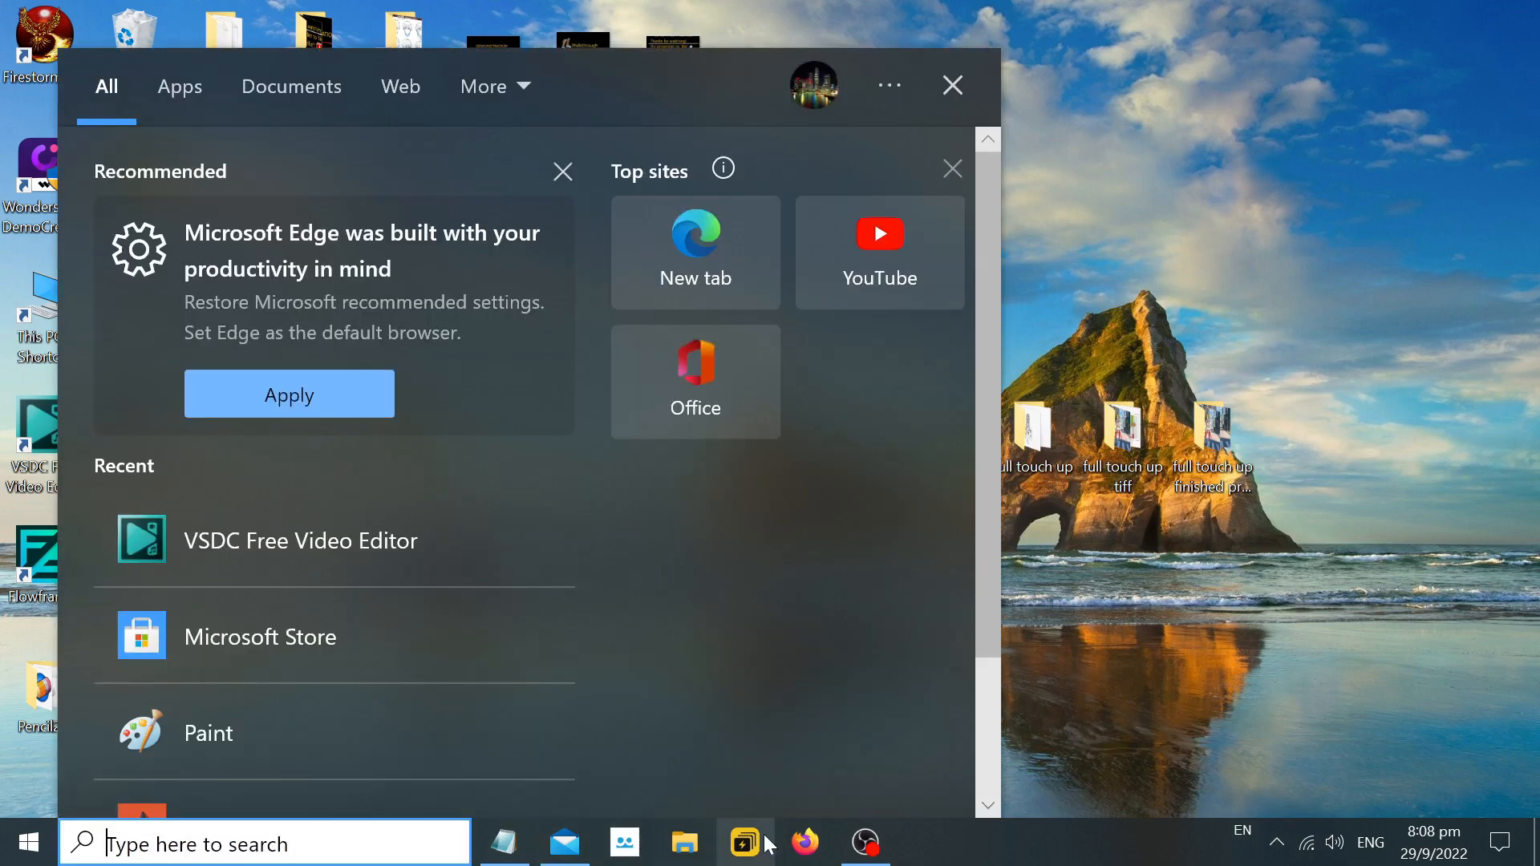
Add the line "1. Open VSDC Free Video Editor" beneath the Walkthrough heading in the Notepad notes.
click(504, 842)
key(Return)
key(Return)
text(1. )
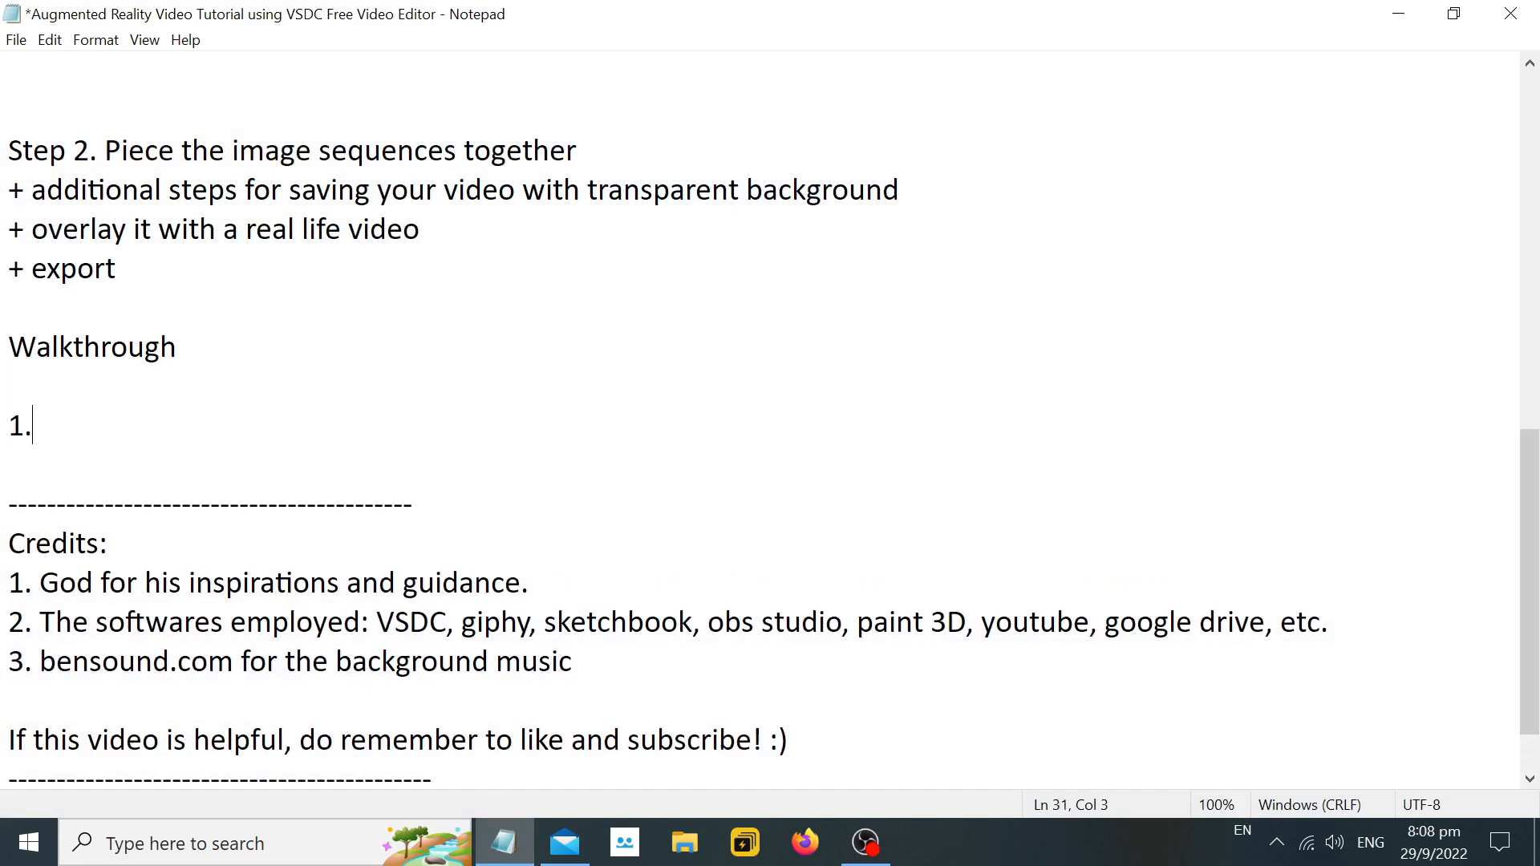
text(Open VSDC )
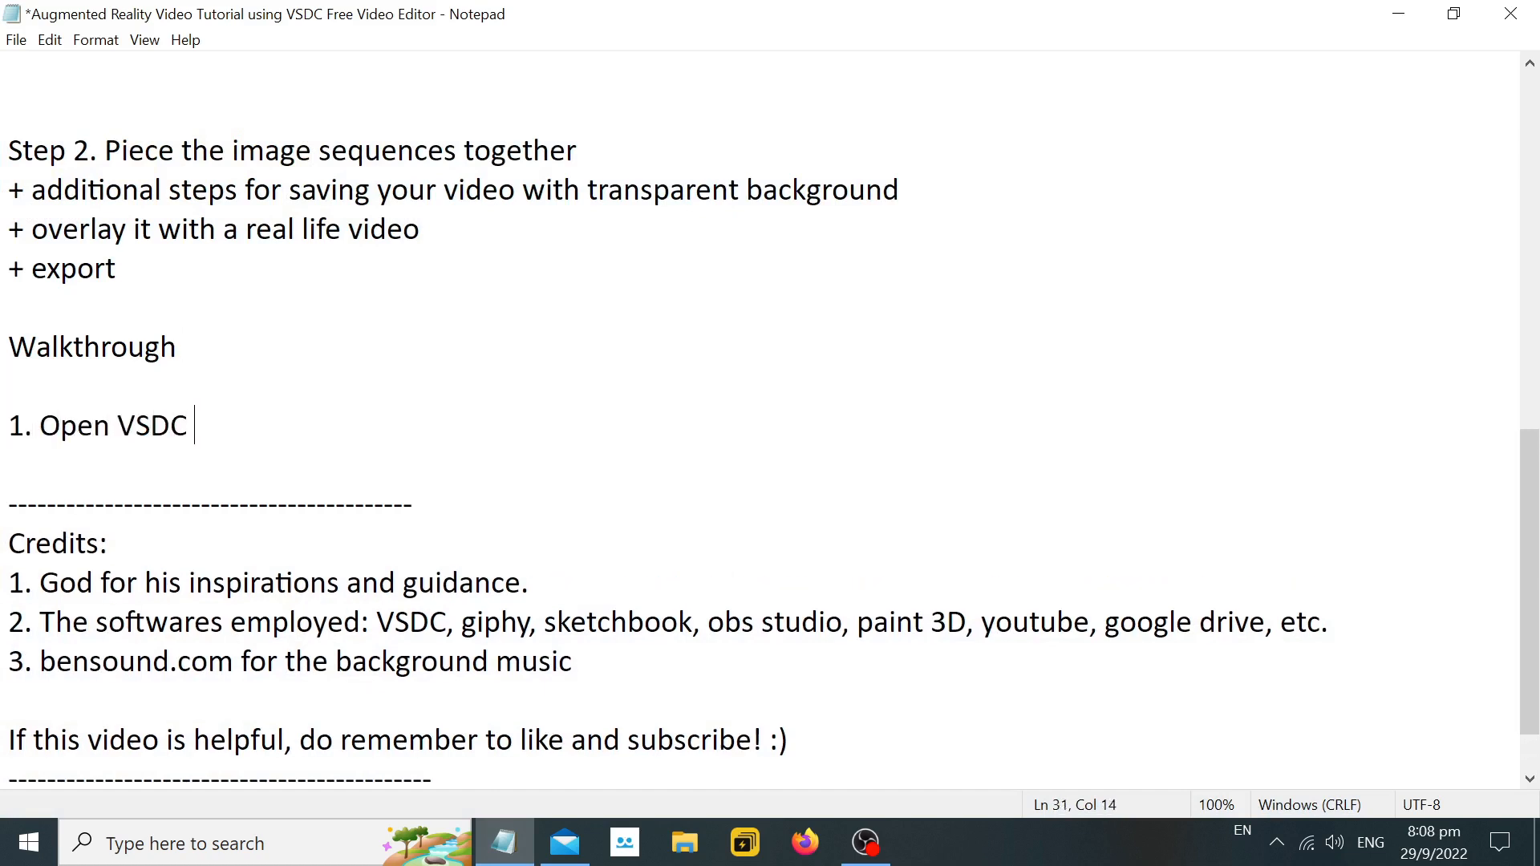
text(Free Video Editor)
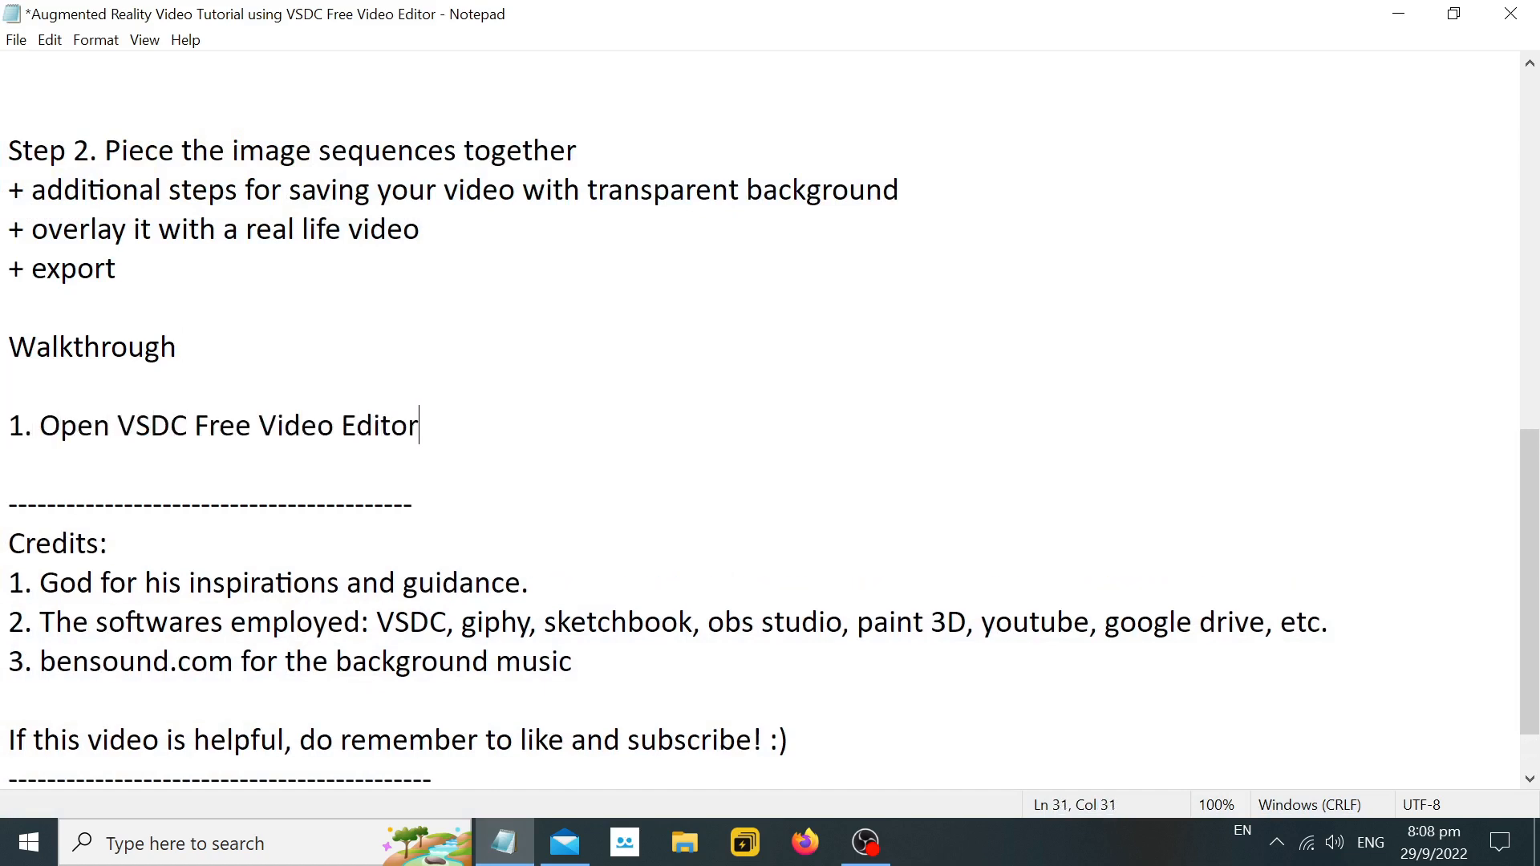
Launch VSDC Free Video Editor, dismiss the Pro offer, and open the settings for a new project.
click(265, 843)
click(278, 539)
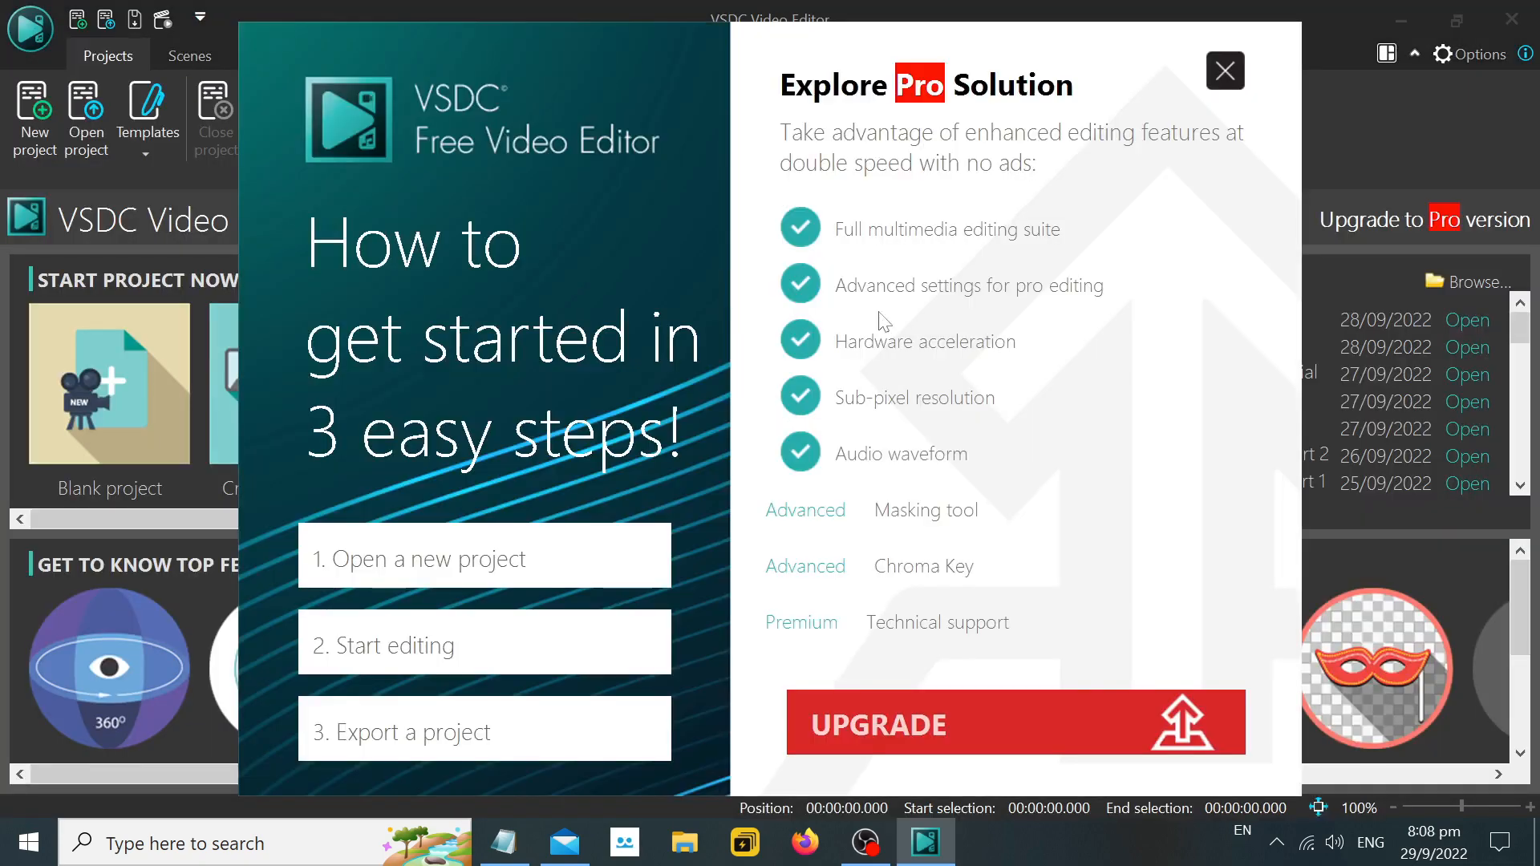
click(1225, 71)
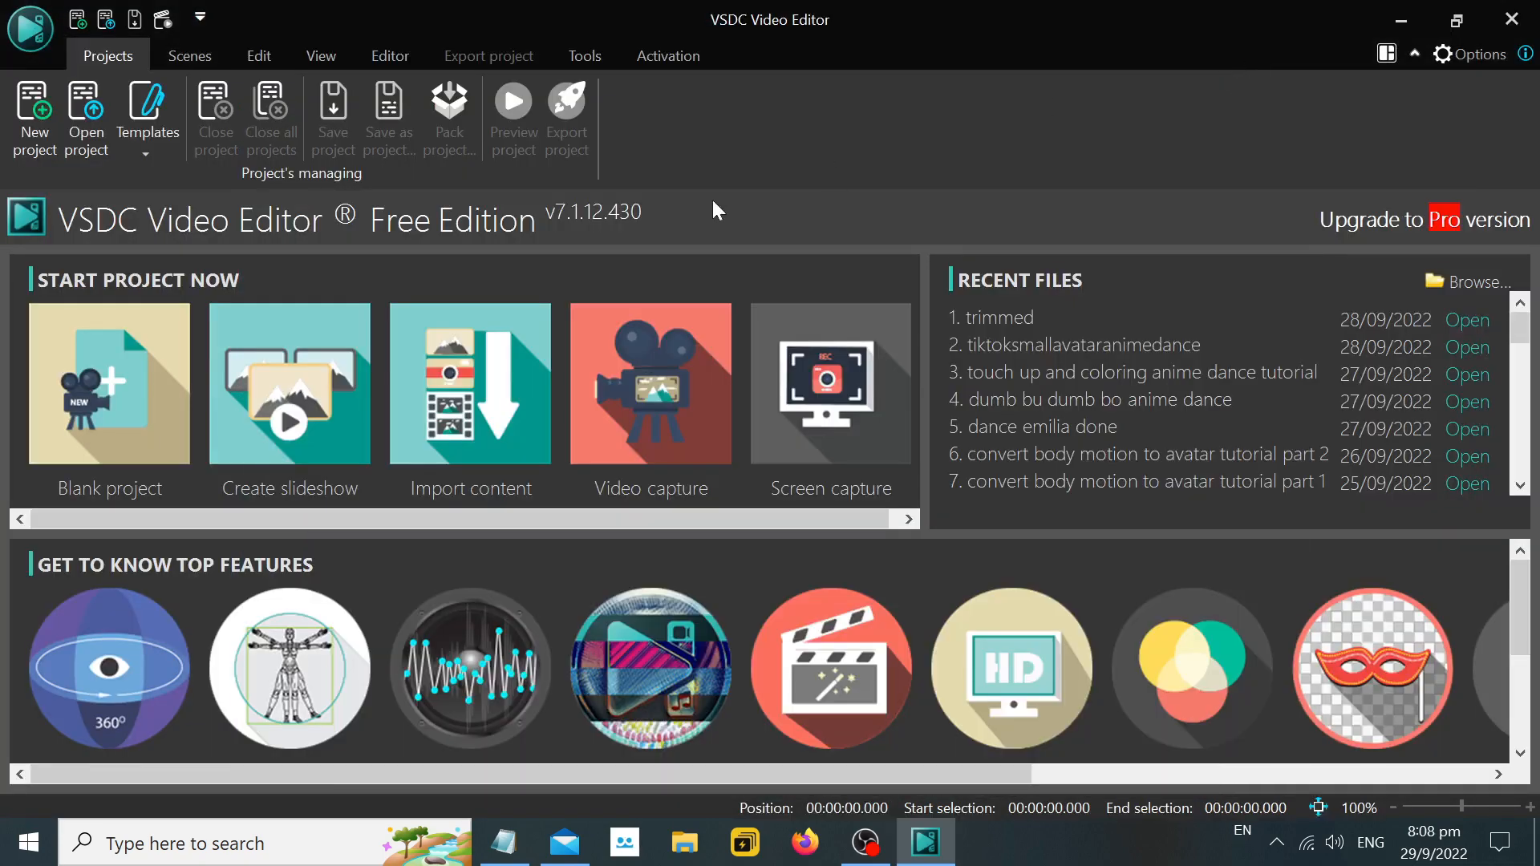
click(47, 136)
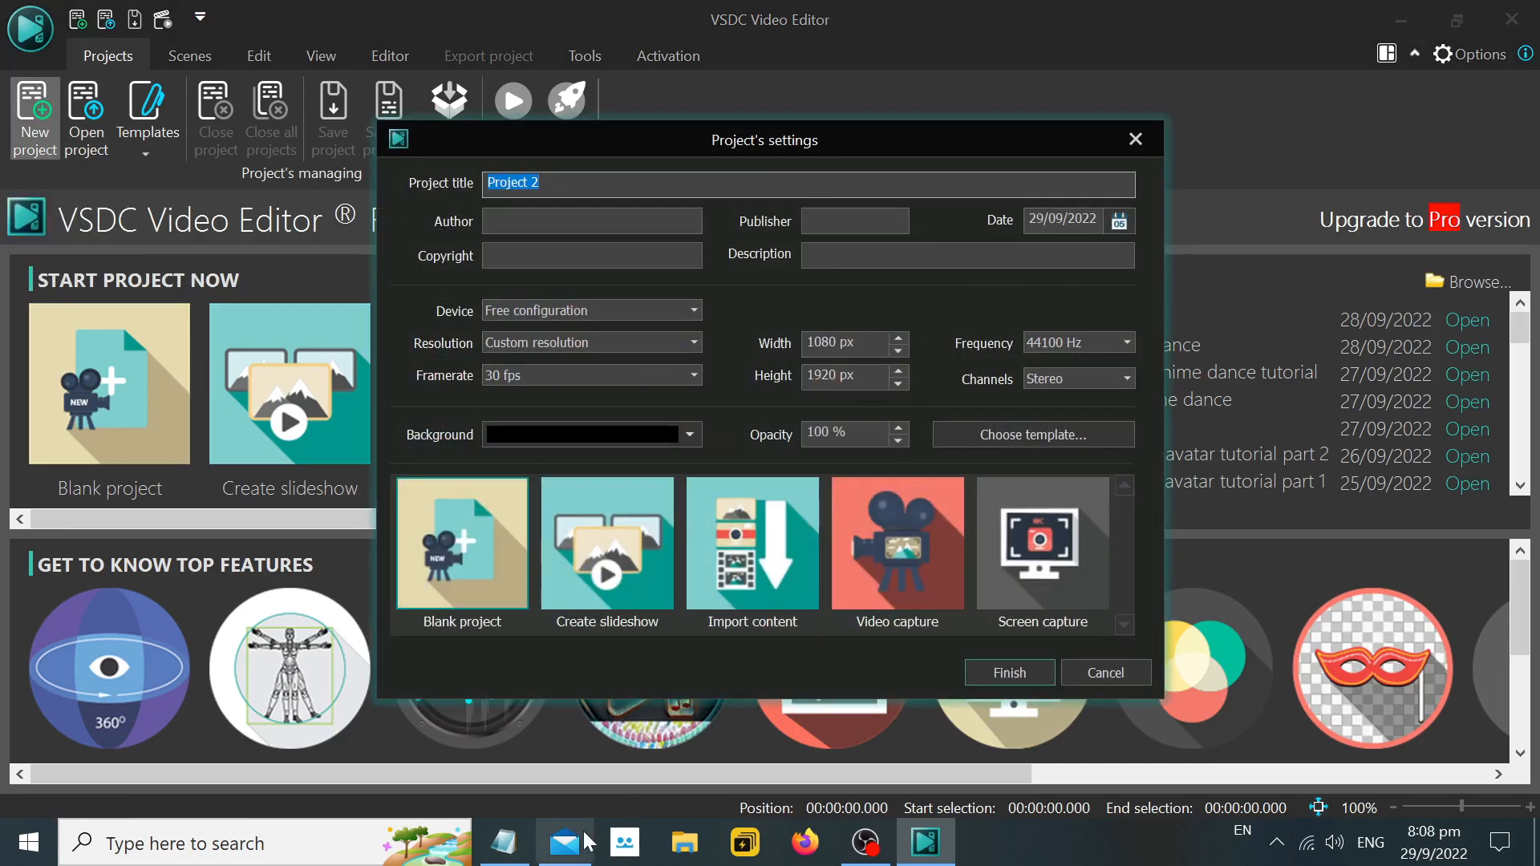
Start a line reading "-reels are in" beneath the VSDC entry in the Notepad notes.
click(504, 842)
key(Return)
text(-reels are in)
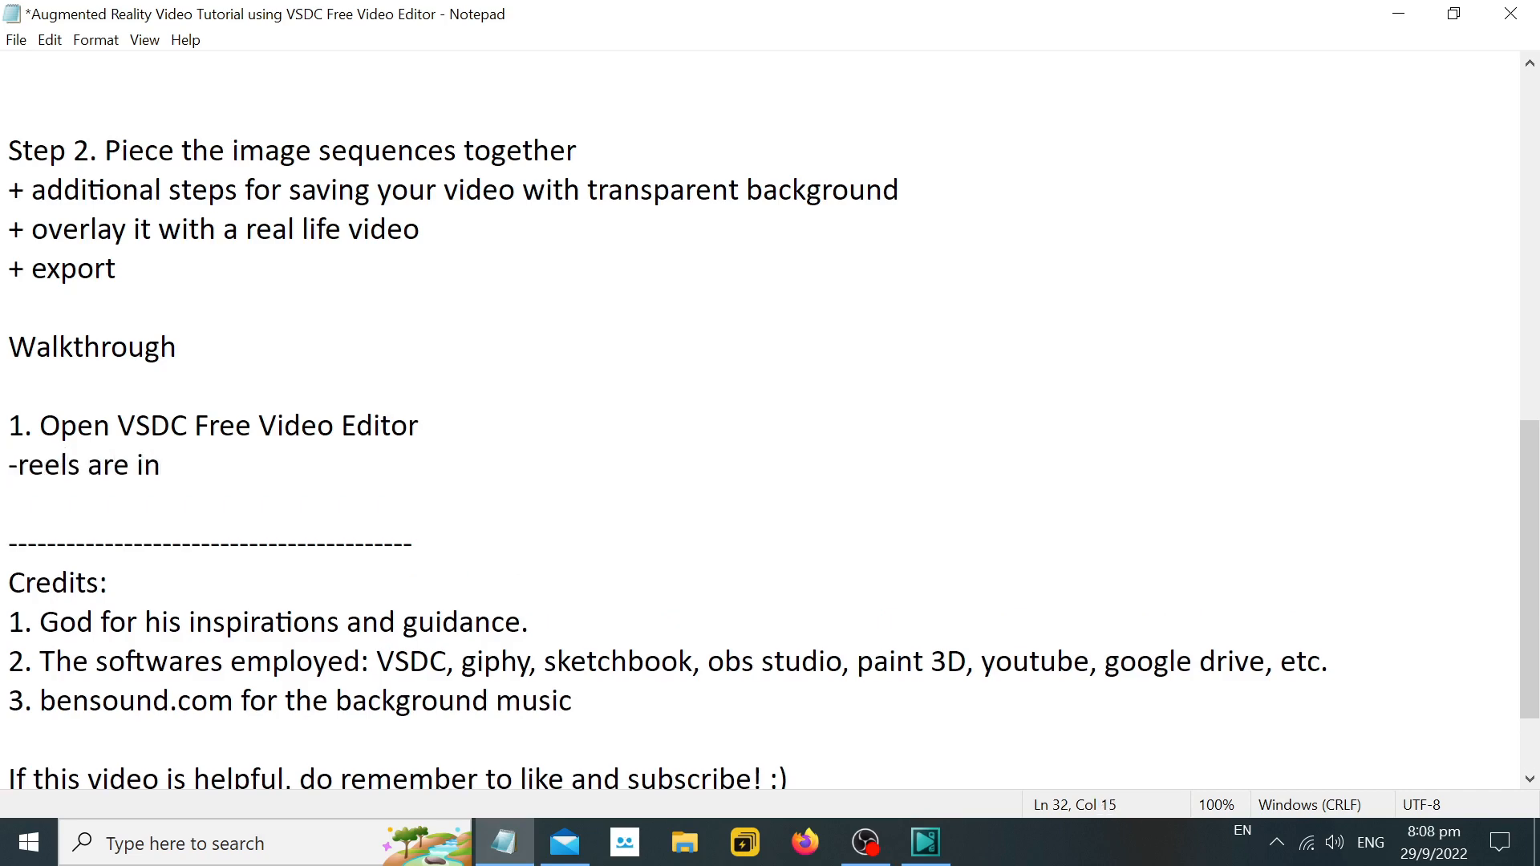
text( 1)
key(BackSpace)
Return to VSDC and check the width and height in the new project's settings.
click(870, 841)
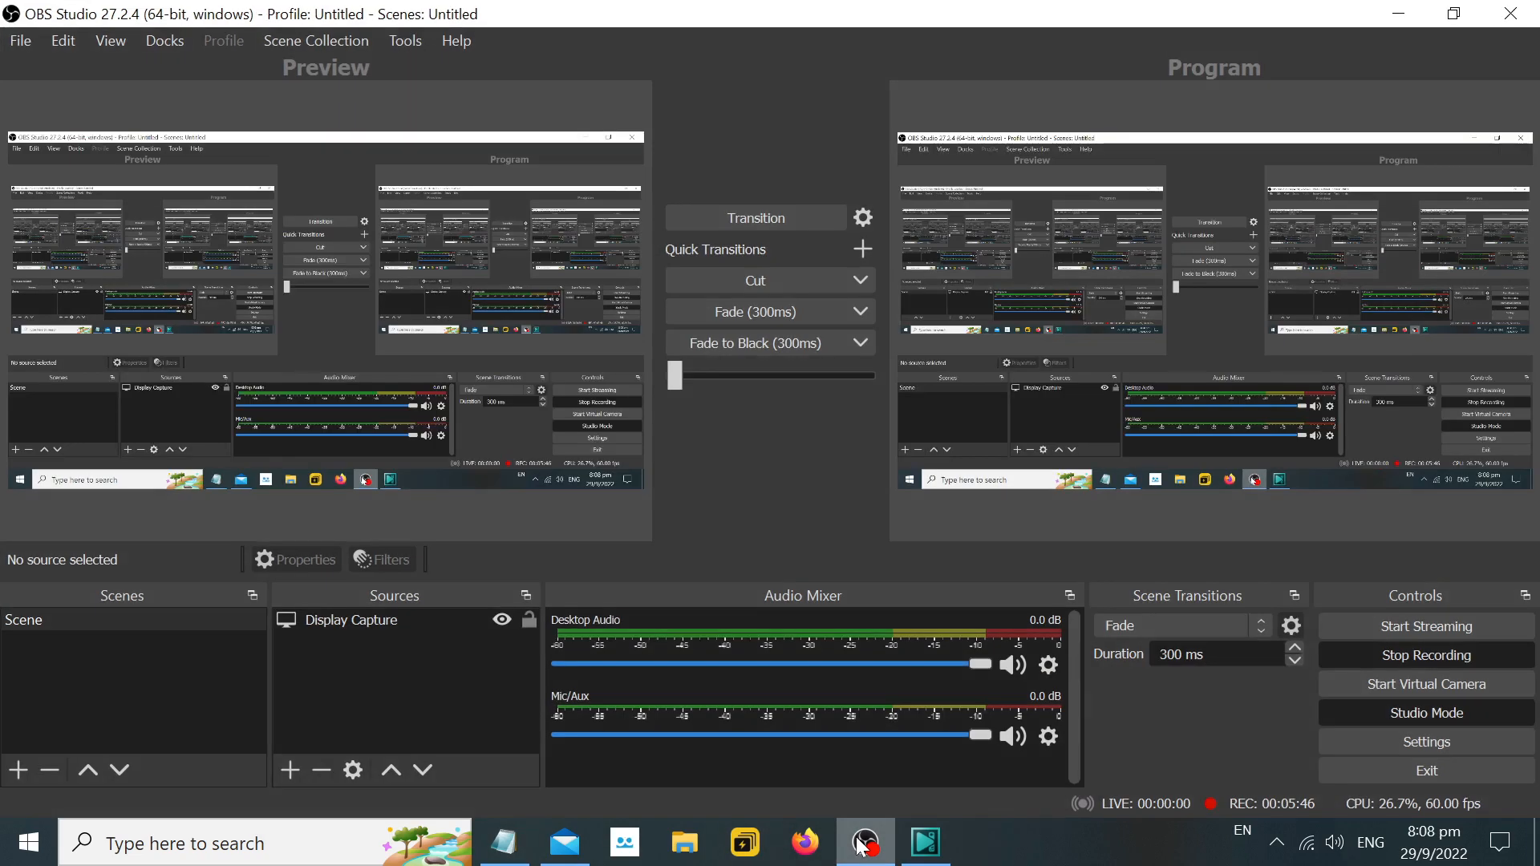
click(875, 838)
click(906, 847)
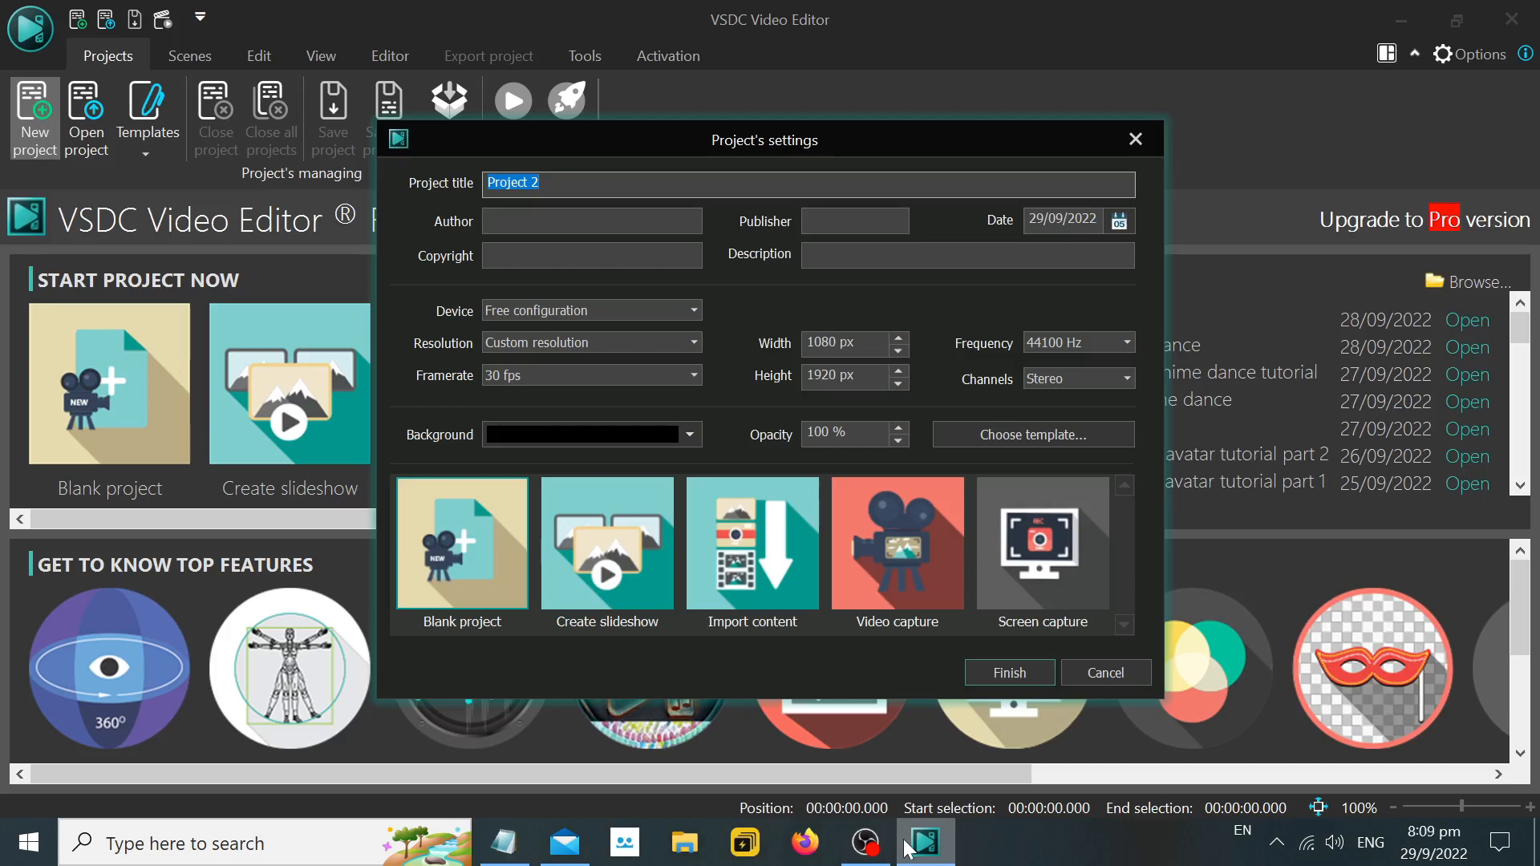
click(906, 847)
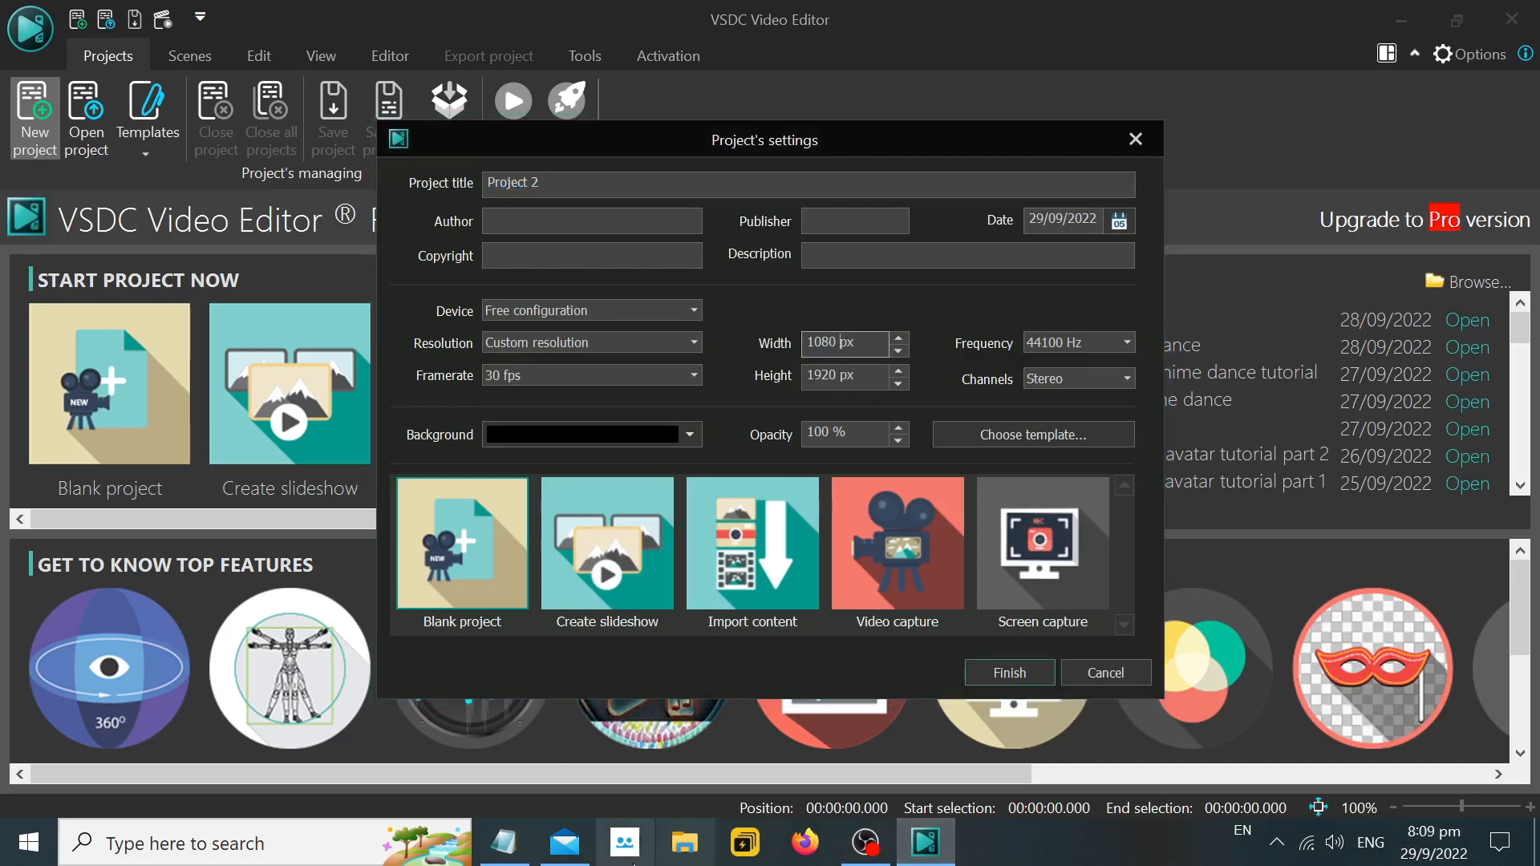
Complete the line in the Notepad notes as "-reels are in 1080 x 1920 px resolution" and start a new line.
click(504, 843)
text(80 x)
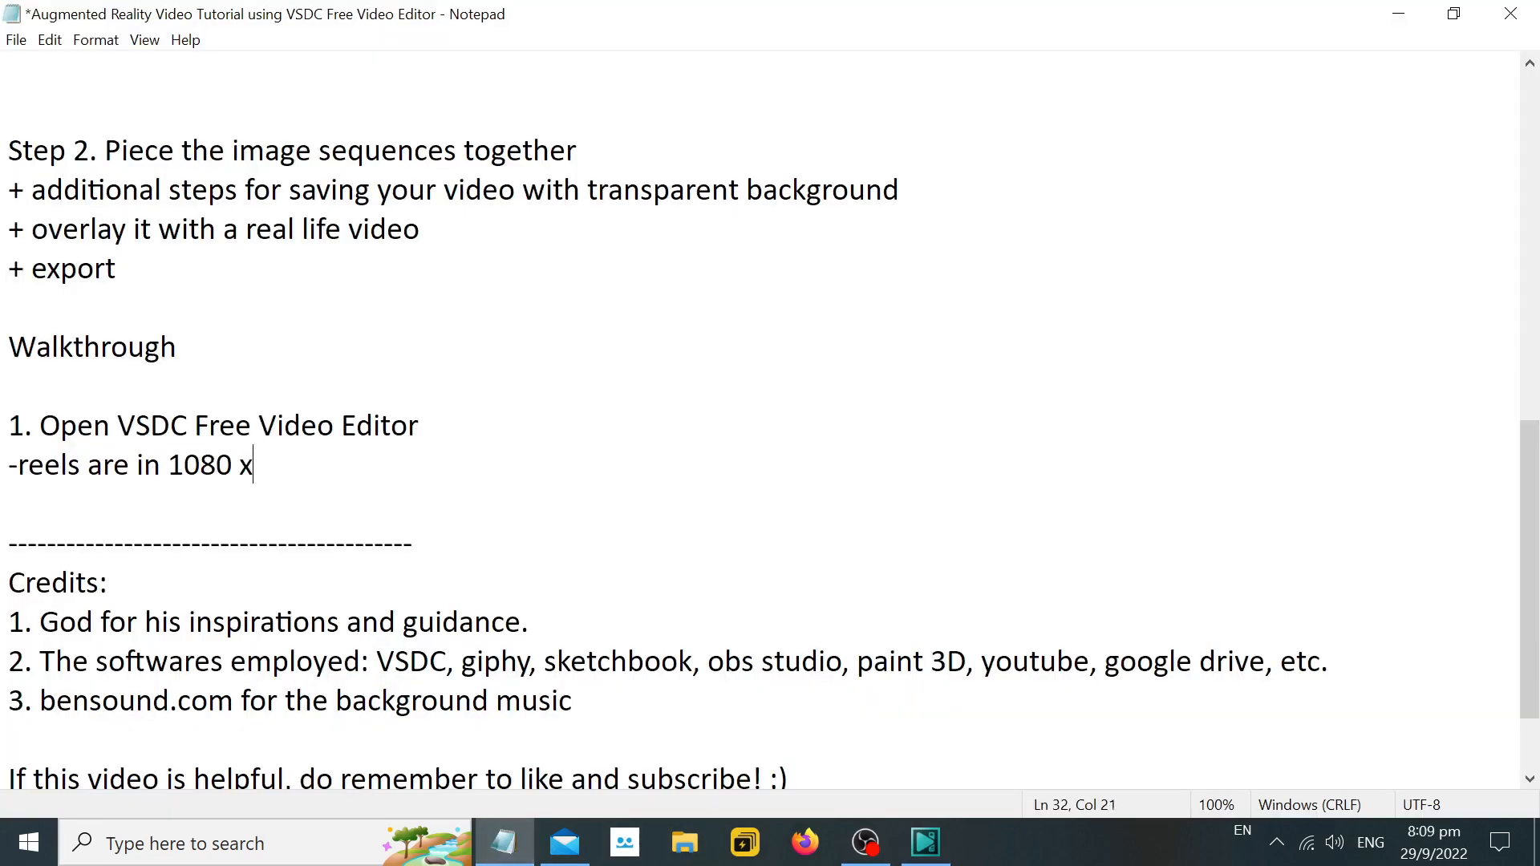
text( 1920 px f)
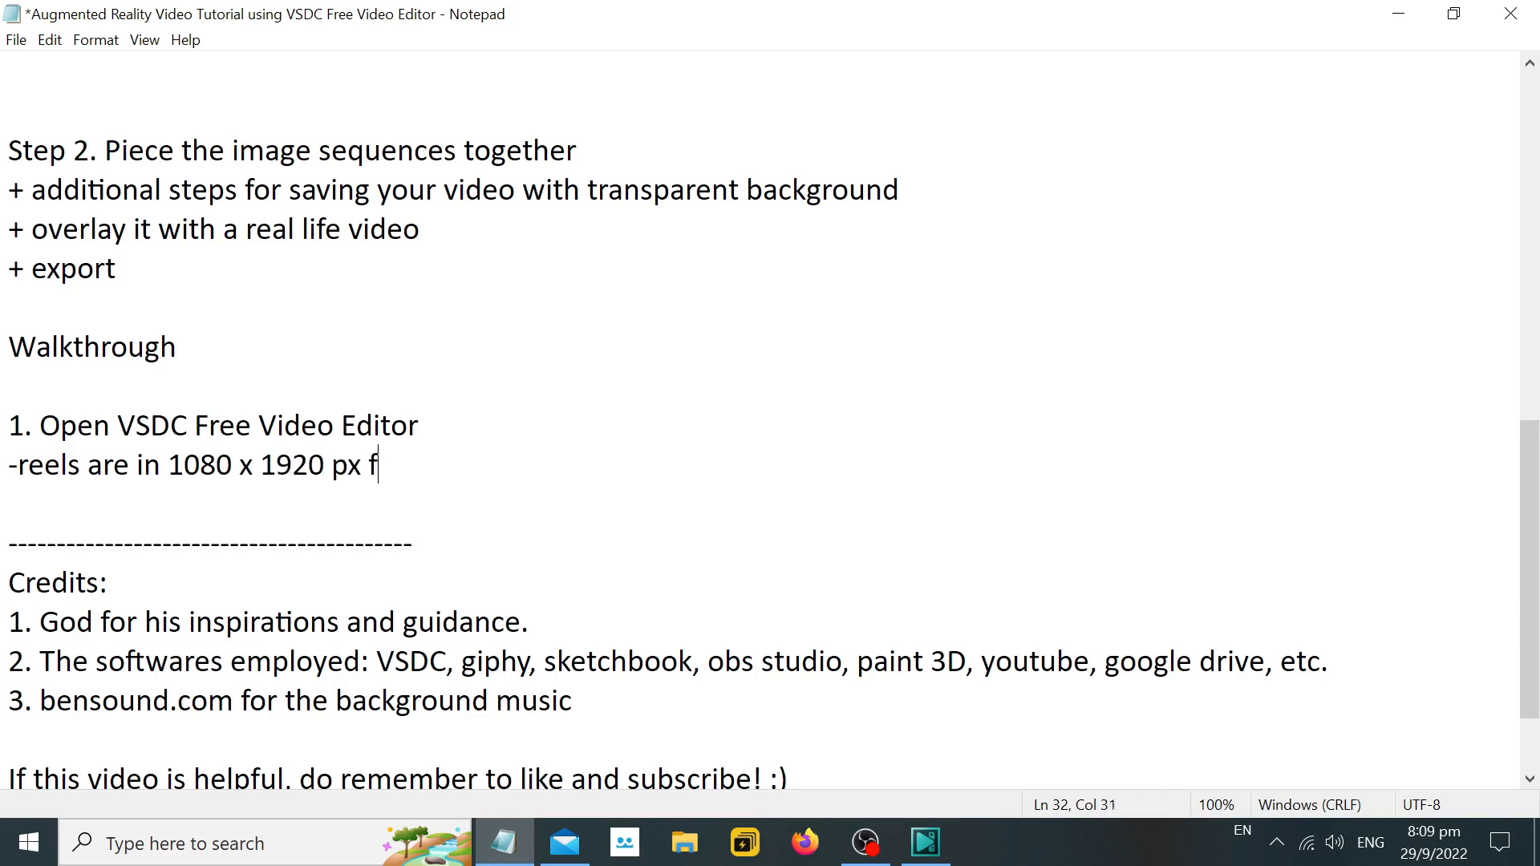
text(ormat.)
key(BackSpace)
key(BackSpace)
key(BackSpace)
key(BackSpace)
key(Return)
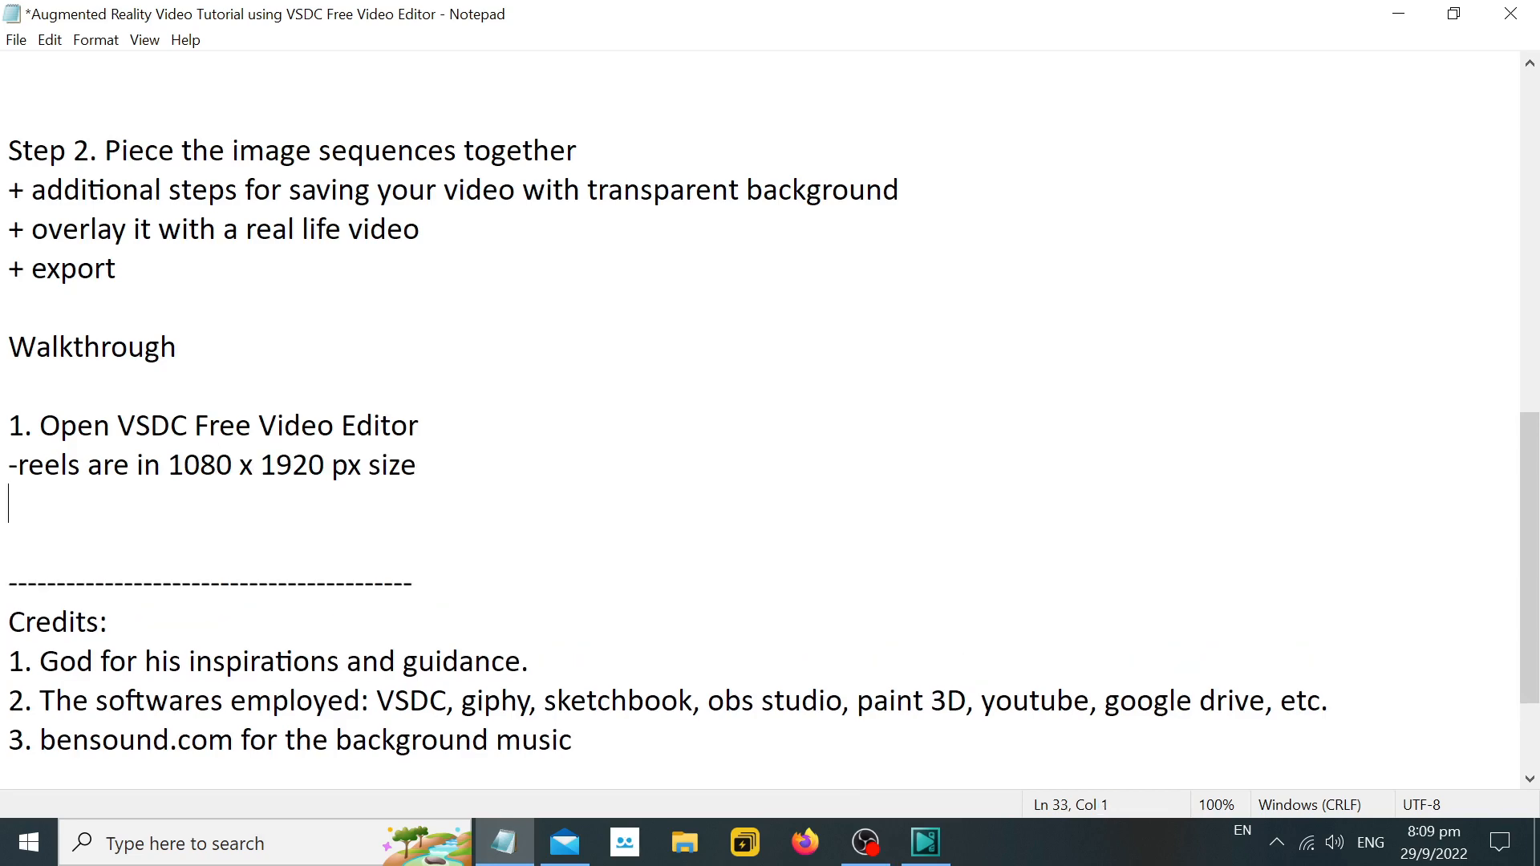
text(resplution)
key(Return)
Create the blank 1080 x 1920 px project in VSDC, and switch back to the Notepad notes.
click(925, 843)
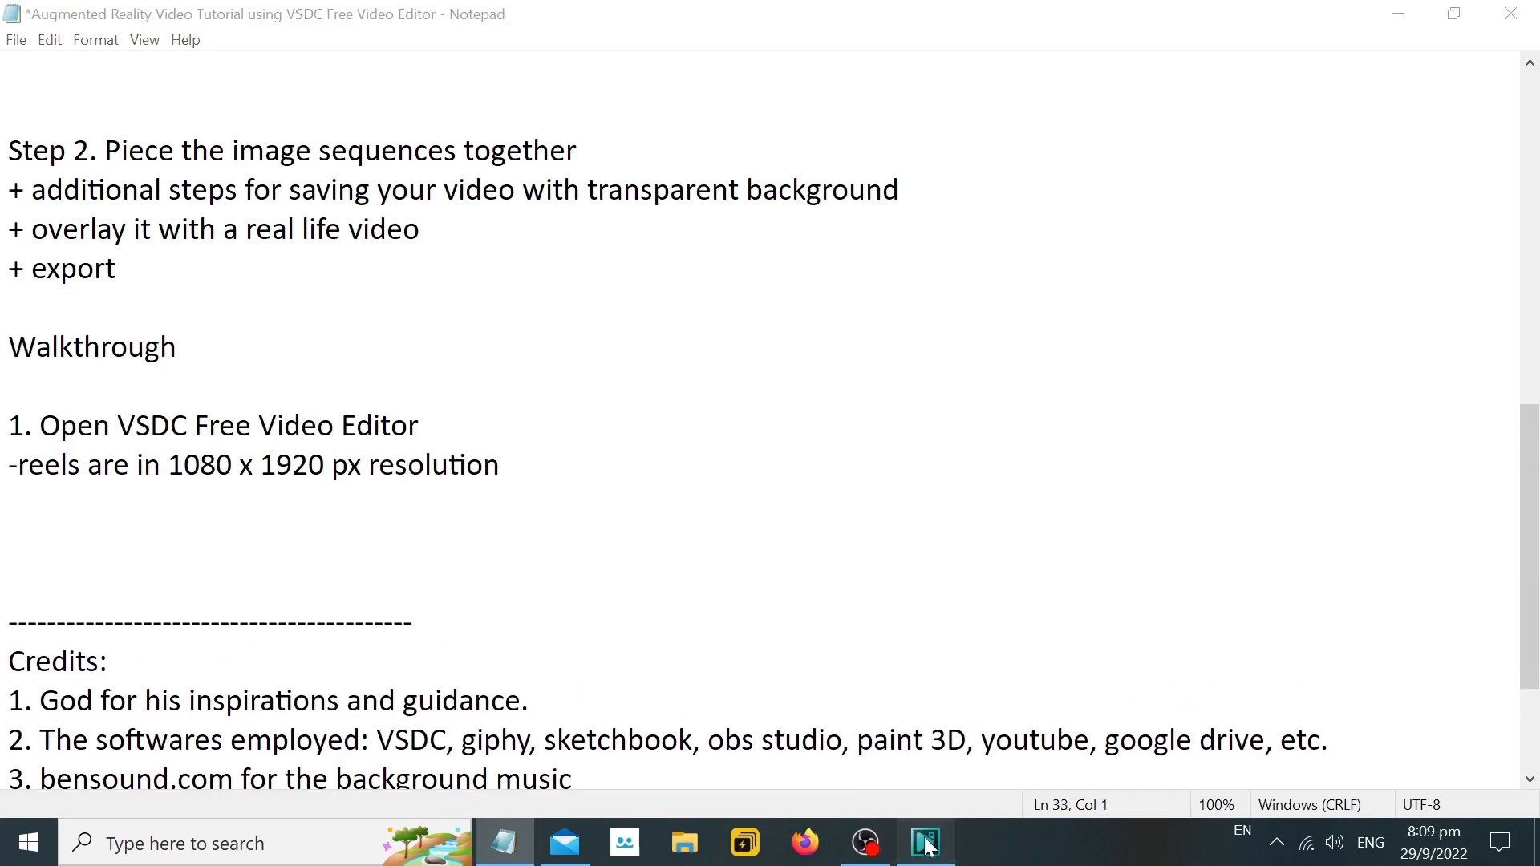
click(1010, 674)
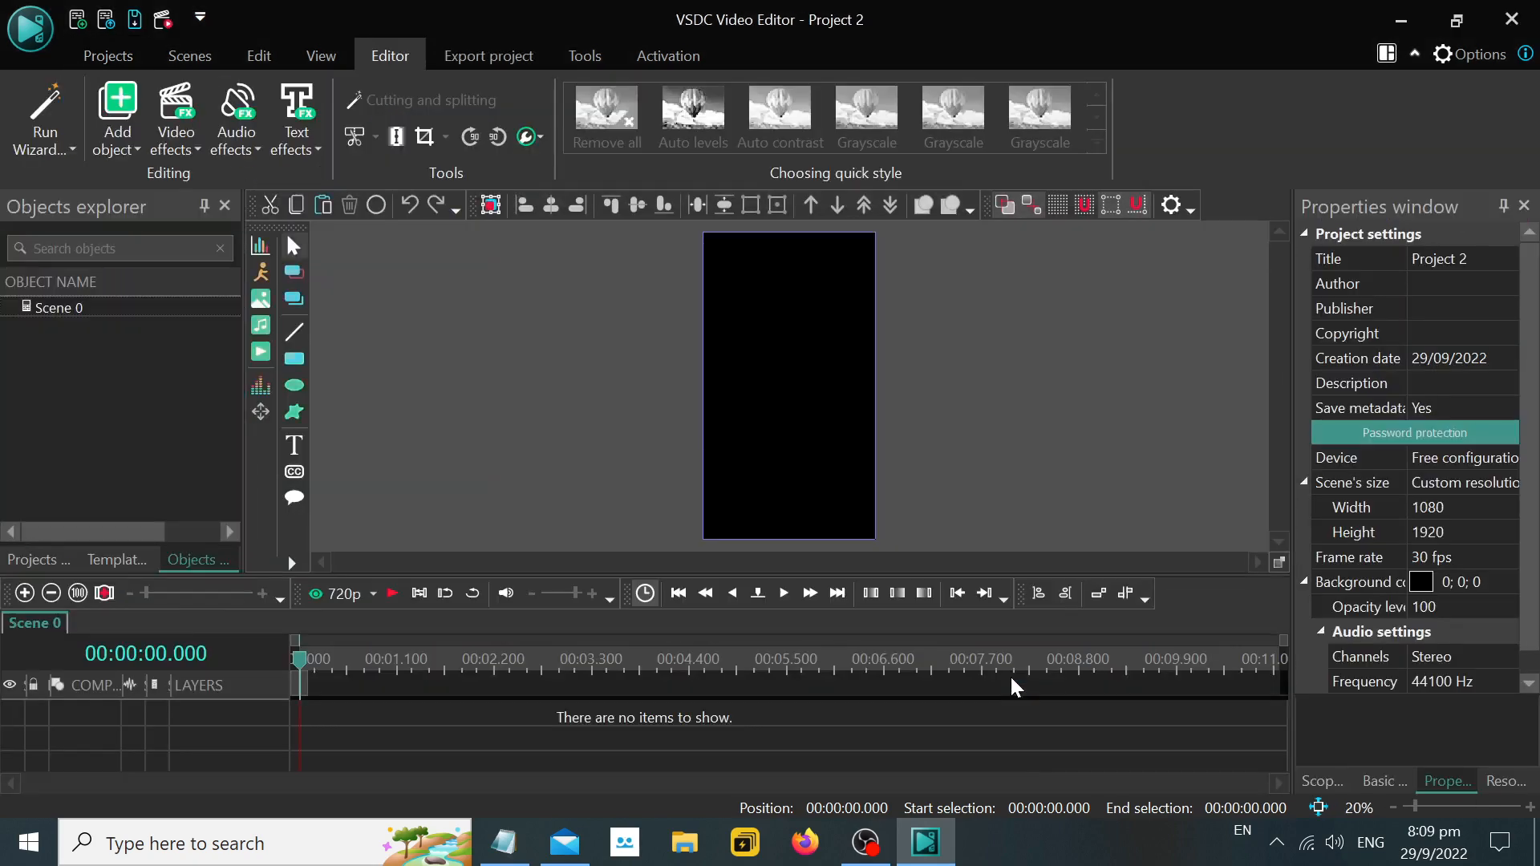
click(504, 842)
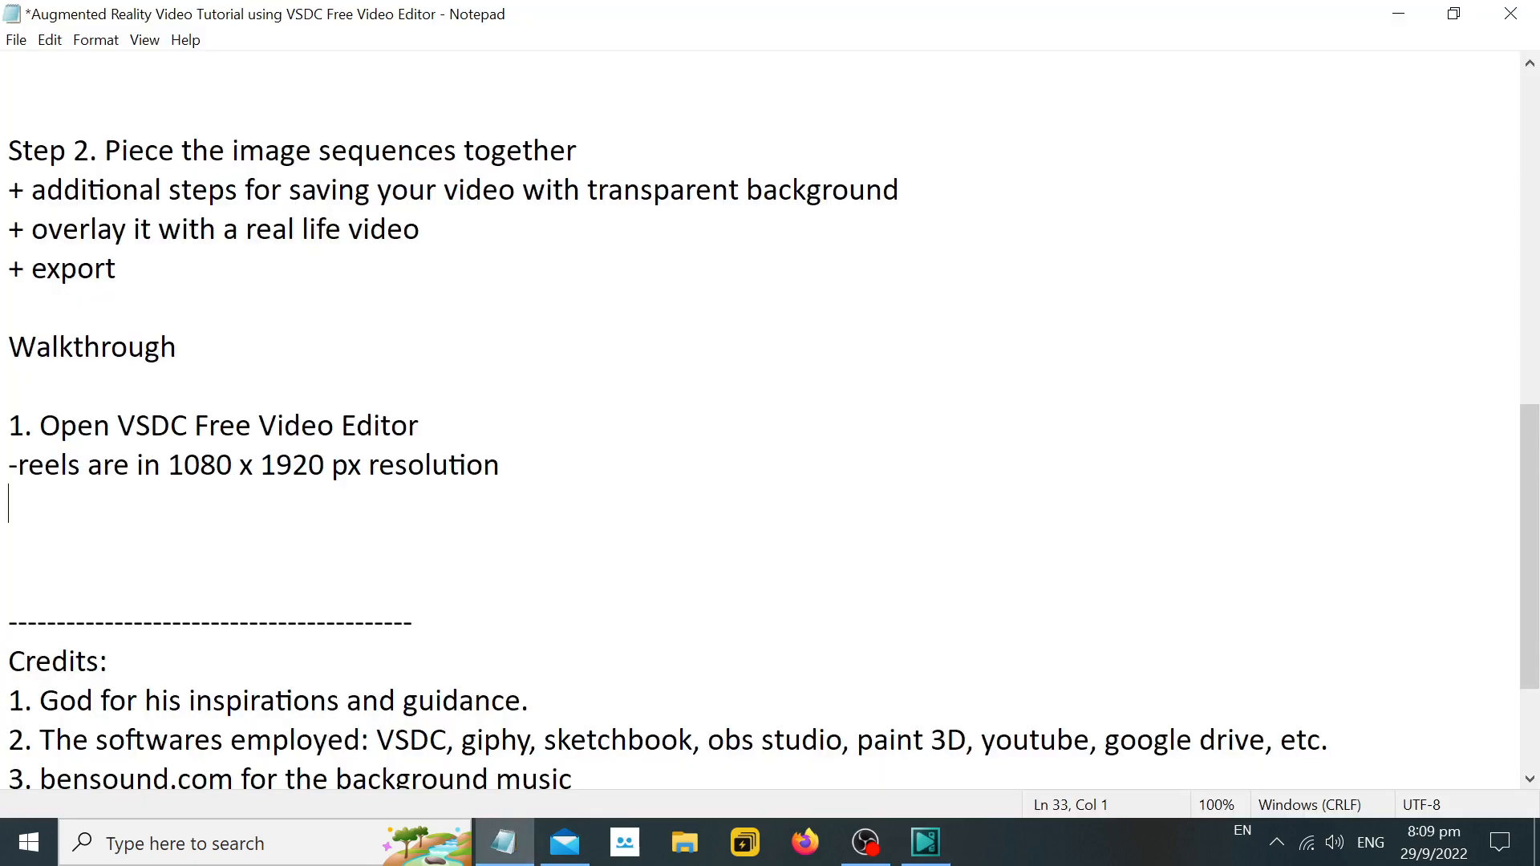
Add the line "-The background is black. We need to make it transparent." below the resolution note.
text(-the backg)
key(BackSpace)
text(kground is)
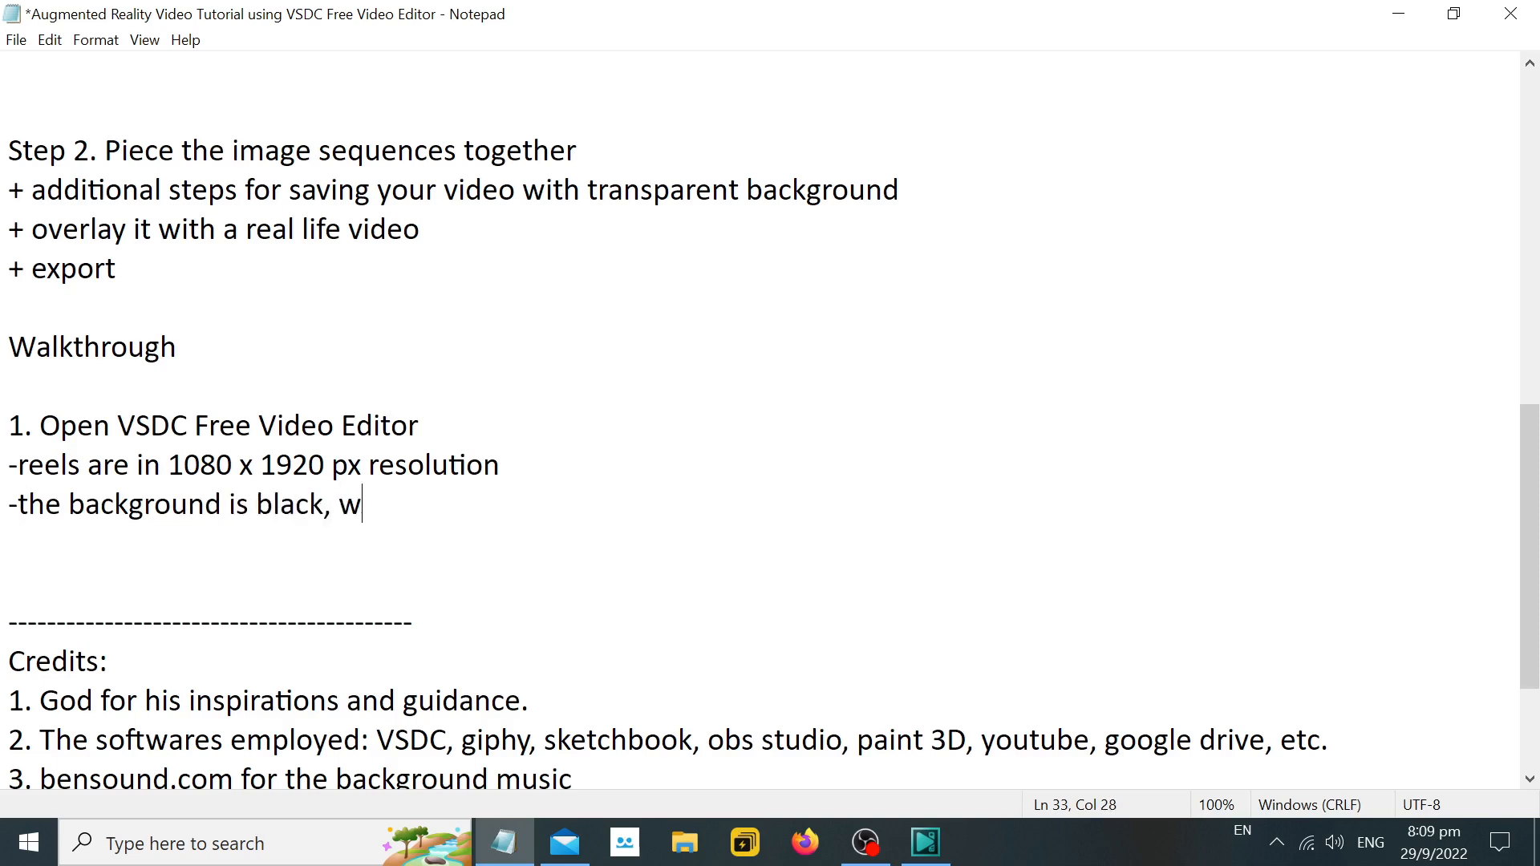
text( black. Wee need to make it transparent.)
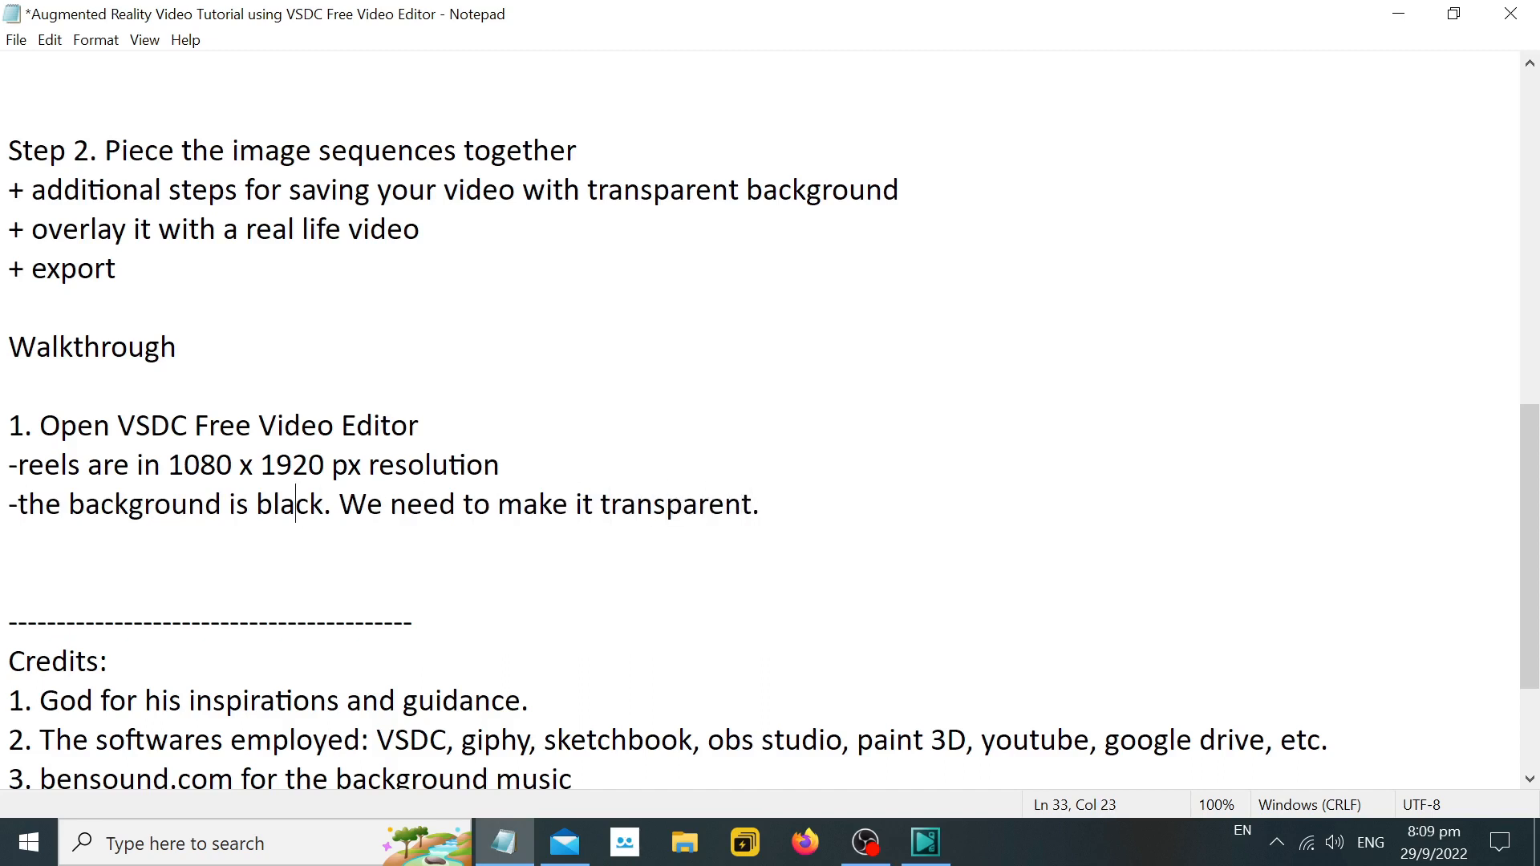
key(BackSpace)
text(T)
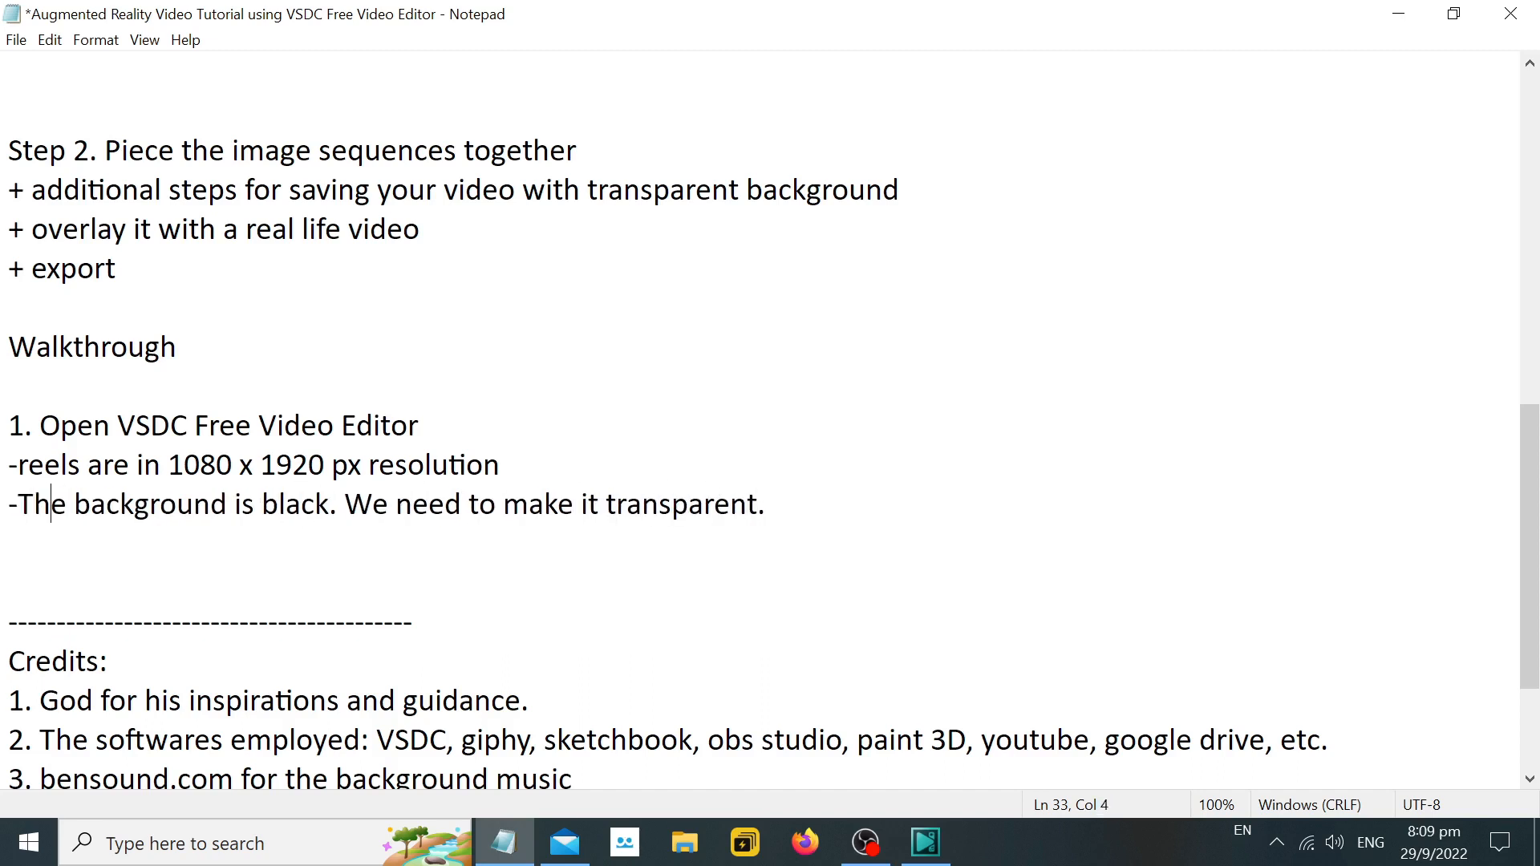
Start an indented line below the black background note reading "-> Under Object Name >> Click".
key(Return)
key(Tab)
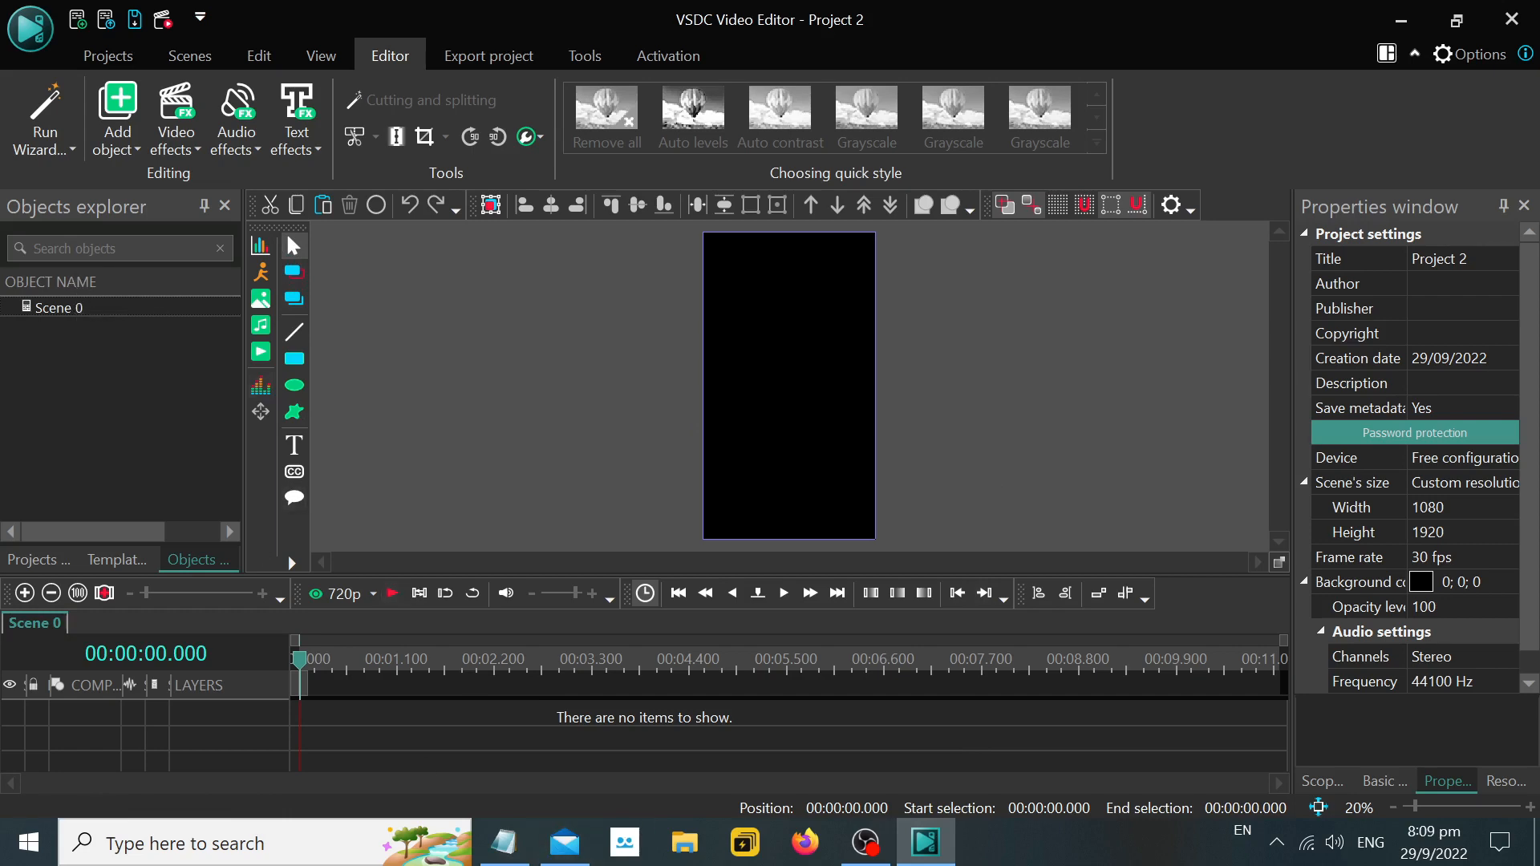
click(504, 843)
text(Under Object )
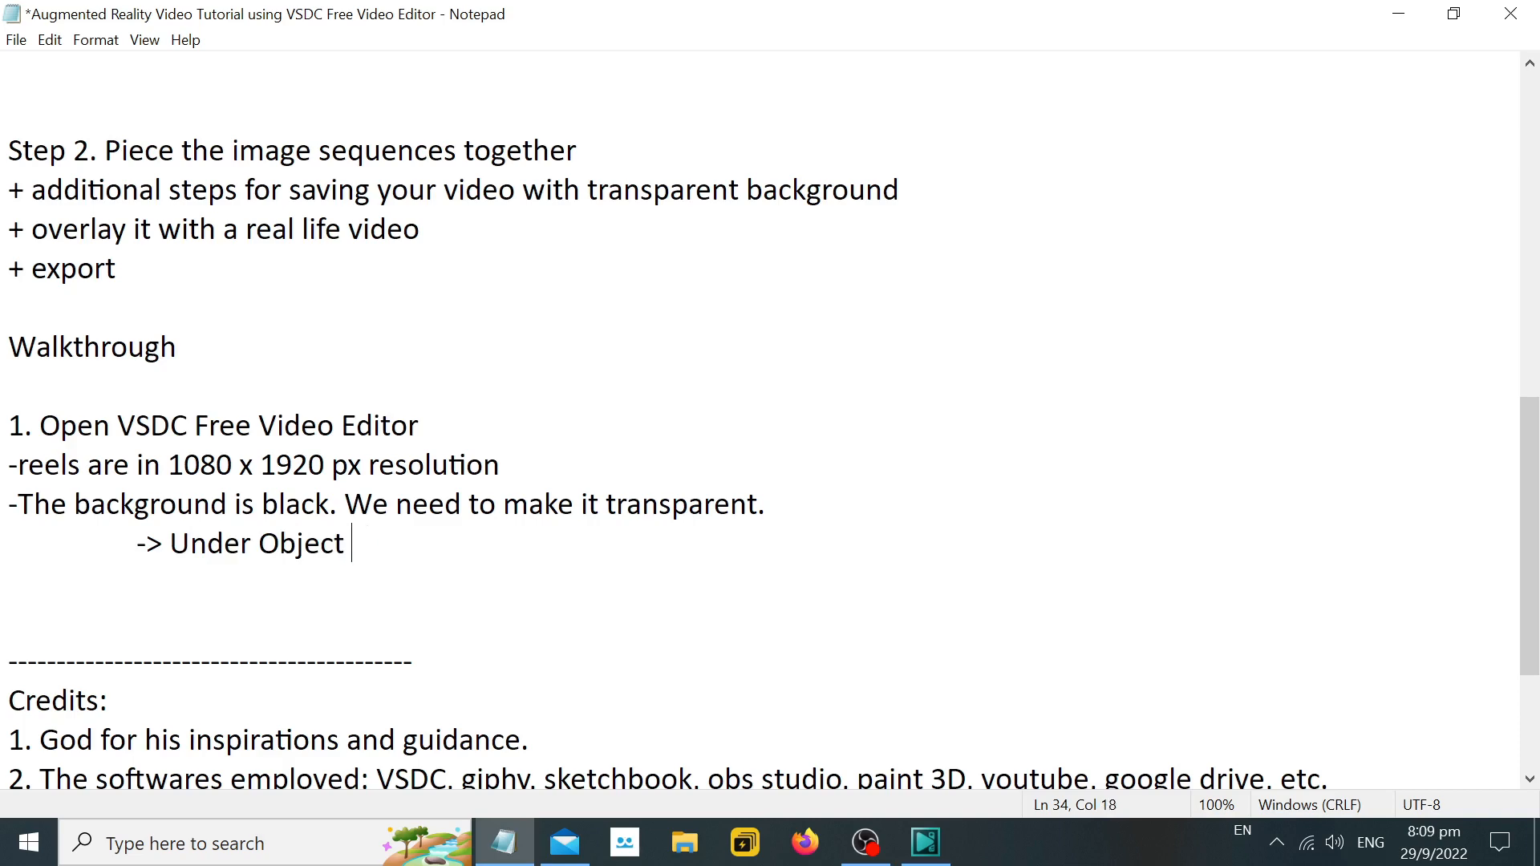
text(nName >> Click)
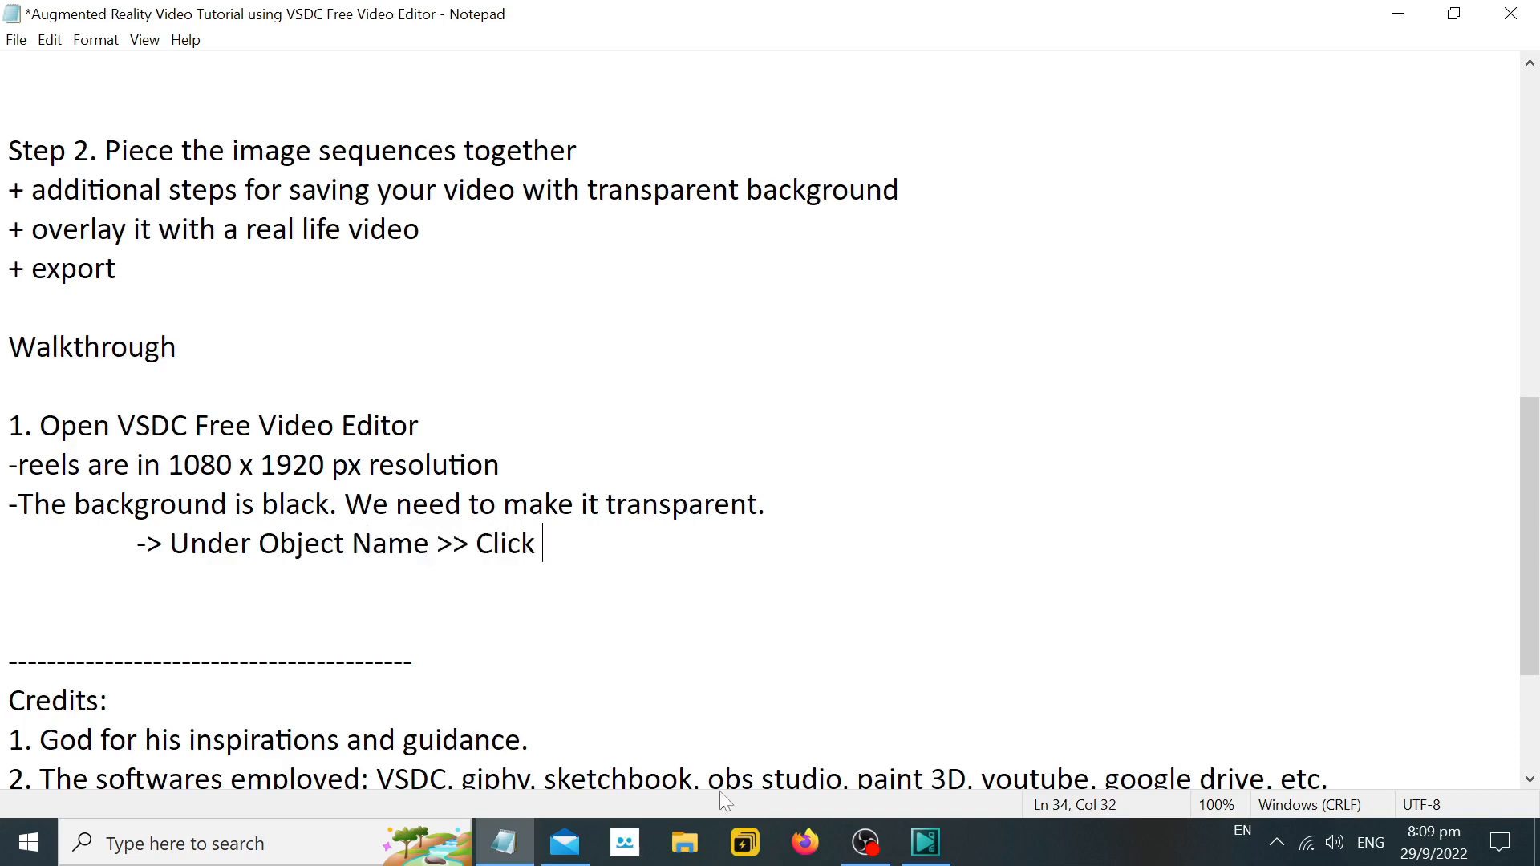
Switch to VSDC and select Scene 0 in the objects list, and continue the Notepad line with "Scene 0 >>".
key(alt+Tab)
click(96, 313)
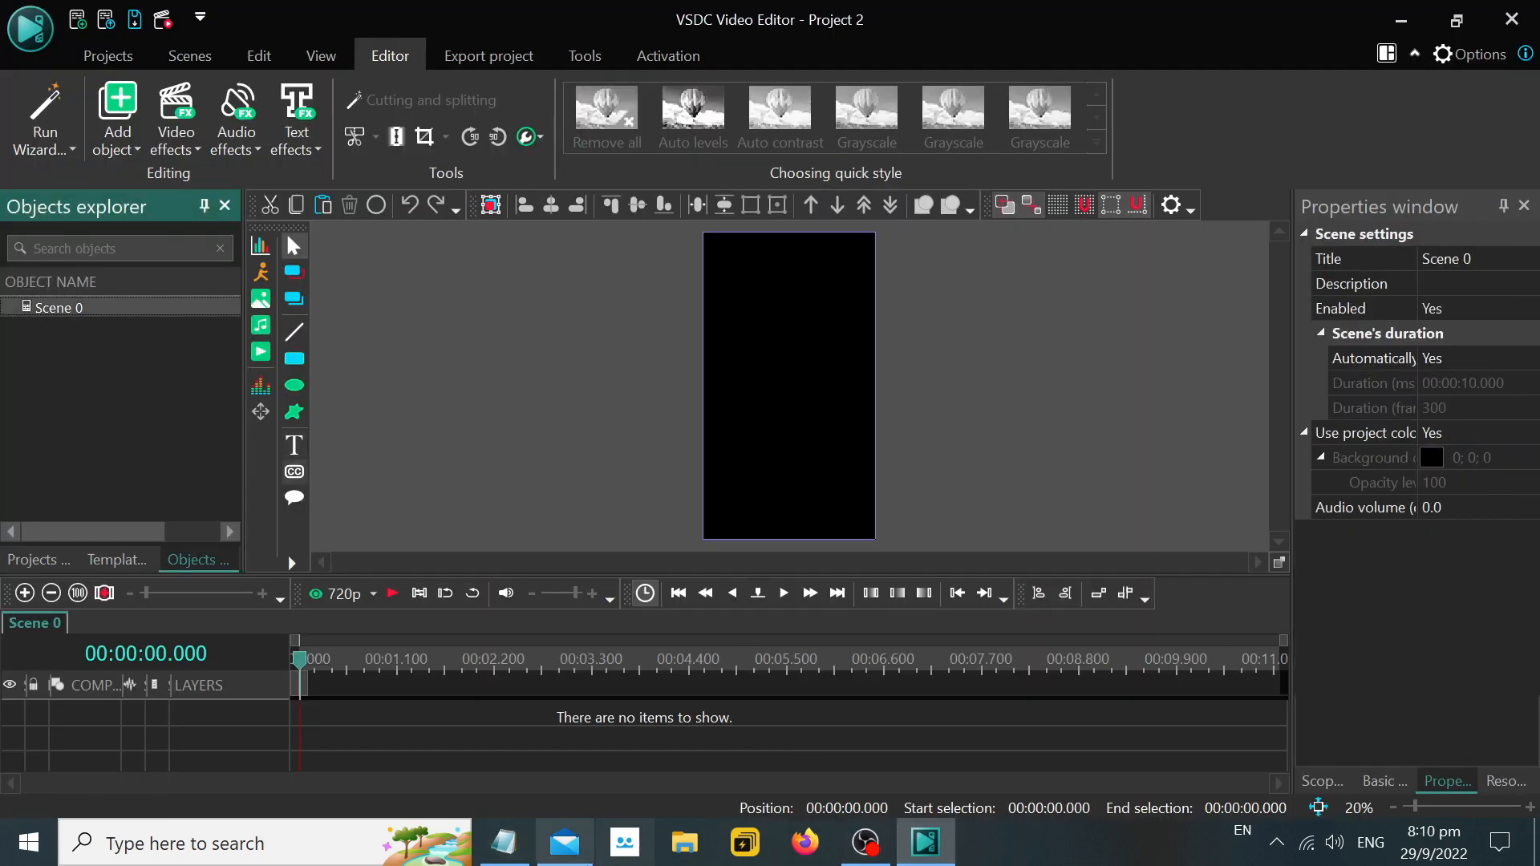
key(alt+Tab)
text(Scene )
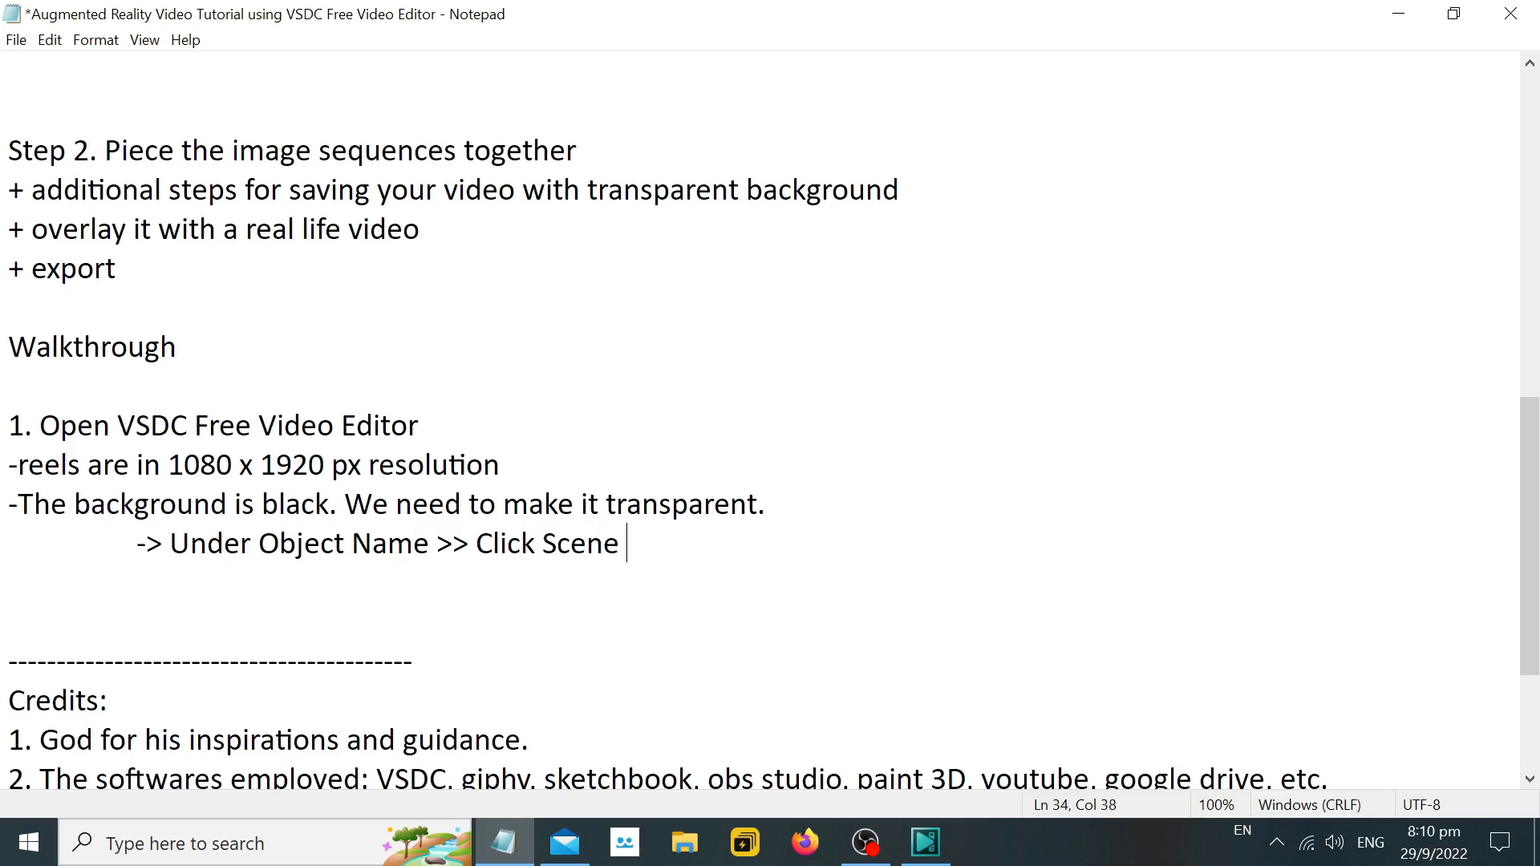
text(0 >>)
Locate the scene's Use project color property in VSDC, and add "Use Project color background" to the Notepad line.
click(931, 841)
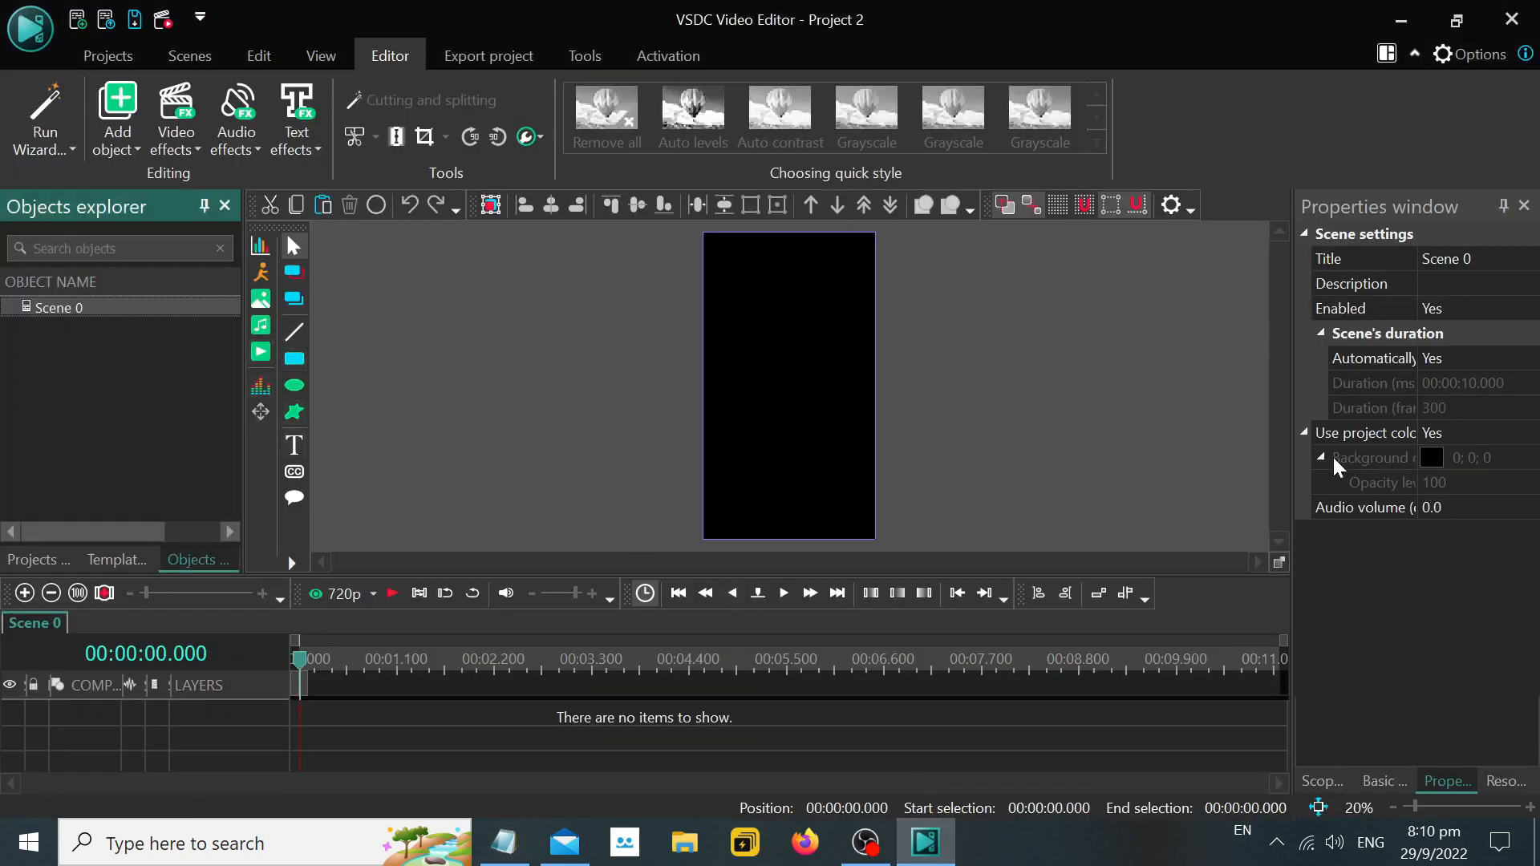
click(1308, 438)
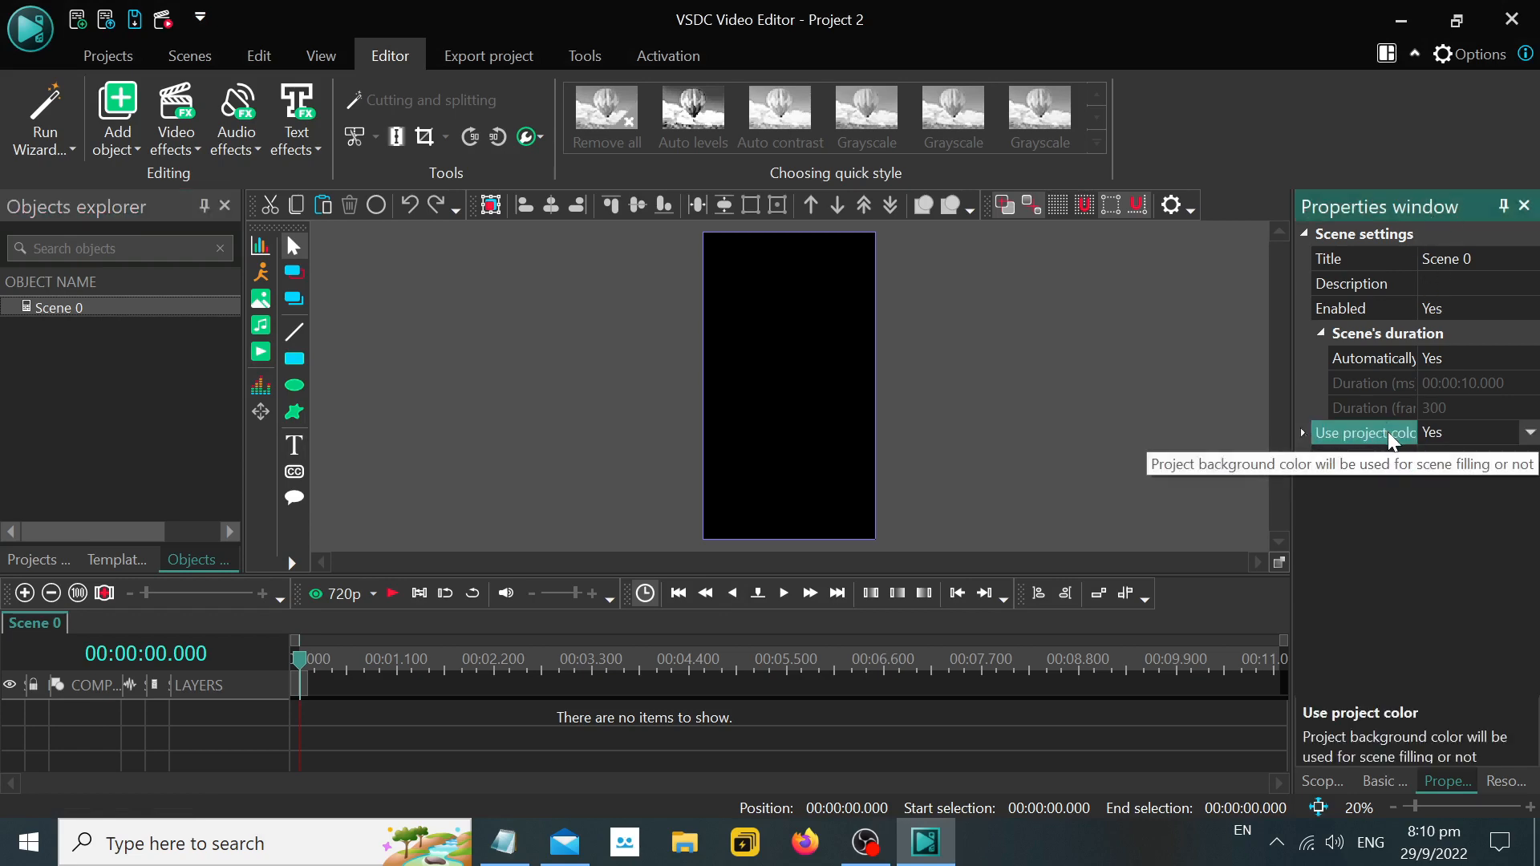
click(504, 843)
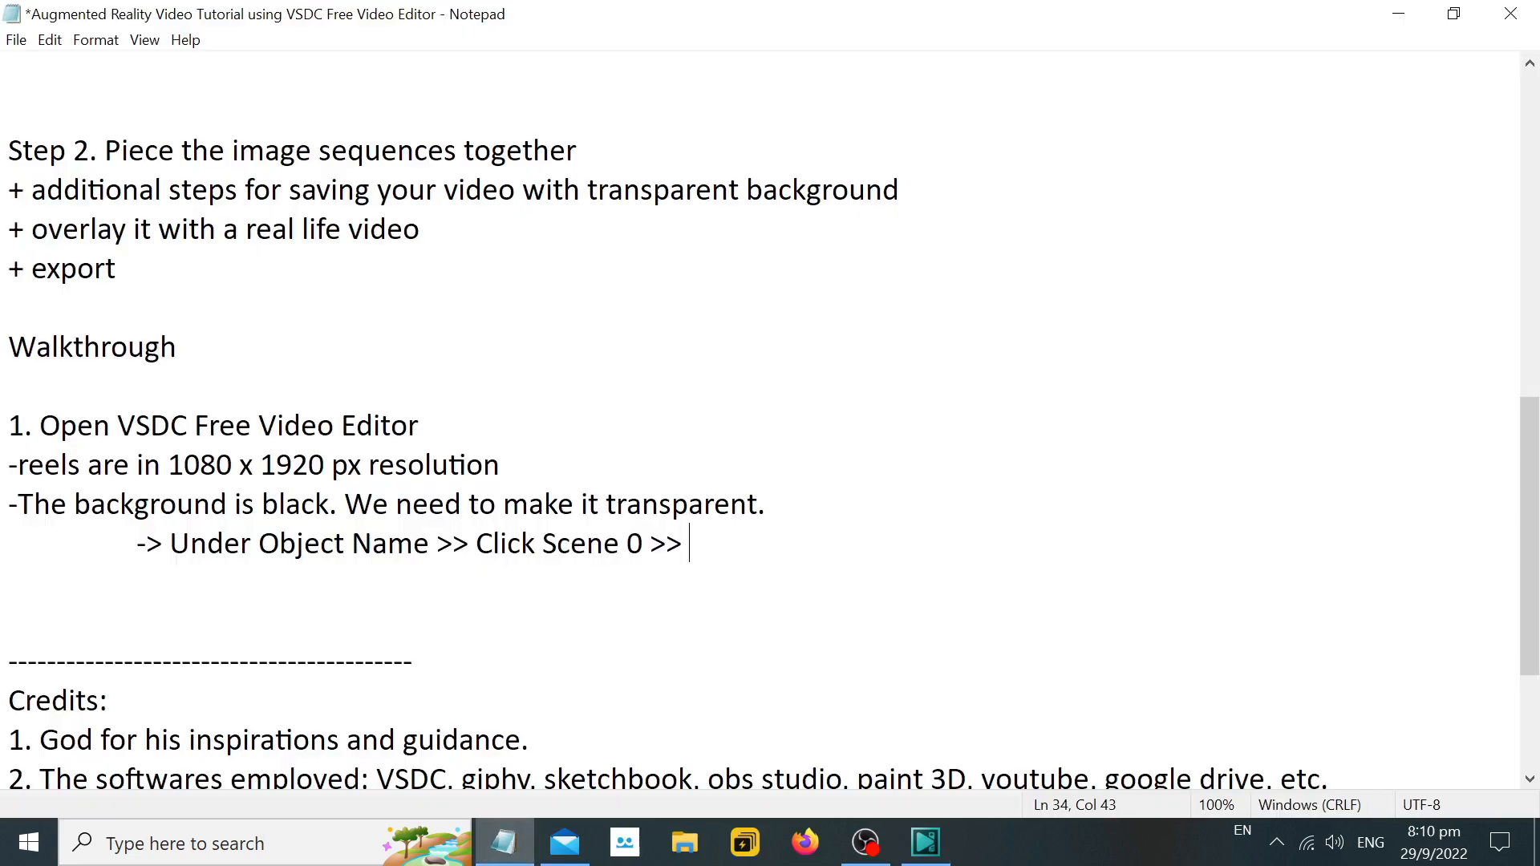
text(Use Project )
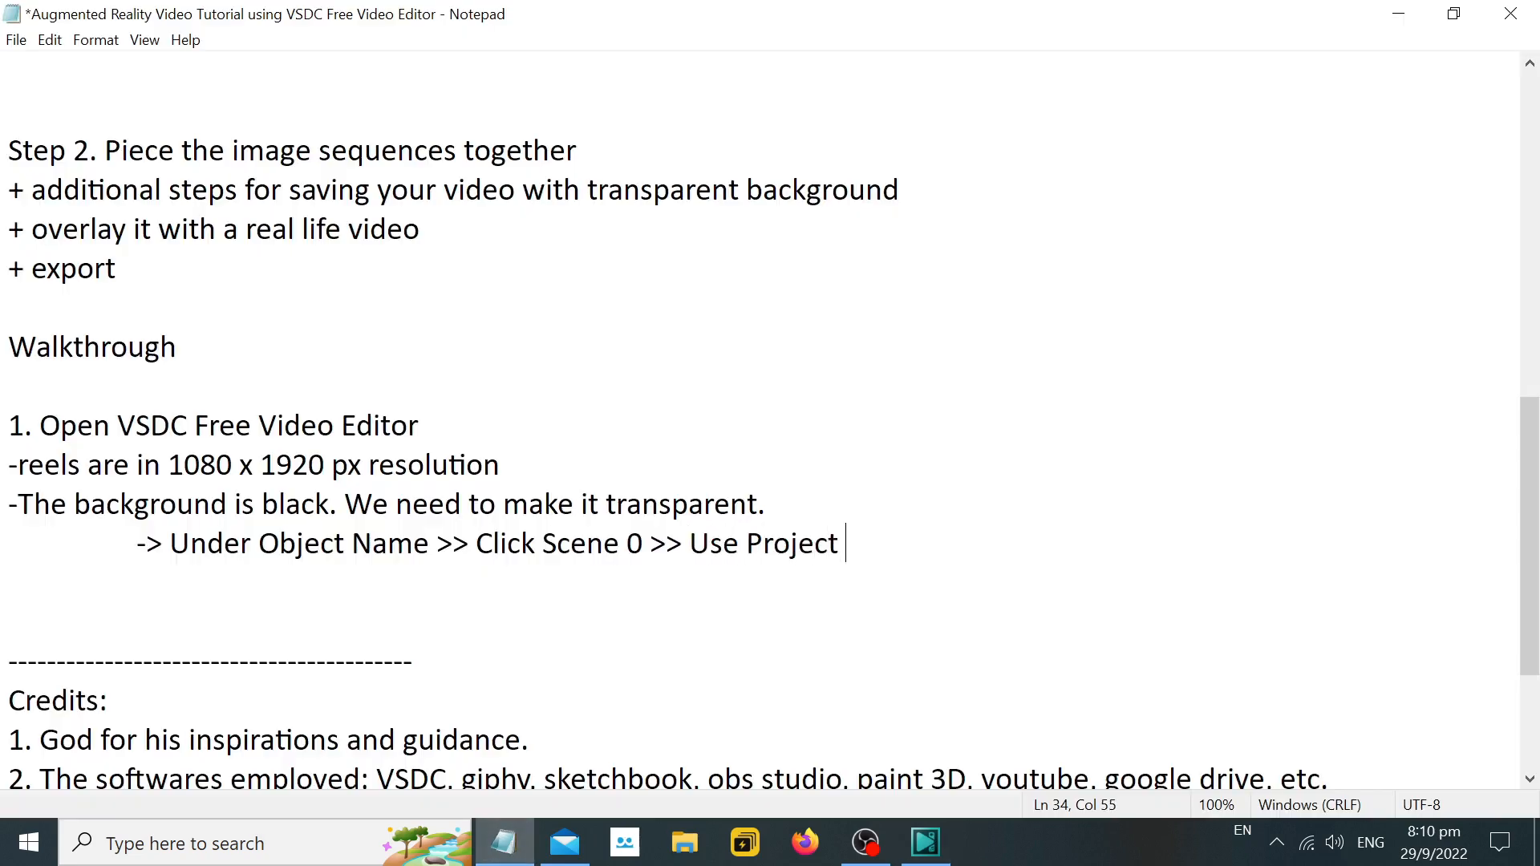
text(color backgro)
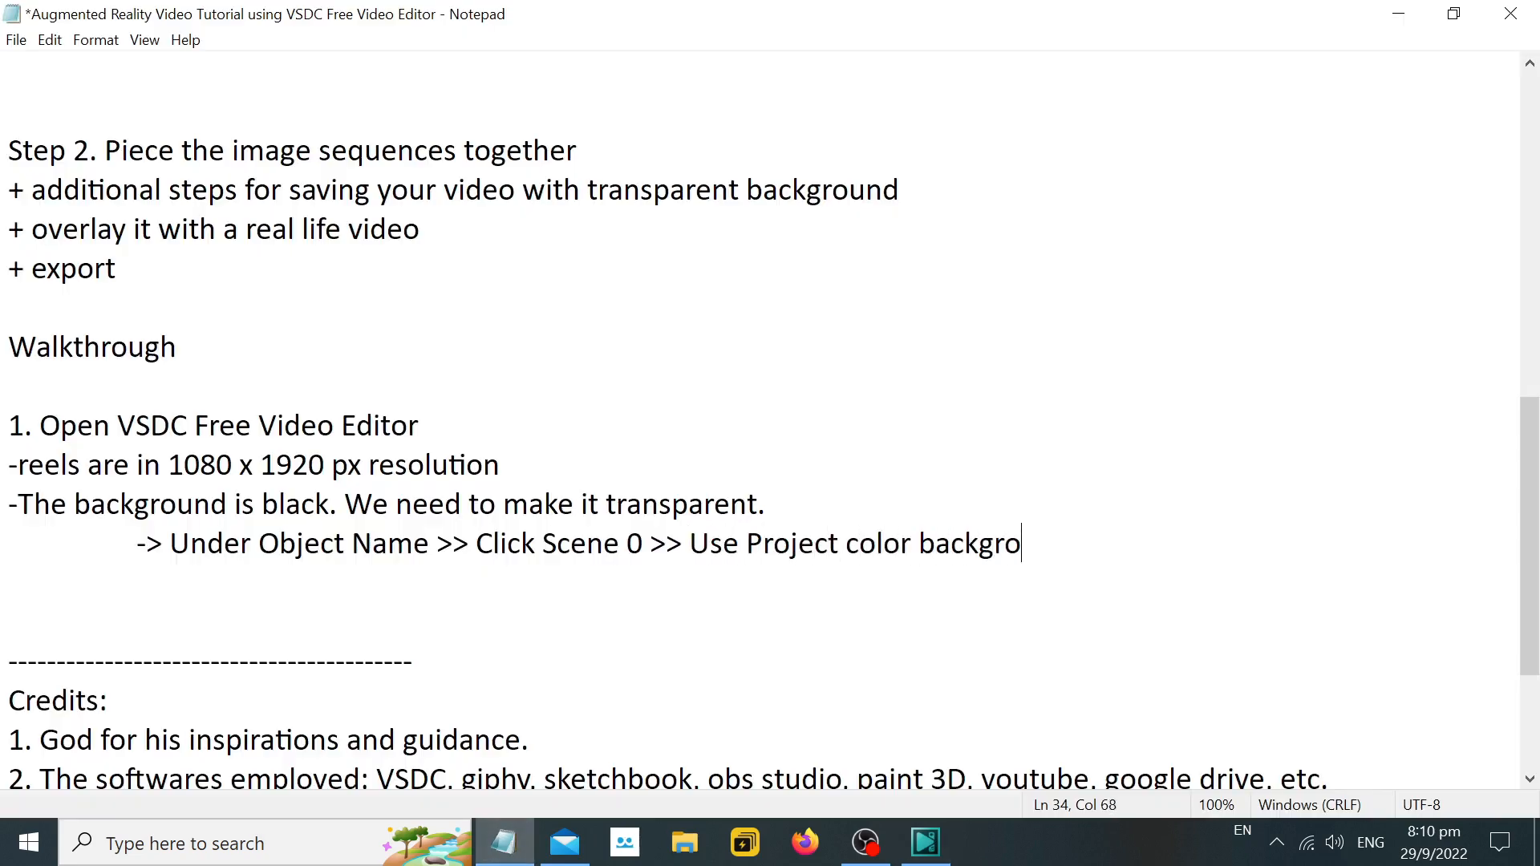
text(und >> Se)
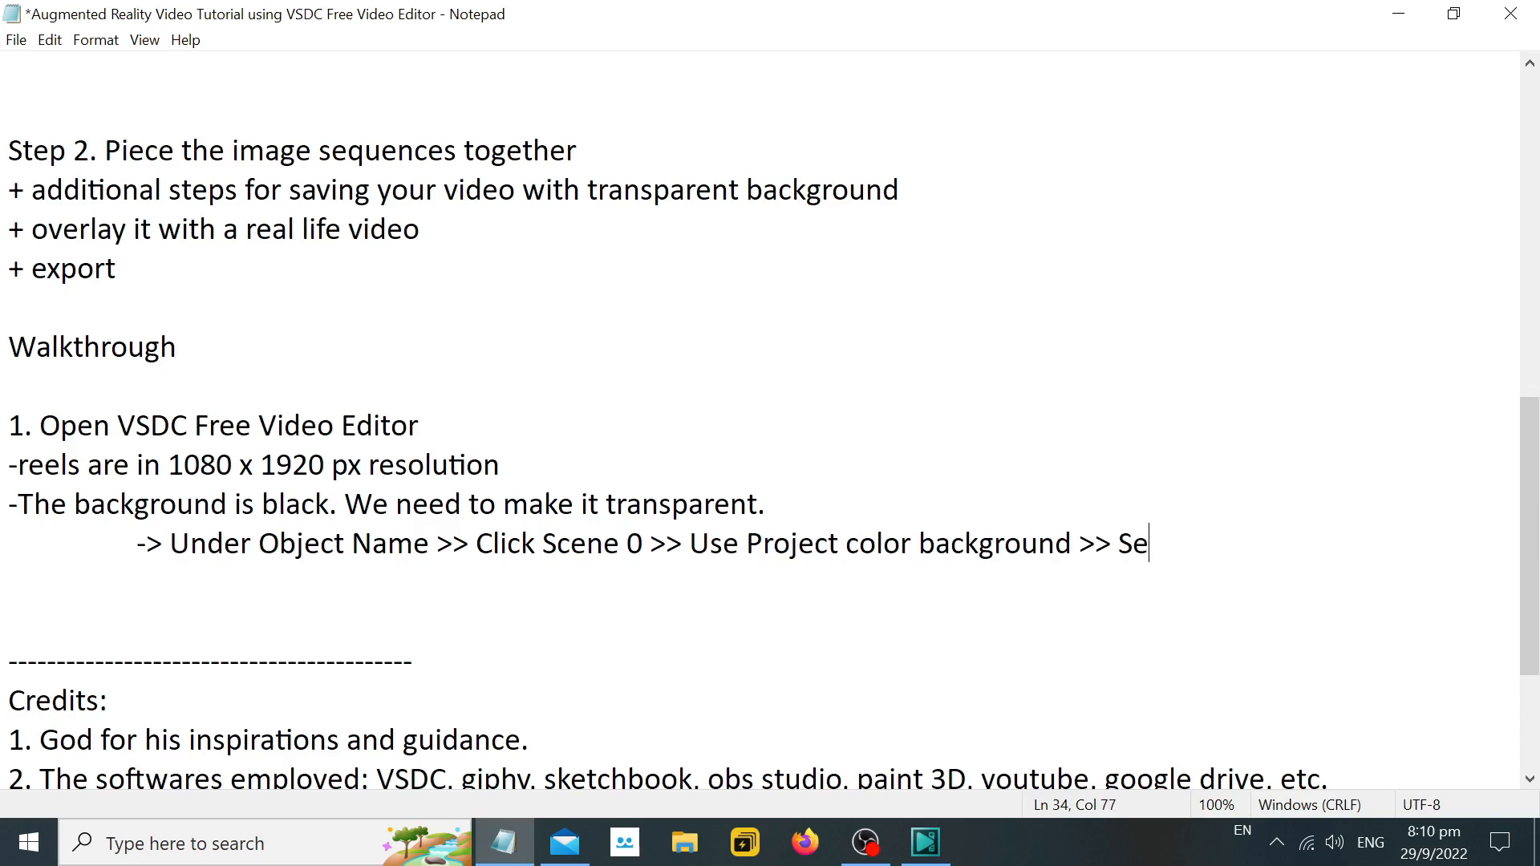
Finish the Notepad line with ">> Change to "No"" and start an indented line below it with ">>".
key(BackSpace)
key(BackSpace)
text(Change to ")
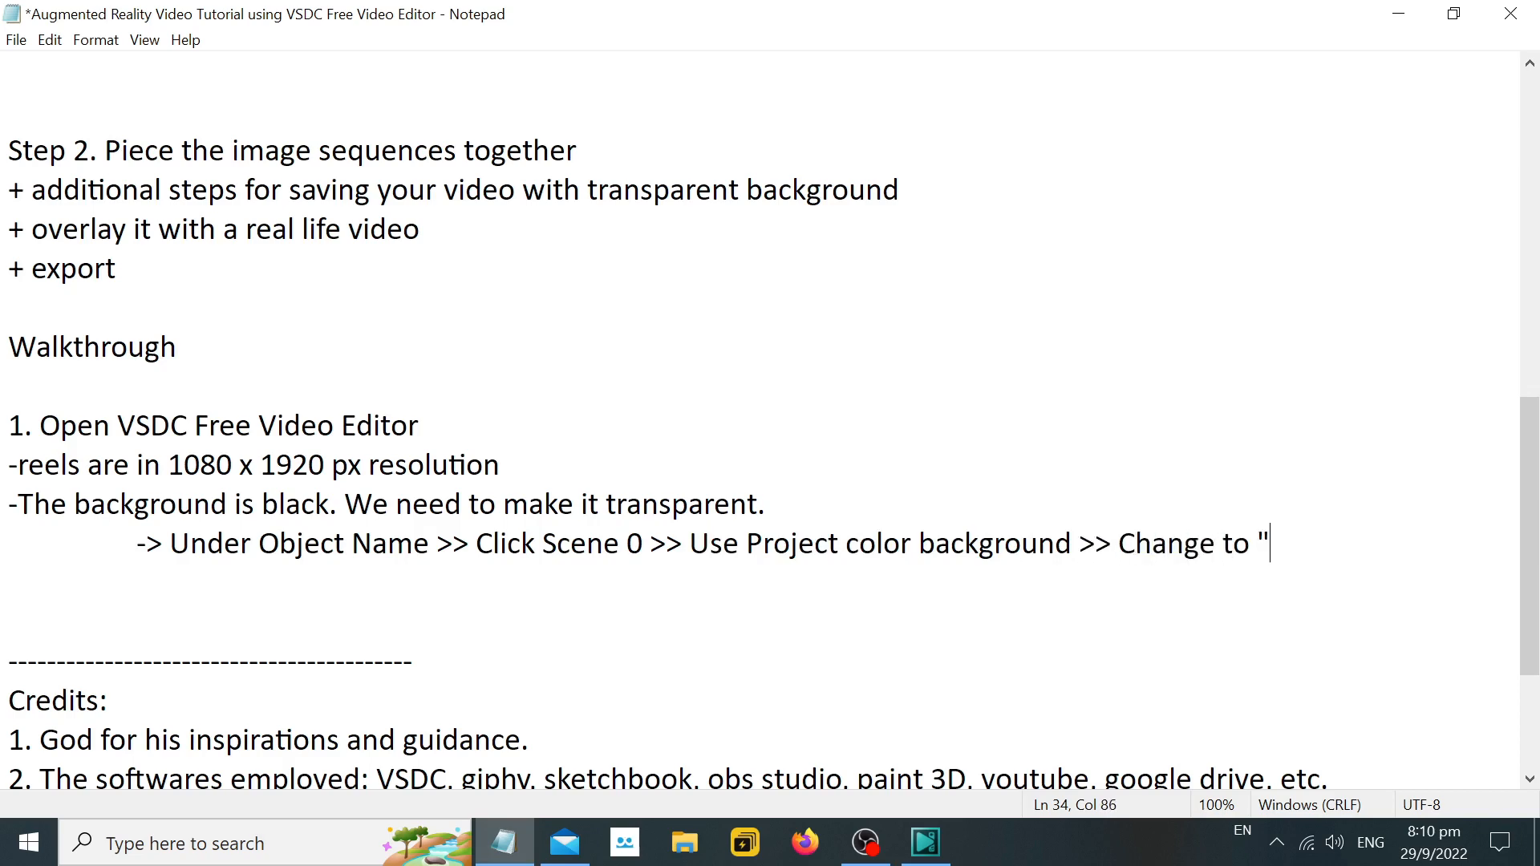
text(No")
key(Return)
key(Tab)
key(Tab)
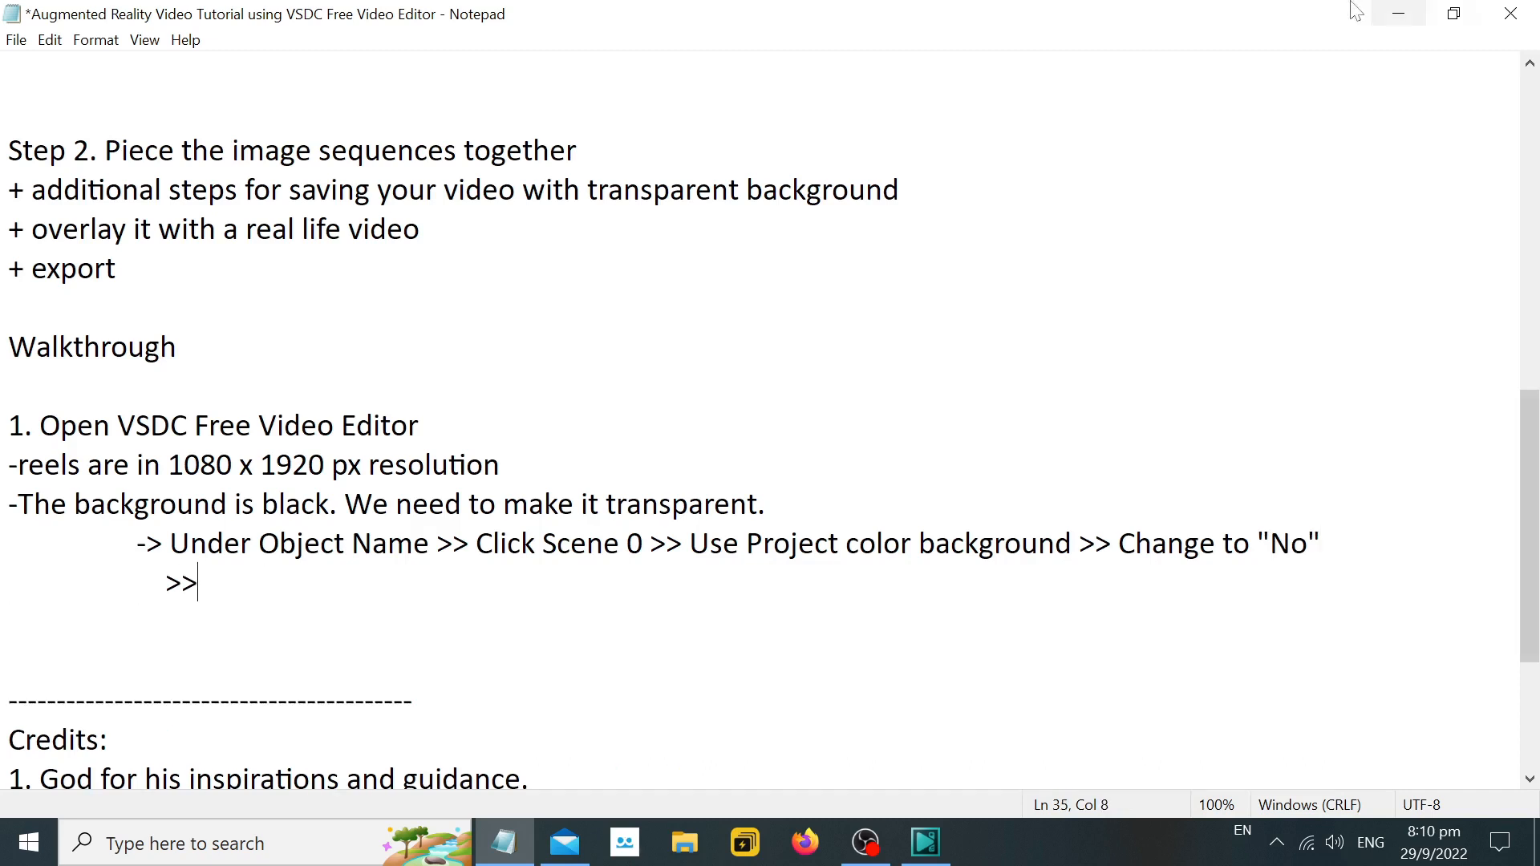
Switch to VSDC, set Scene 0's Use project color property to No, and expand its background color settings.
click(1398, 14)
click(1531, 433)
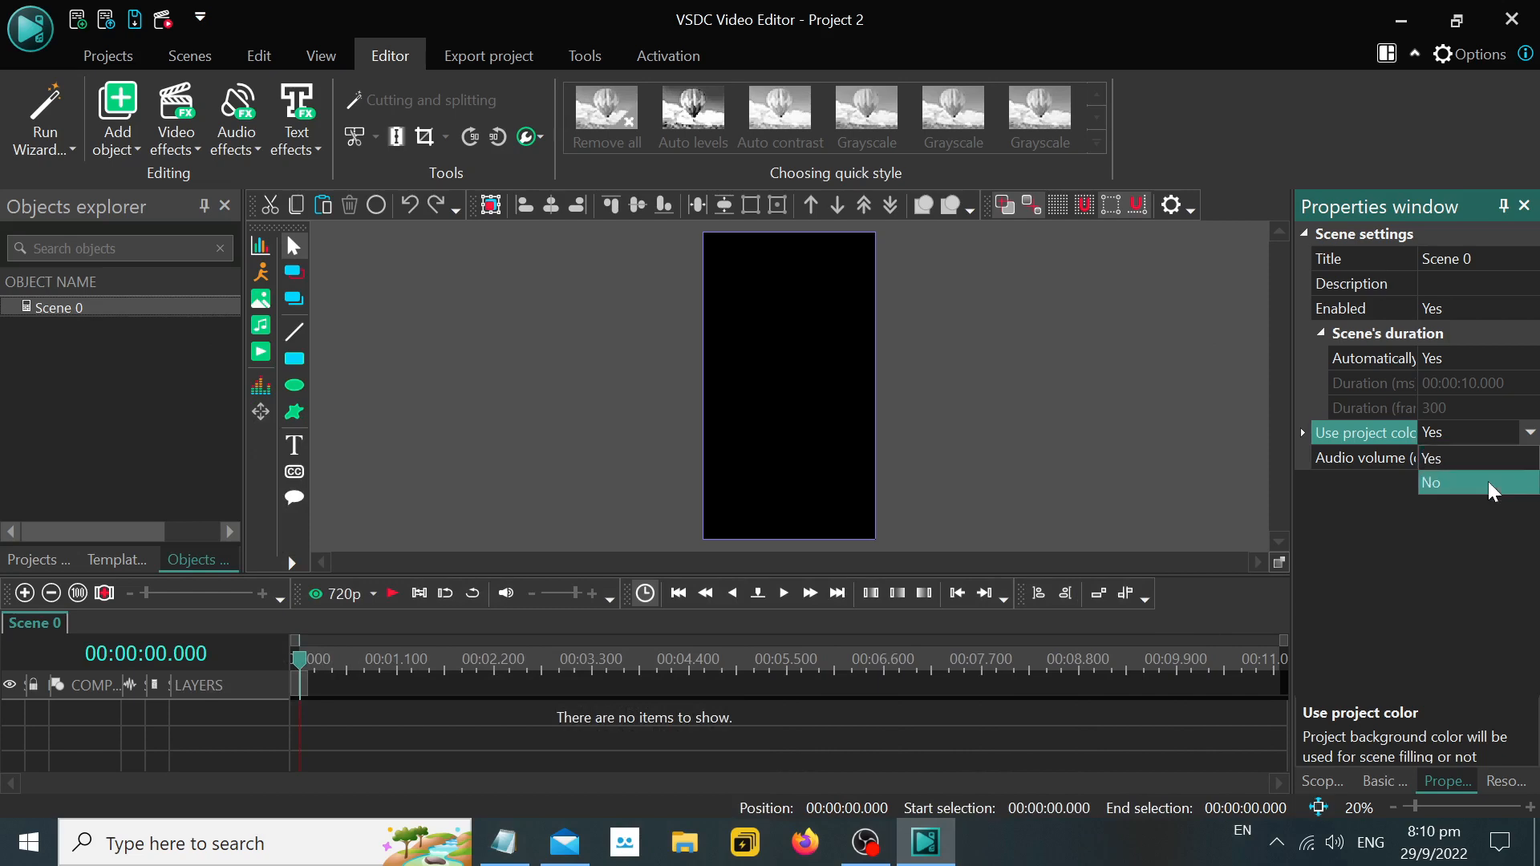
click(1490, 483)
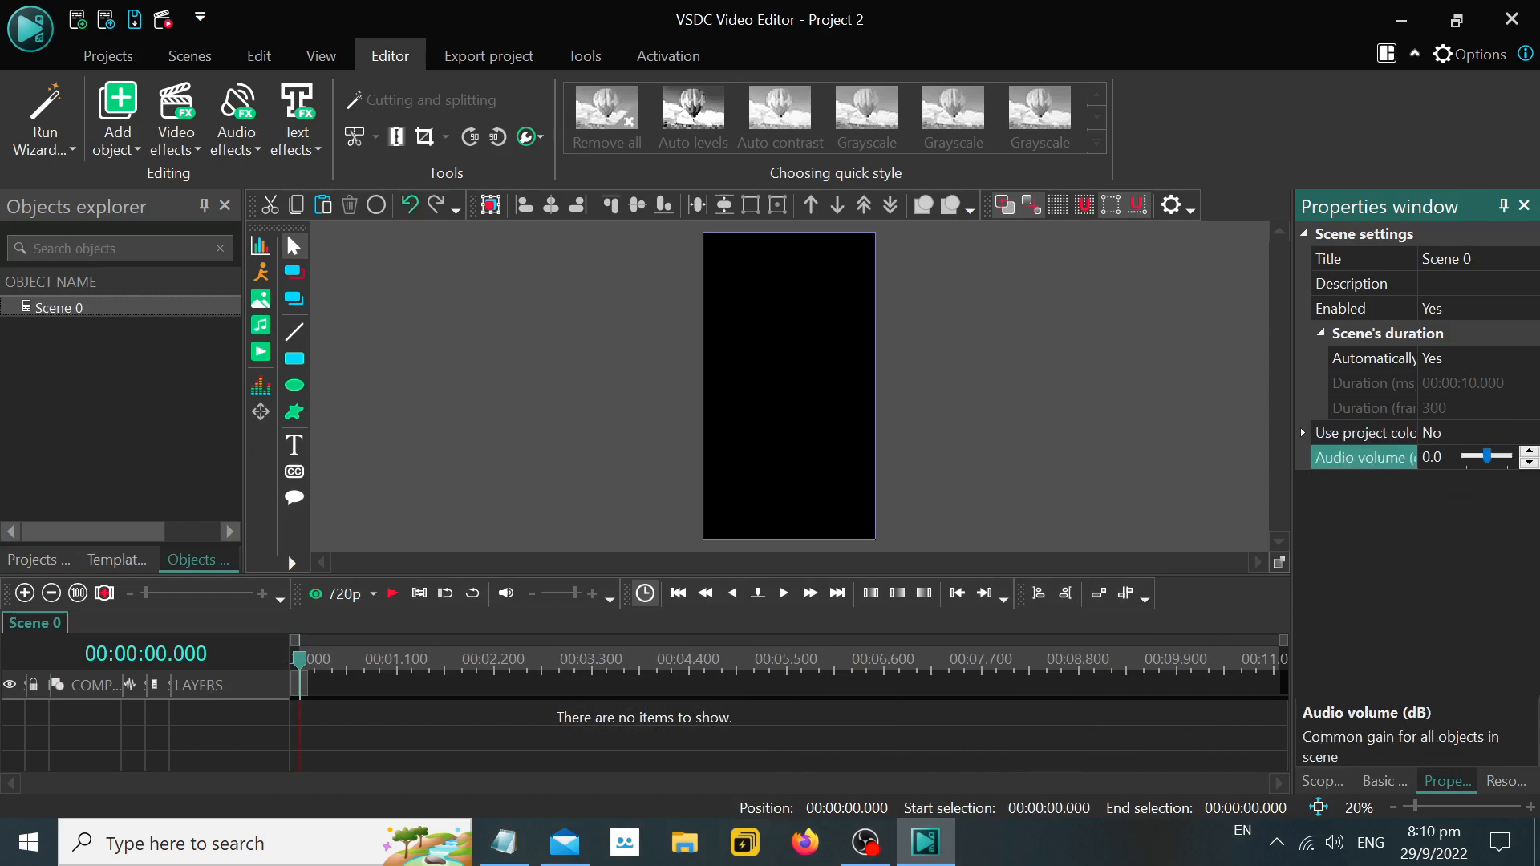
click(1309, 433)
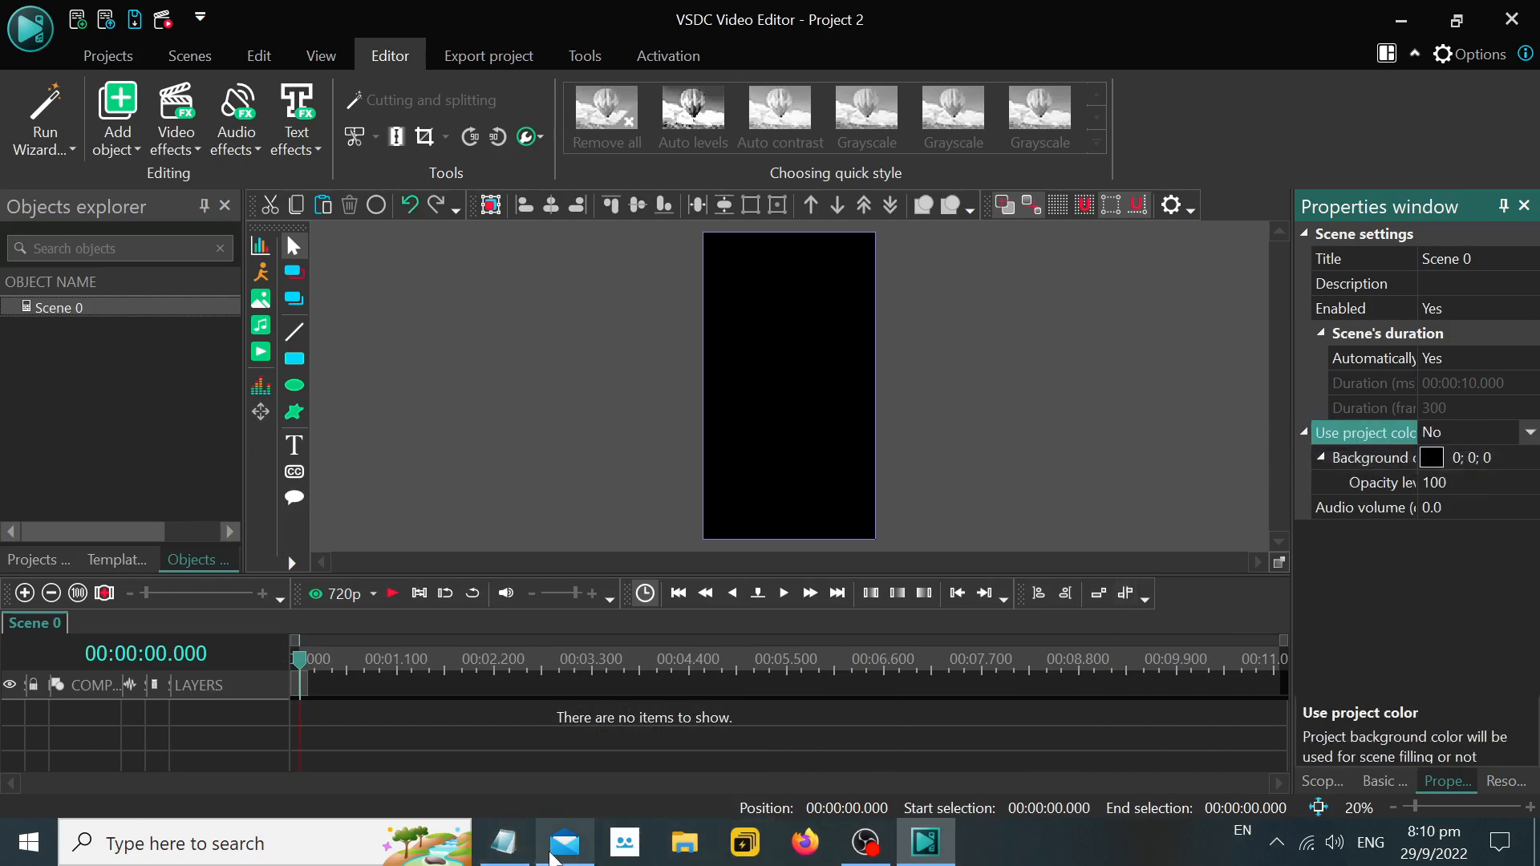
Return to Notepad and complete the new indented line as ">> Collapse it by clicking the triangle icon".
click(504, 842)
text(Ex)
key(BackSpace)
key(BackSpace)
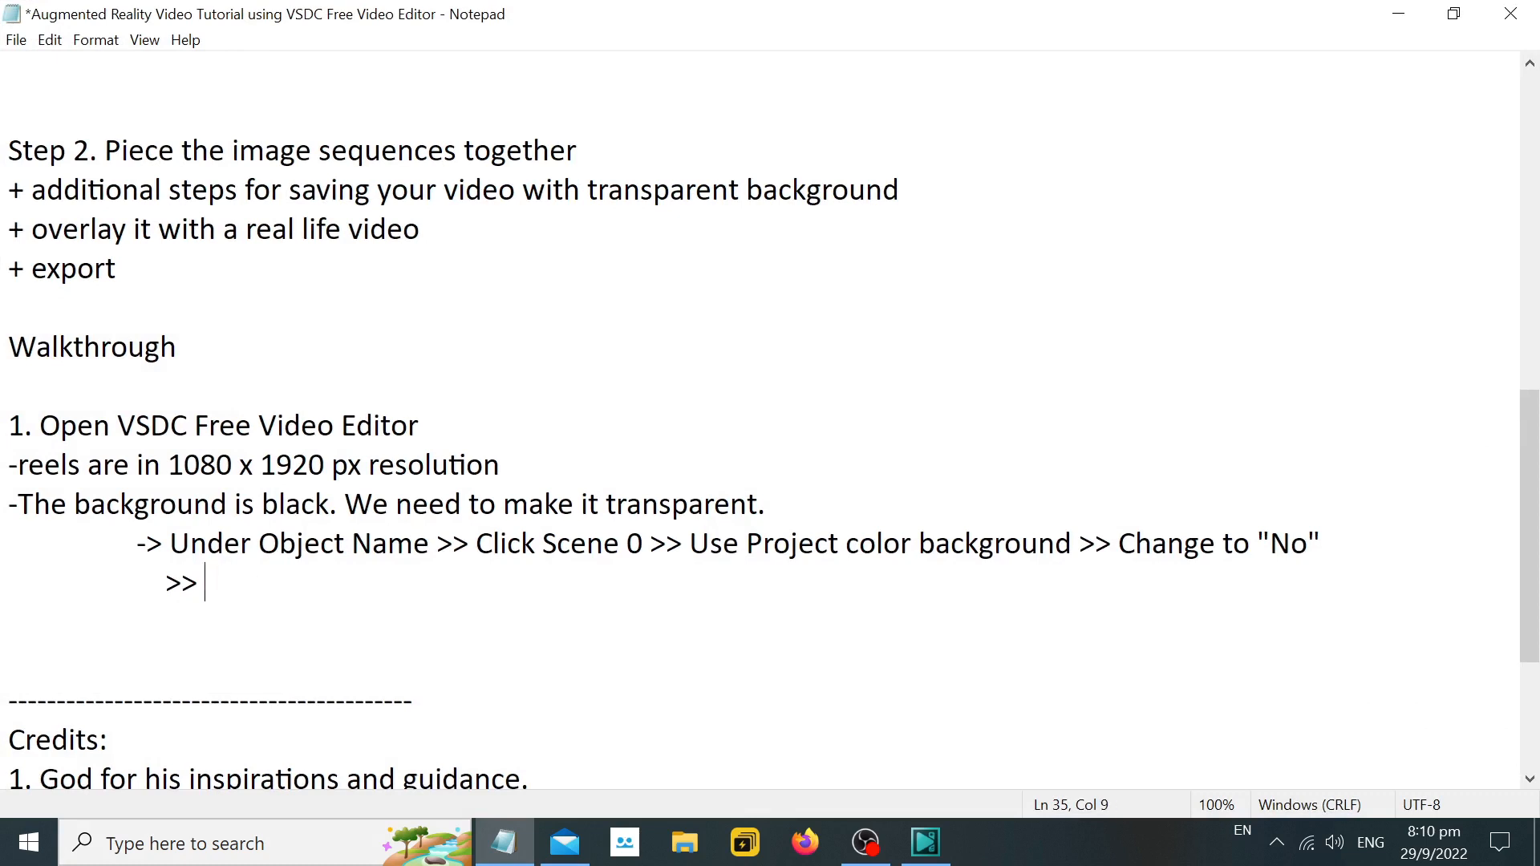
text(Collapse it by)
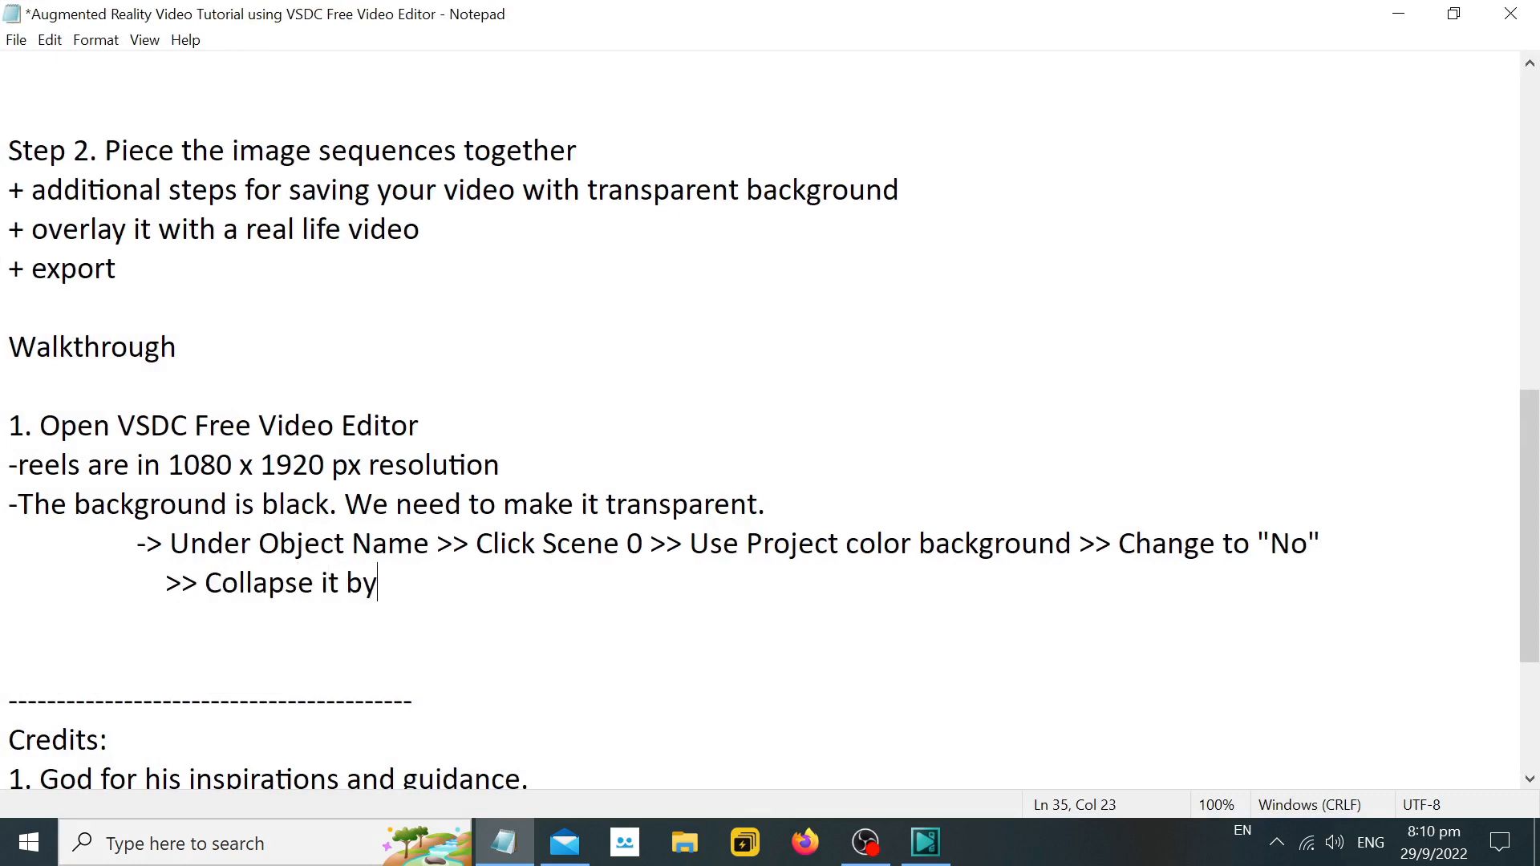
text( click the)
key(BackSpace)
key(BackSpace)
key(BackSpace)
key(BackSpace)
key(BackSpace)
text(ing the ar)
key(BackSpace)
key(BackSpace)
text(t)
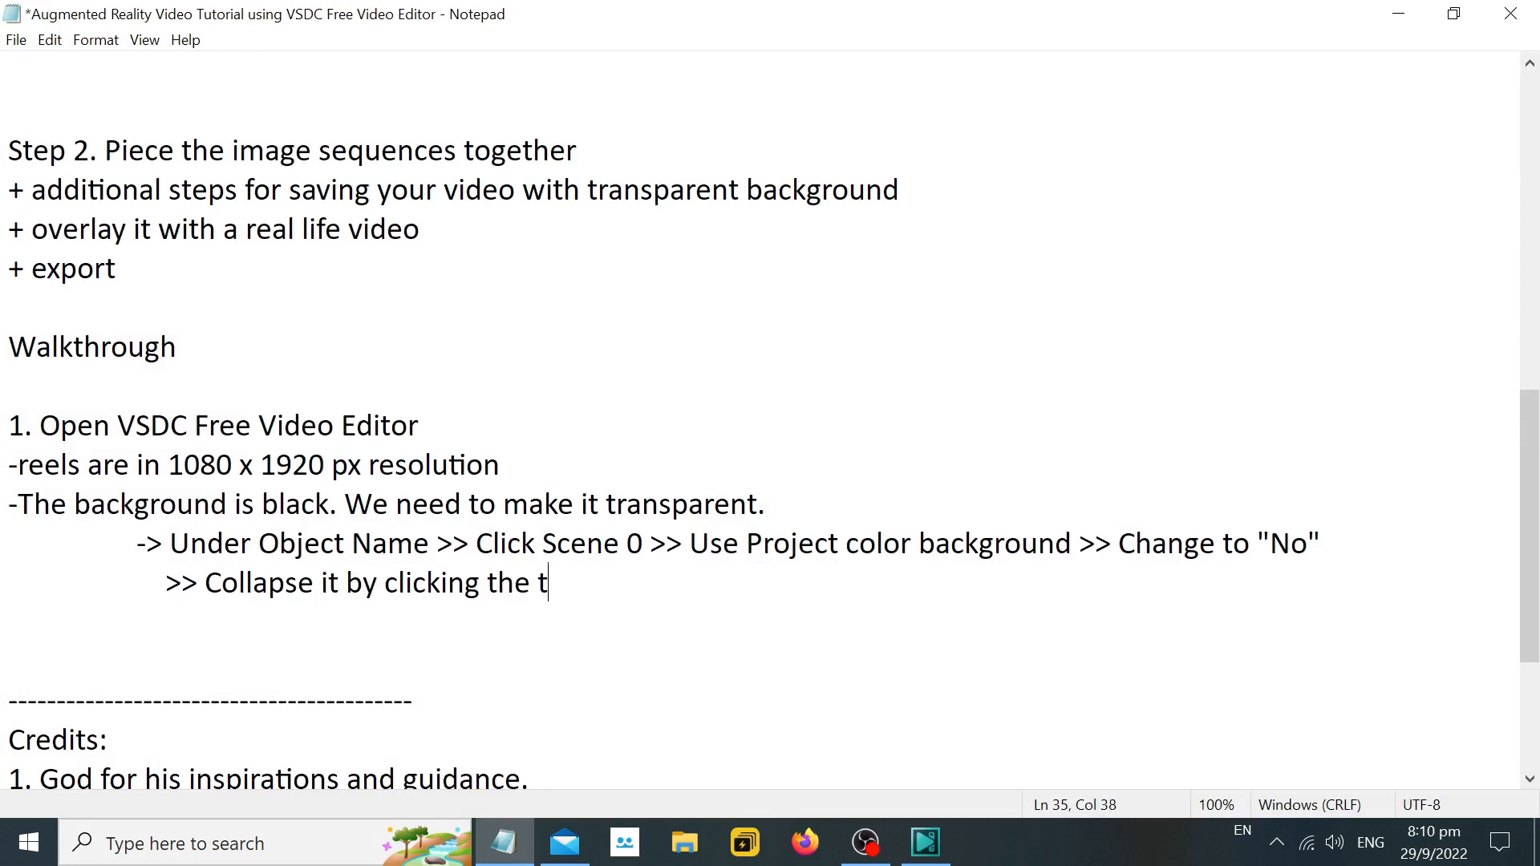
text(riangle icon)
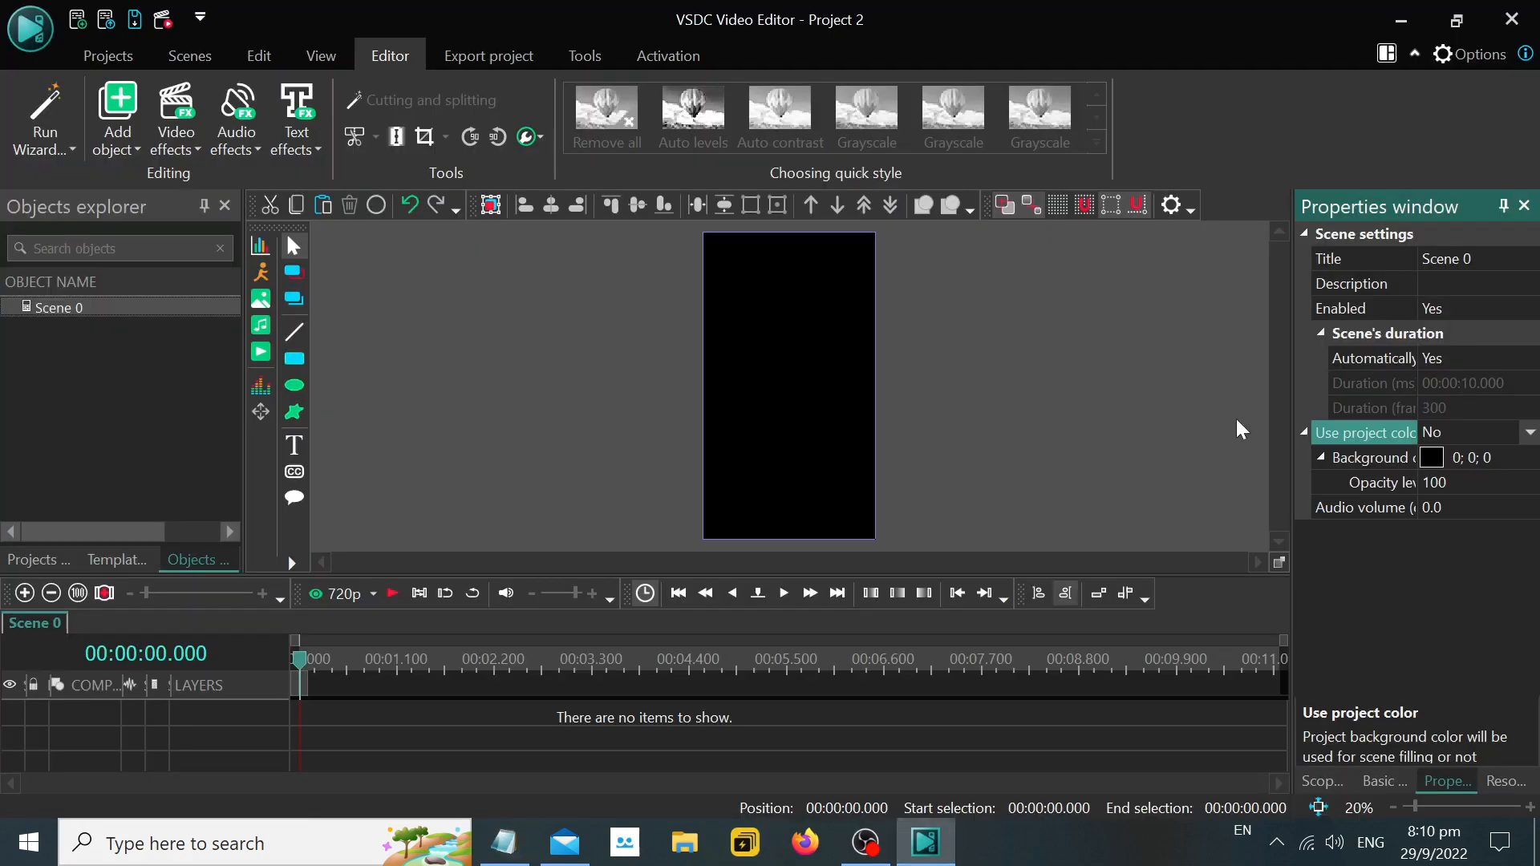
Switch to VSDC and collapse and re-expand the Use project color group to check its opacity level property.
click(926, 843)
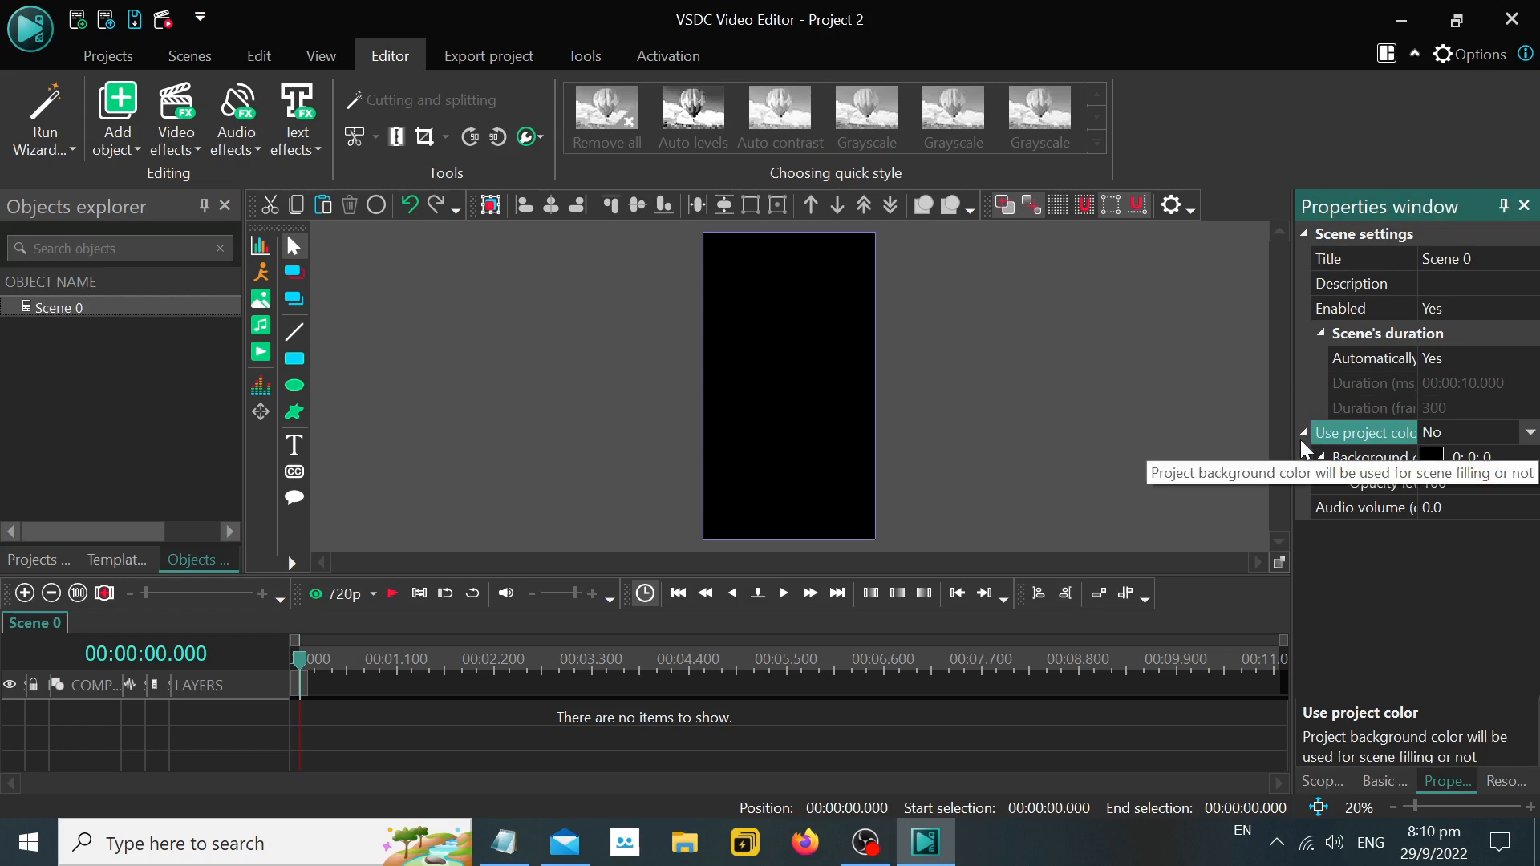
click(1308, 433)
click(1307, 433)
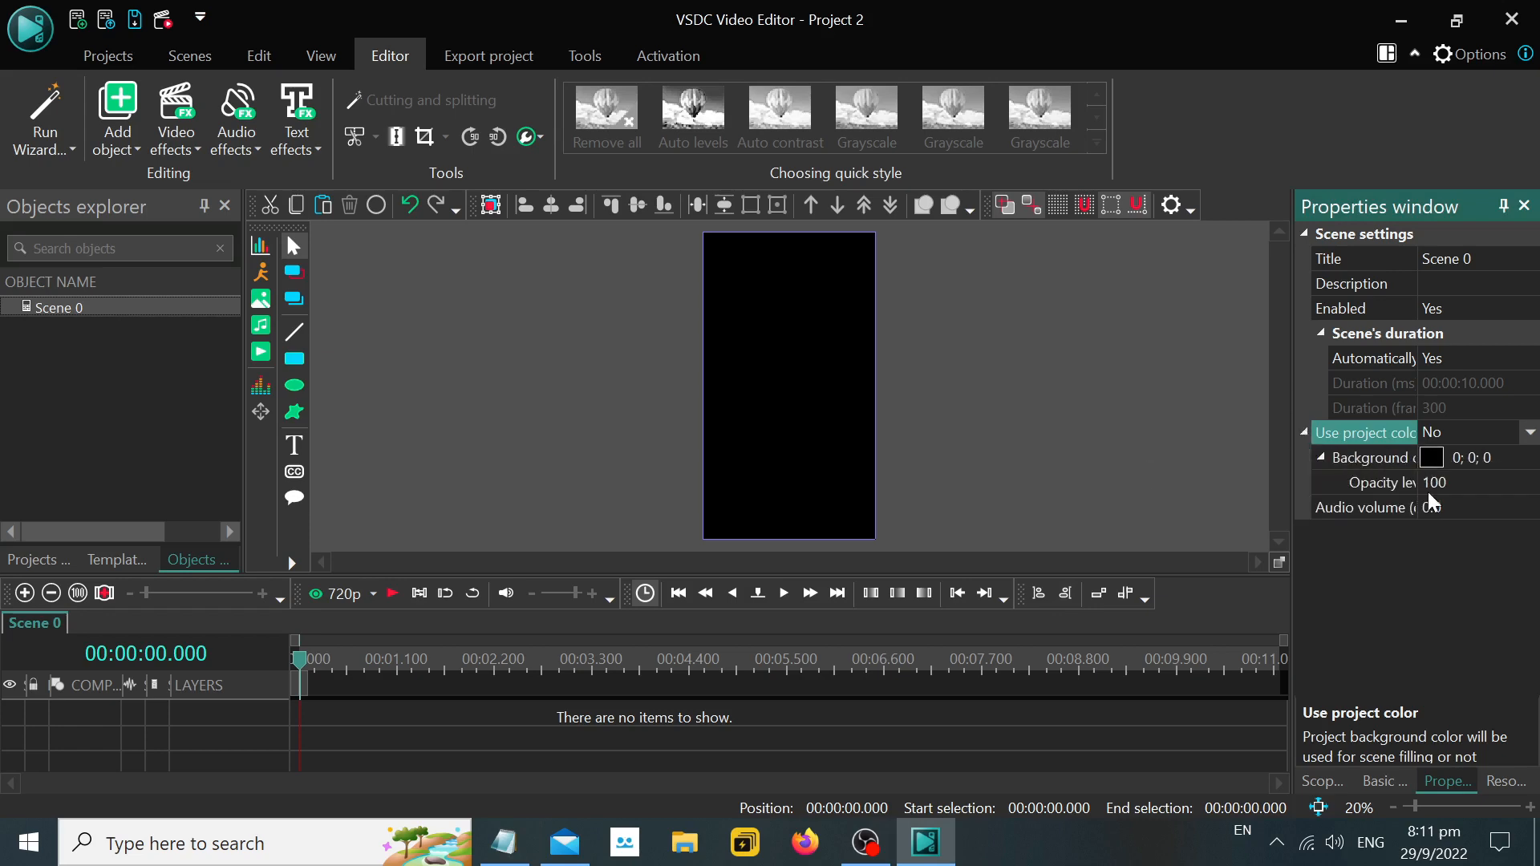
Return to Notepad and add the indented line ">> Opacity Level: 0%" below the triangle icon note.
click(527, 856)
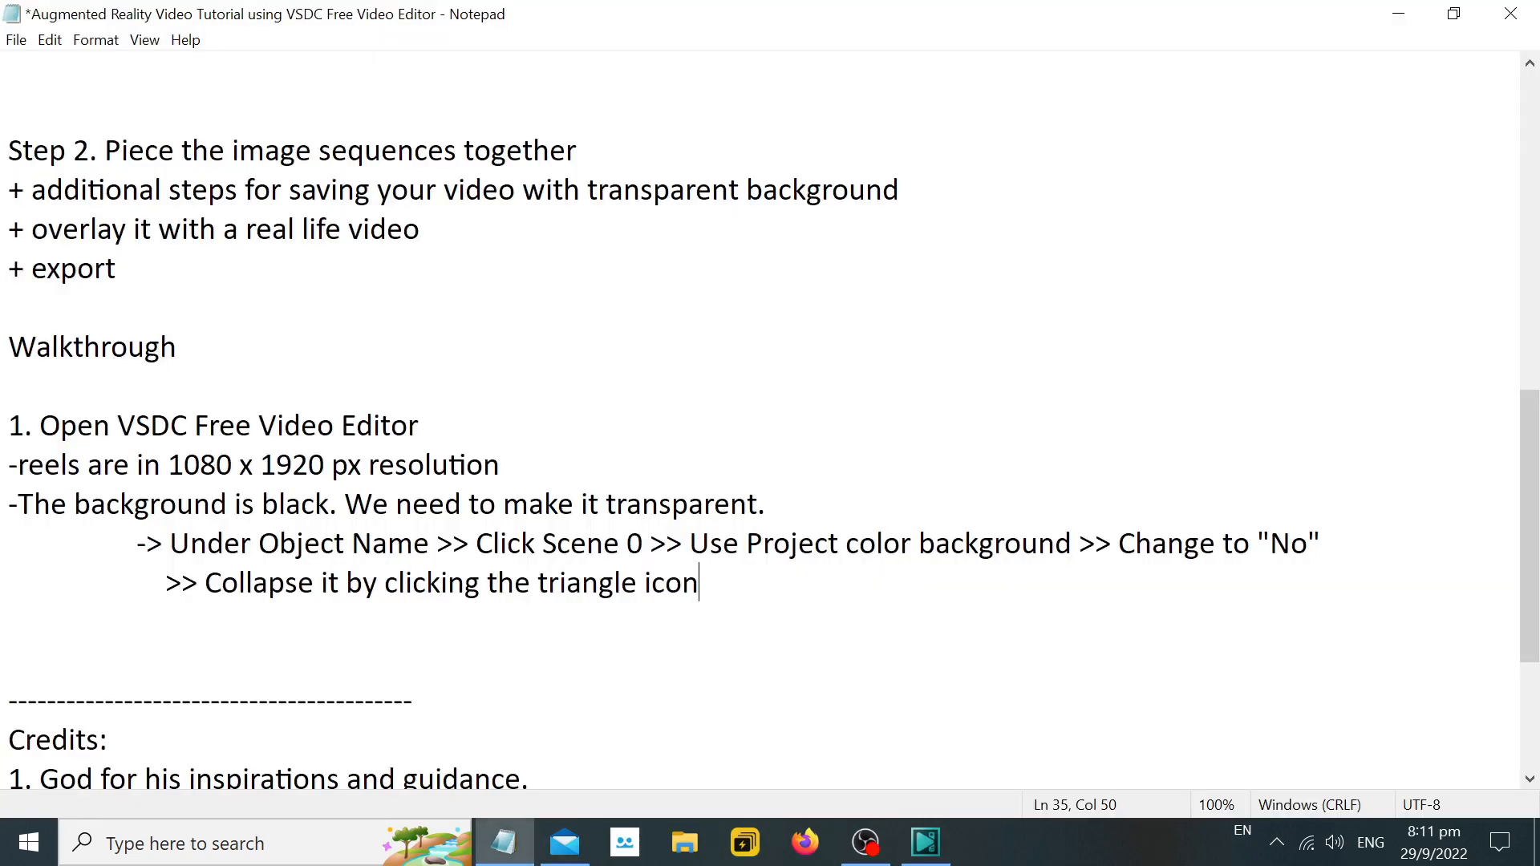
key(Return)
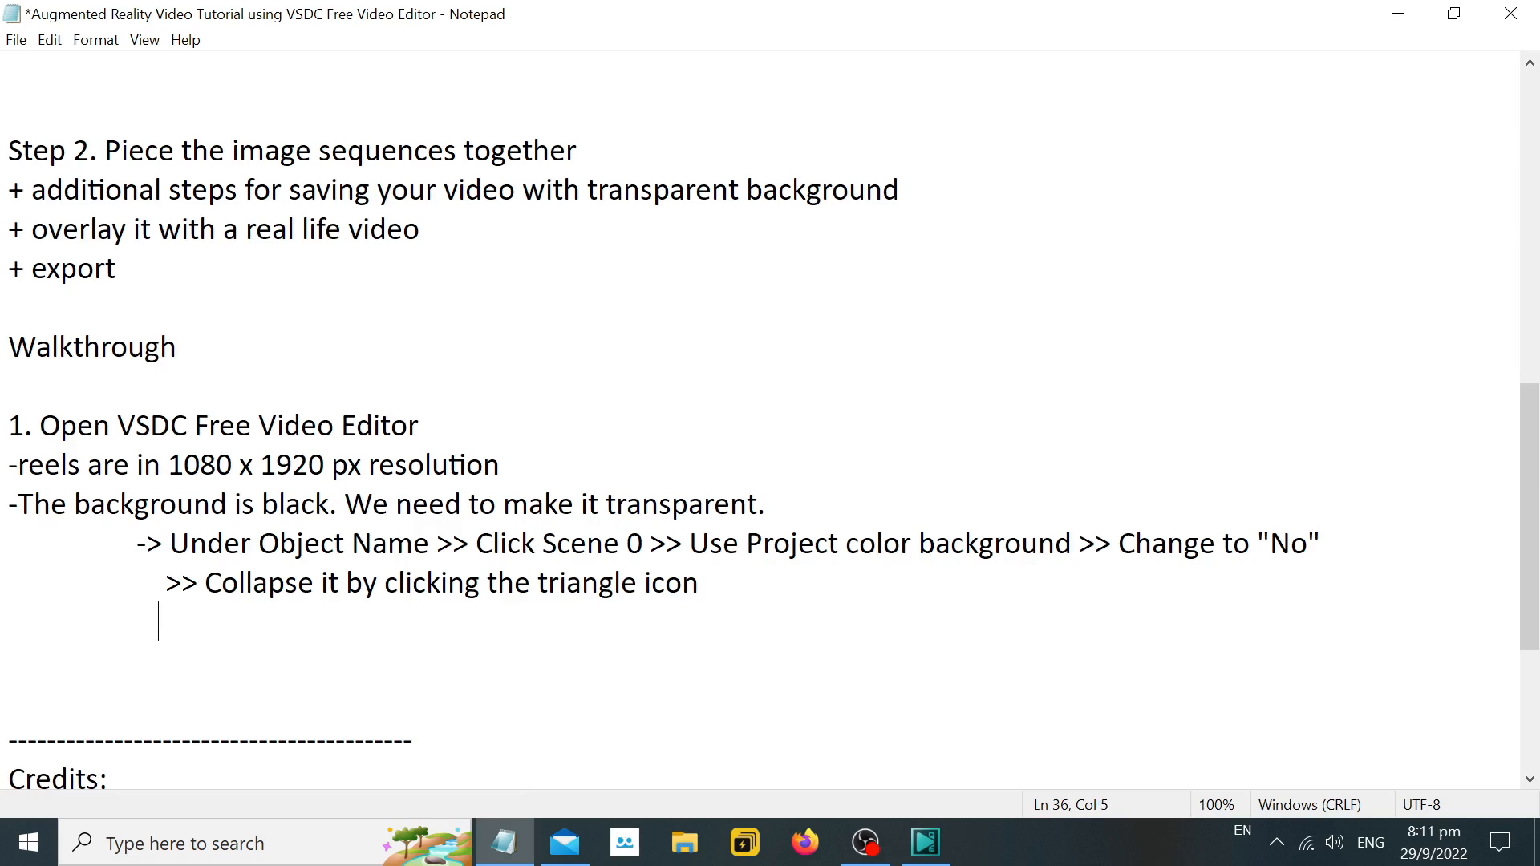
text(>> Opacit)
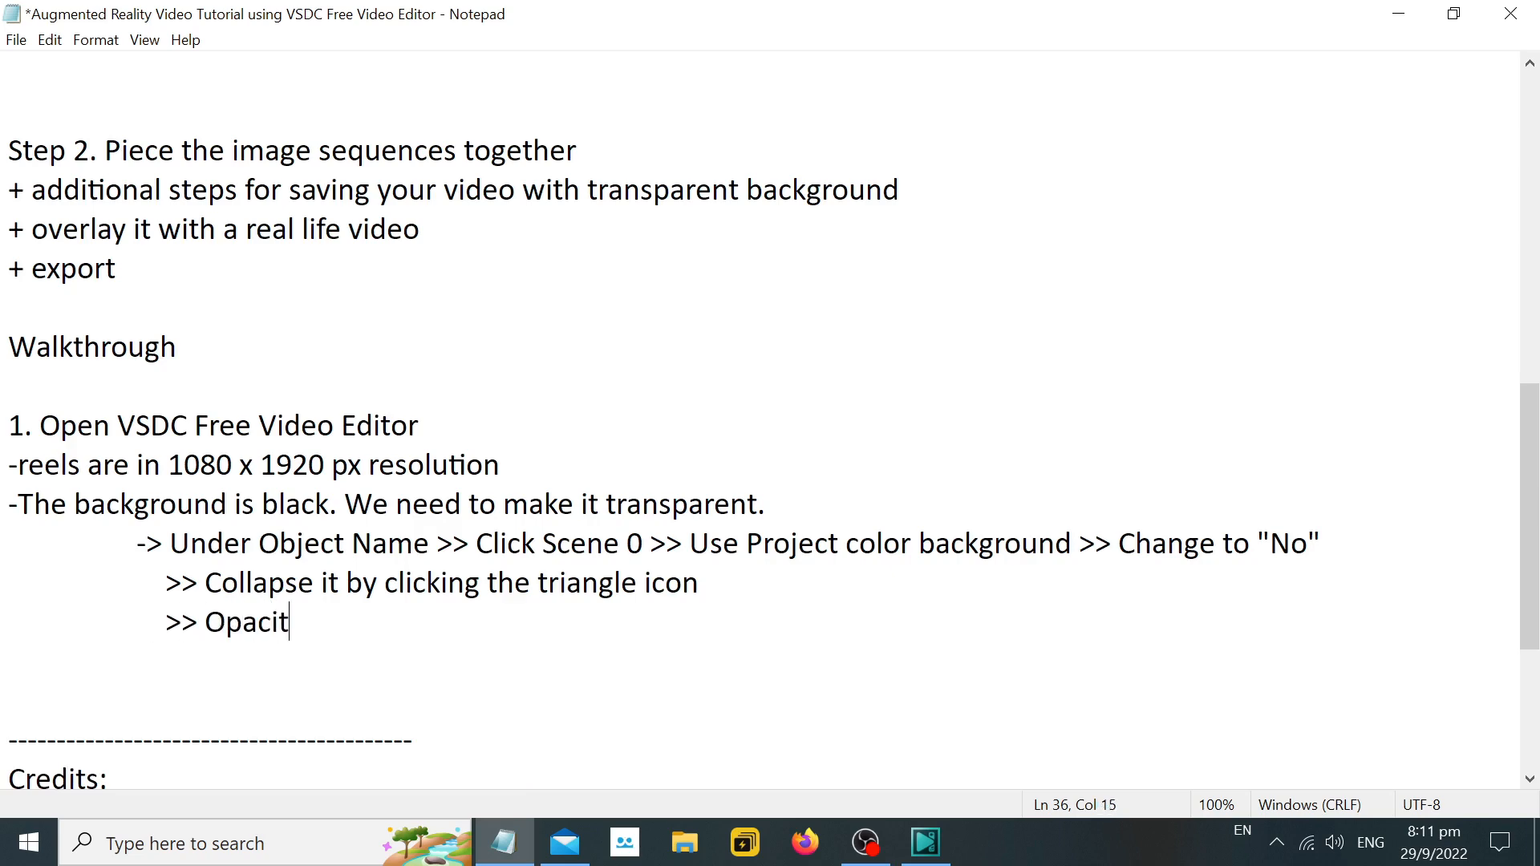
text(y Level: 0)
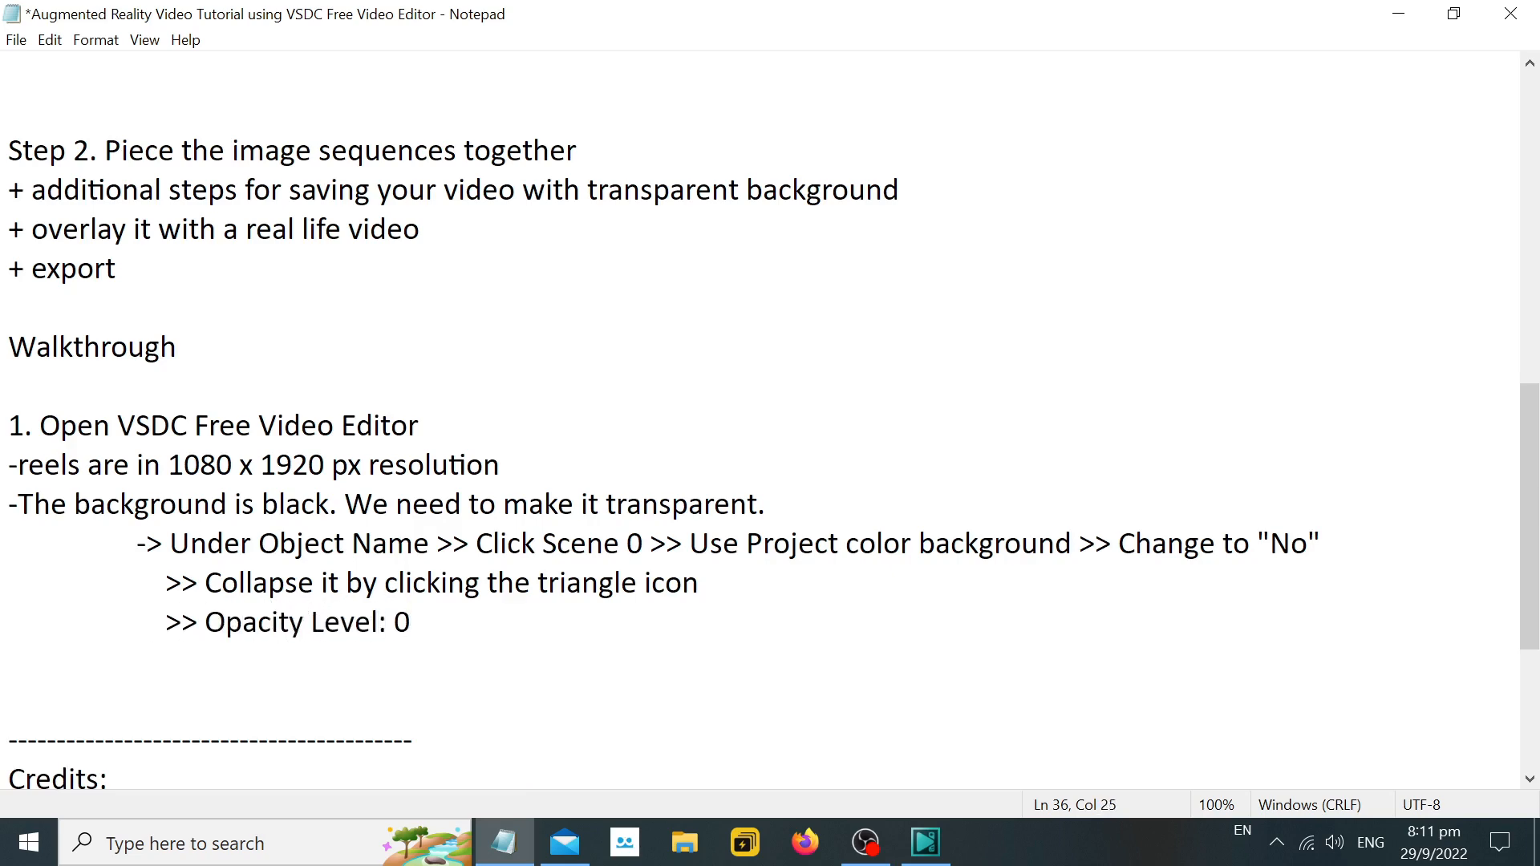
text(%)
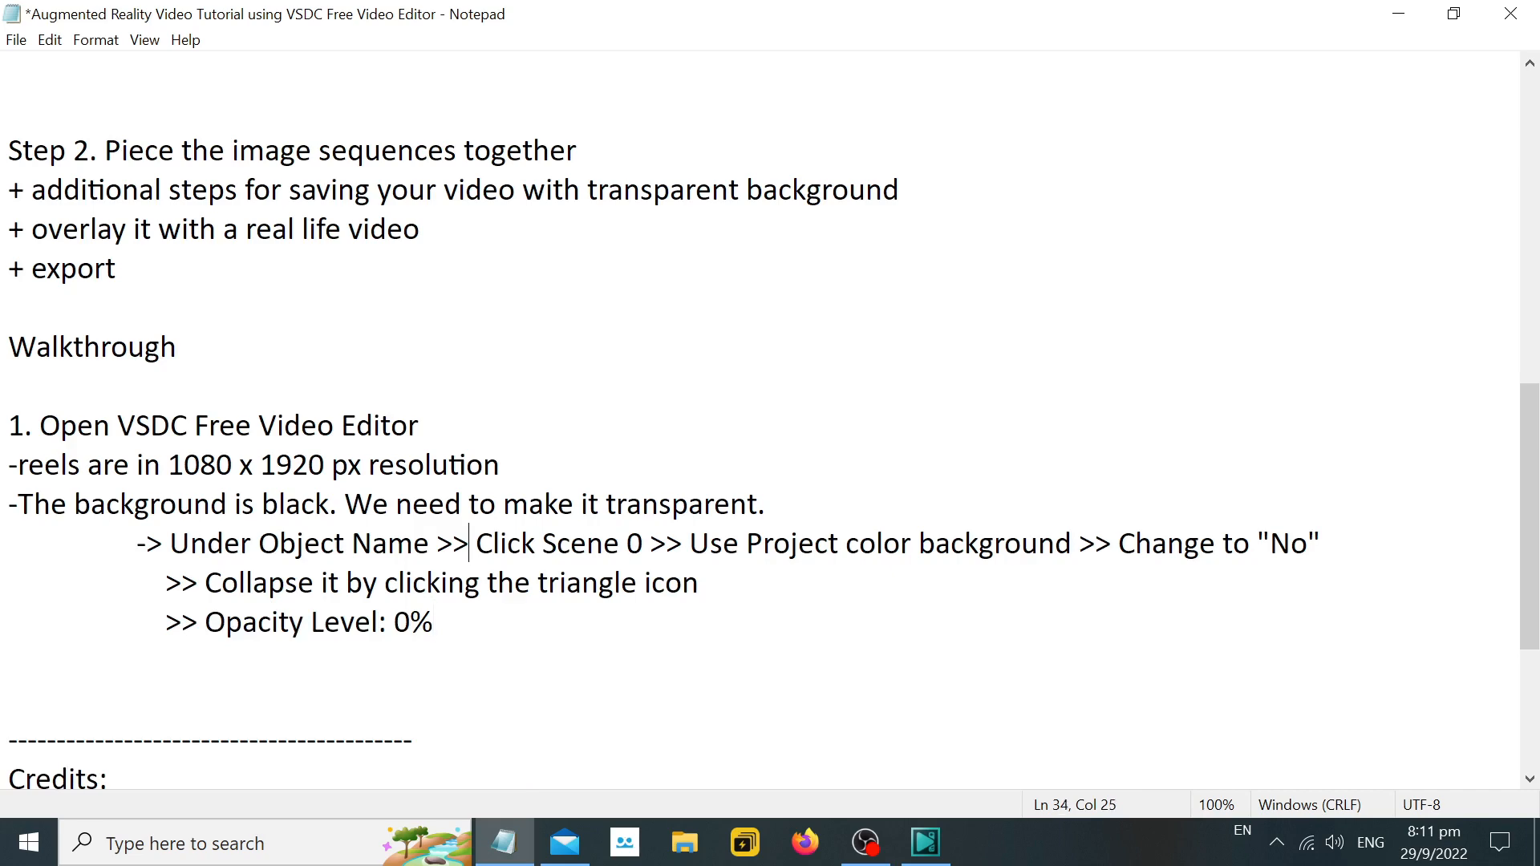
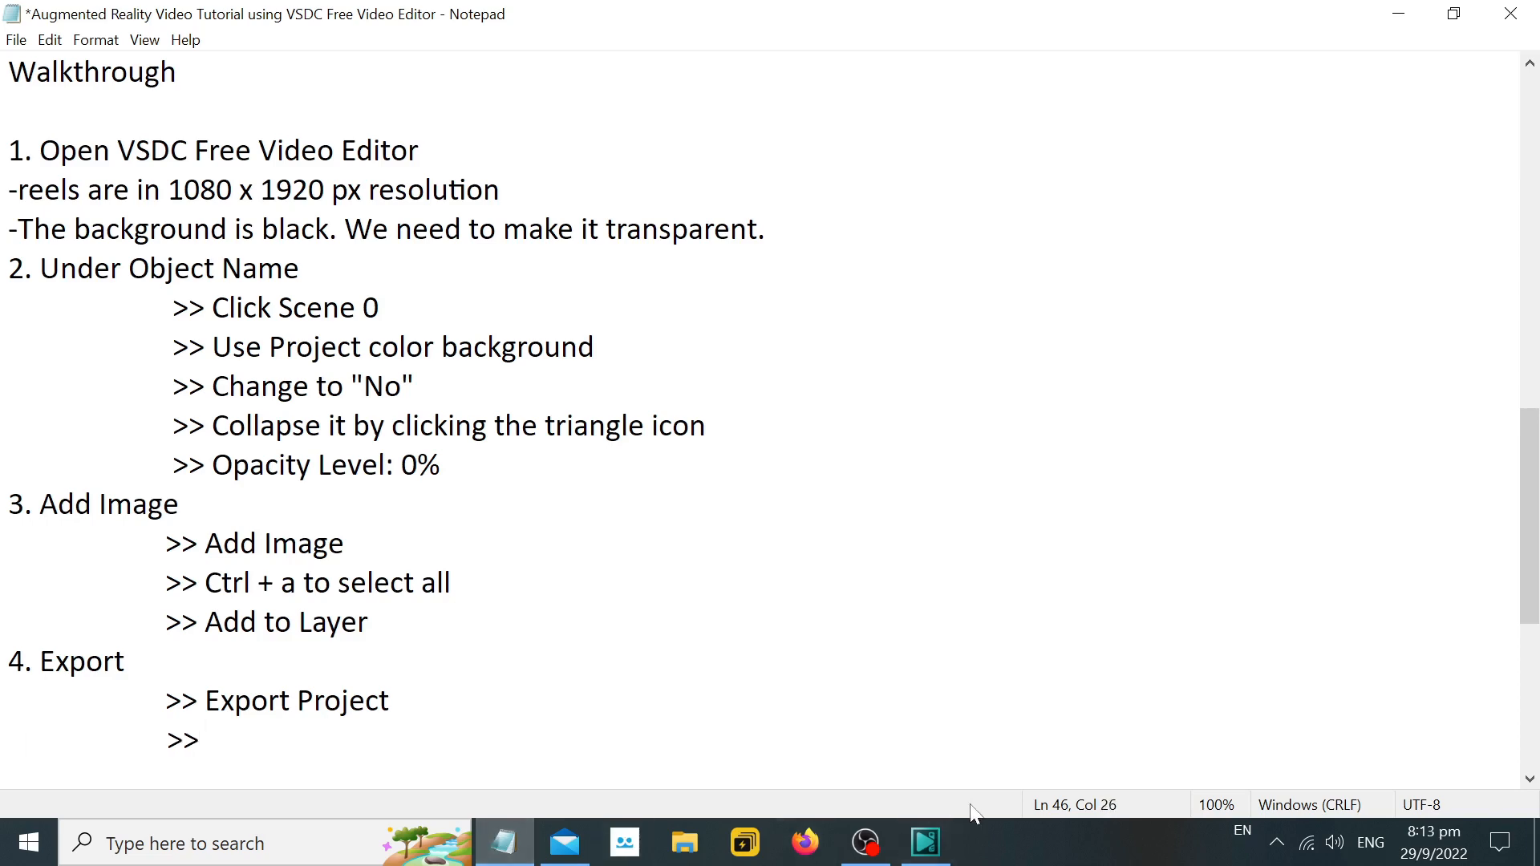
Switch to VSDC and set the export's output file to be saved on the Desktop under the name demo.
click(925, 842)
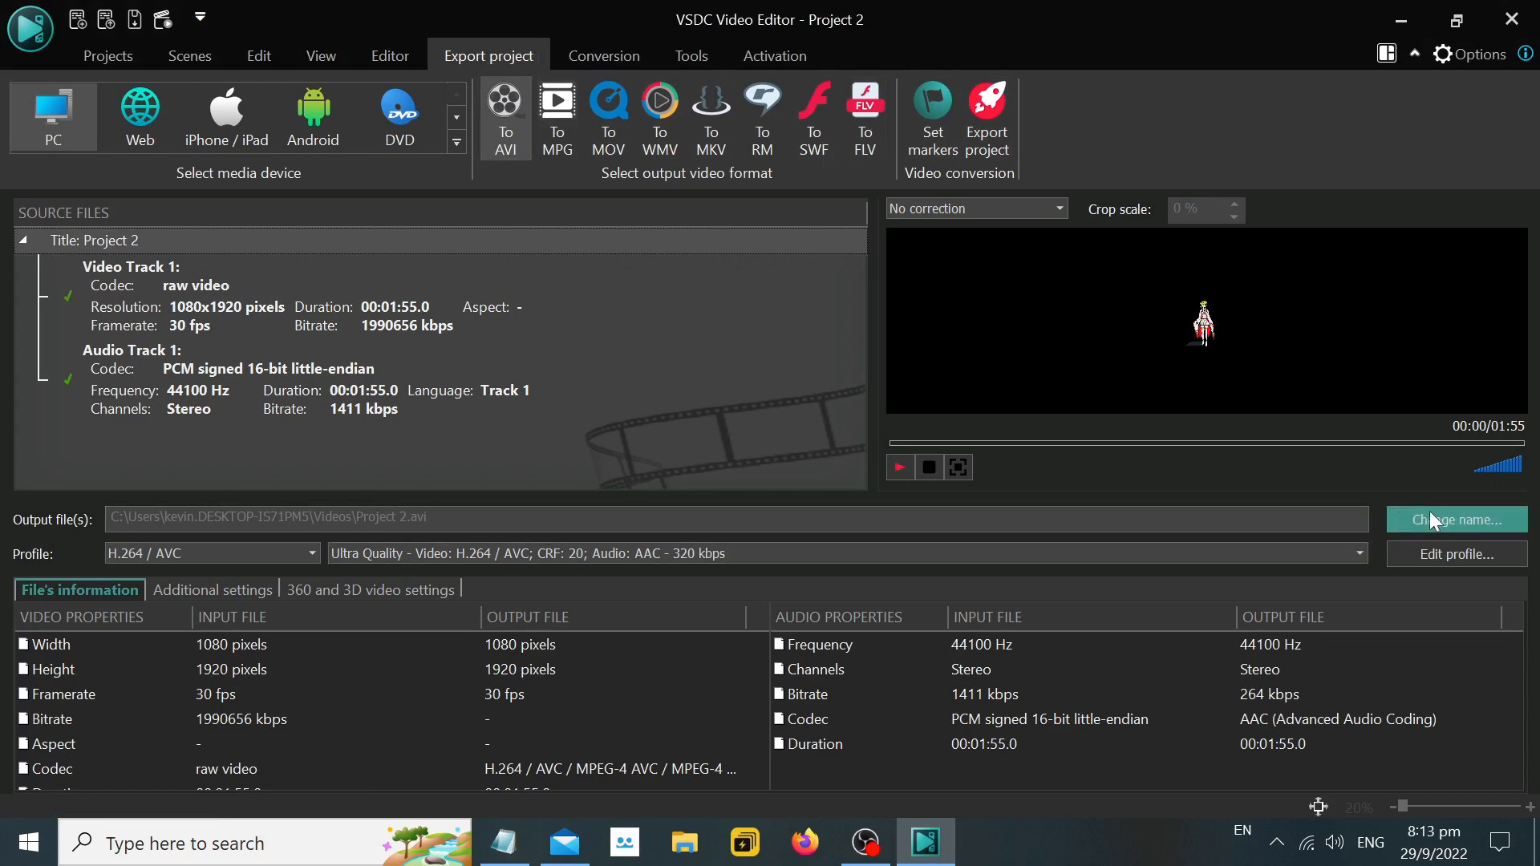
click(1457, 519)
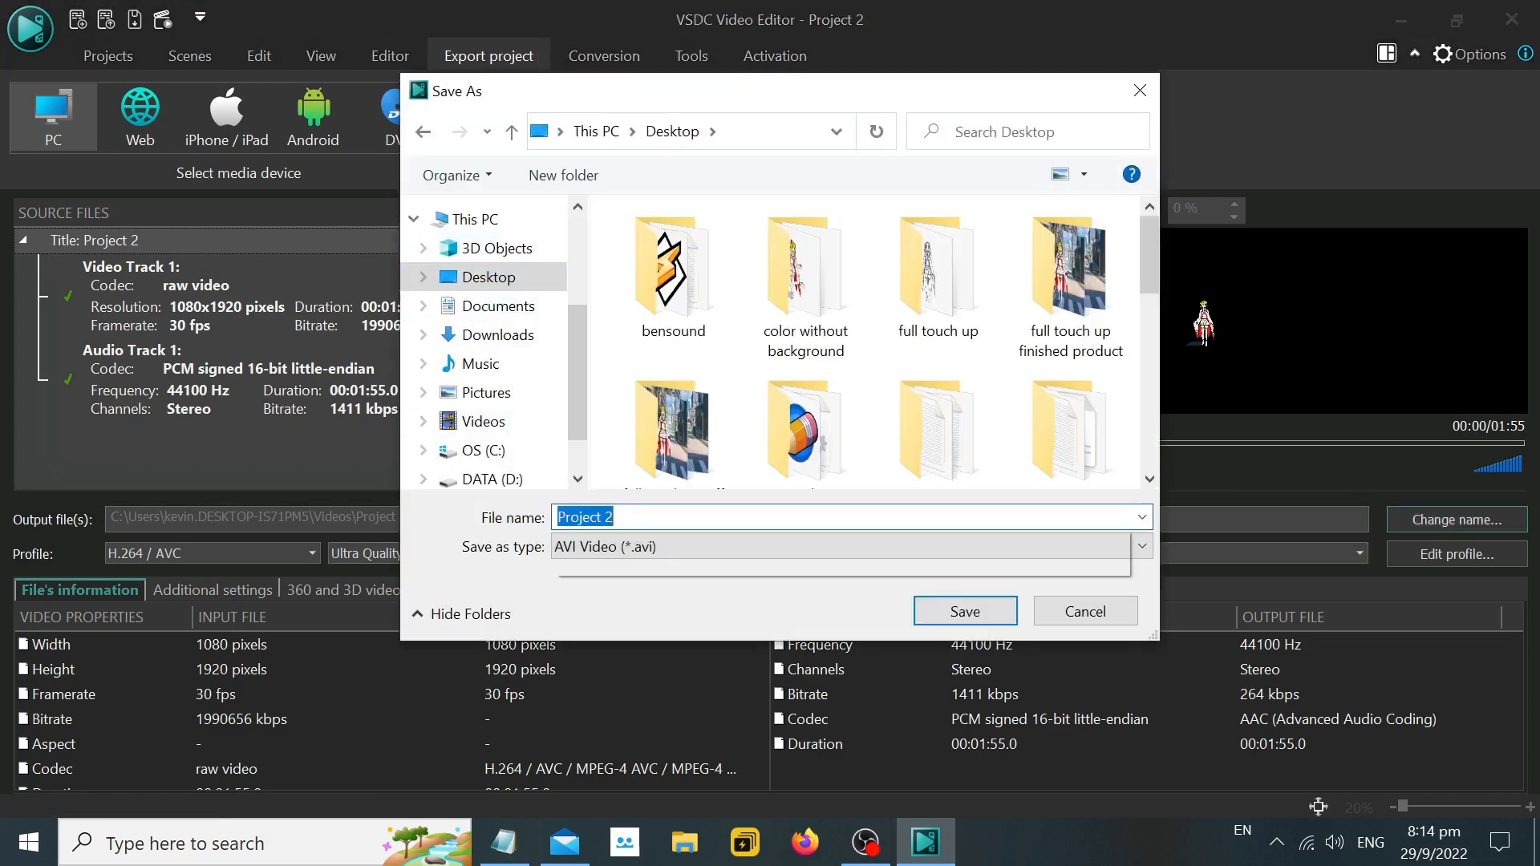
text(demo)
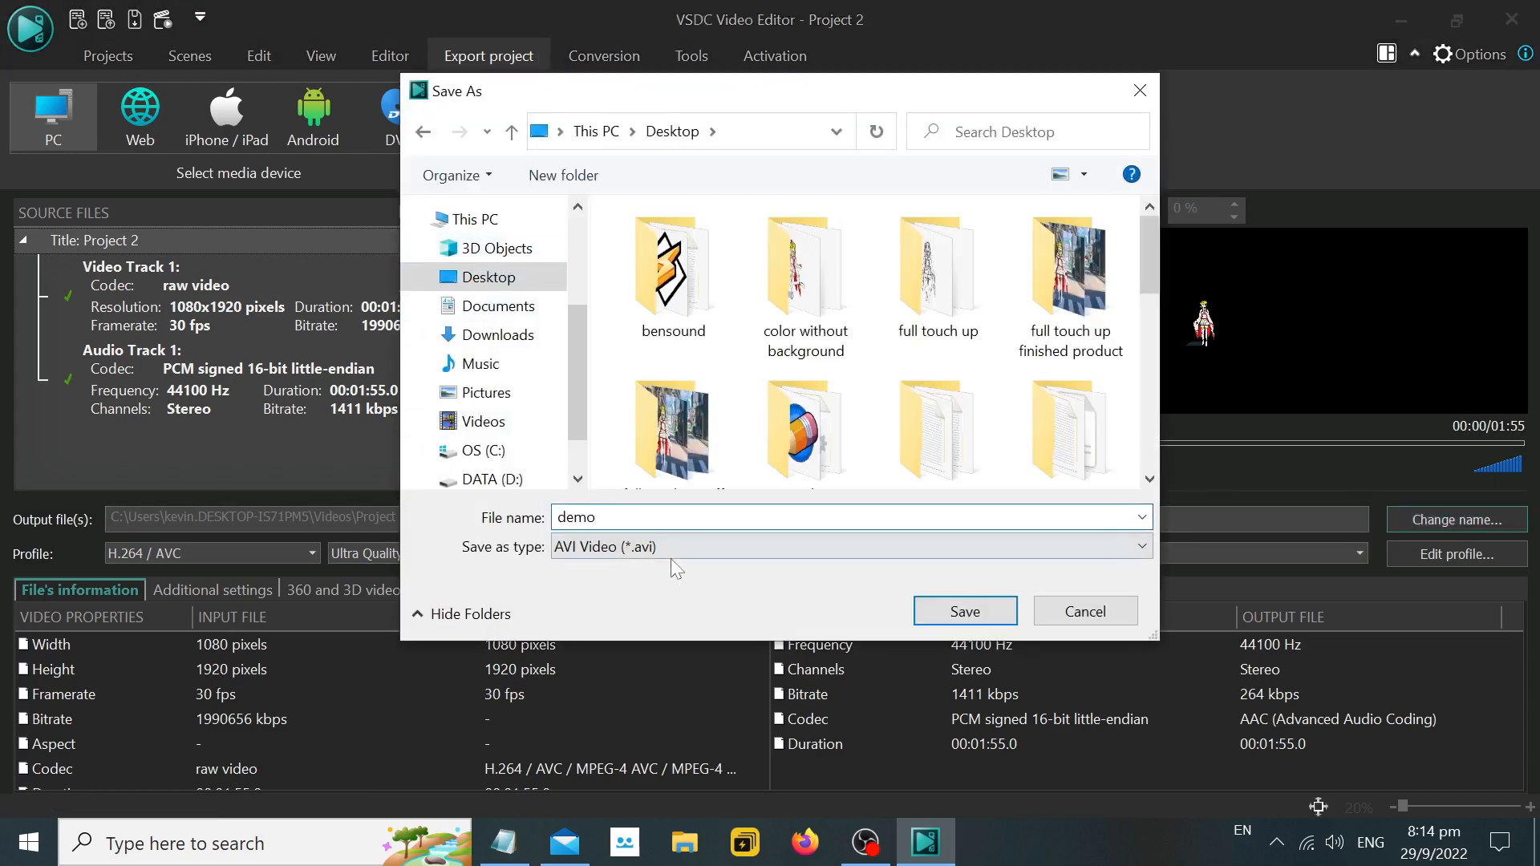
click(1140, 90)
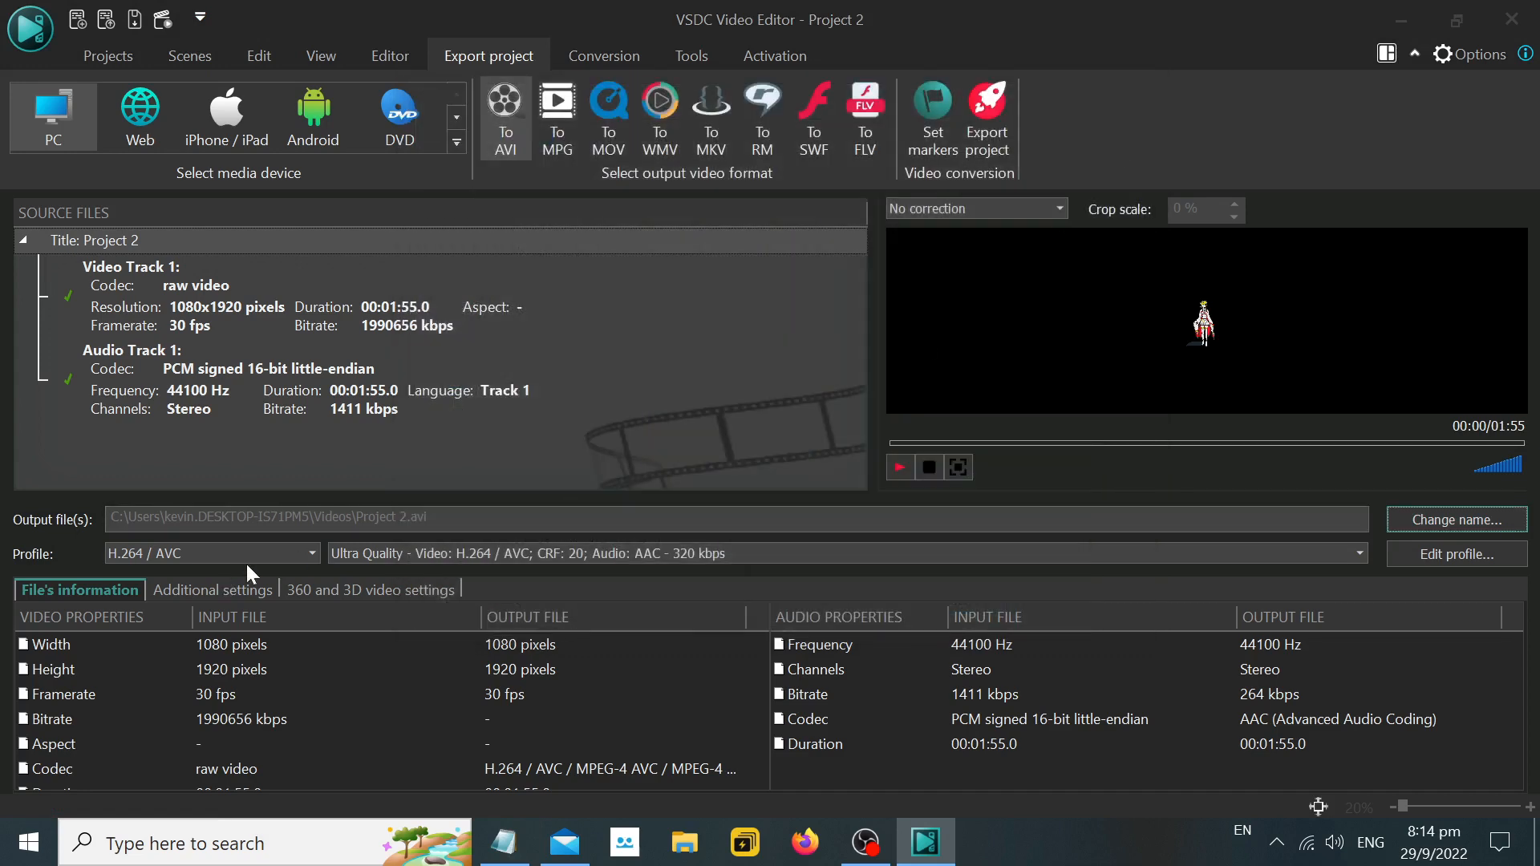
click(1449, 520)
text(demo)
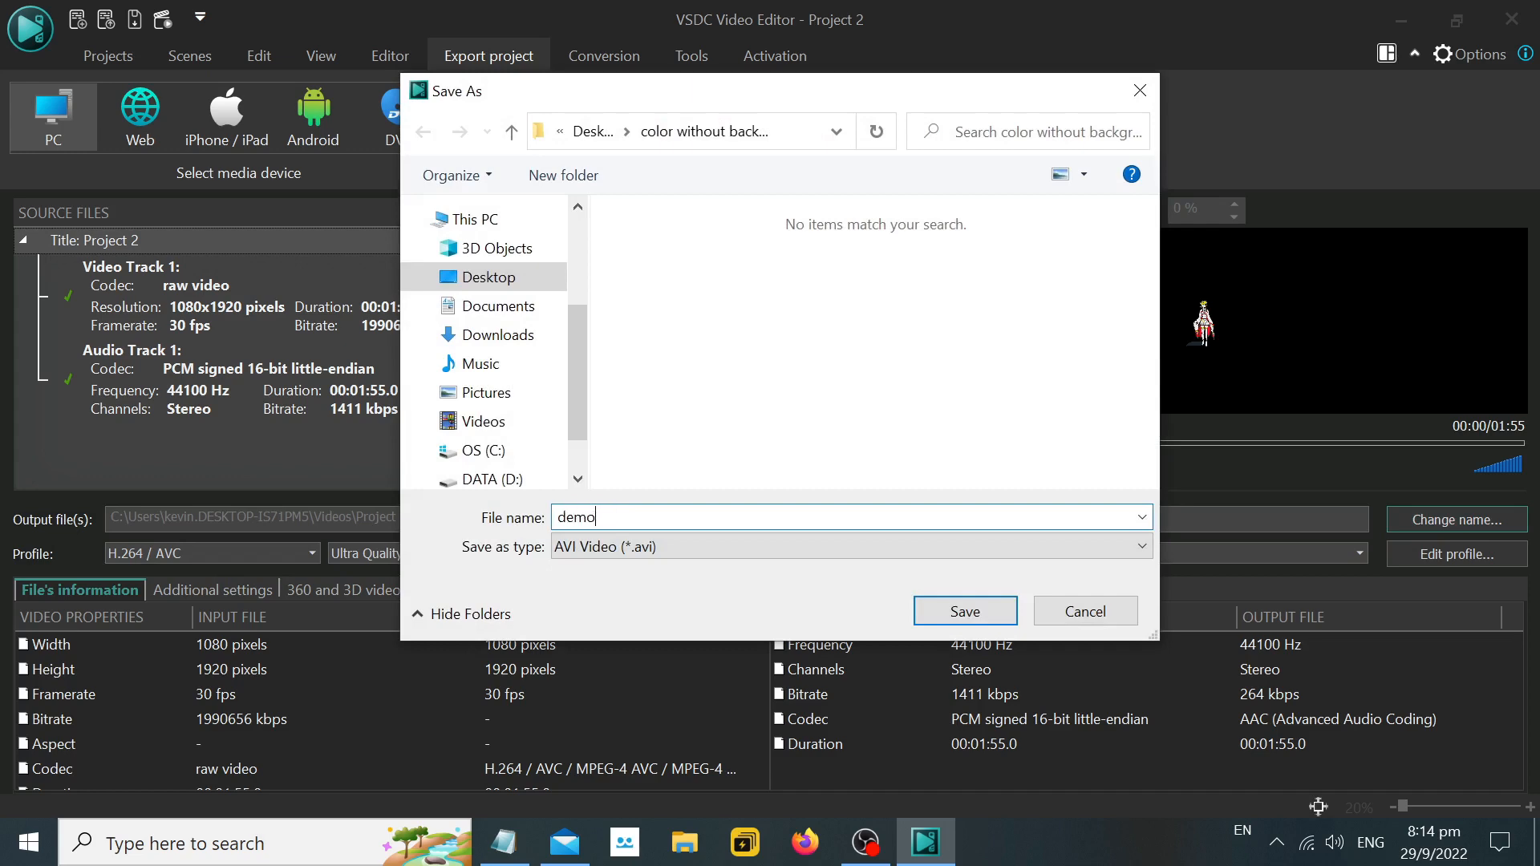
click(489, 276)
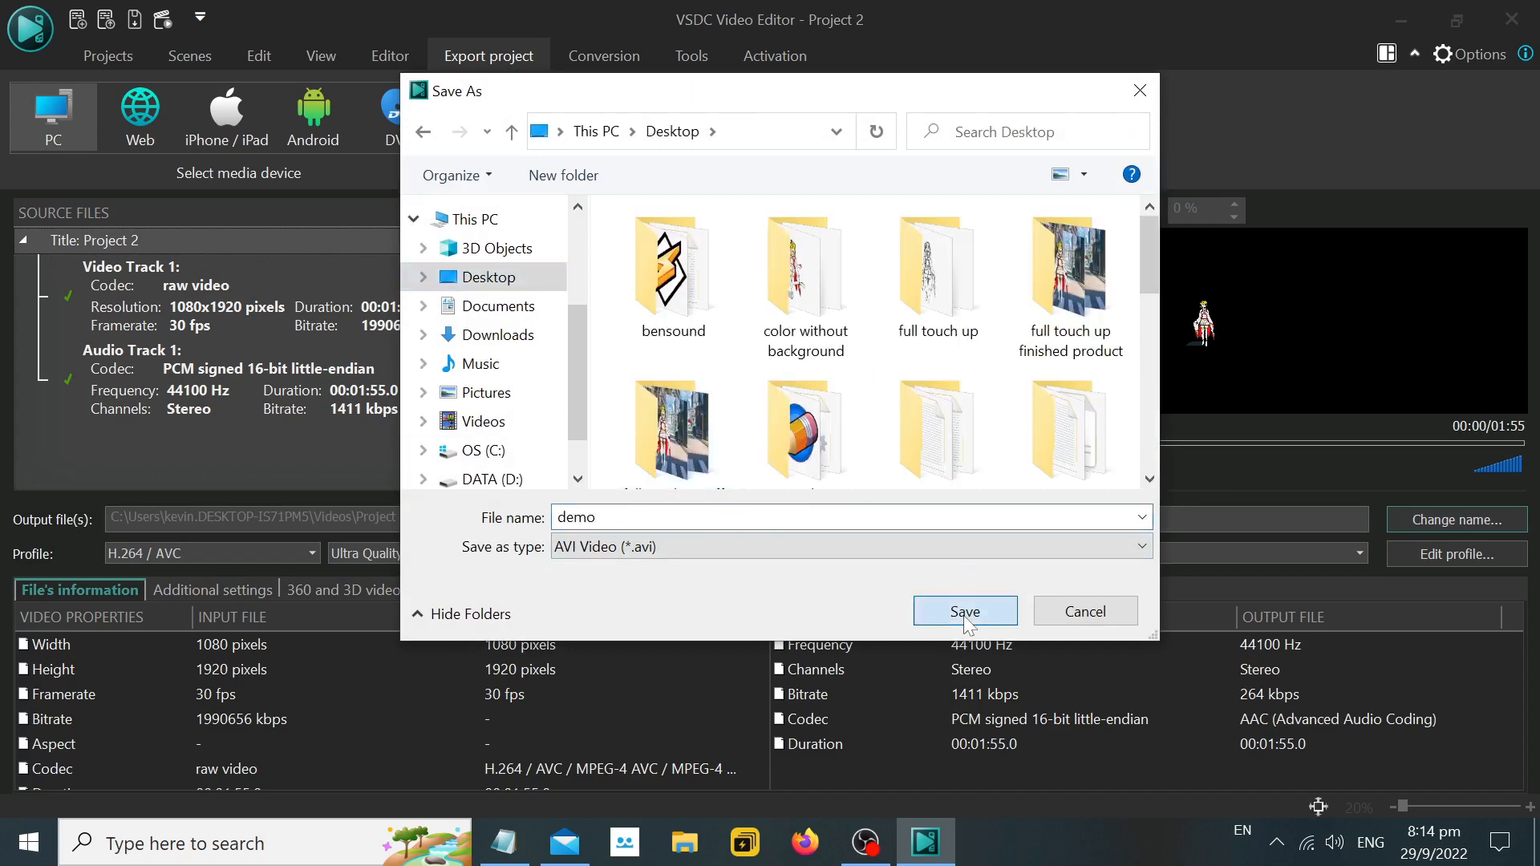
click(965, 611)
Return to Notepad, complete the last Export line as ">> Name: demo" and start another indented ">>" line.
click(504, 843)
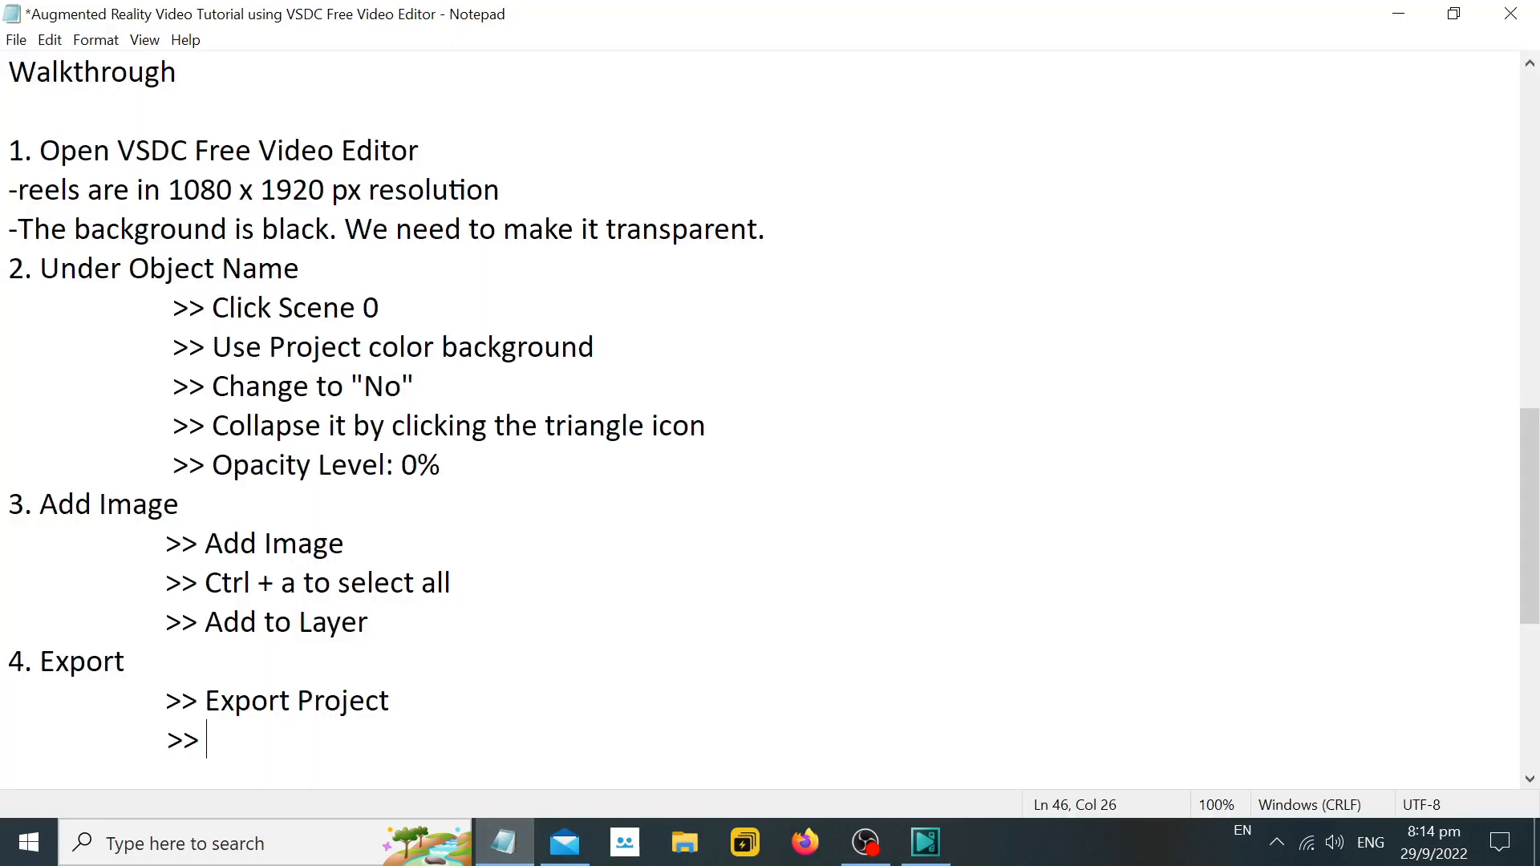
text(Name: demo)
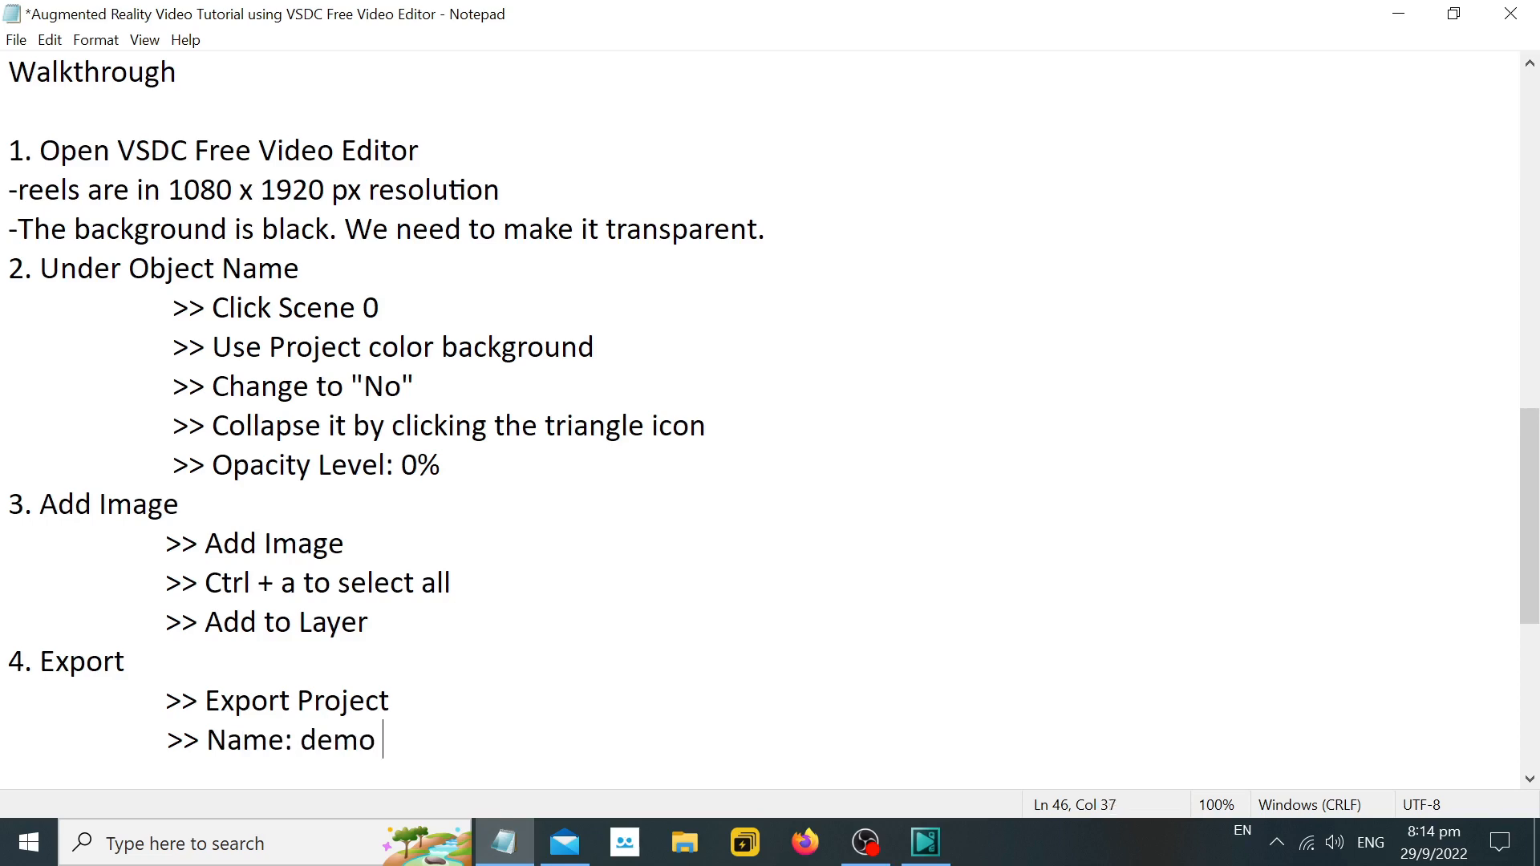
key(Return)
key(Tab)
text(>>)
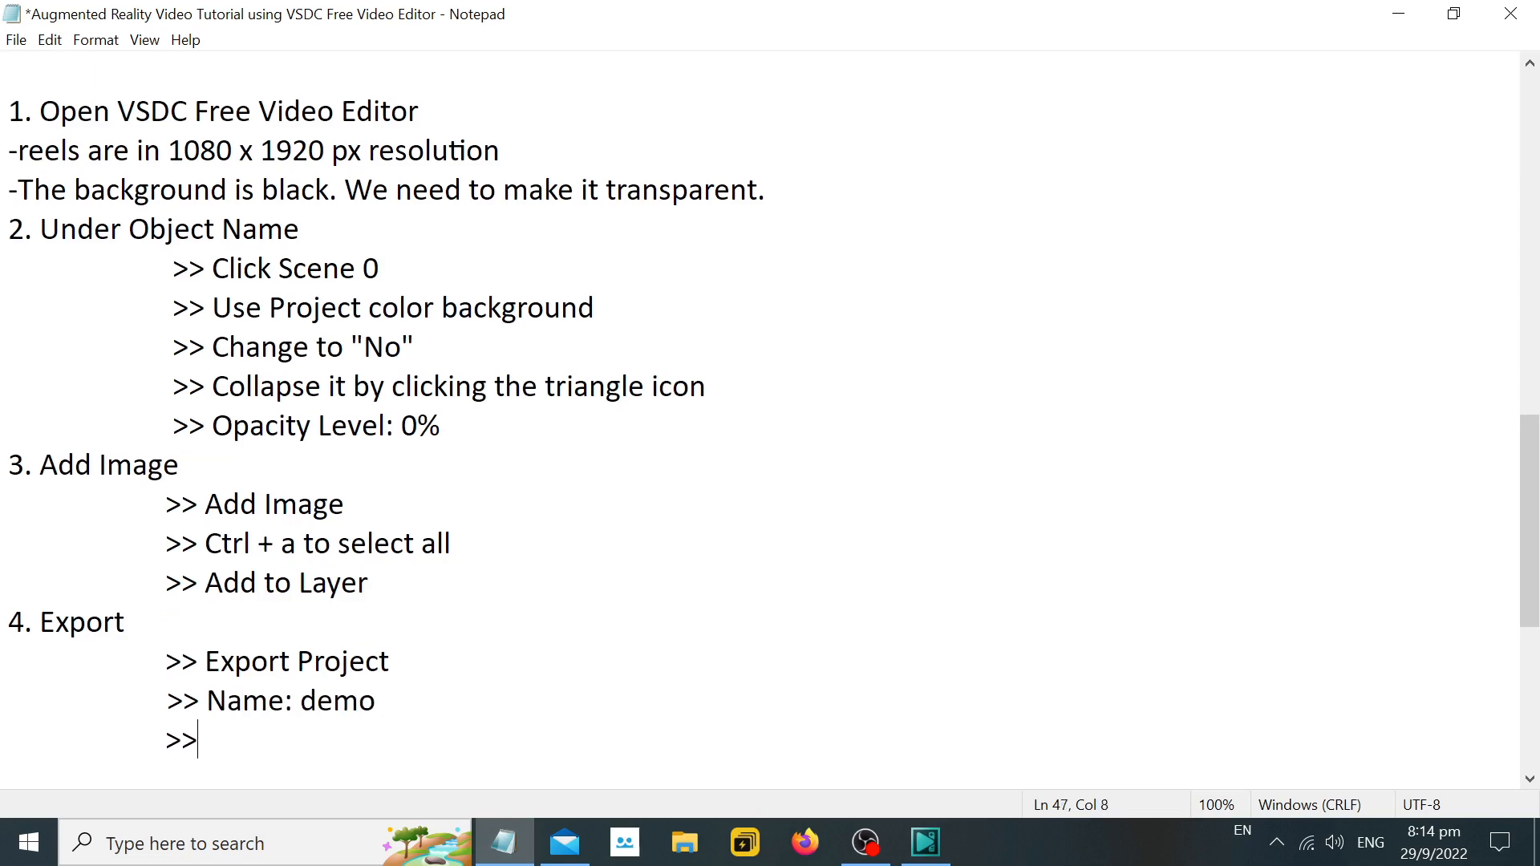
Check the output name option in VSDC, and amend the Notepad line to ">> Change Name: demo".
click(945, 846)
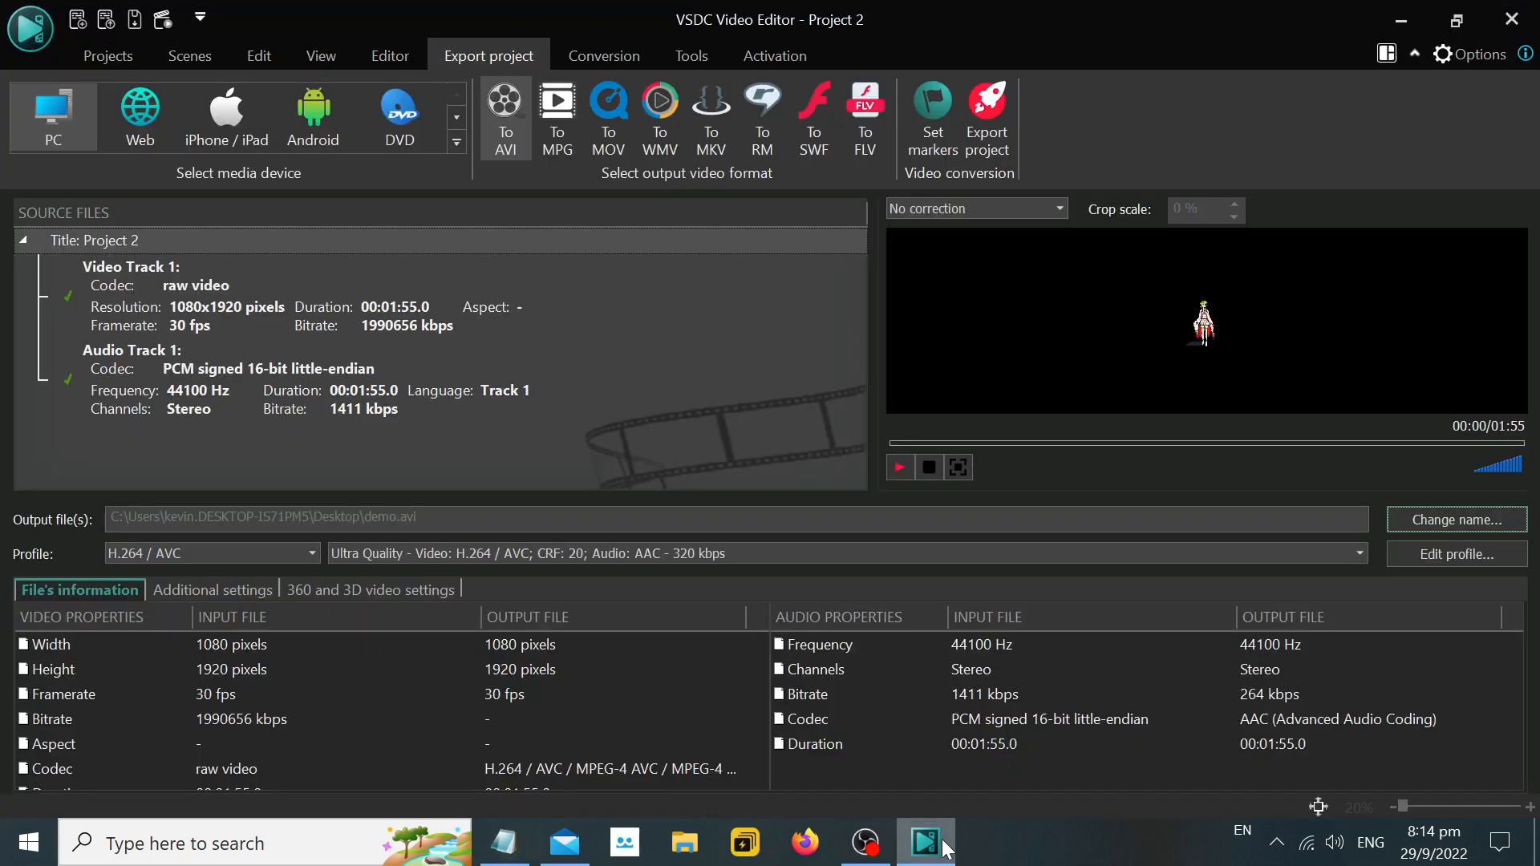
click(945, 847)
text(Change Name: demo)
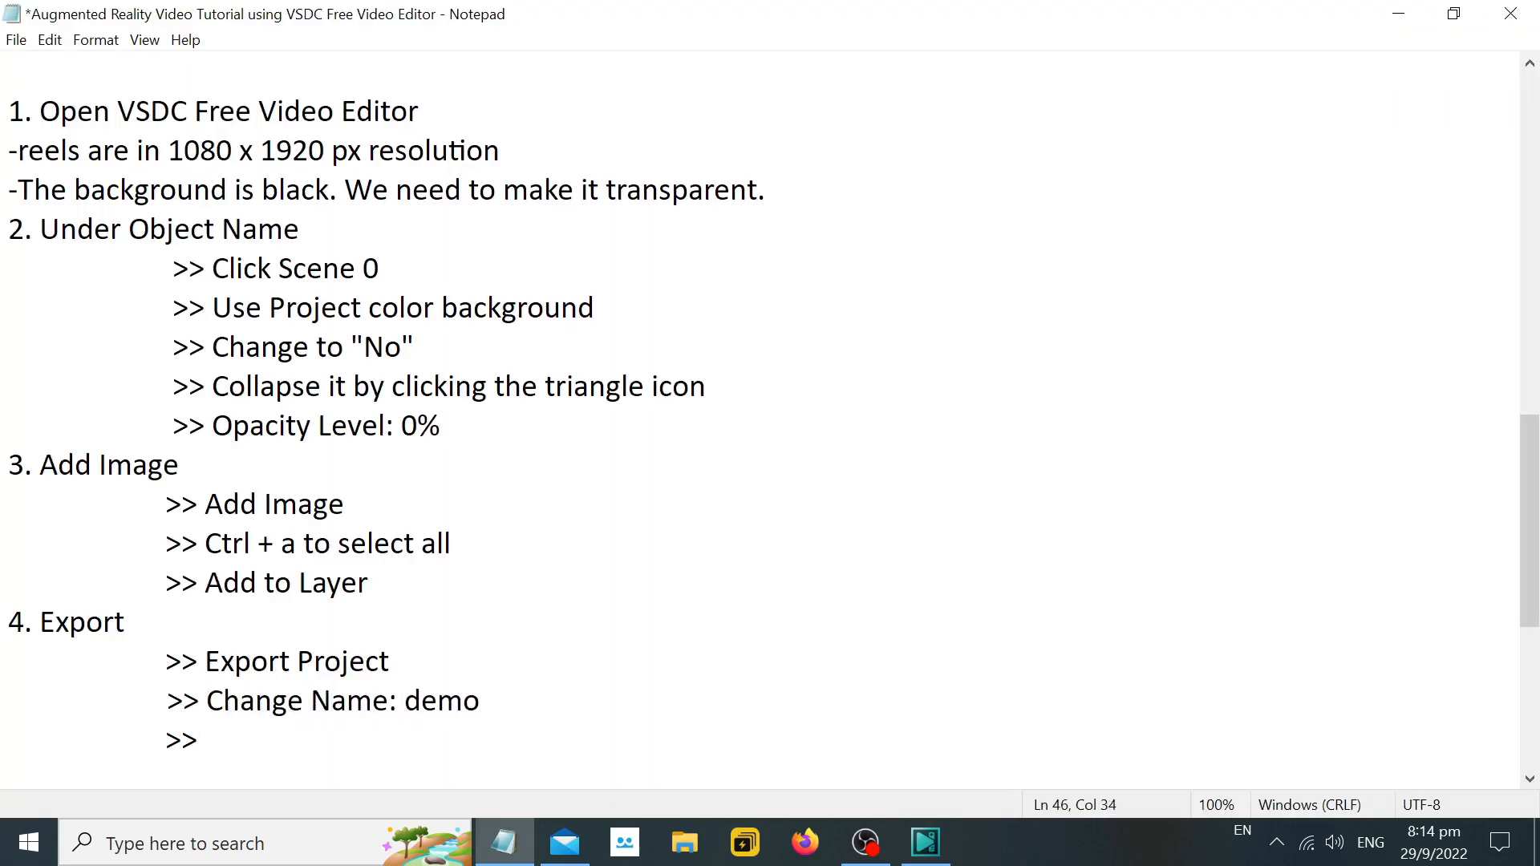
Check the profile setting in VSDC, and begin the last Notepad line with ">> Profile:".
click(946, 844)
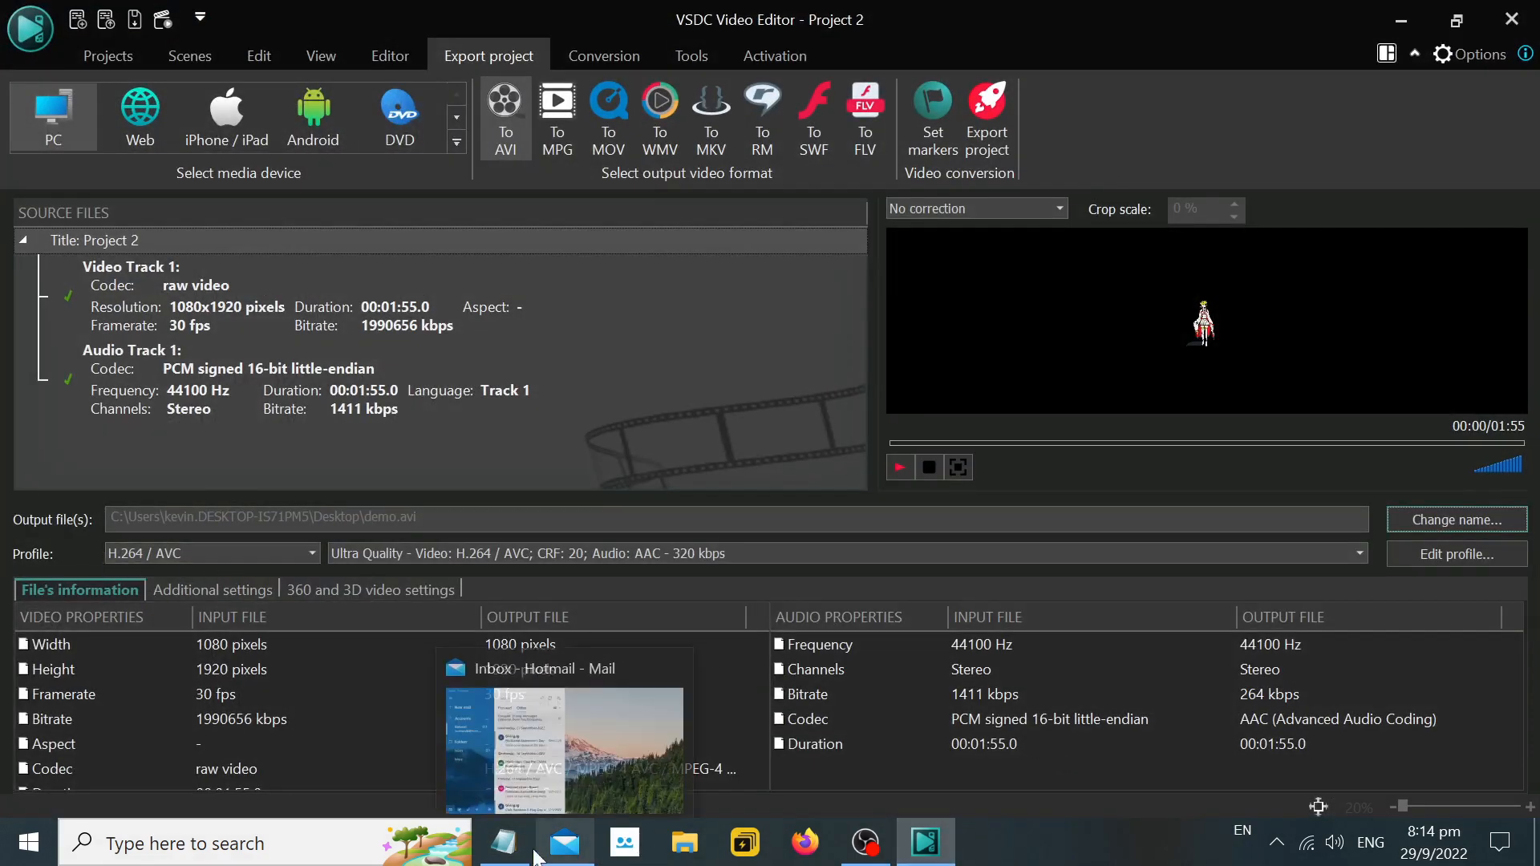
click(504, 842)
key(BackSpace)
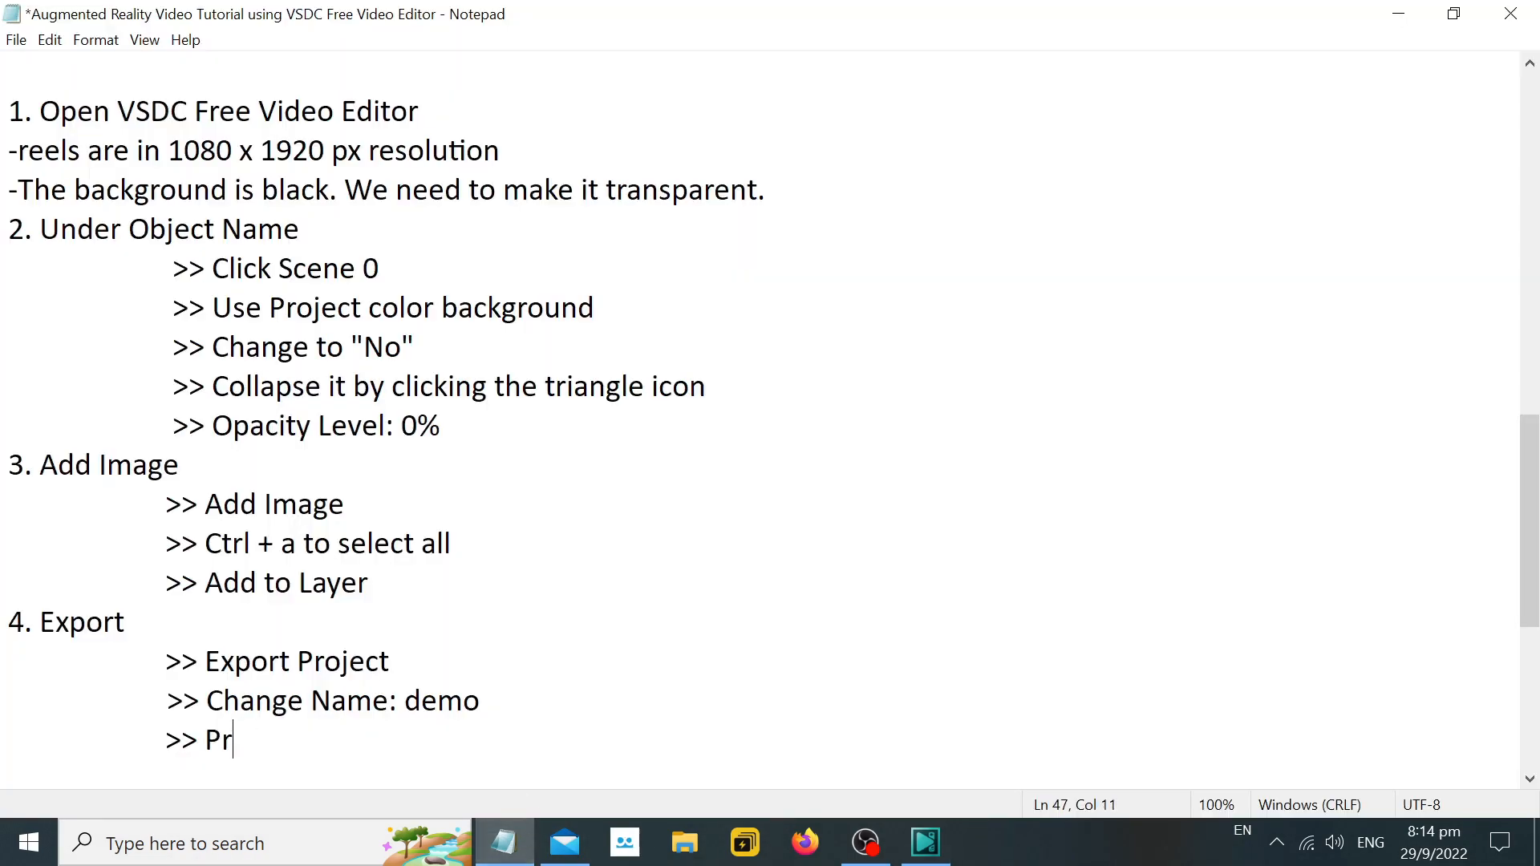
text(ofile:)
Switch to VSDC and set the export profile group to MPEG4 profiles.
click(925, 843)
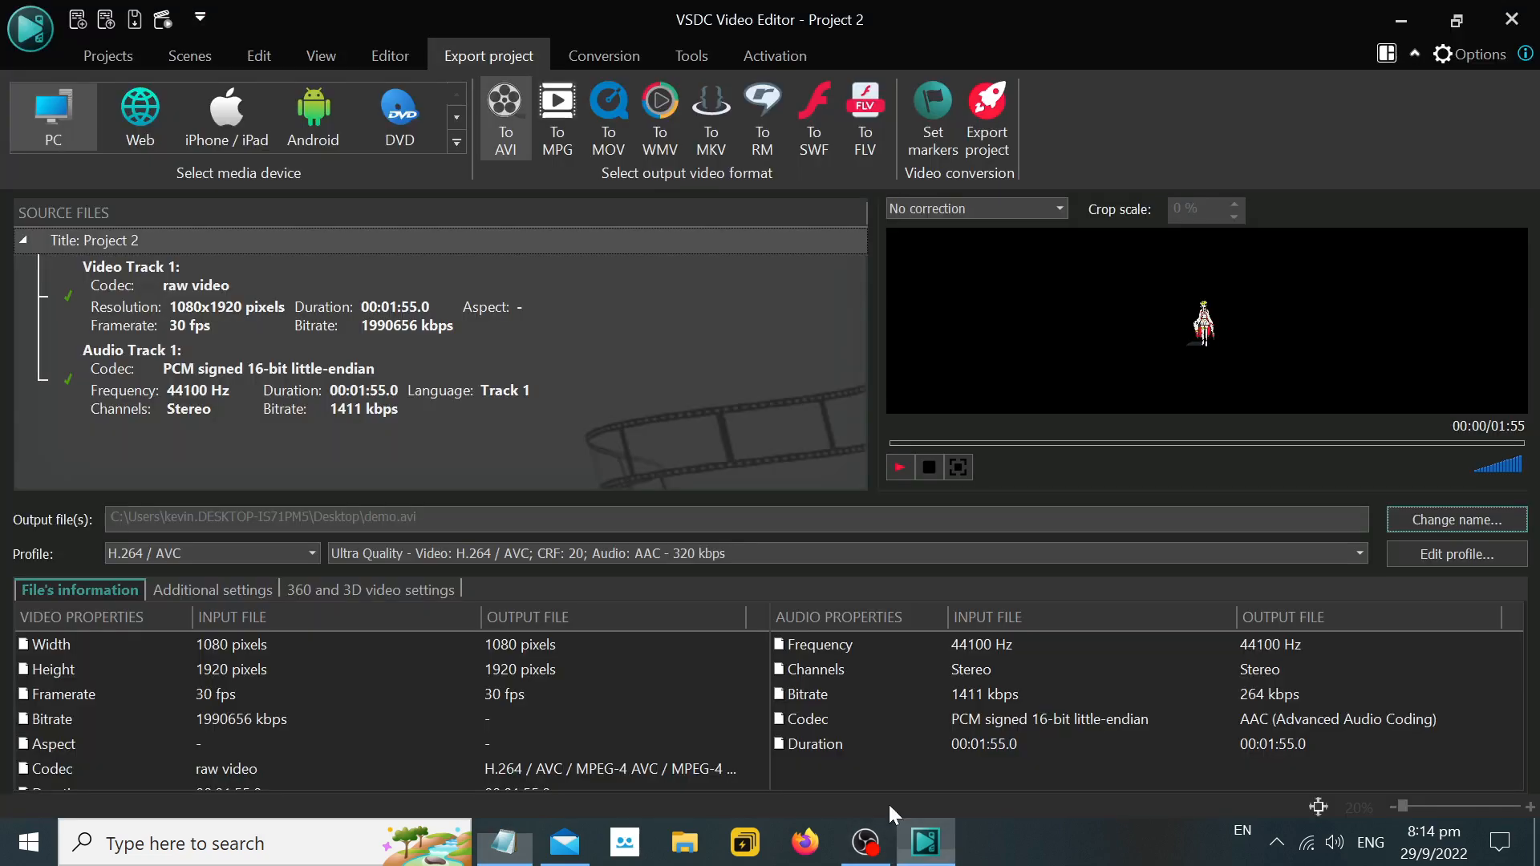
click(311, 553)
click(214, 643)
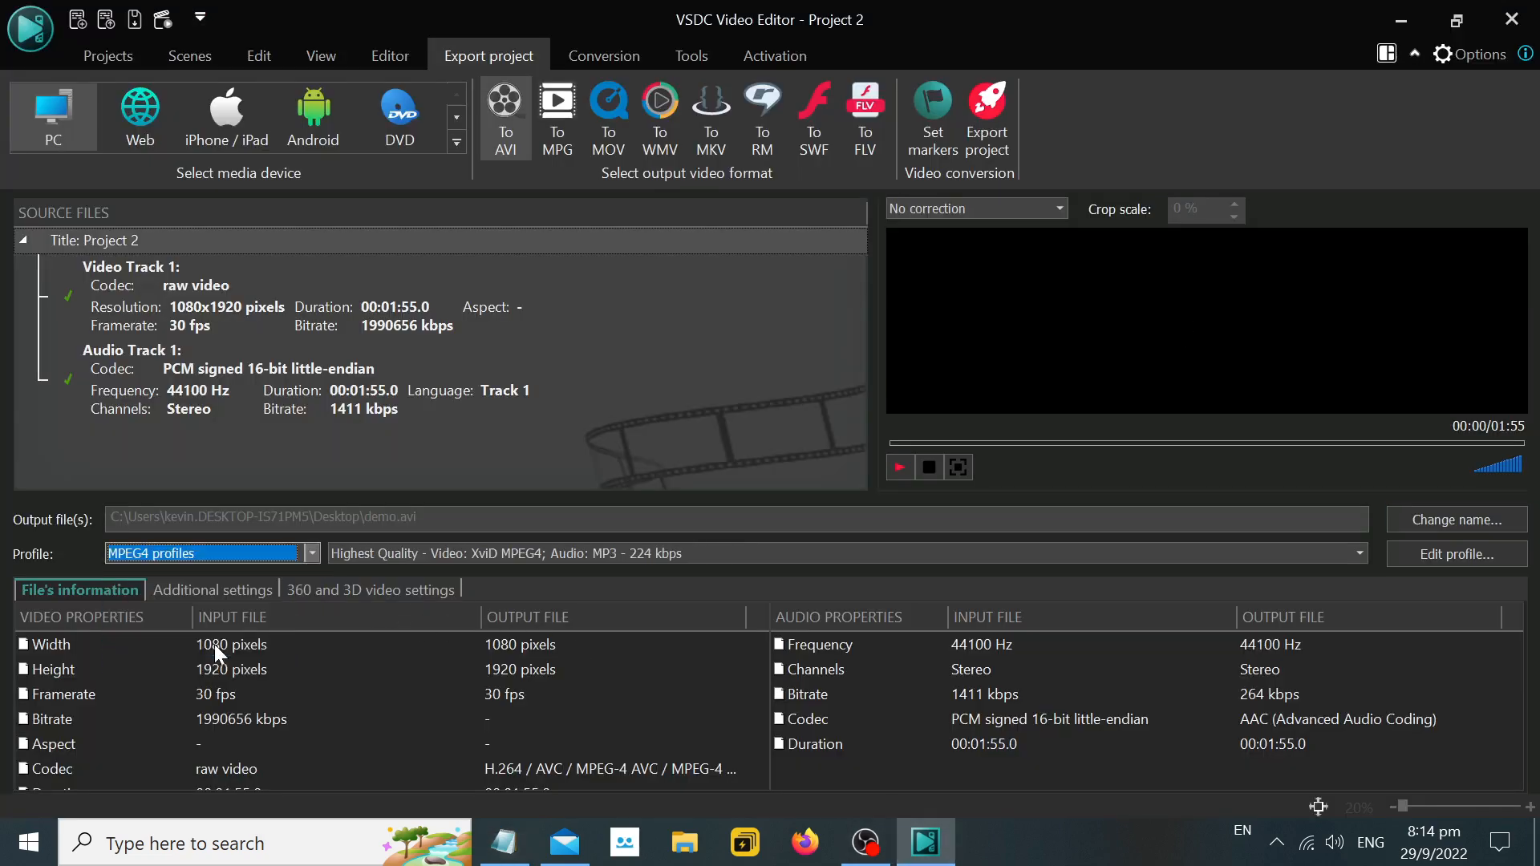
Return to Notepad, complete the line as ">> Profile: MPEG 4 Profiles" and start a new indented line.
click(1401, 21)
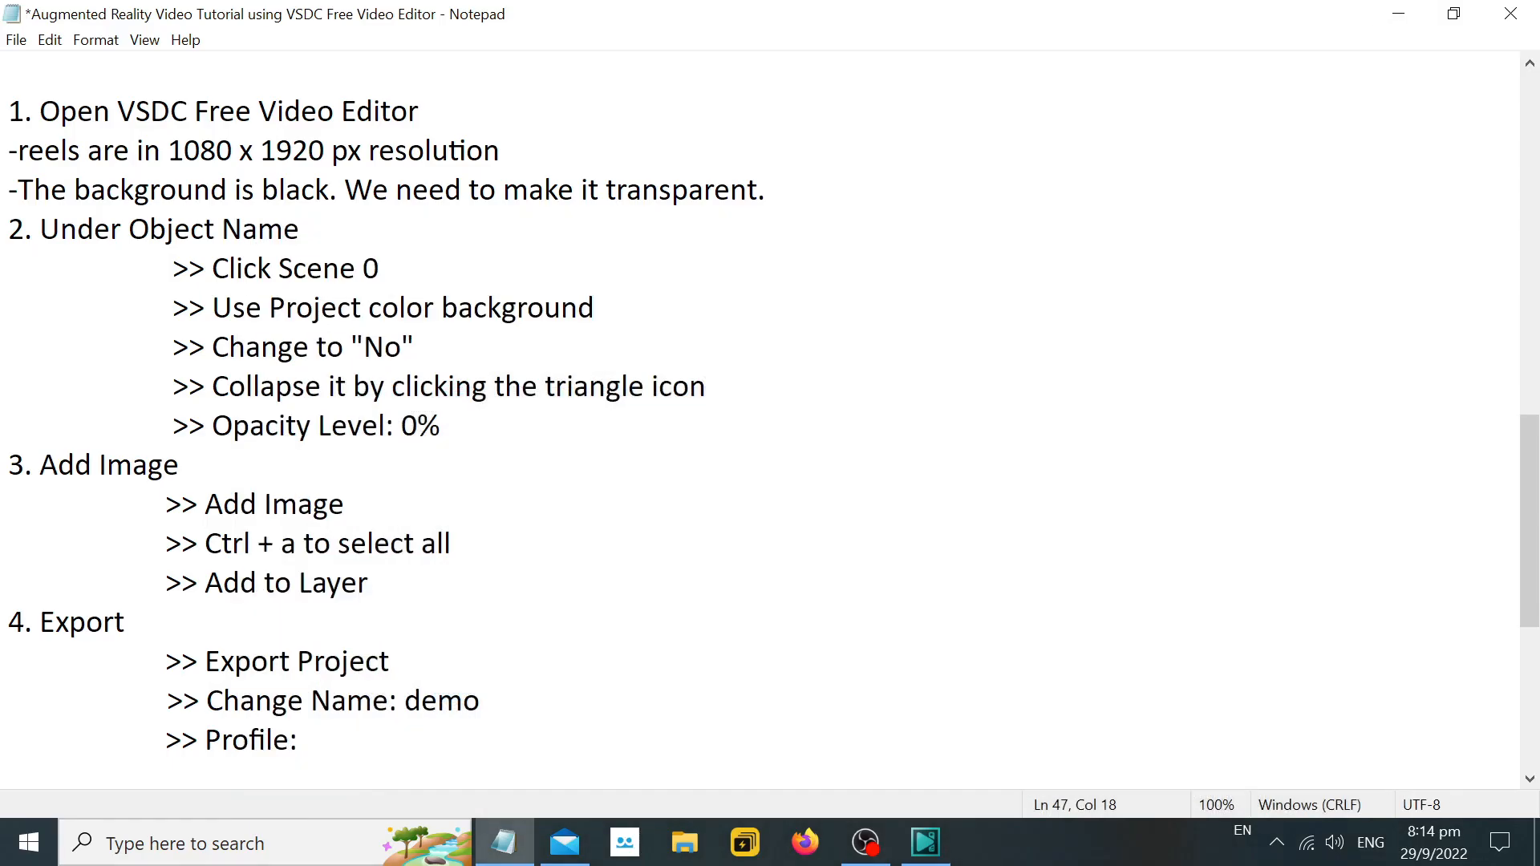
text(PEG 4 Pr)
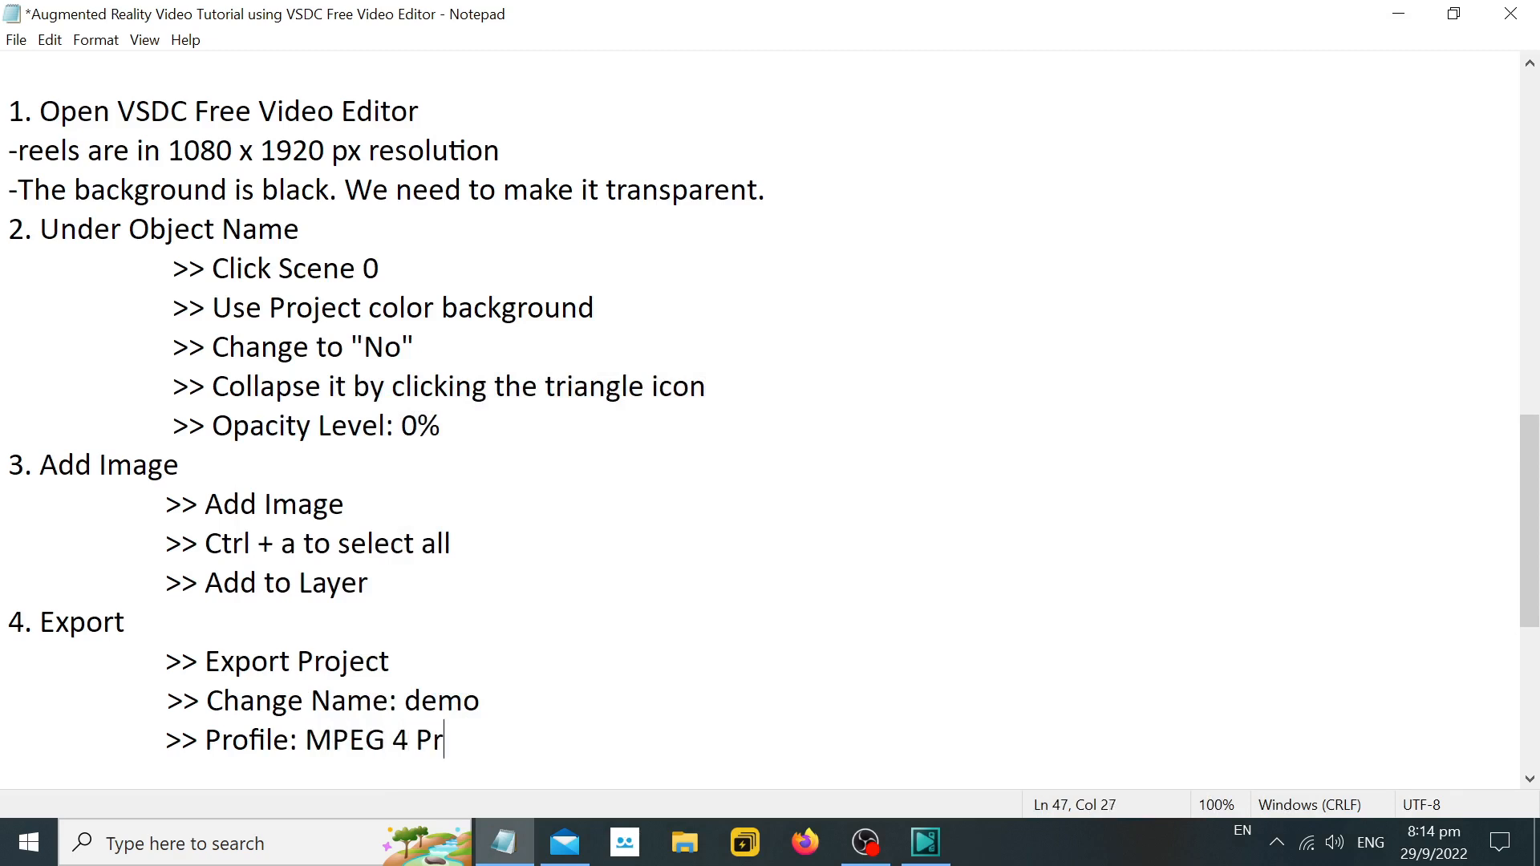
text(ofiles)
key(Return)
key(Tab)
key(Tab)
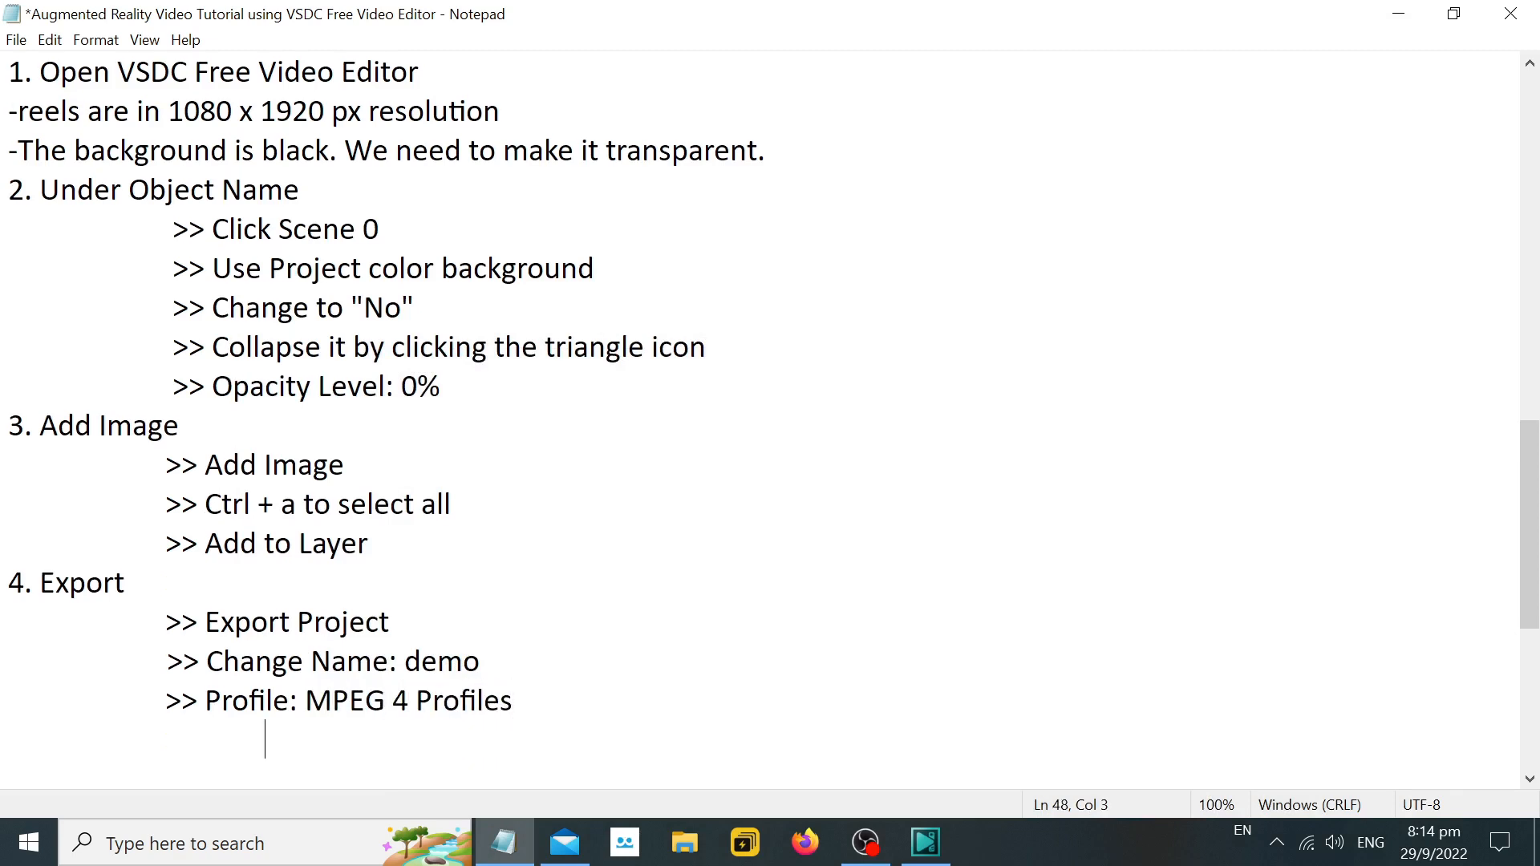
Open the export profile for editing in VSDC, and note it in Notepad as ">> Edit Profile" with a new ">>" line below.
click(935, 852)
click(1430, 561)
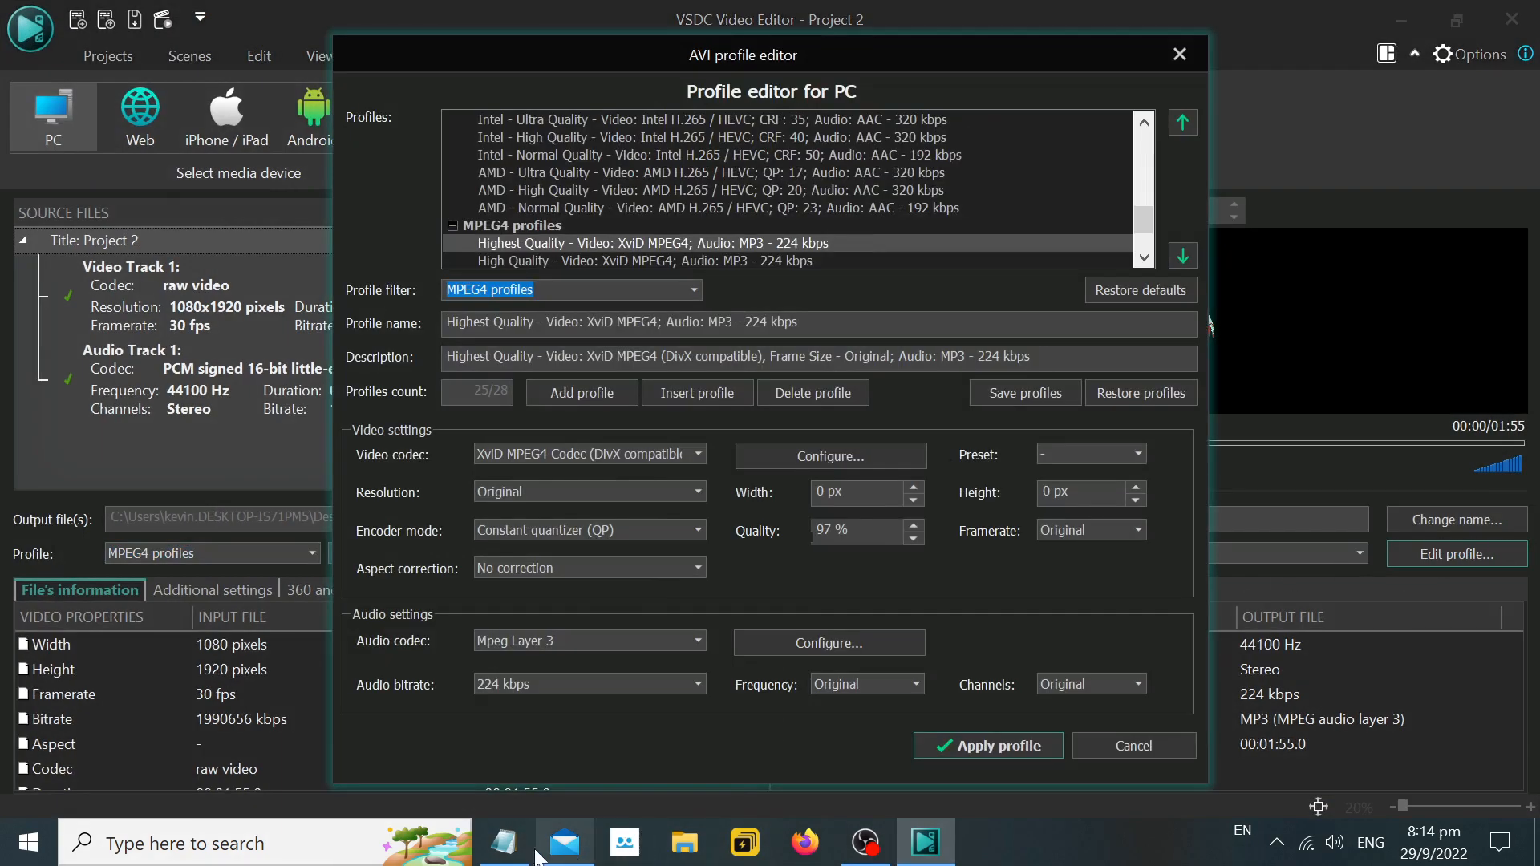
click(504, 842)
text(>> )
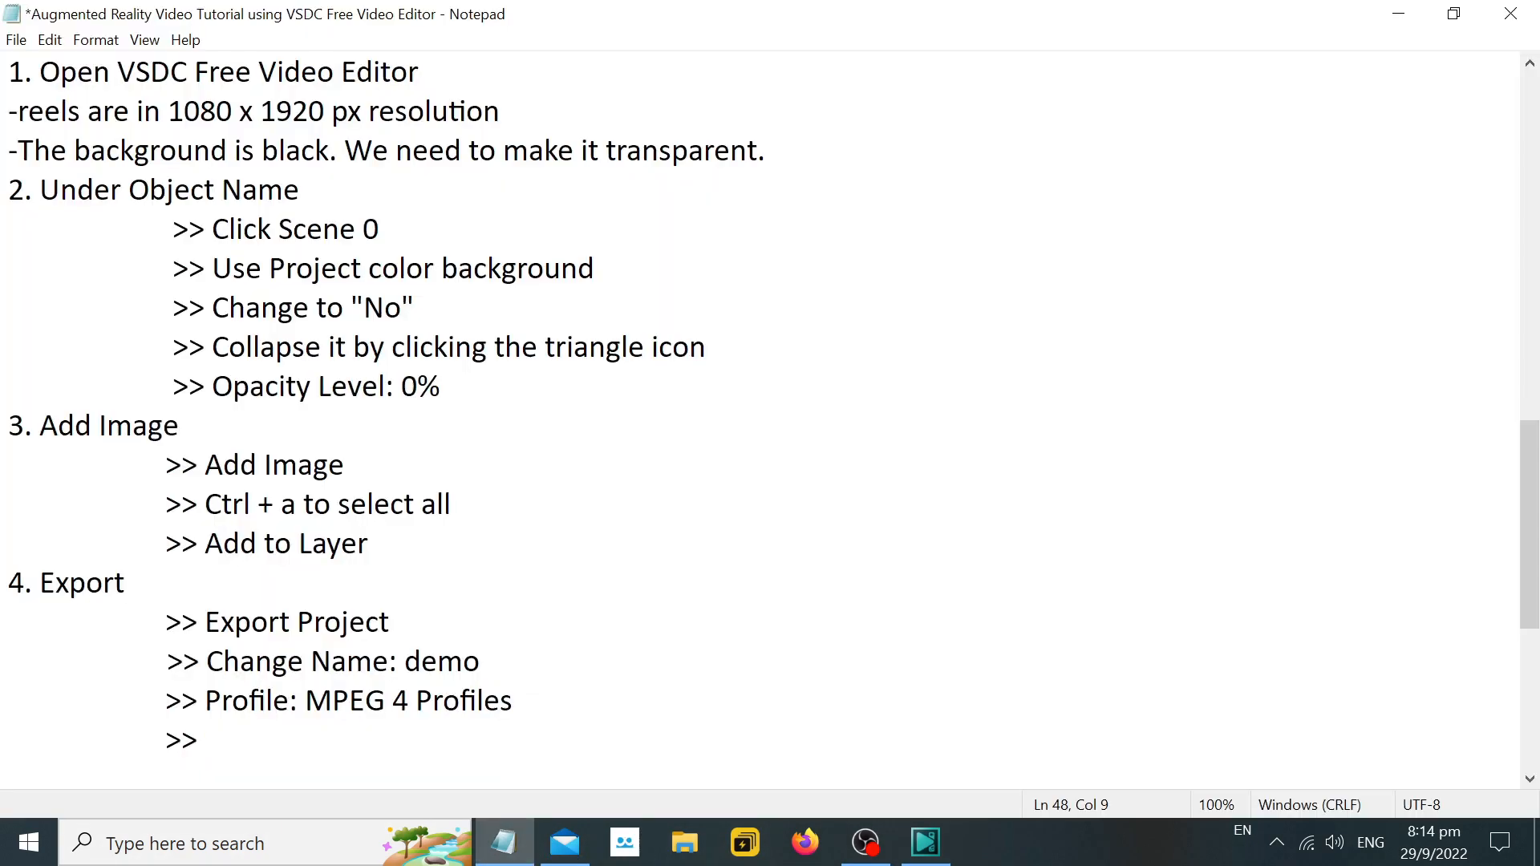
text(Edit Profile)
key(Return)
key(Tab)
key(Tab)
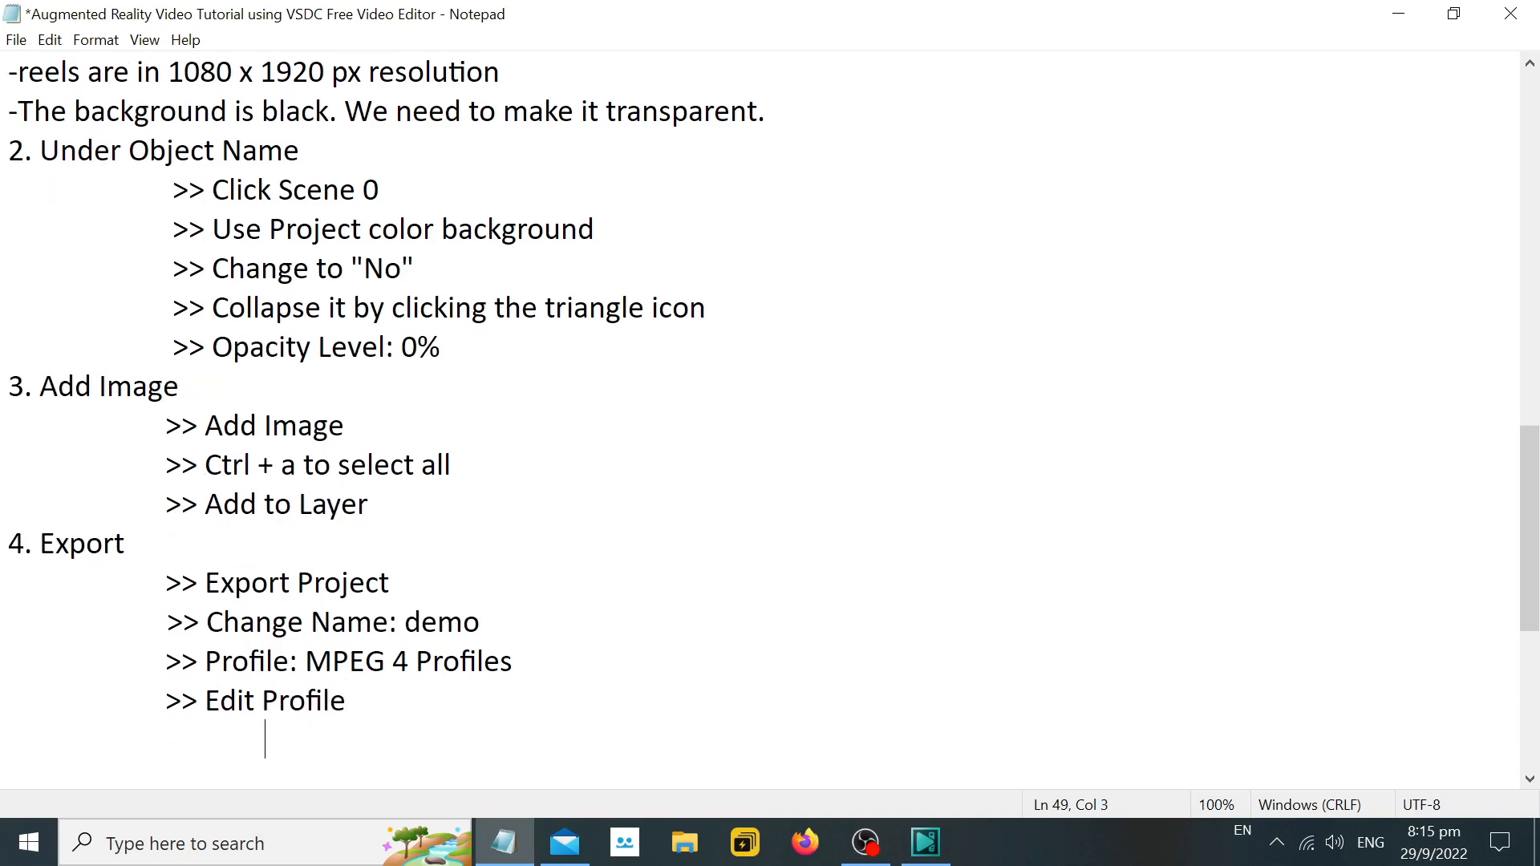
text(>>)
Switch to VSDC, set the profile's video codec to PNG lossless and apply the profile.
click(927, 841)
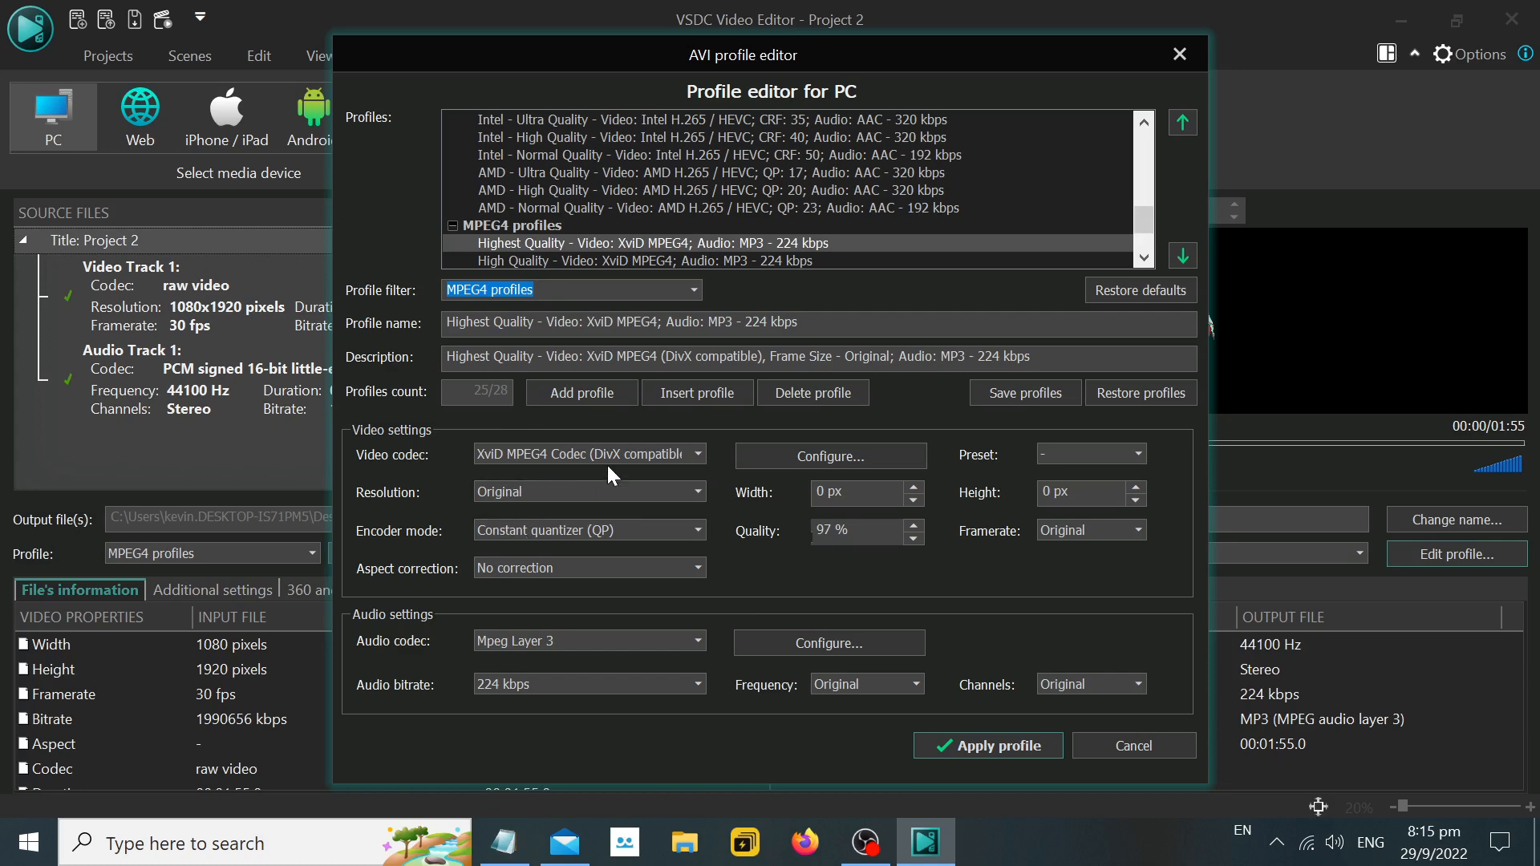
click(697, 454)
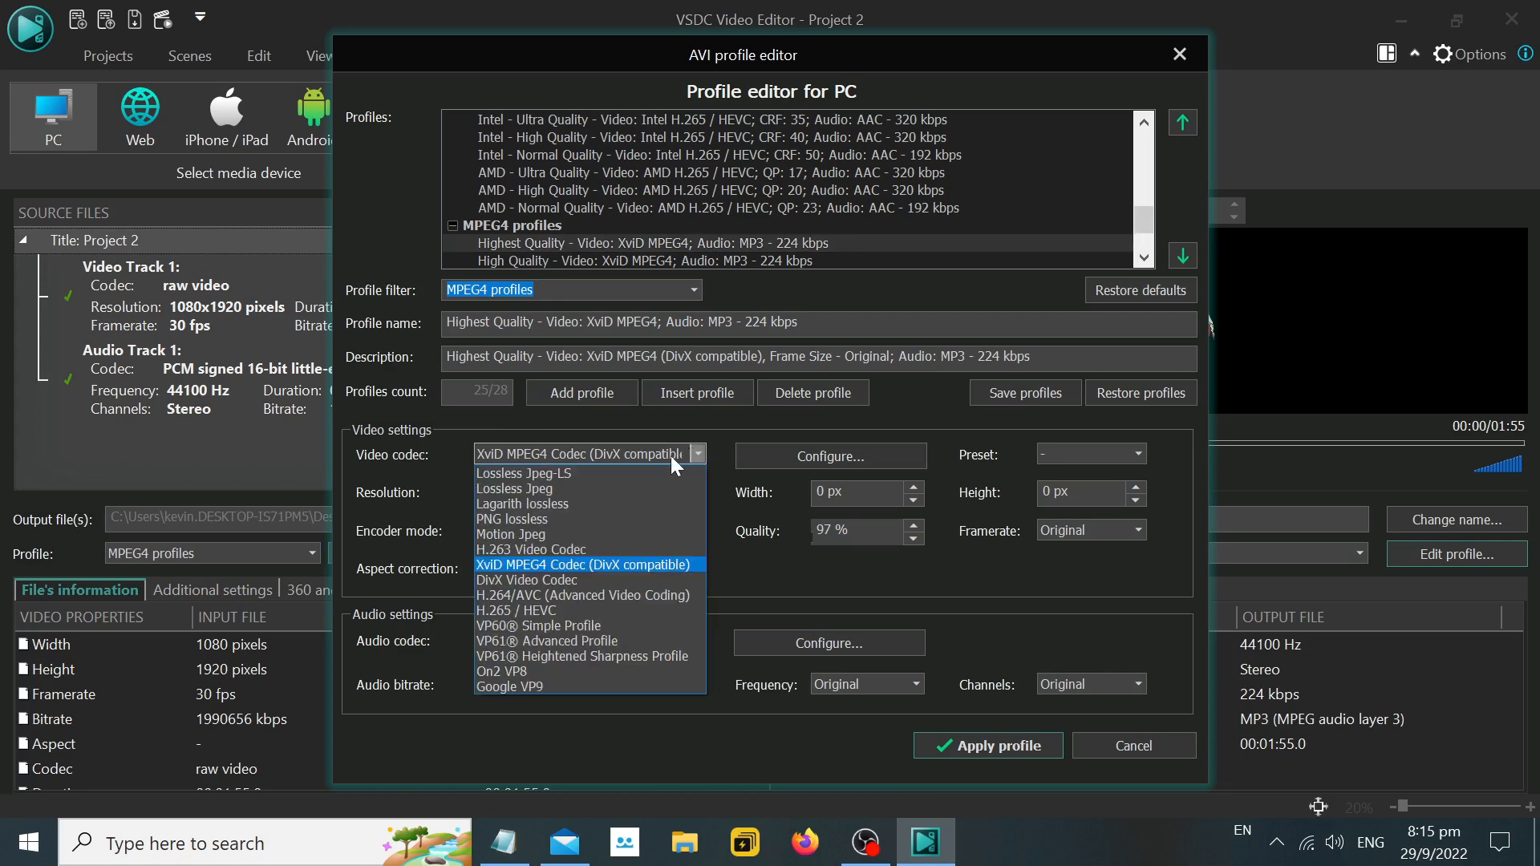
click(570, 518)
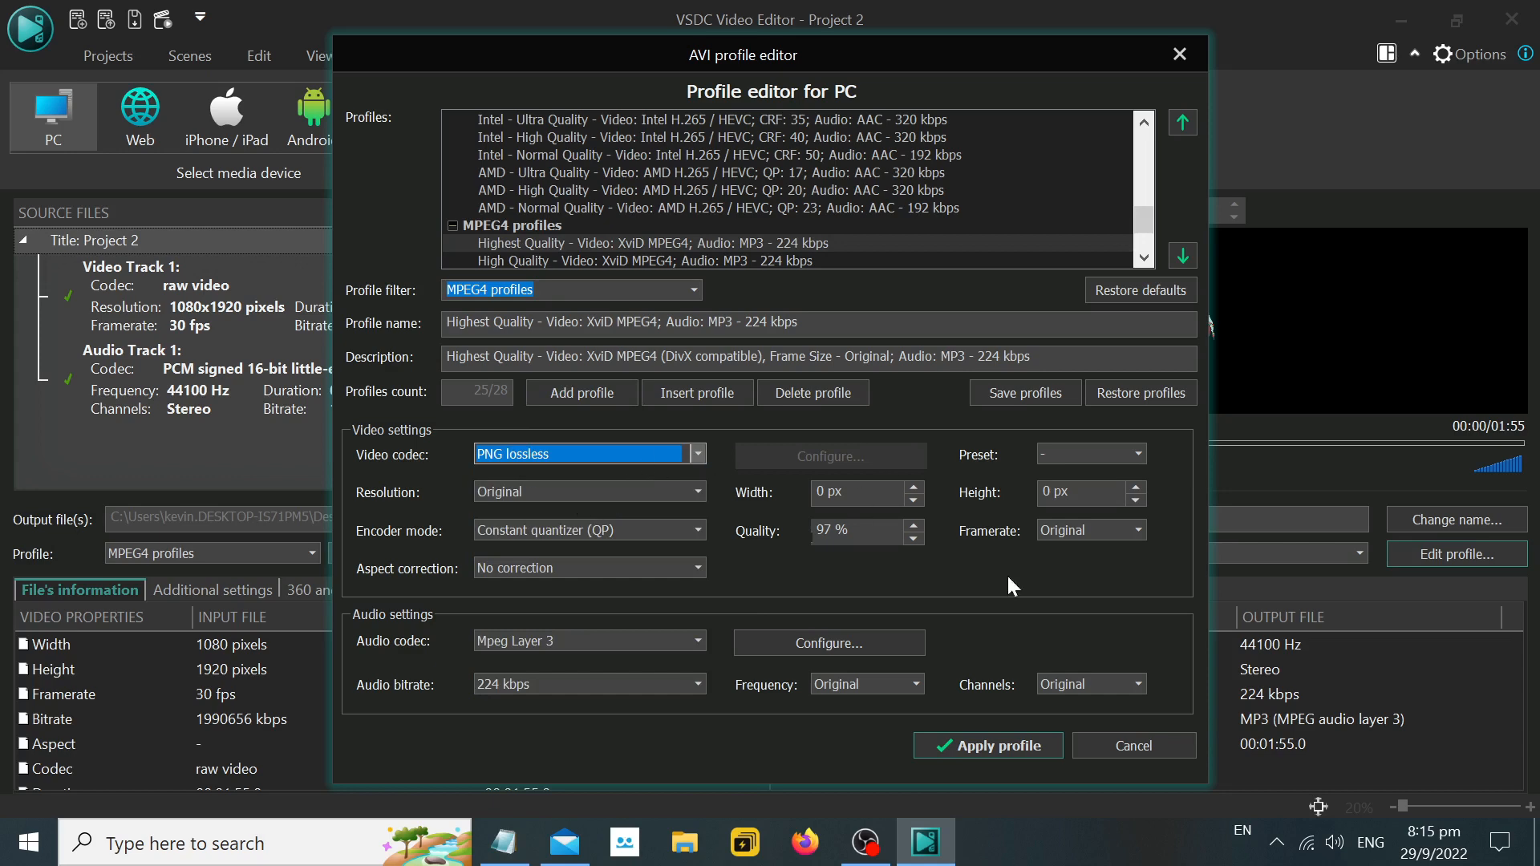
click(1004, 748)
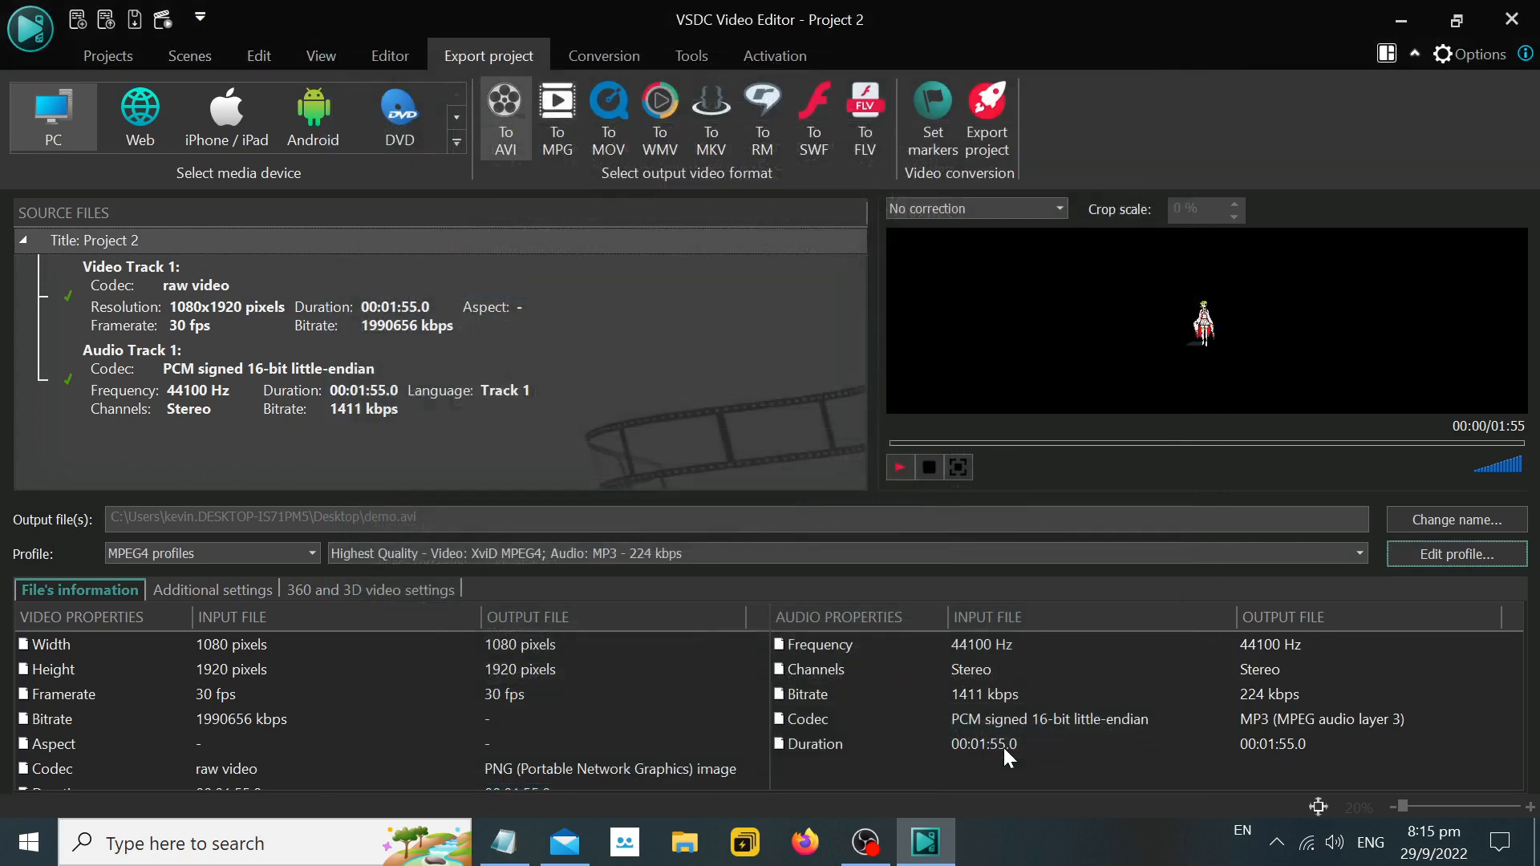
Return to Notepad and complete the last line as ">> Video Codec: PNG Lossless".
click(505, 842)
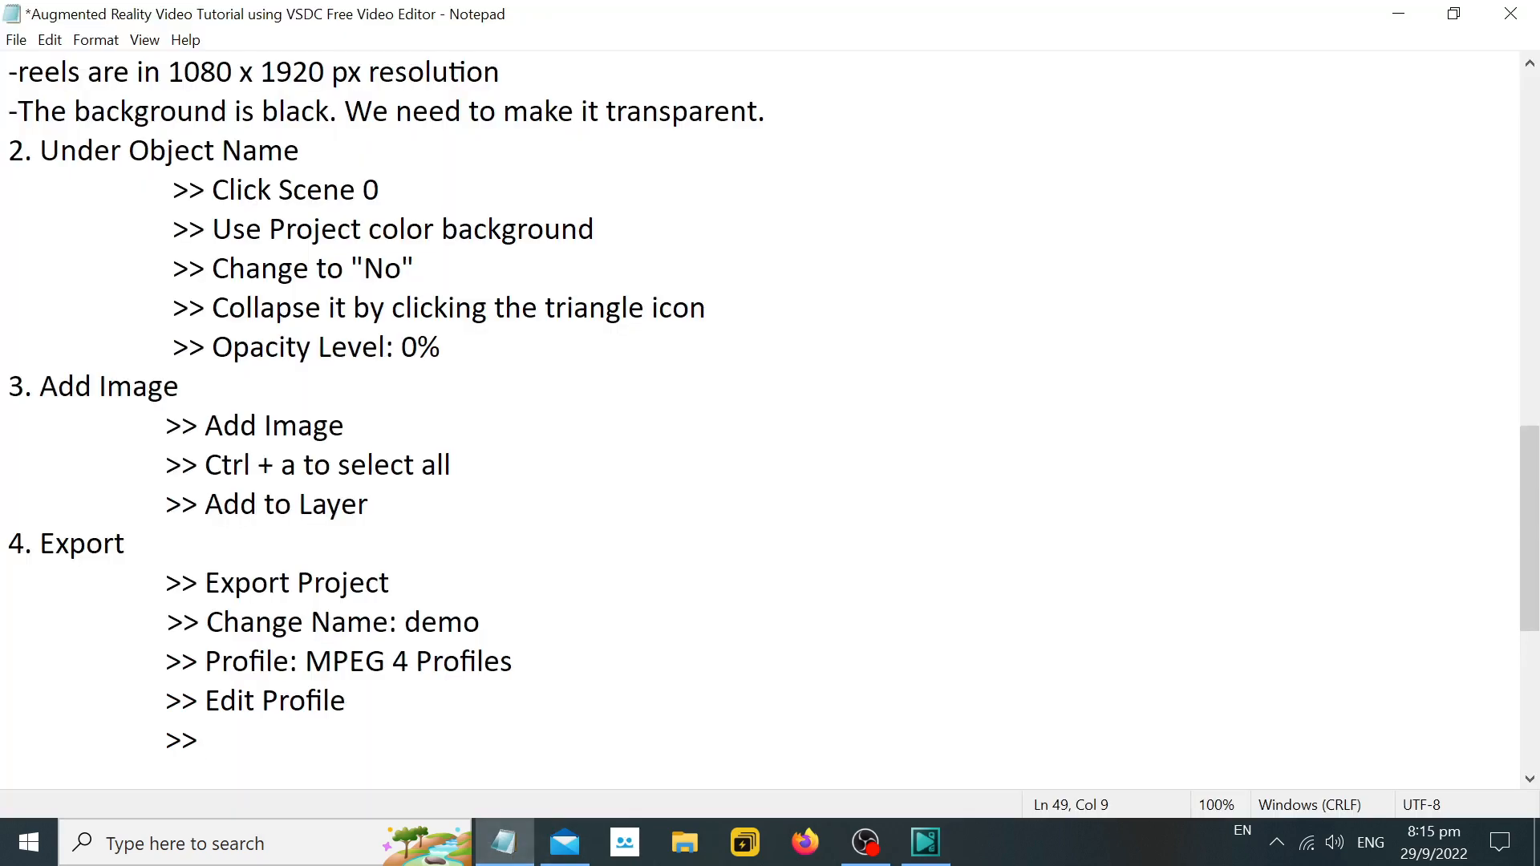
text(Vide C)
text( Co)
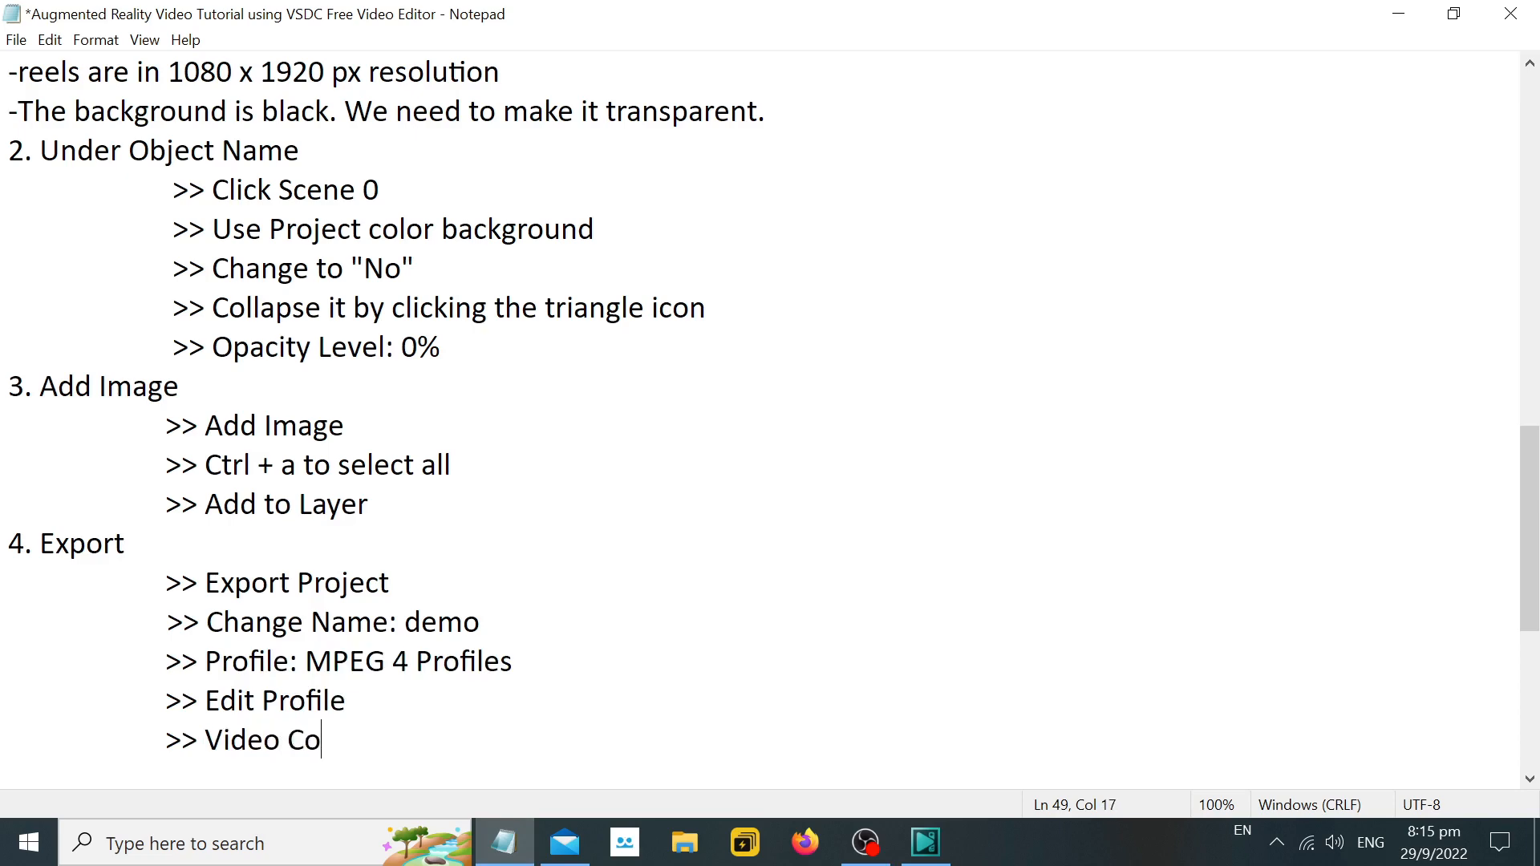
text(dec: PNG)
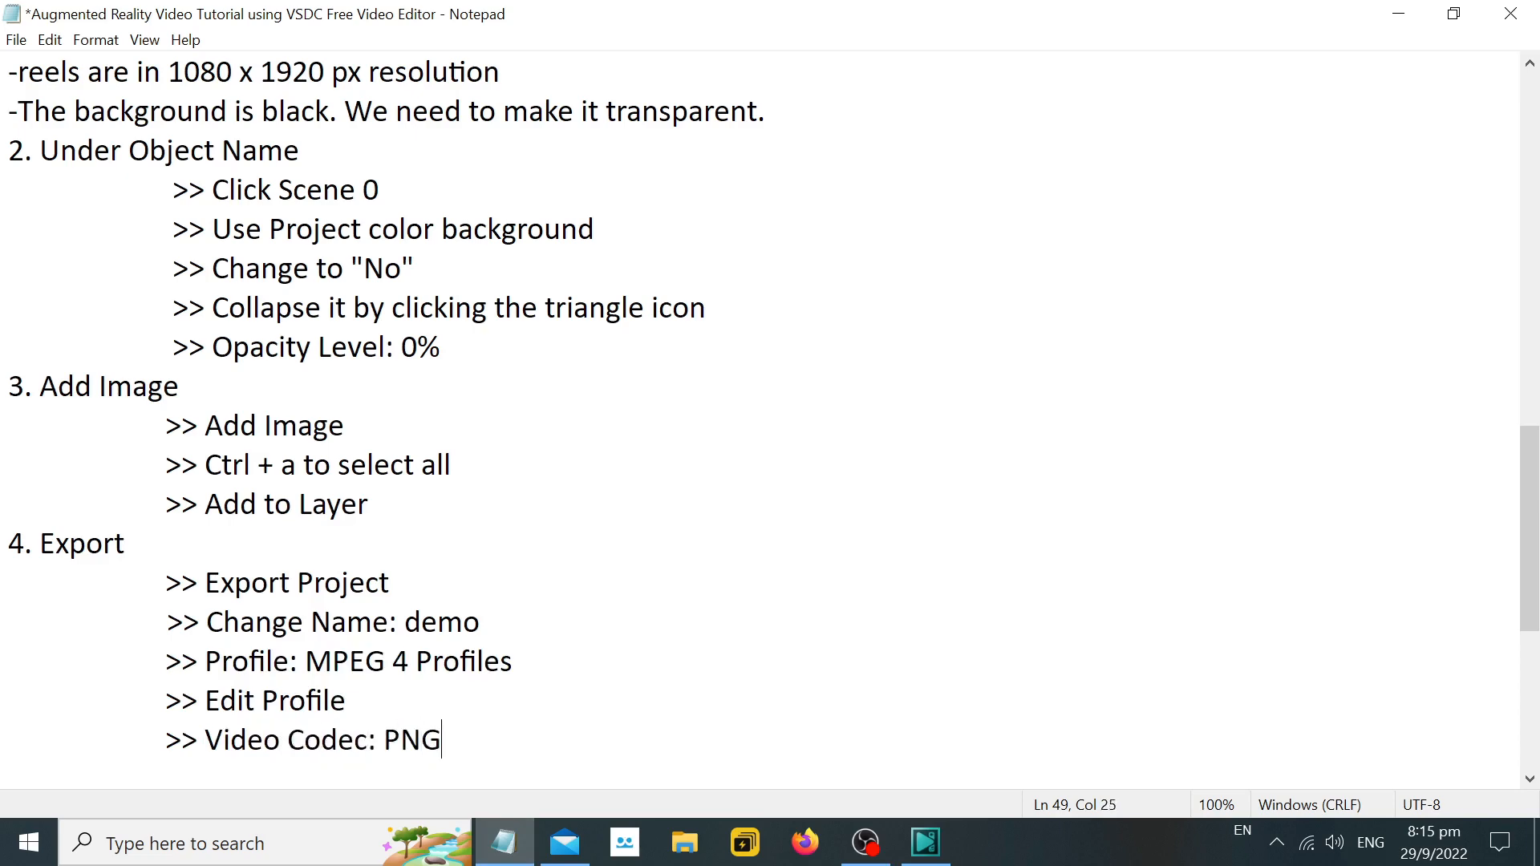
text( LOsse)
text(less)
Switch to VSDC, reopen the export profile to review its video codec, and apply the profile again.
click(925, 842)
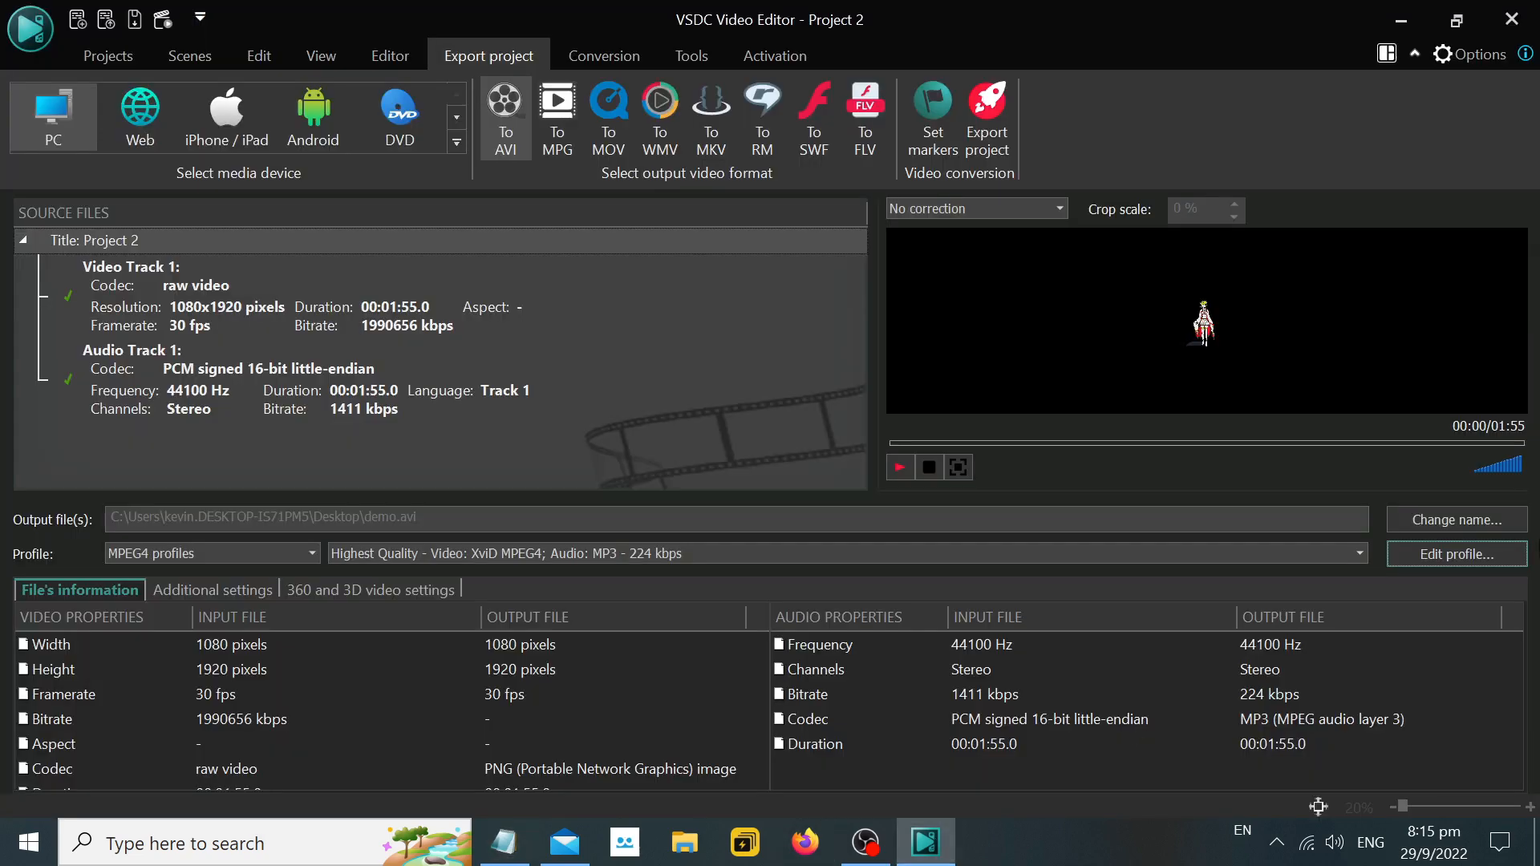
click(1489, 552)
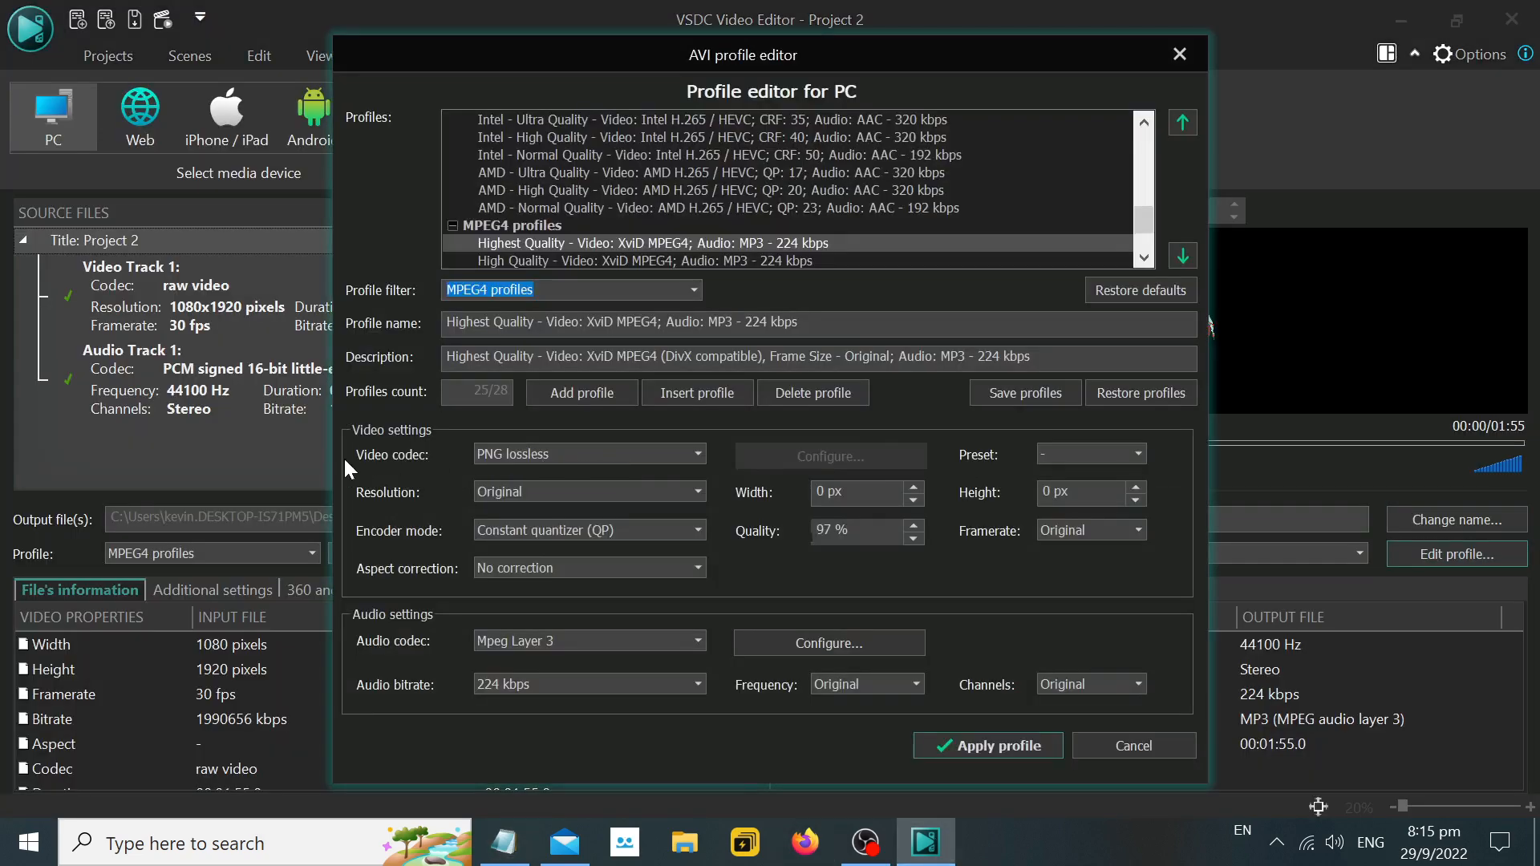
click(988, 746)
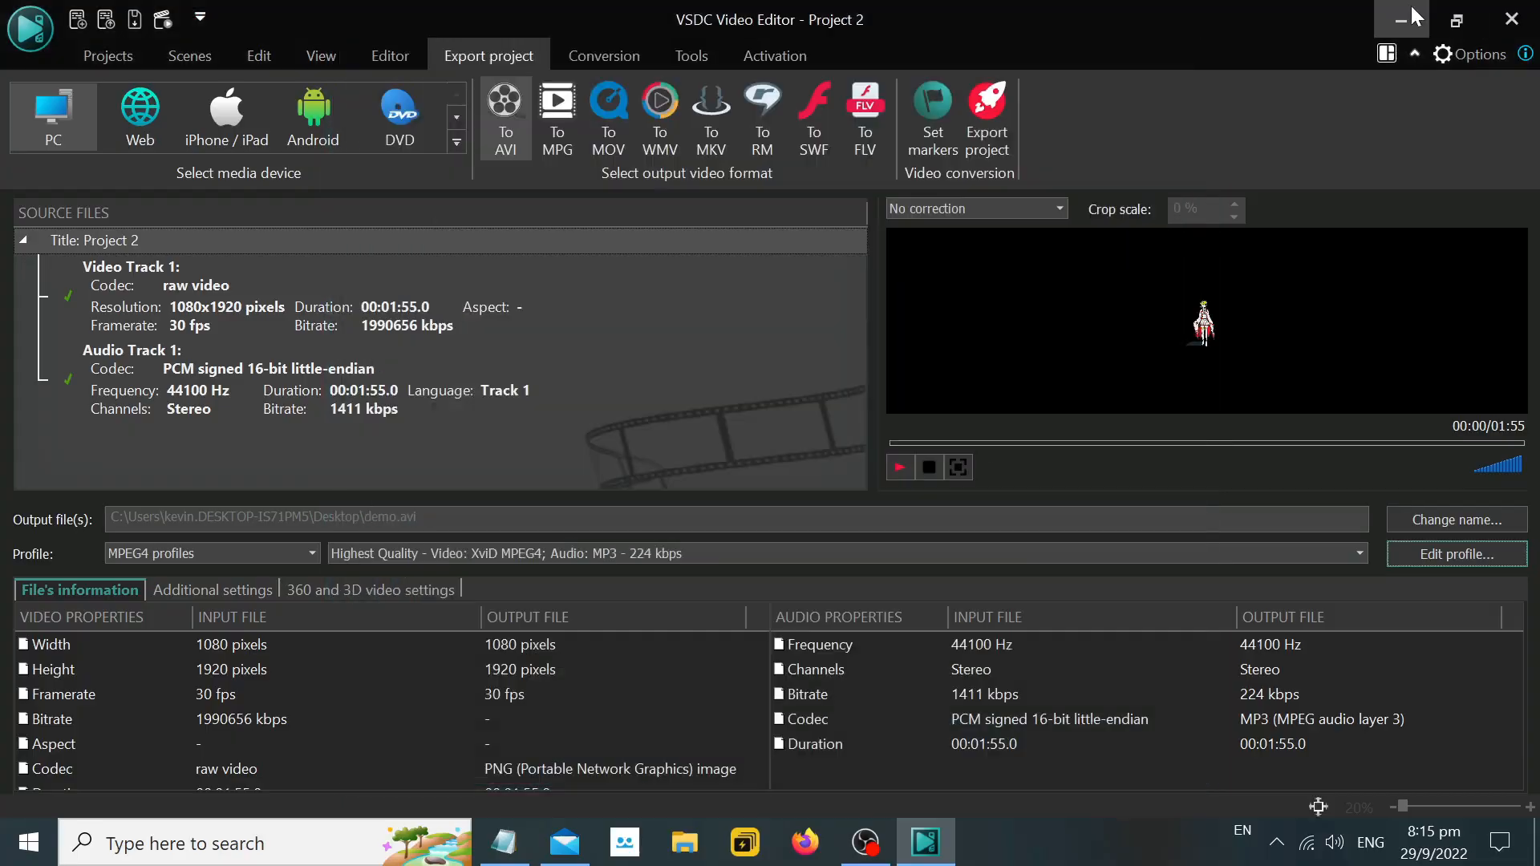
Return to Notepad and add the indented line ">> Apply Profile", followed by two line breaks.
key(alt+Tab)
key(Return)
key(Tab)
key(Tab)
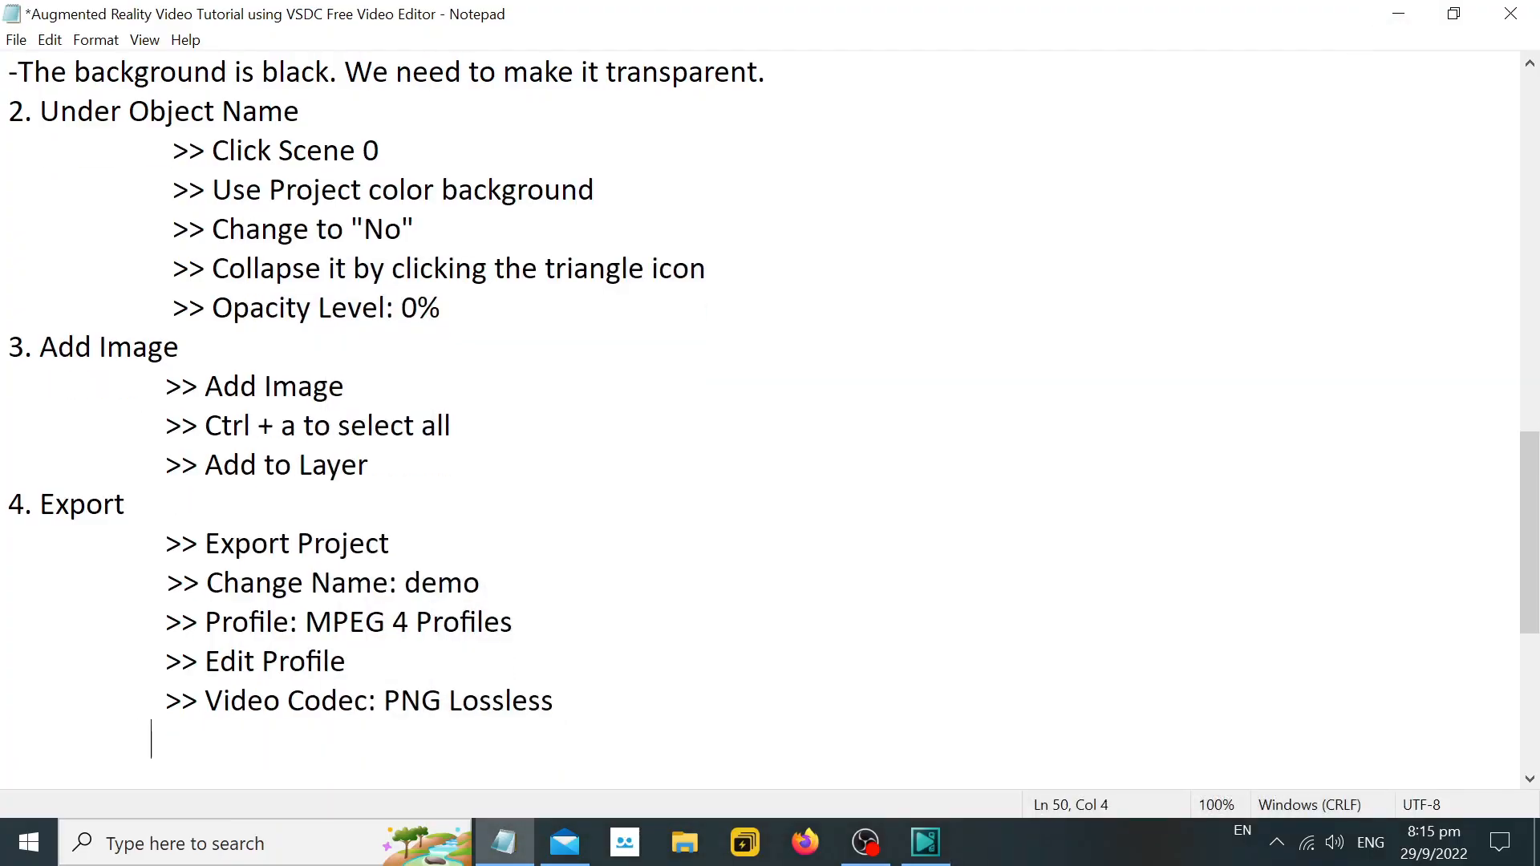
text(>> Apply Profile)
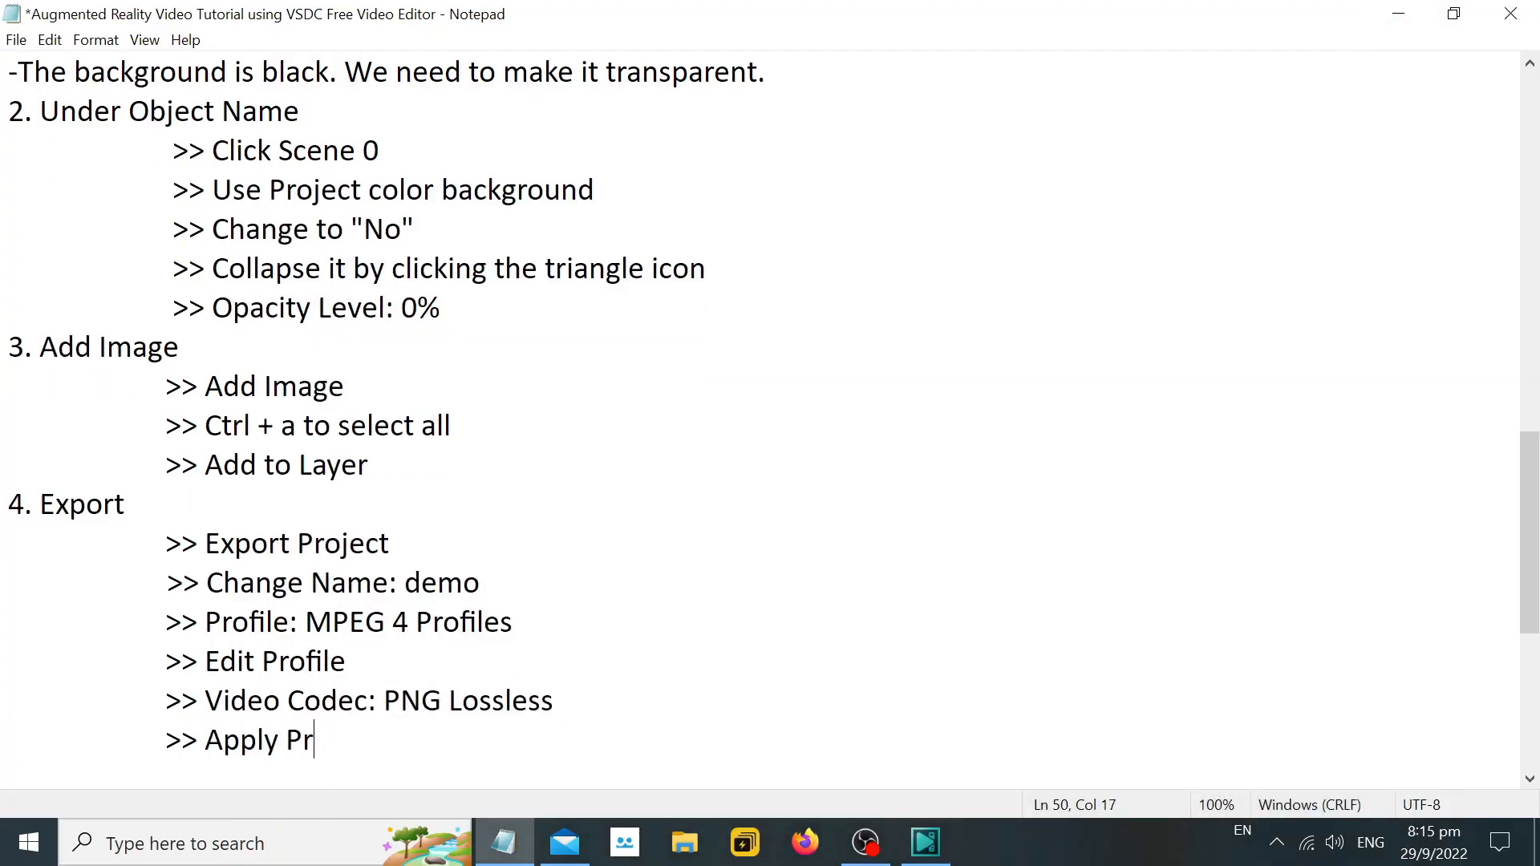
key(Return)
key(Return)
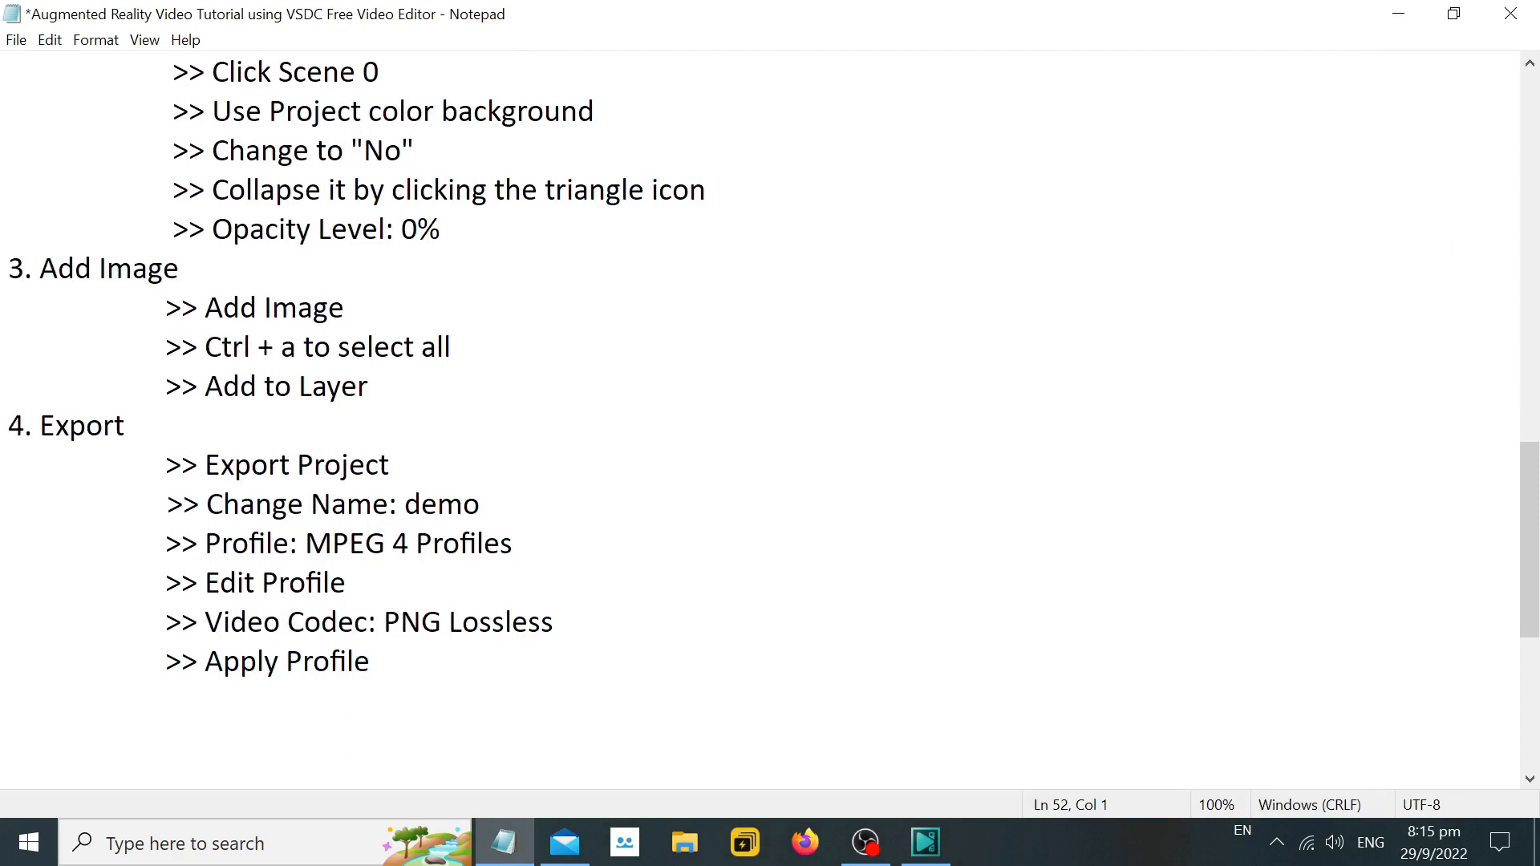
Switch to VSDC and export the project to demo.avi, continuing past the export notice.
click(925, 842)
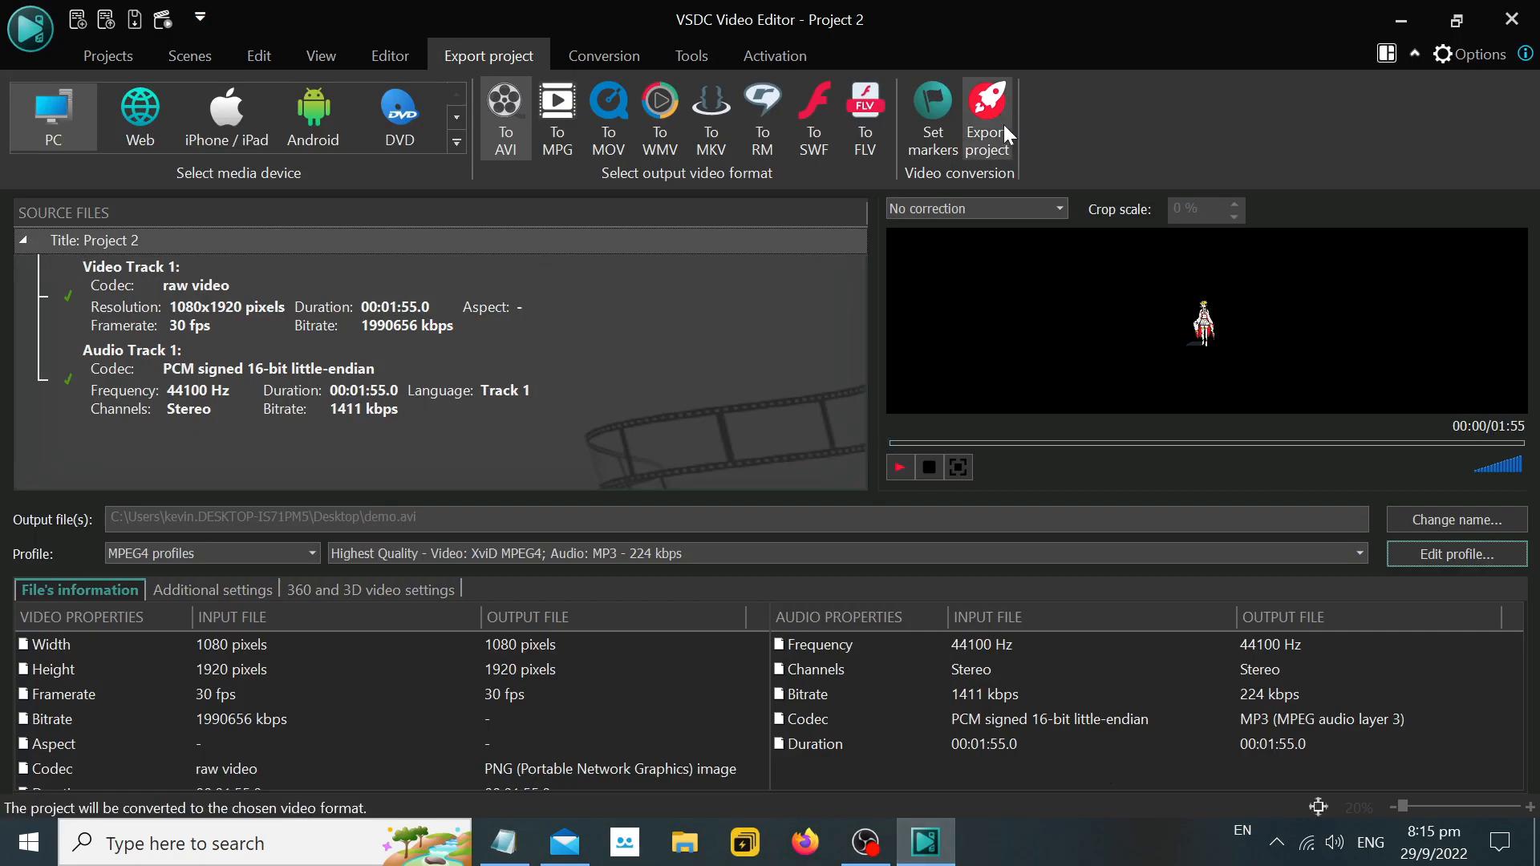
click(1003, 122)
click(950, 750)
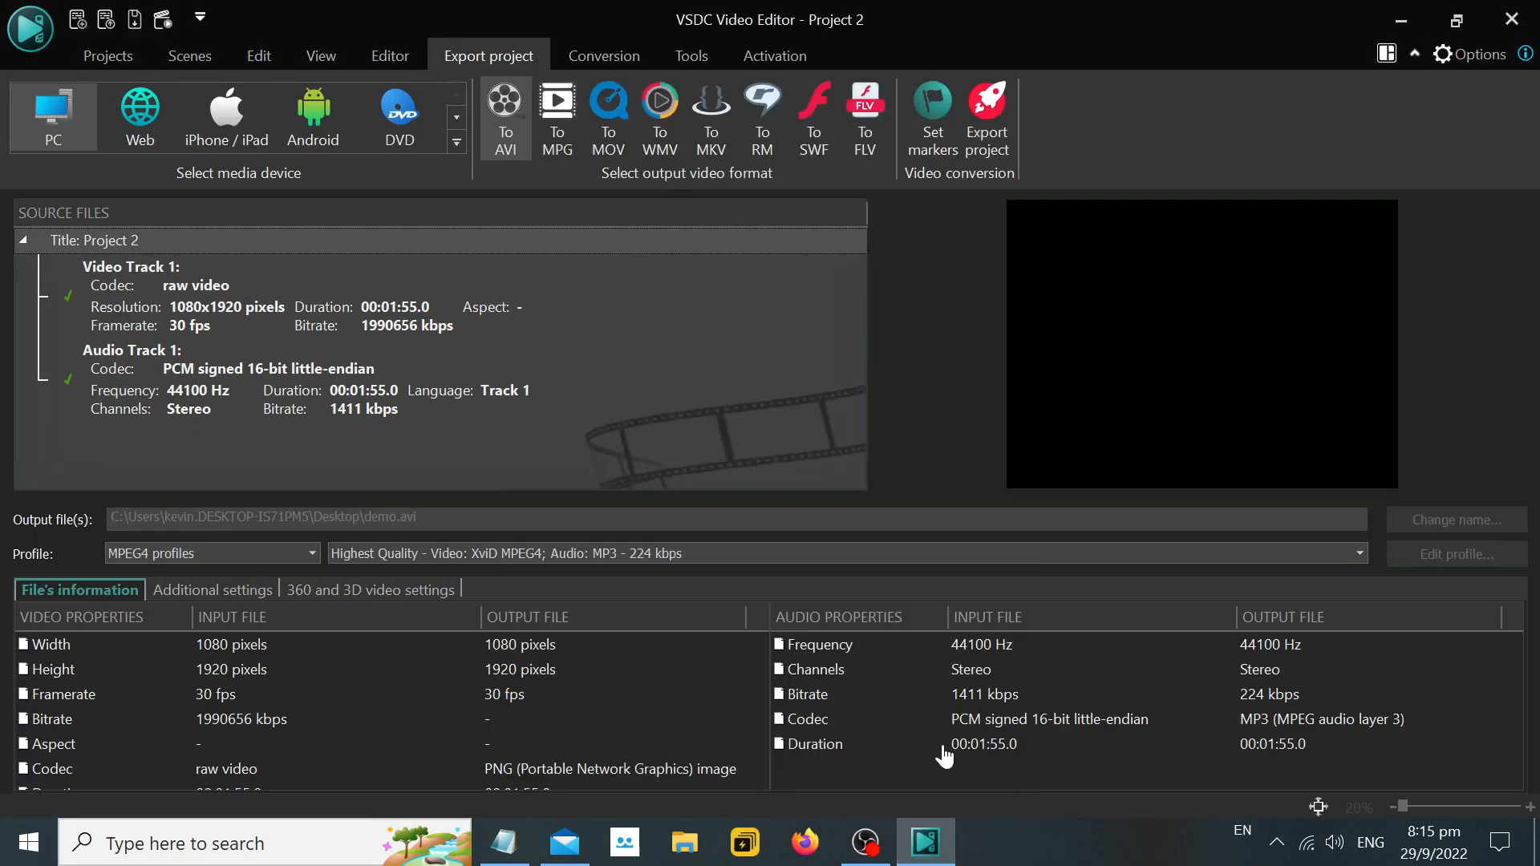
Return to Notepad and add the indented lines ">> Export Project" and ">> Continue" under the Export section.
click(503, 842)
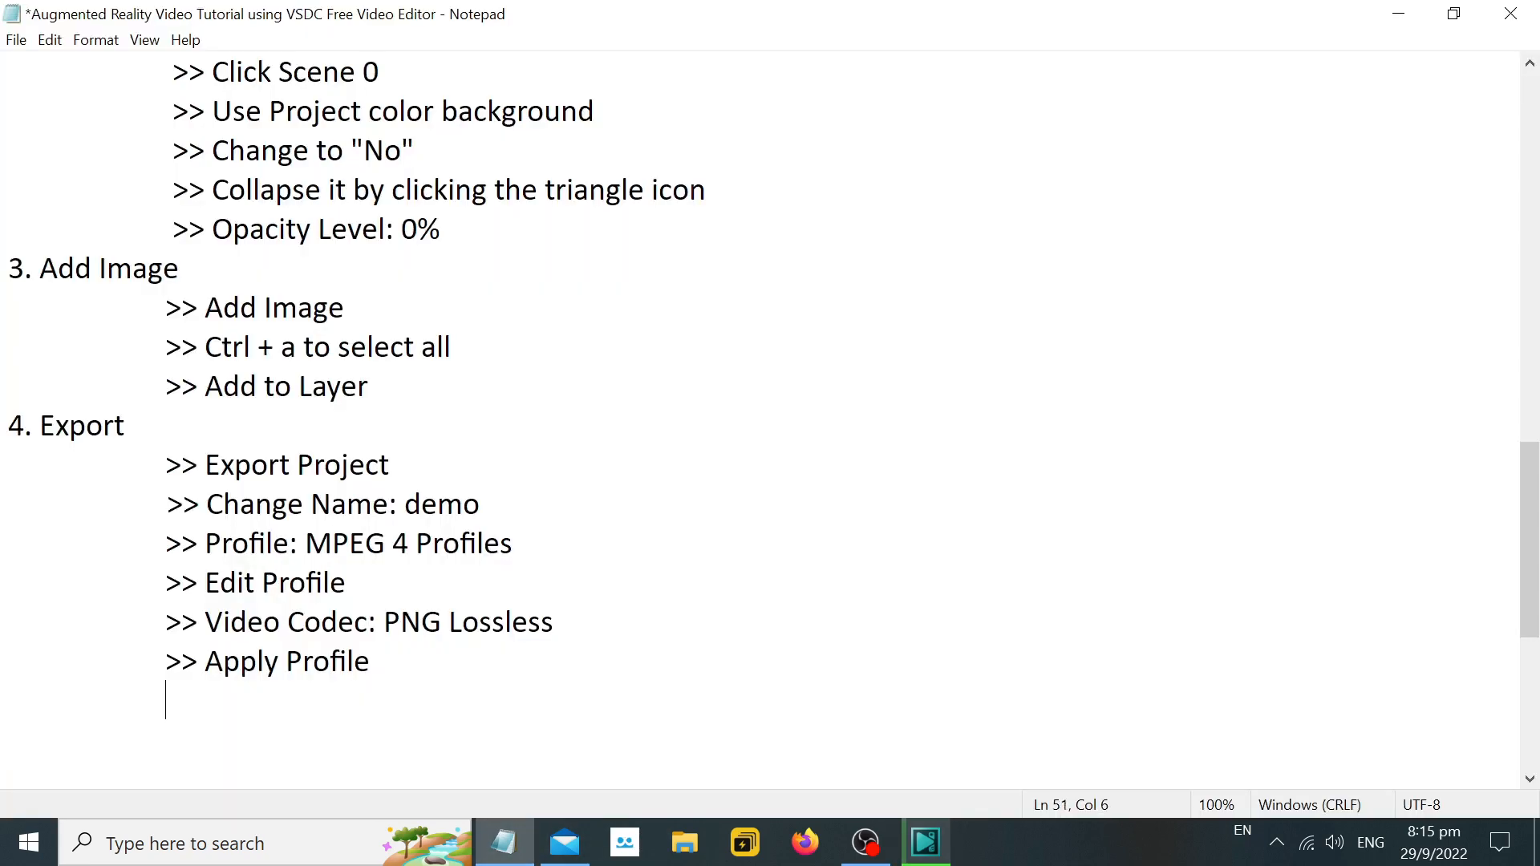
text(>> Expoort)
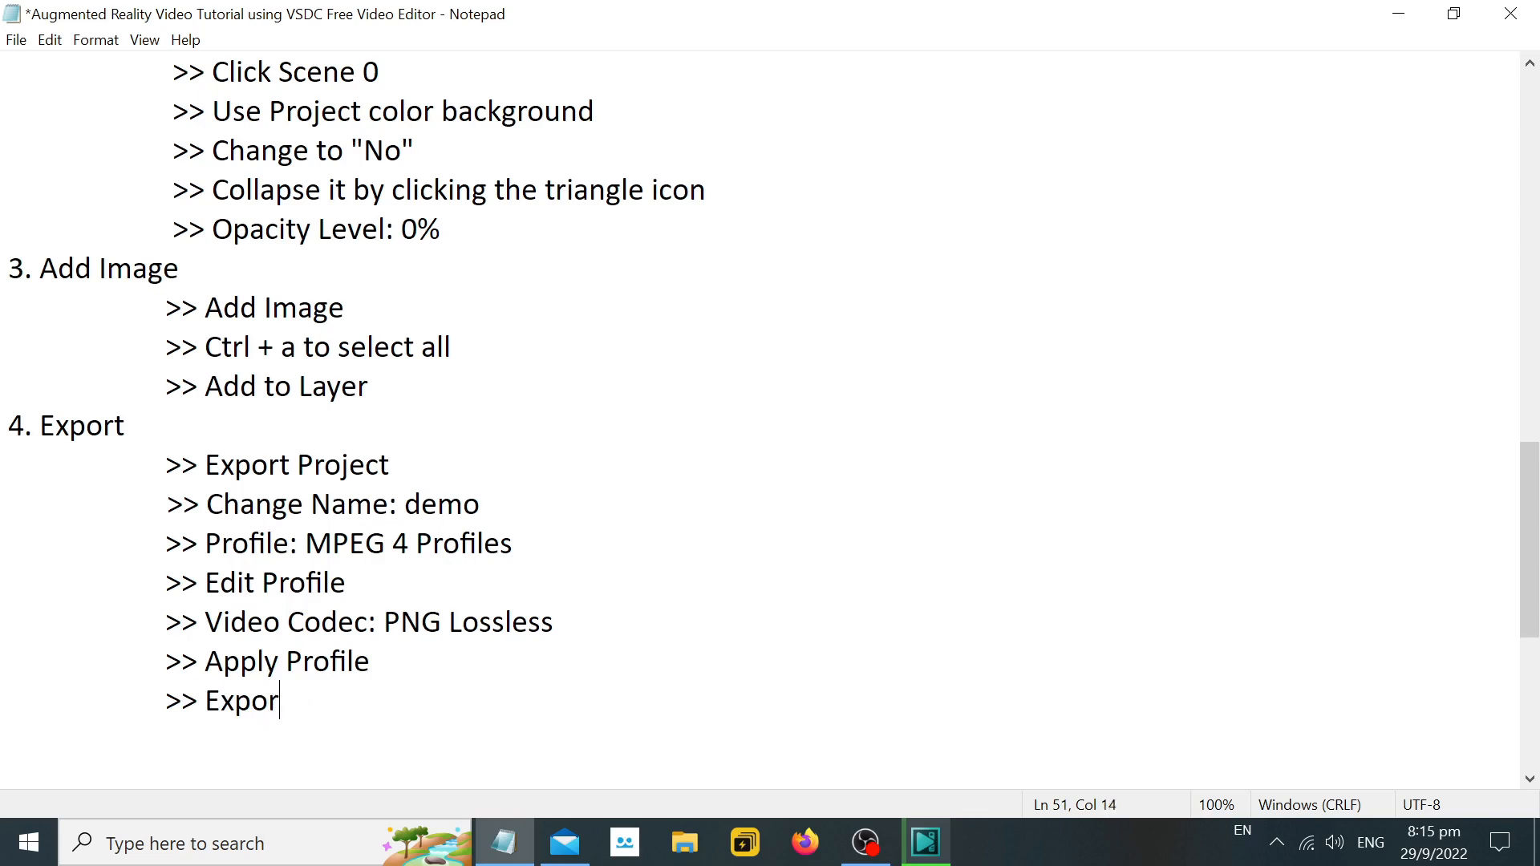
text(t Project)
key(Return)
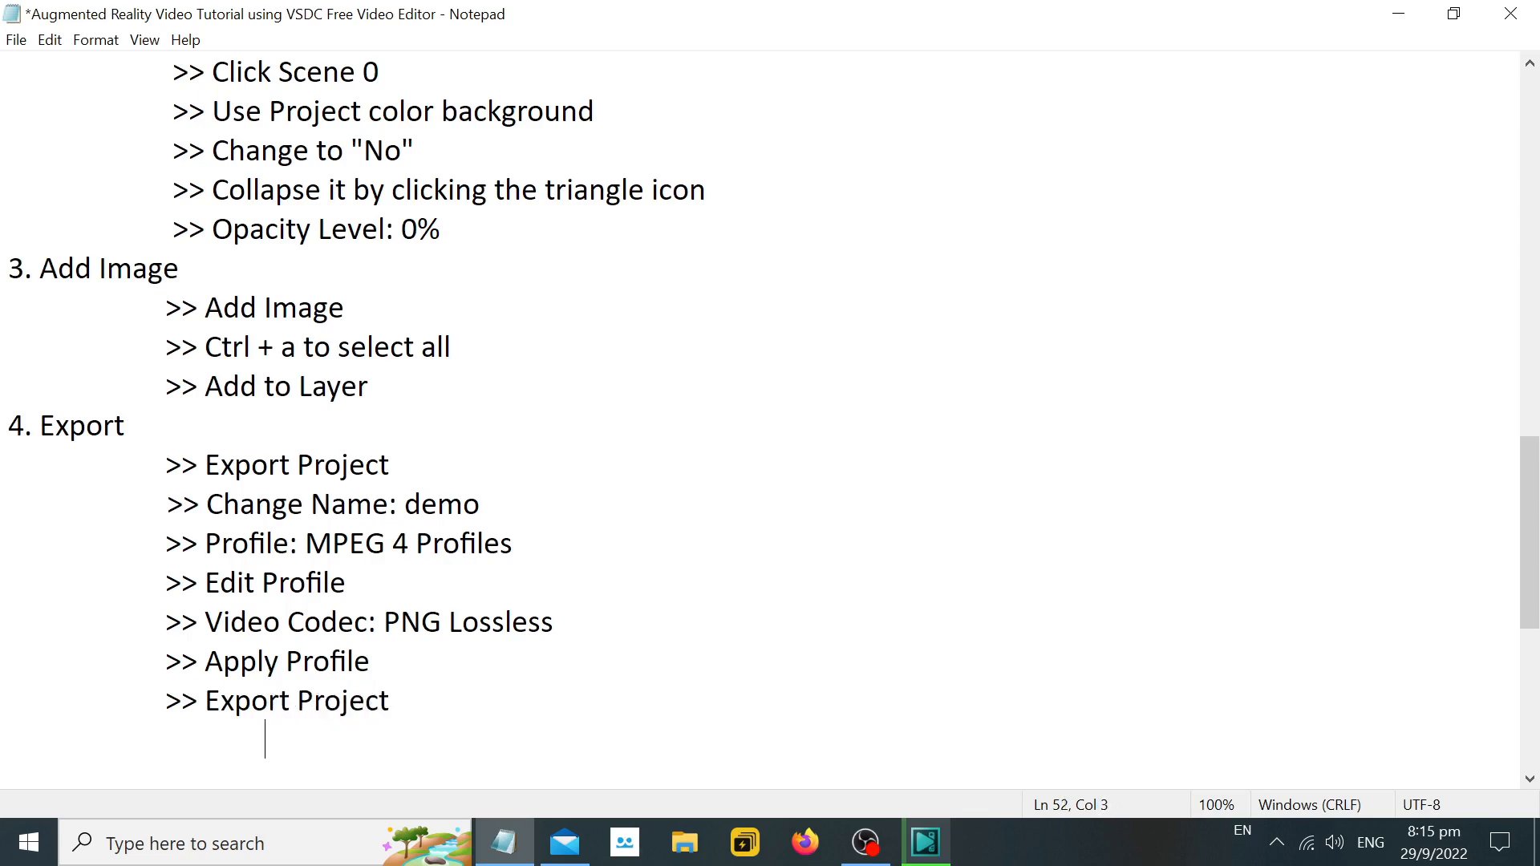
text(>> Continue)
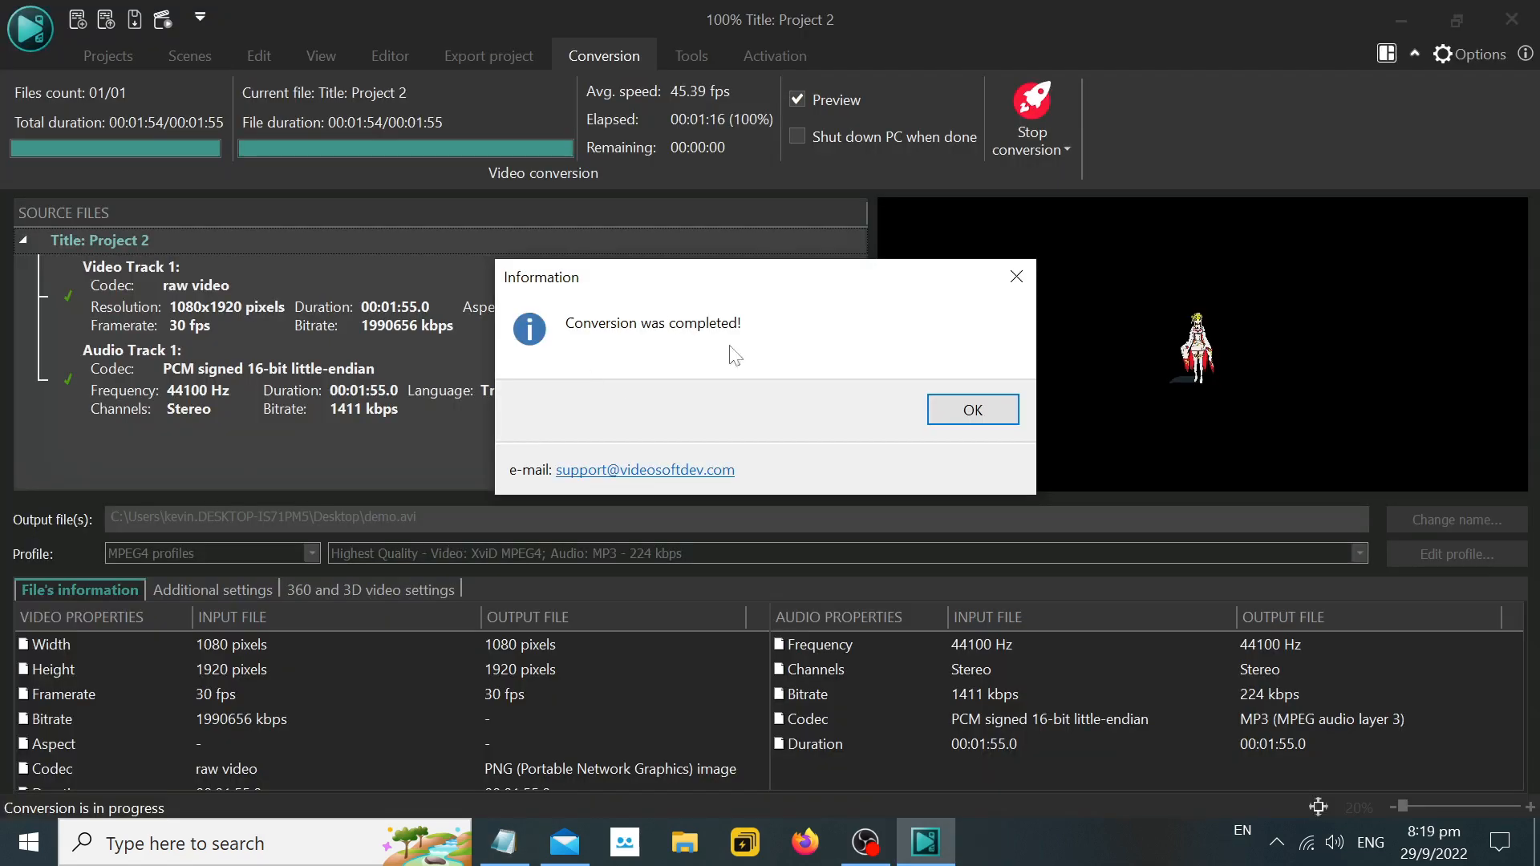
Dismiss VSDC's conversion notice and close the editor without saving Project 2.
click(974, 411)
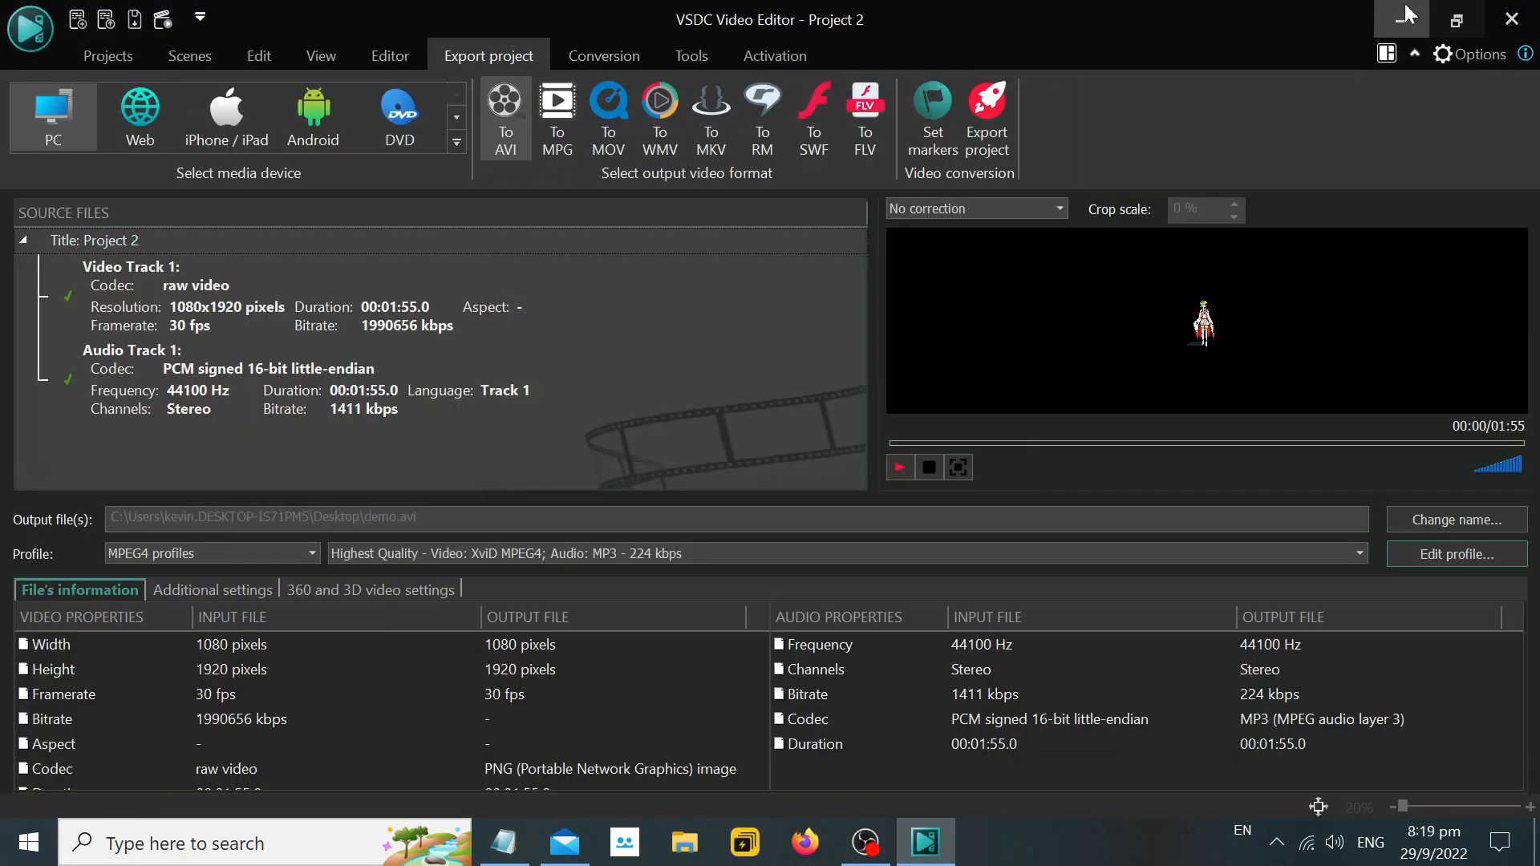
click(1513, 19)
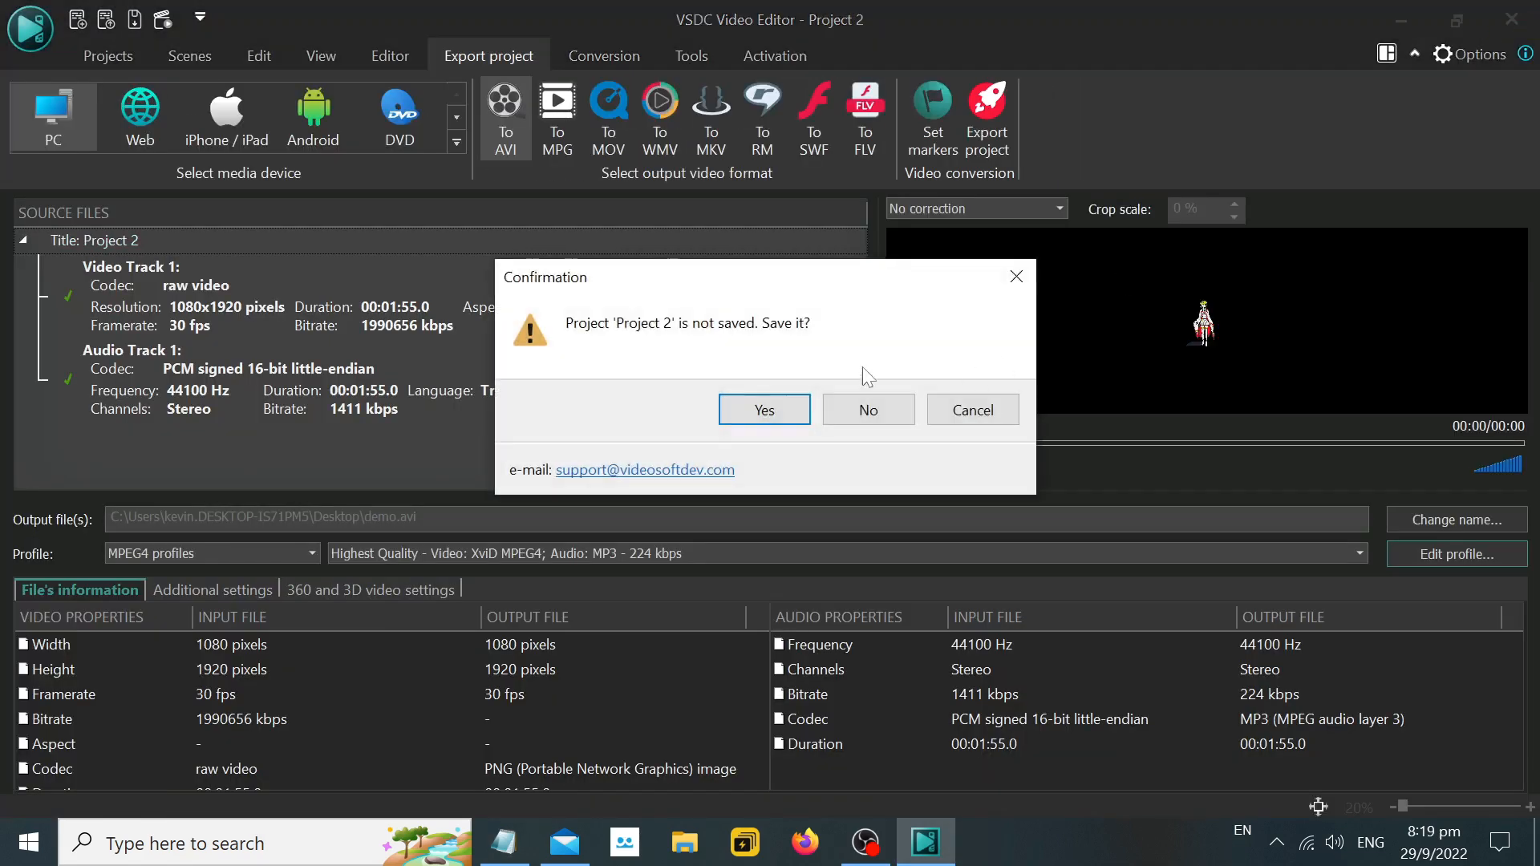
click(868, 410)
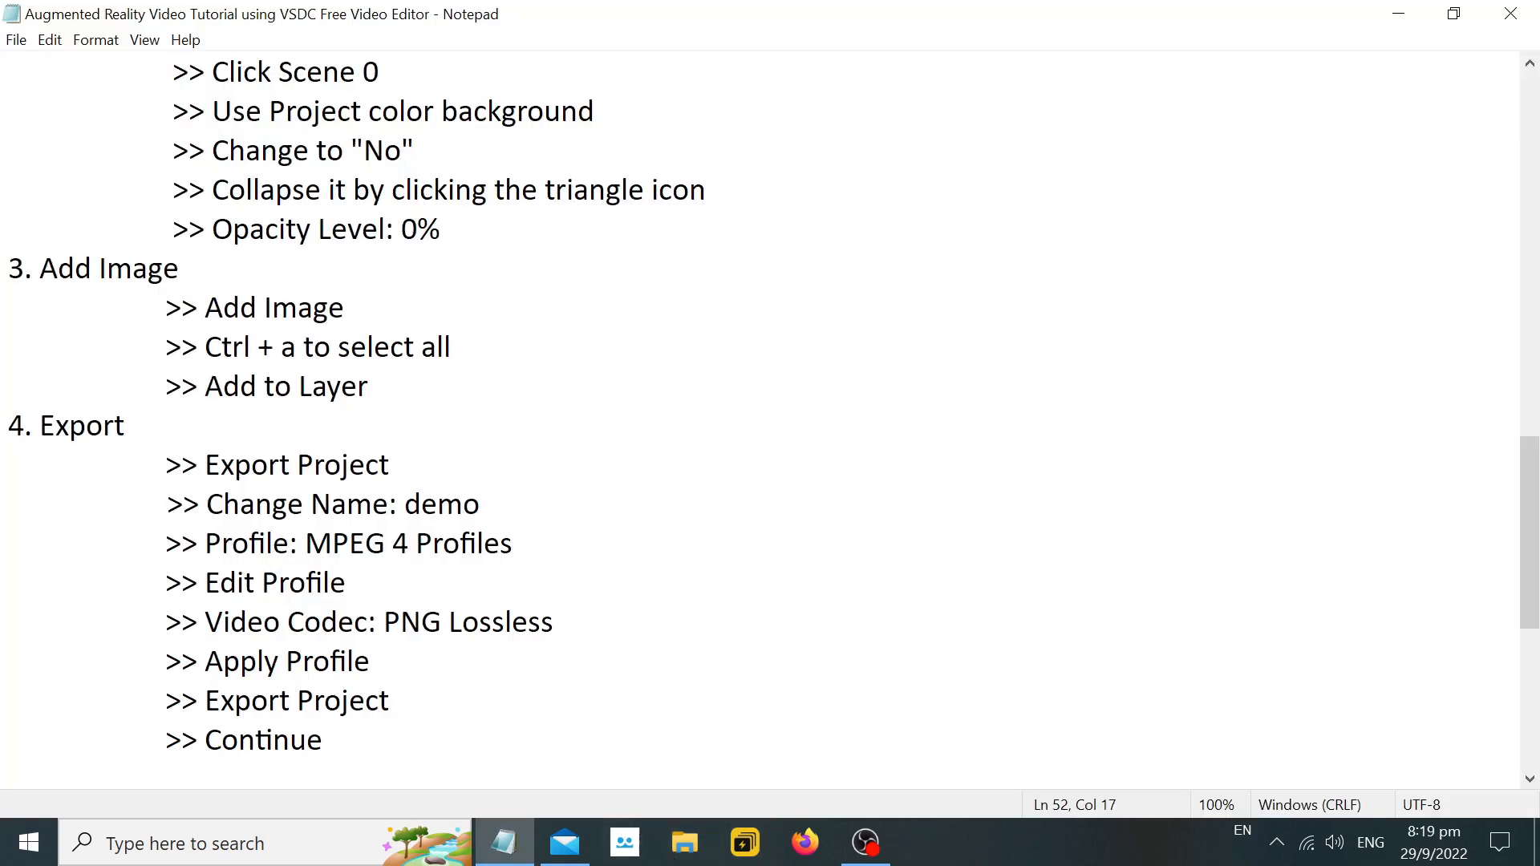
In the Notepad walkthrough, leave a blank line after ">> Continue" and add the heading "5. Re-open VSDC Free Video Editor".
scroll(762, 417, up, 4)
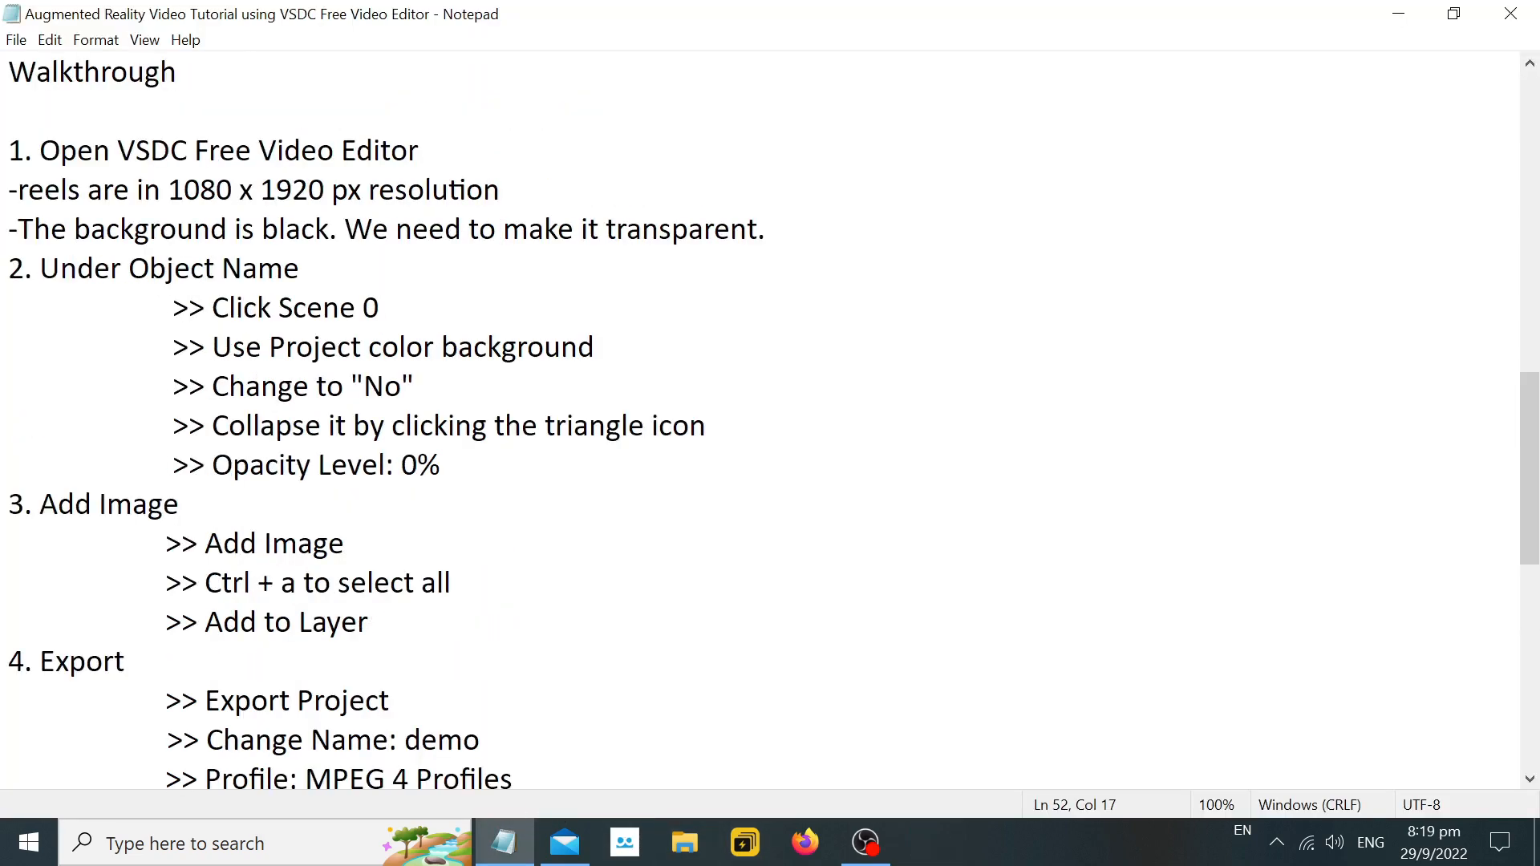
scroll(762, 417, down, 4)
scroll(762, 417, up, 3)
scroll(762, 417, down, 4)
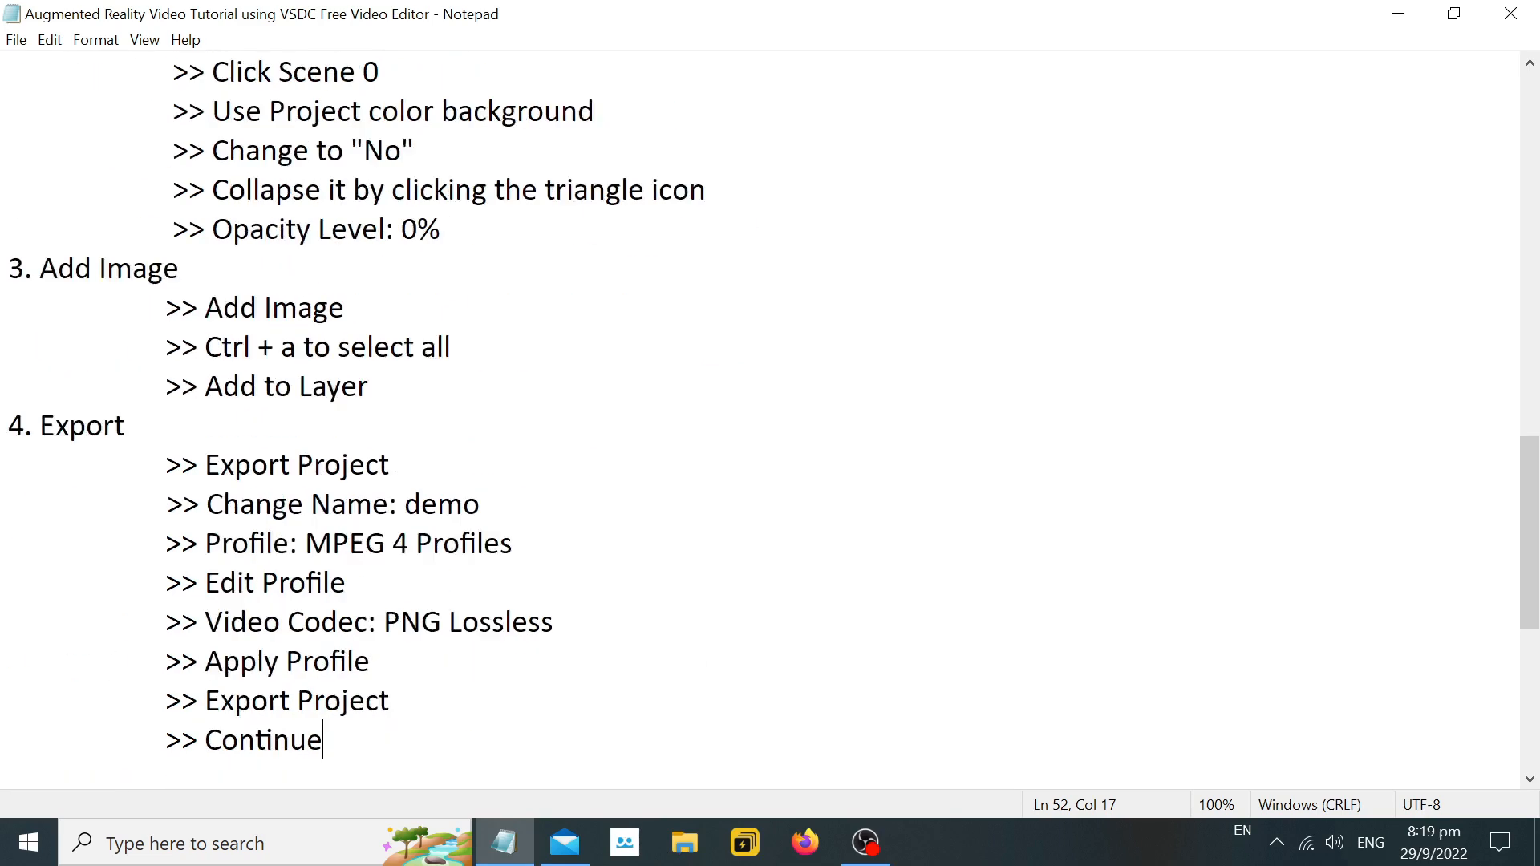
key(Return)
key(Return)
text(4)
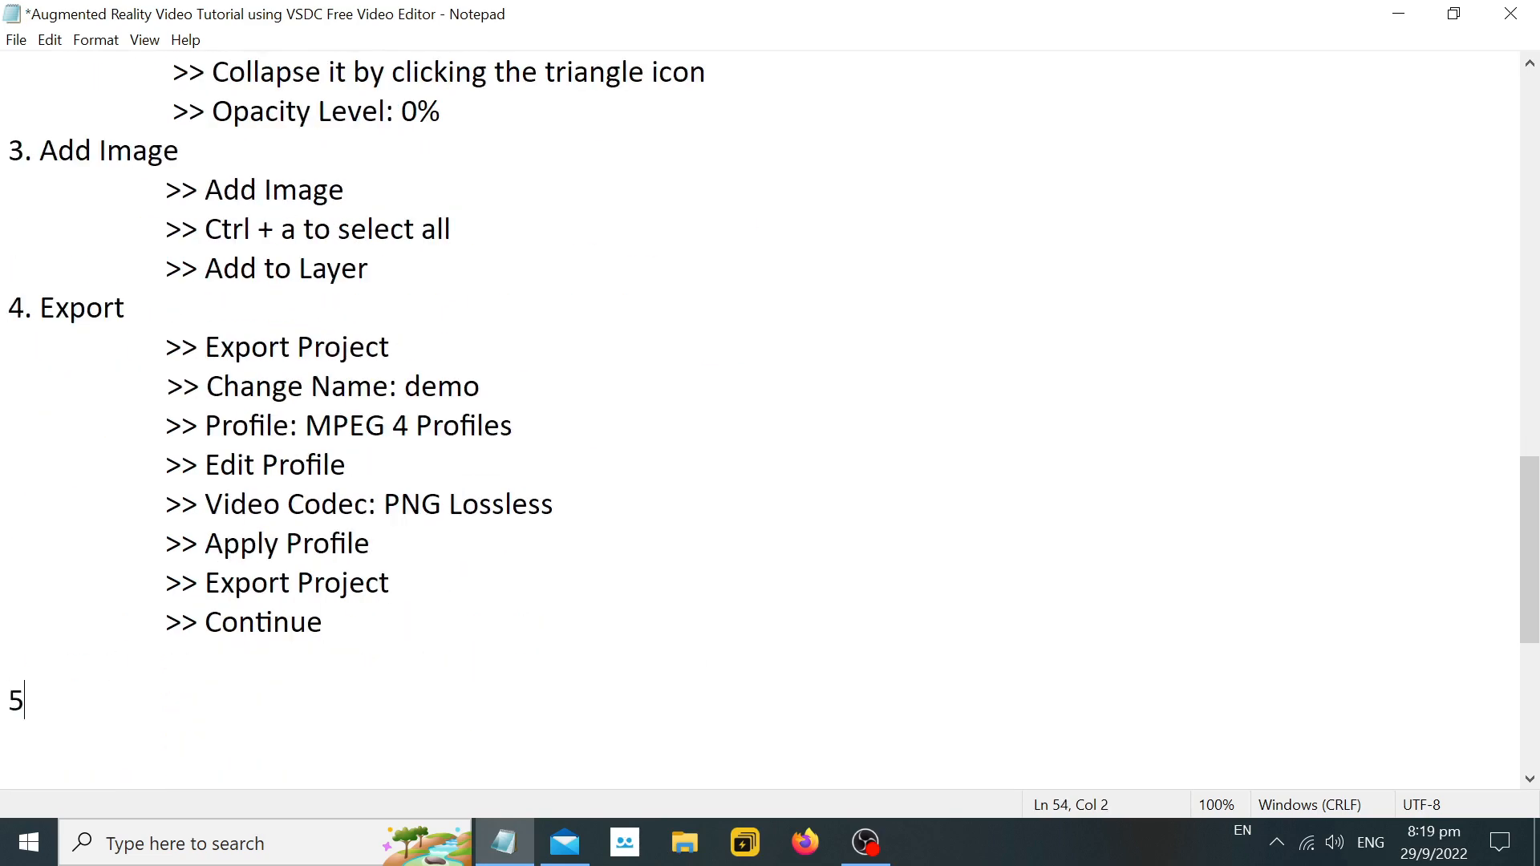
text(. Re-open VSDC Free D)
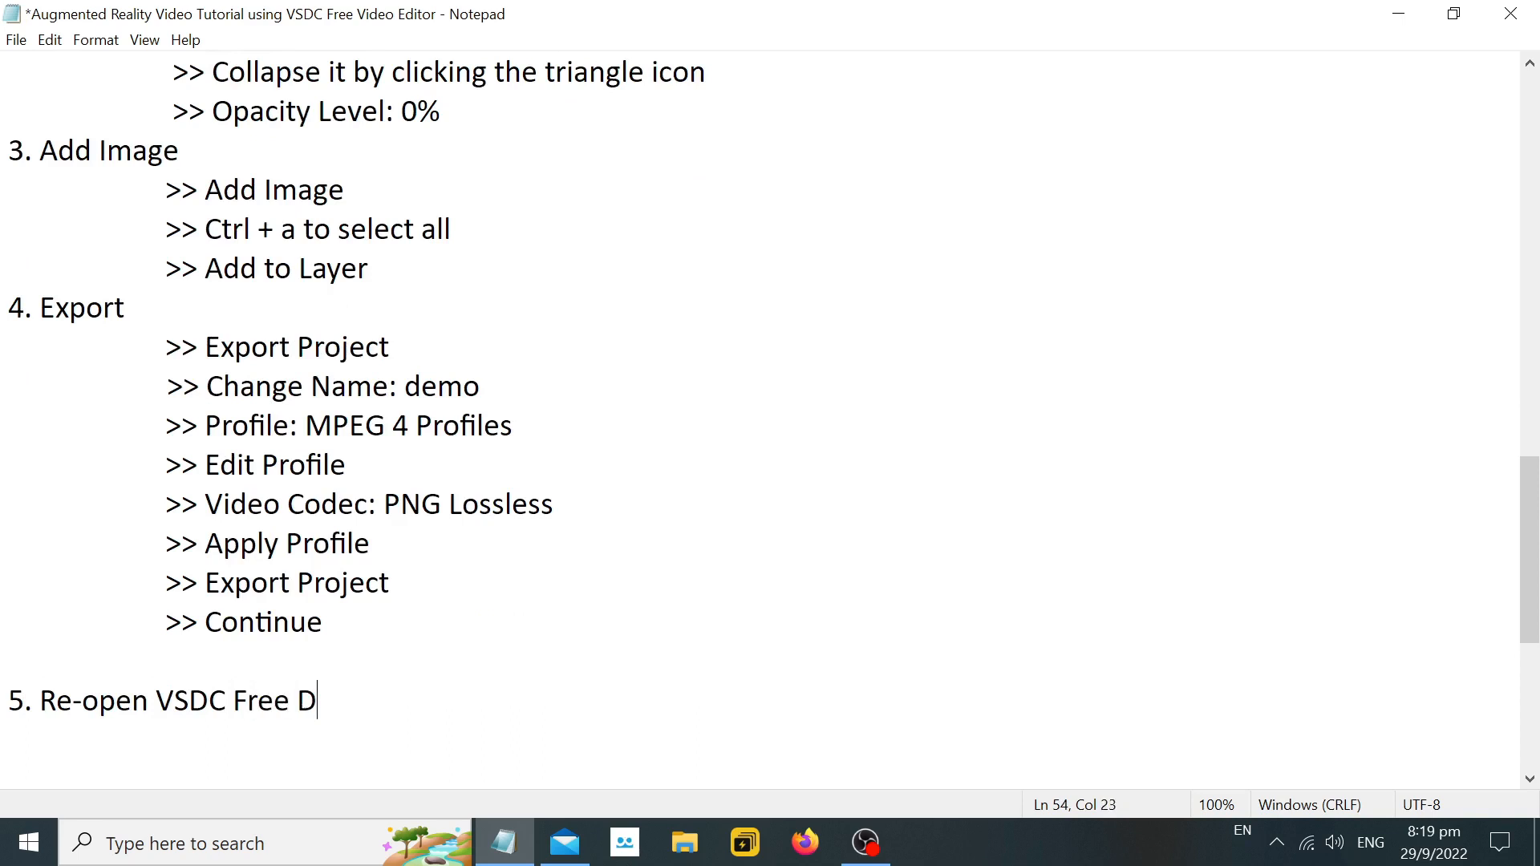
key(BackSpace)
text(Video Editor)
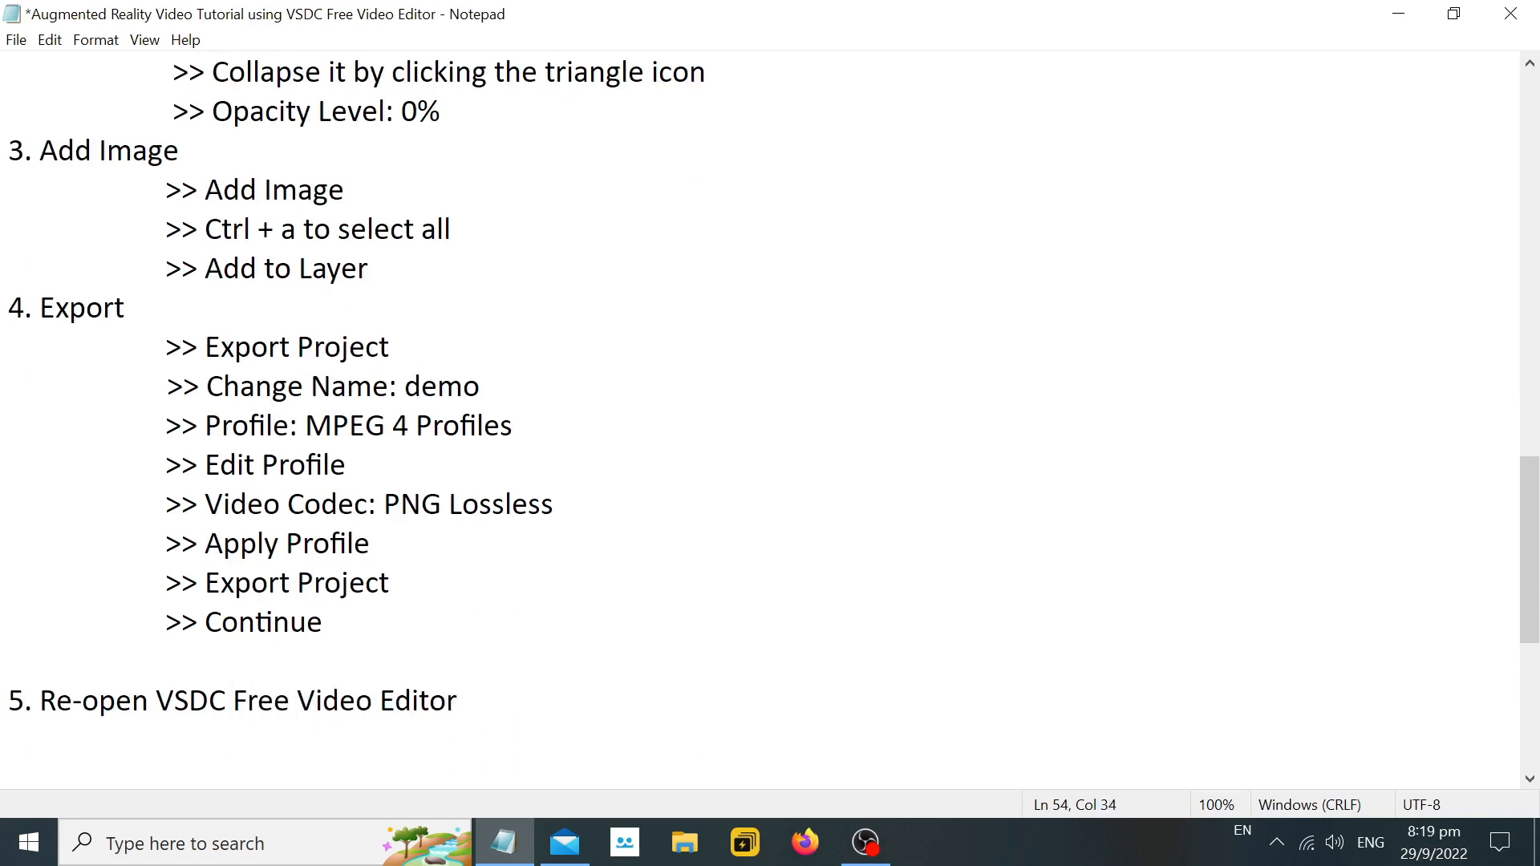
Relaunch VSDC, dismiss the Pro upgrade offer, and create a new 1080 x 1920 project at 30 fps.
click(298, 840)
click(301, 541)
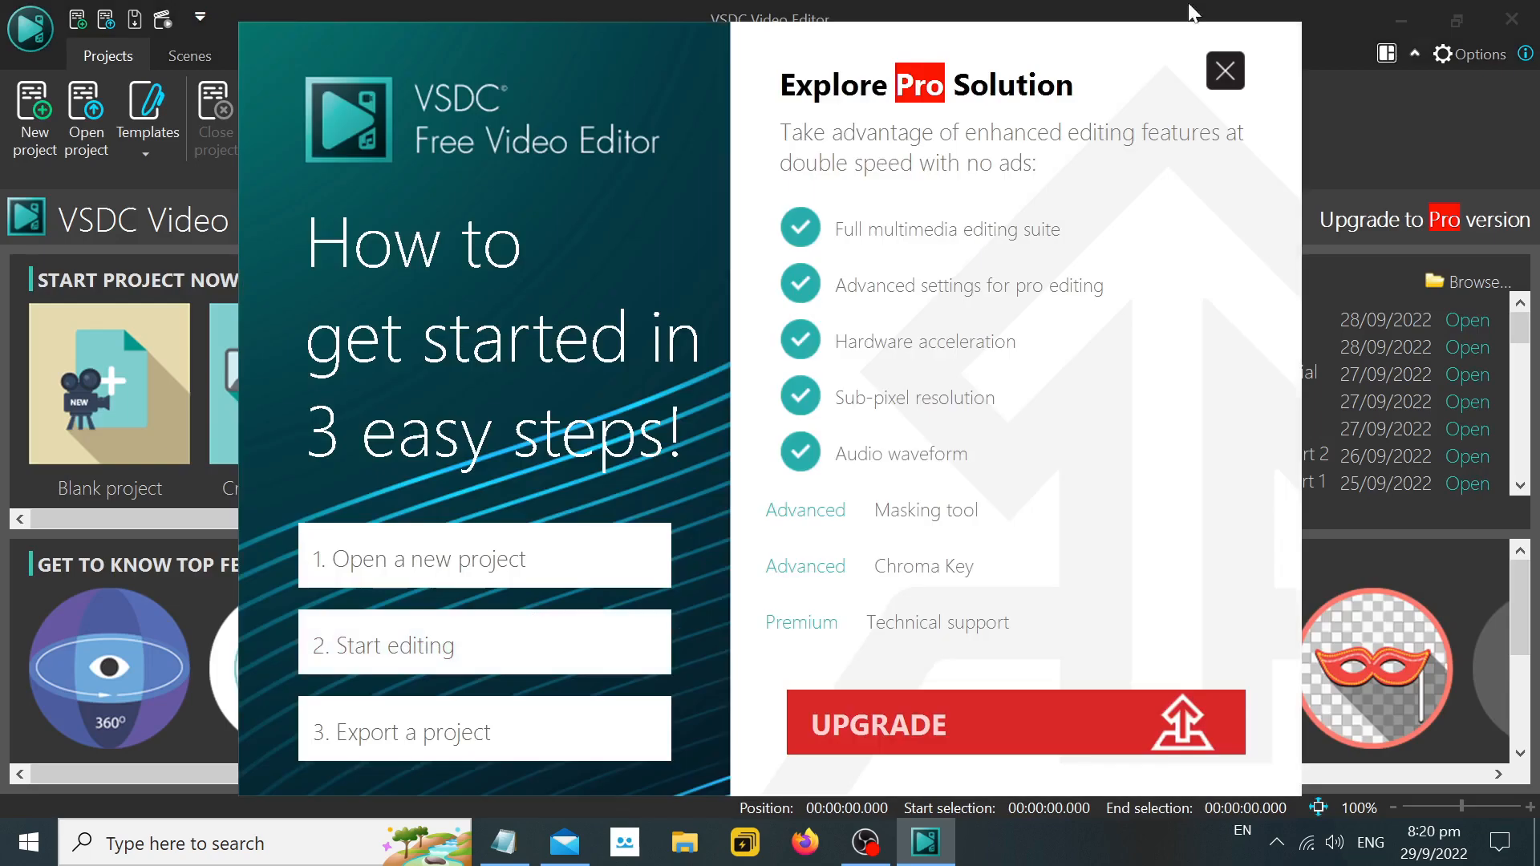
click(1231, 80)
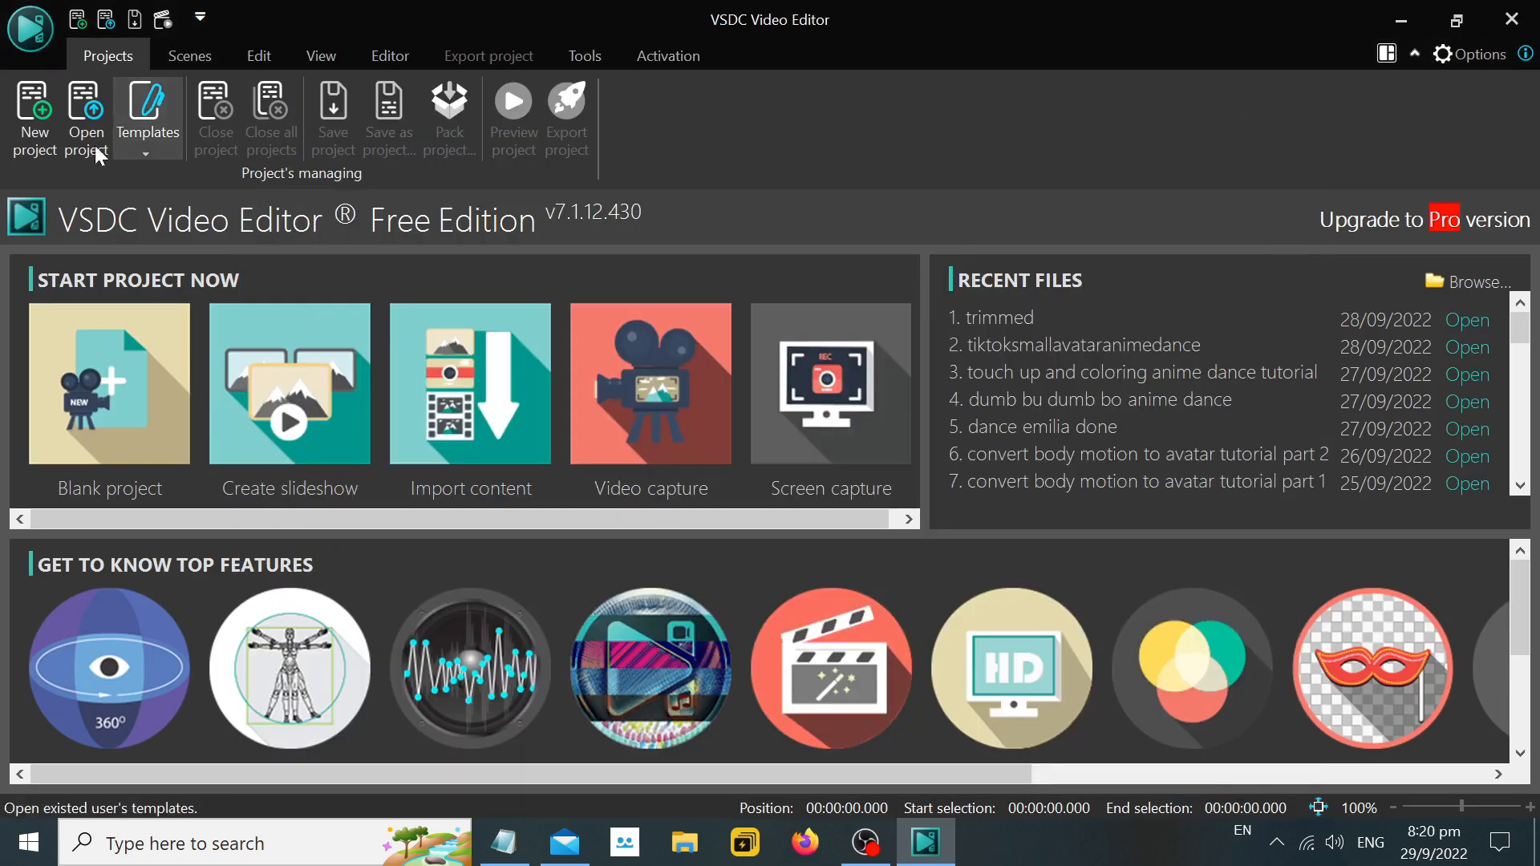
click(45, 141)
click(1017, 671)
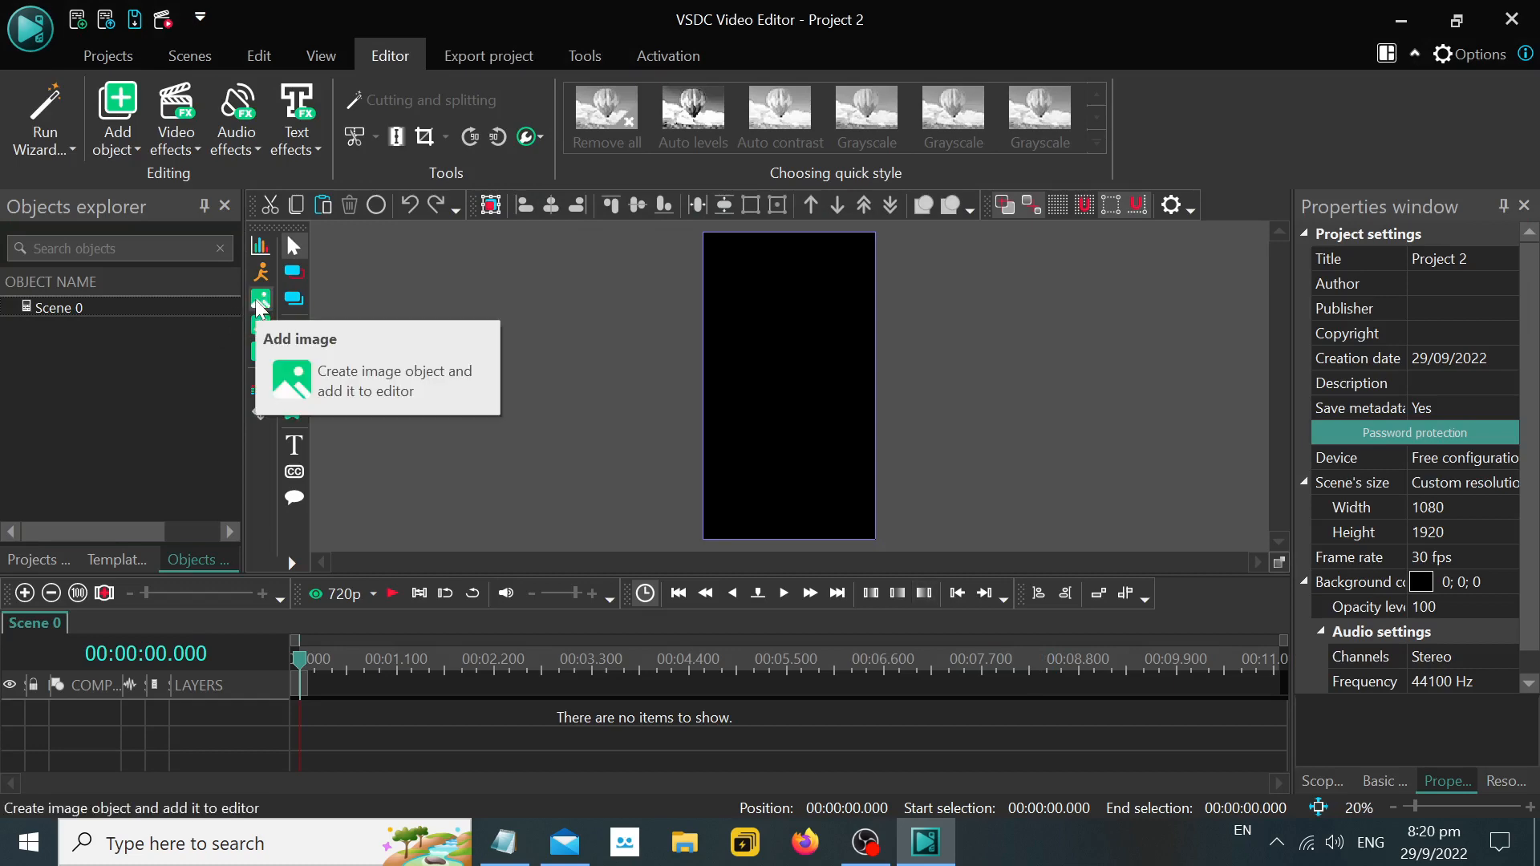
Return to Notepad and add the indented line ">> Add Video" under step 5, followed by an indented ">>" line.
click(525, 848)
key(Return)
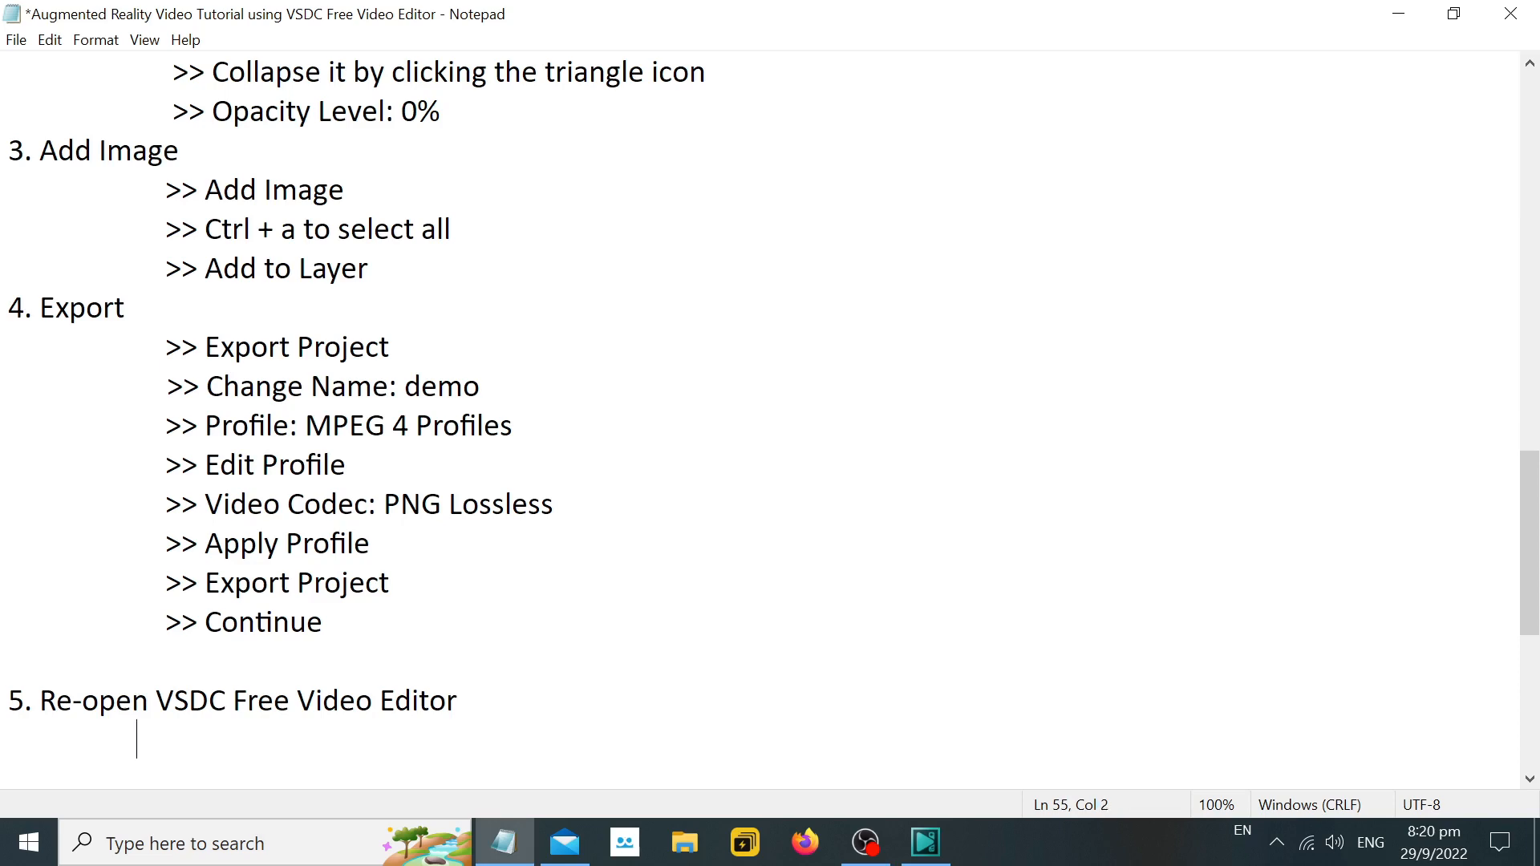
text(>> Add Video)
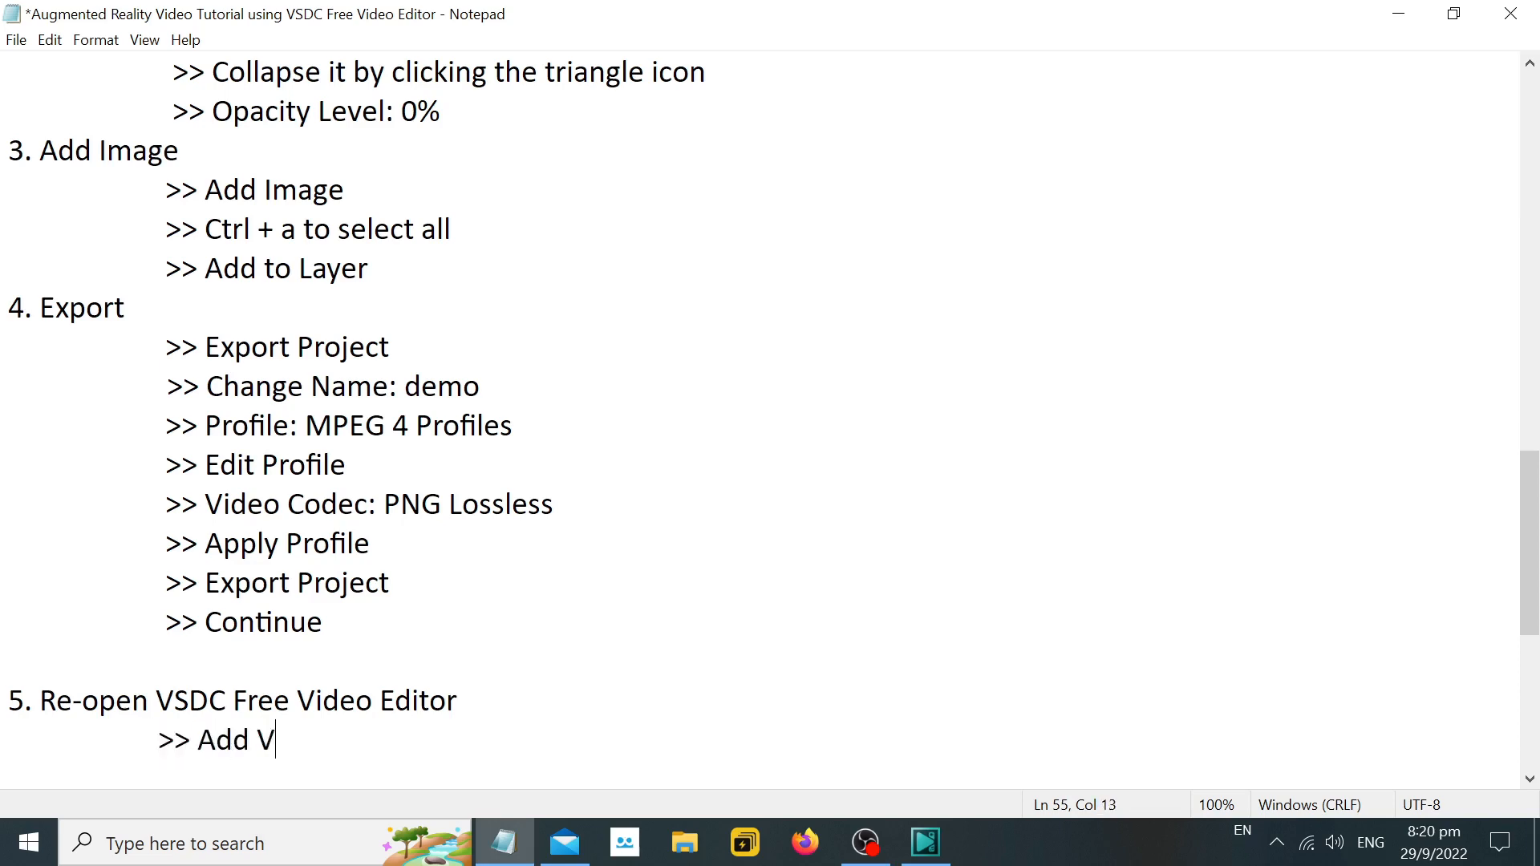
key(Return)
key(Tab)
key(Tab)
text(>>)
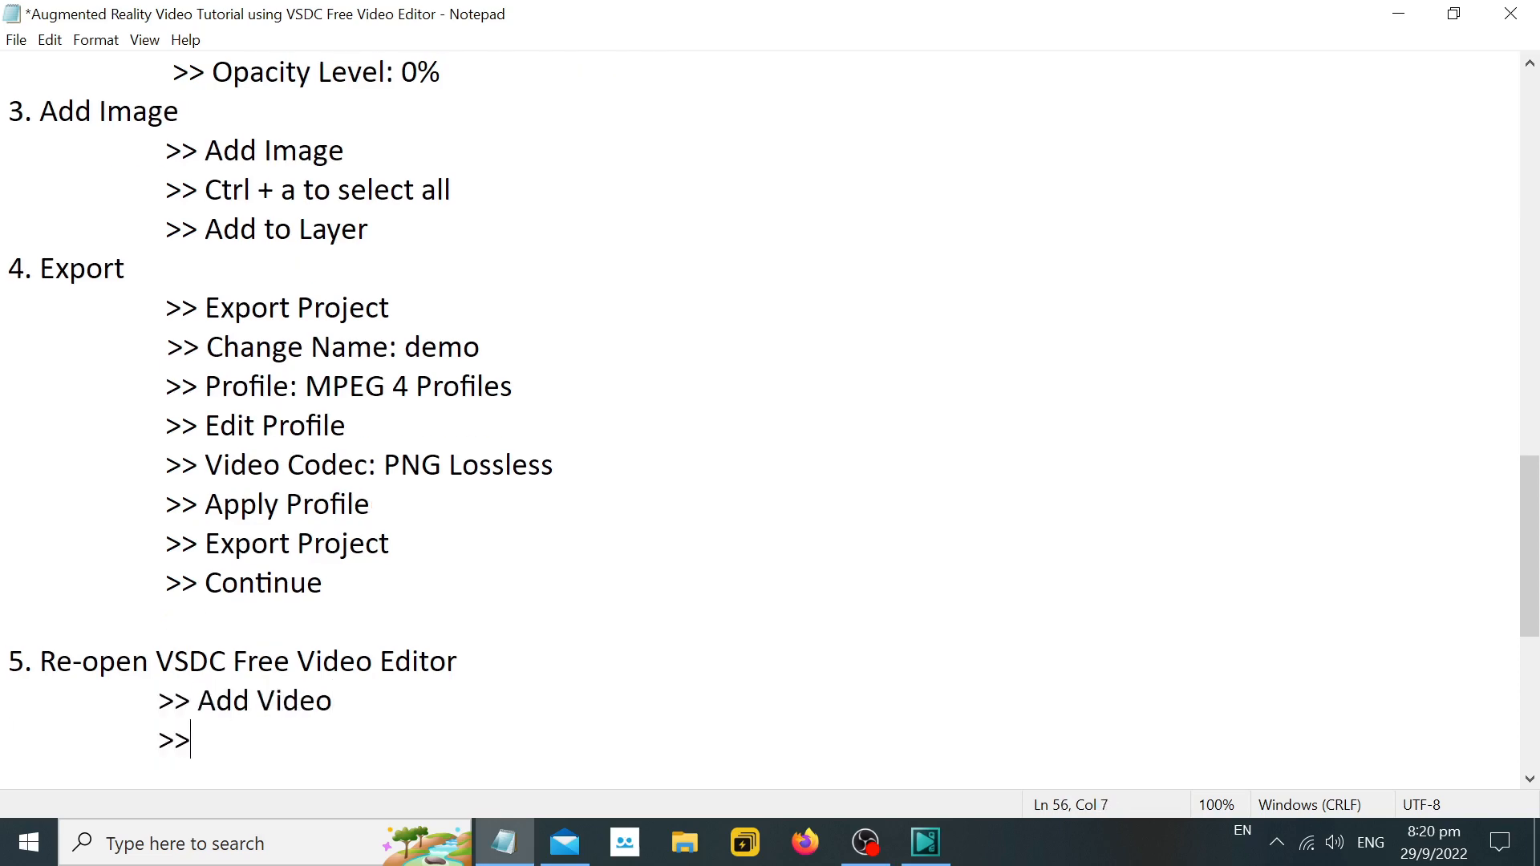
Switch to VSDC and add the real-life room video from the Desktop on a new layer, starting from the cursor position.
click(926, 842)
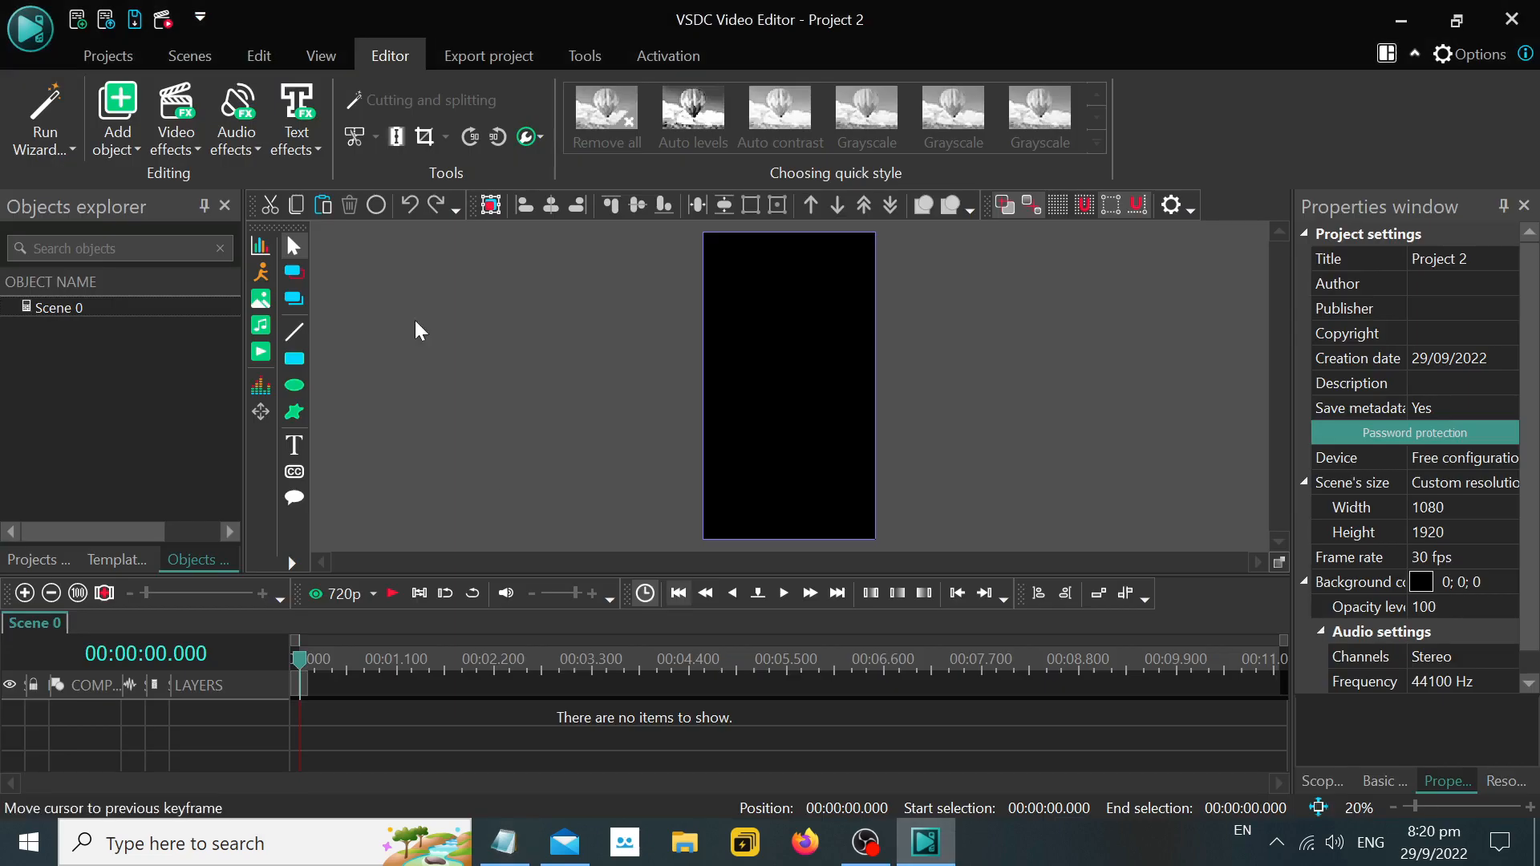
click(260, 352)
scroll(810, 417, down, 10)
scroll(818, 401, up, 5)
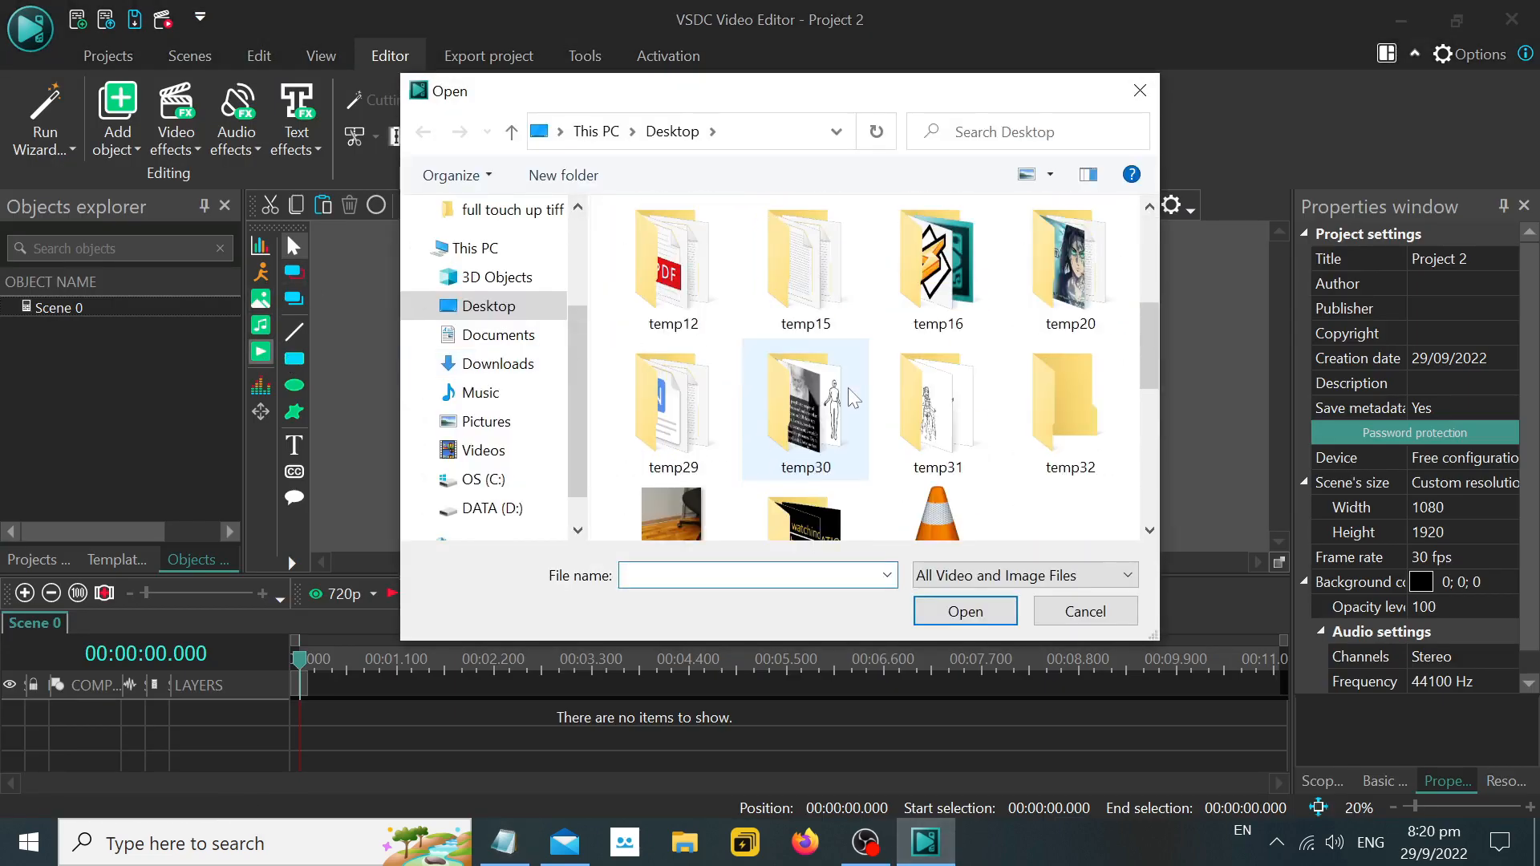
scroll(827, 389, down, 3)
double_click(700, 295)
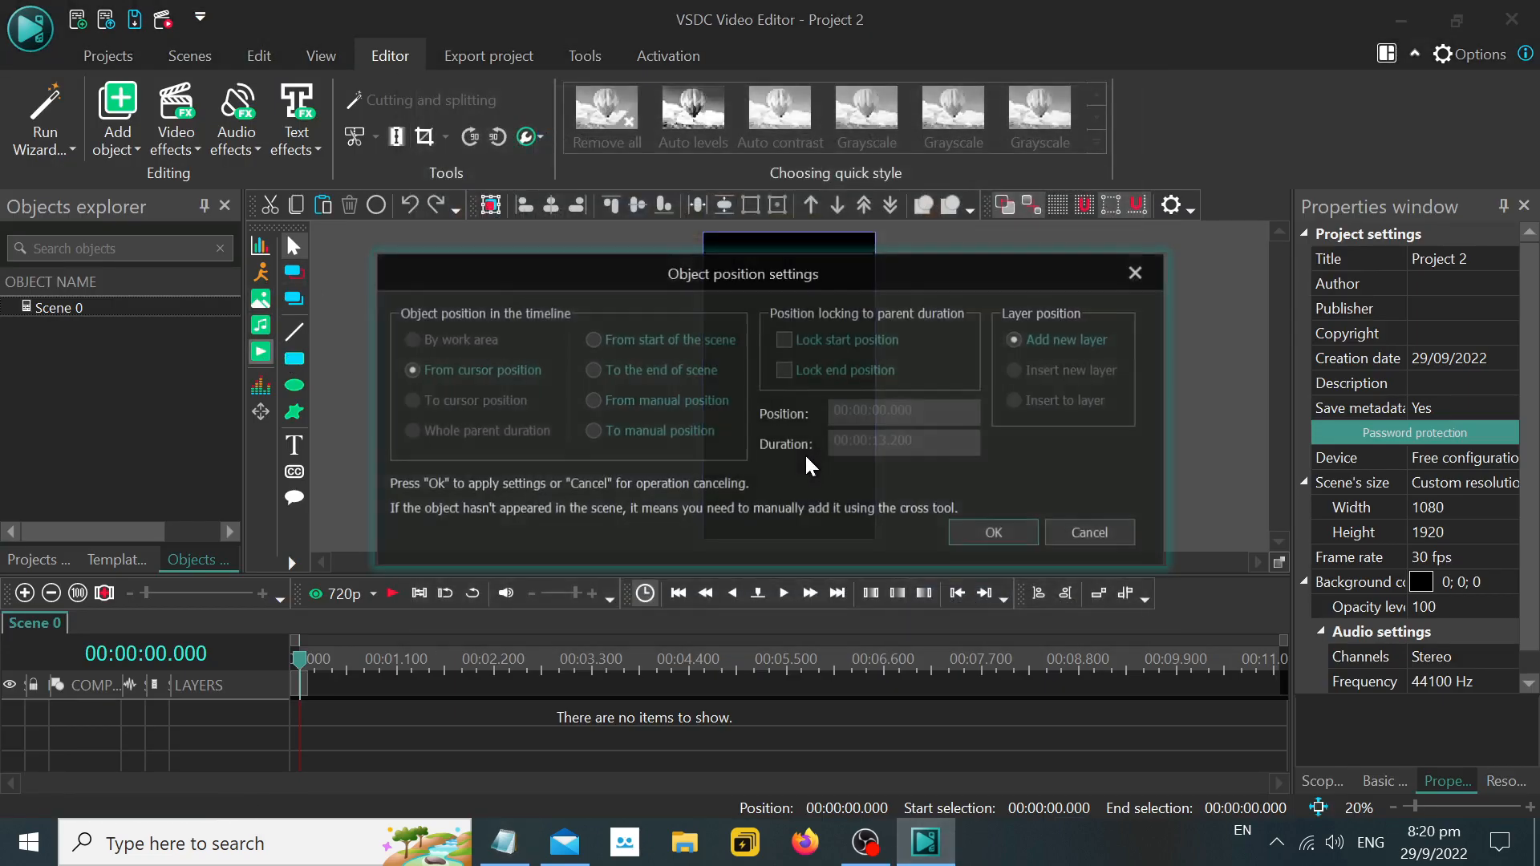
click(967, 535)
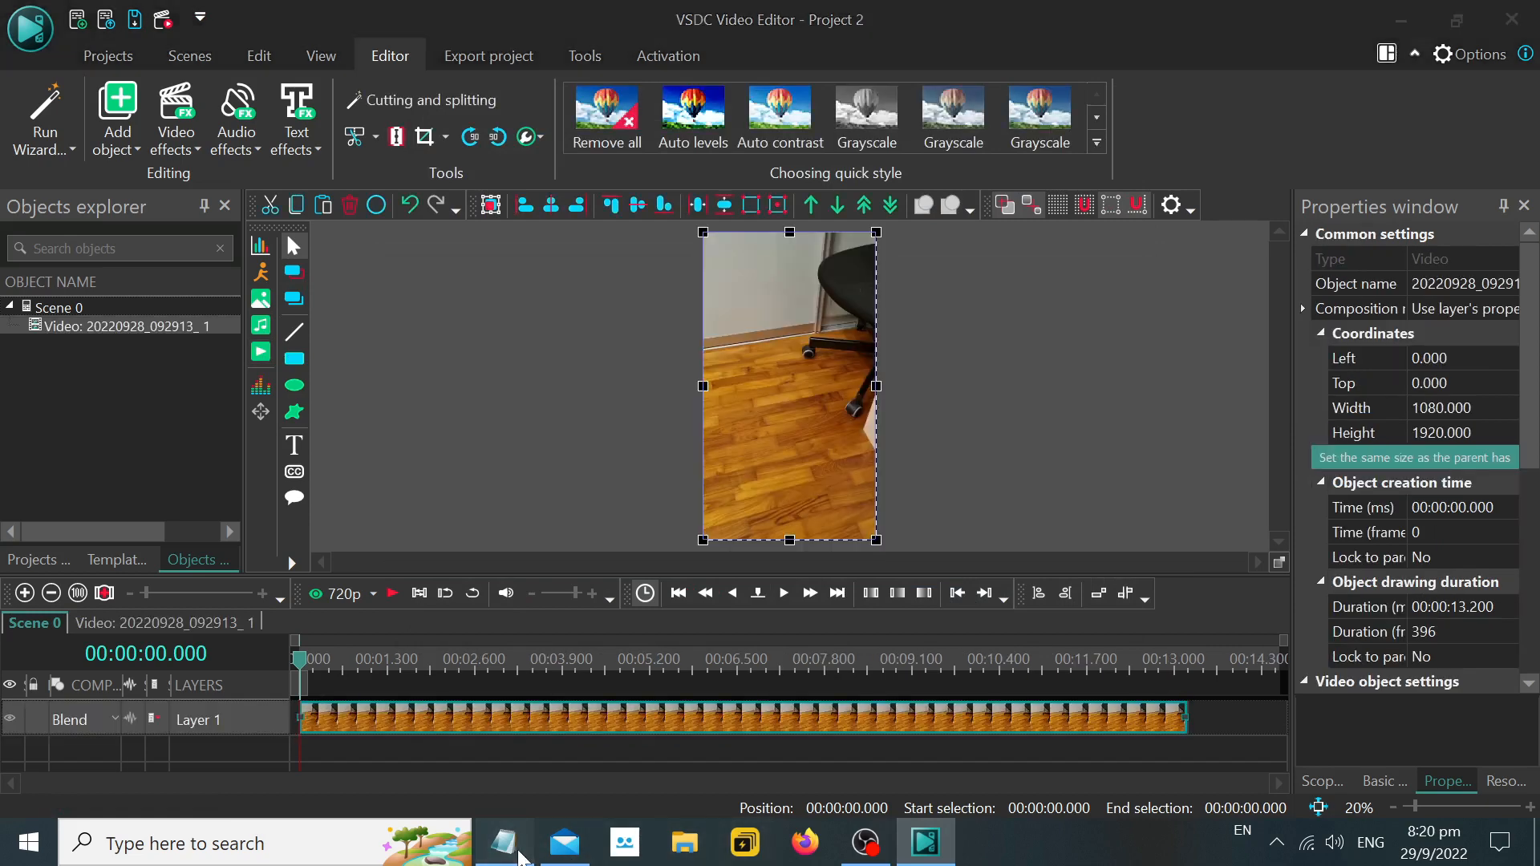
Return to Notepad and extend the ">> Add Video" line with "(select your real life video)".
click(504, 842)
text((sele)
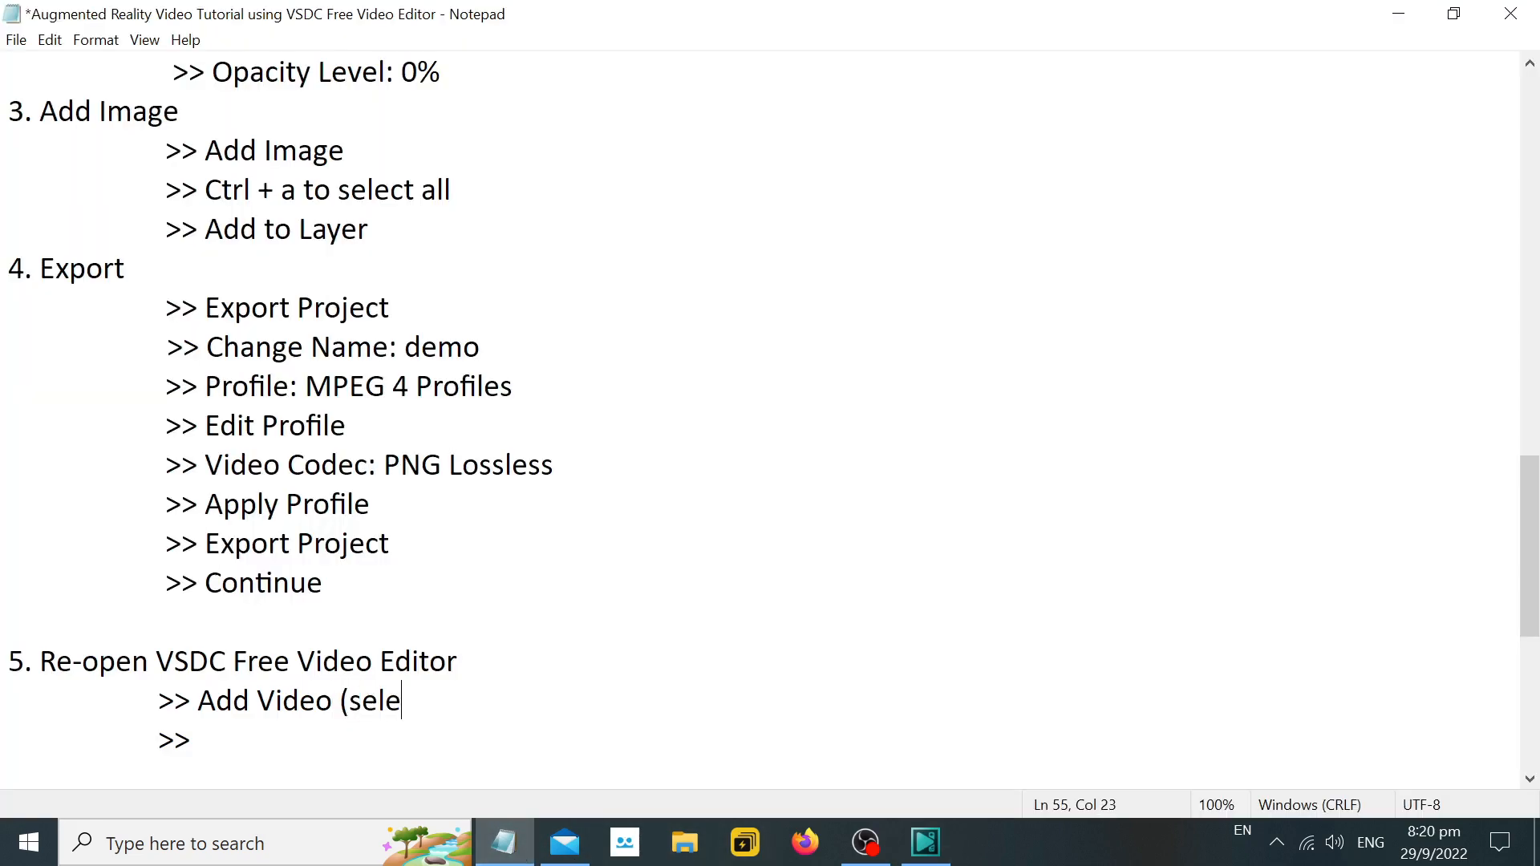
text(ct your real life video)
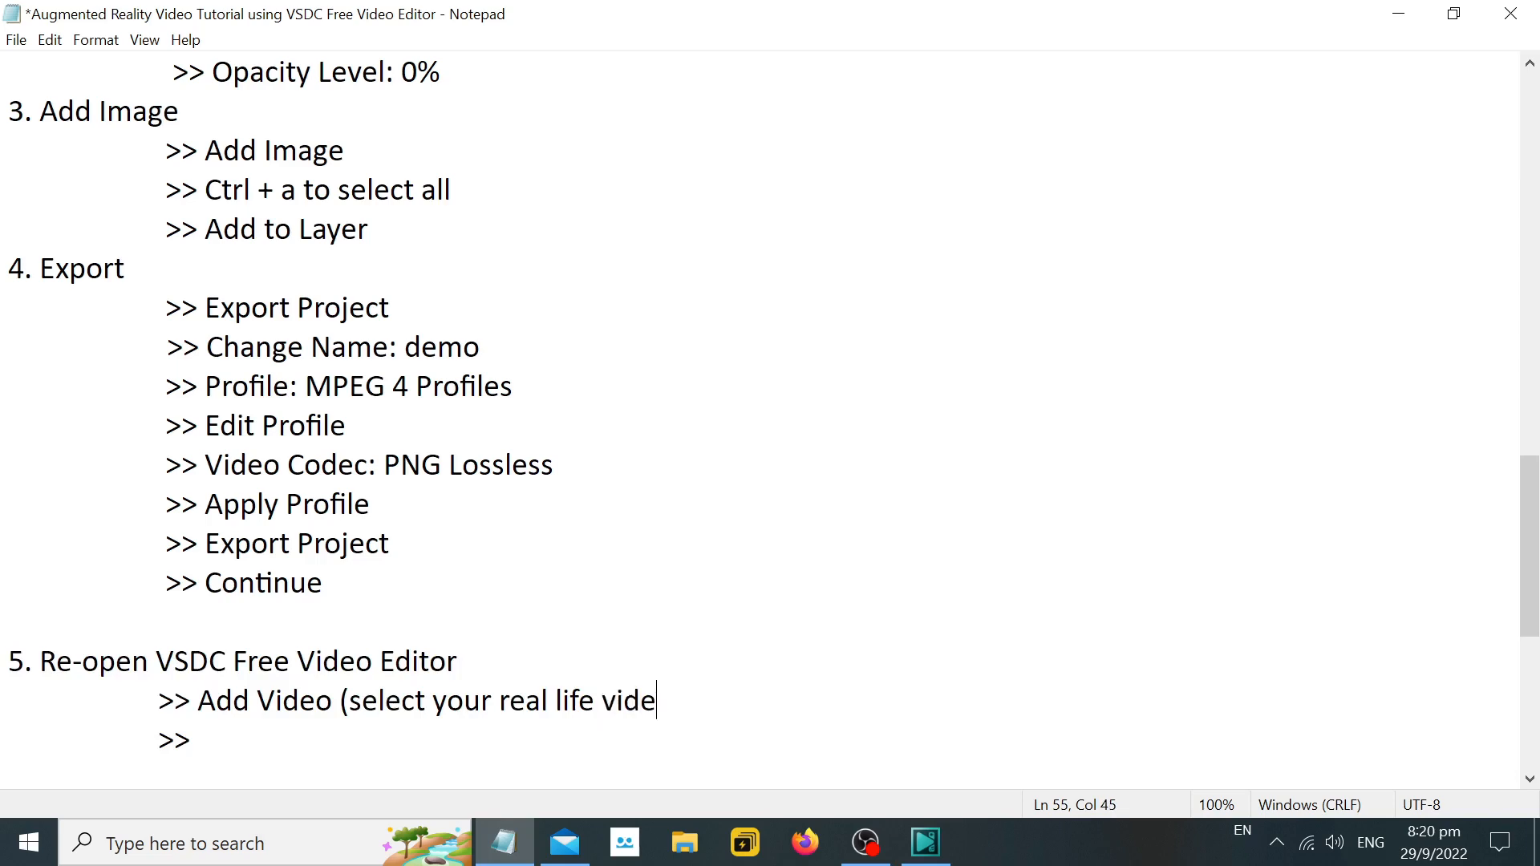
Switch to VSDC, preview the added room video briefly, and stop playback.
click(925, 842)
click(409, 595)
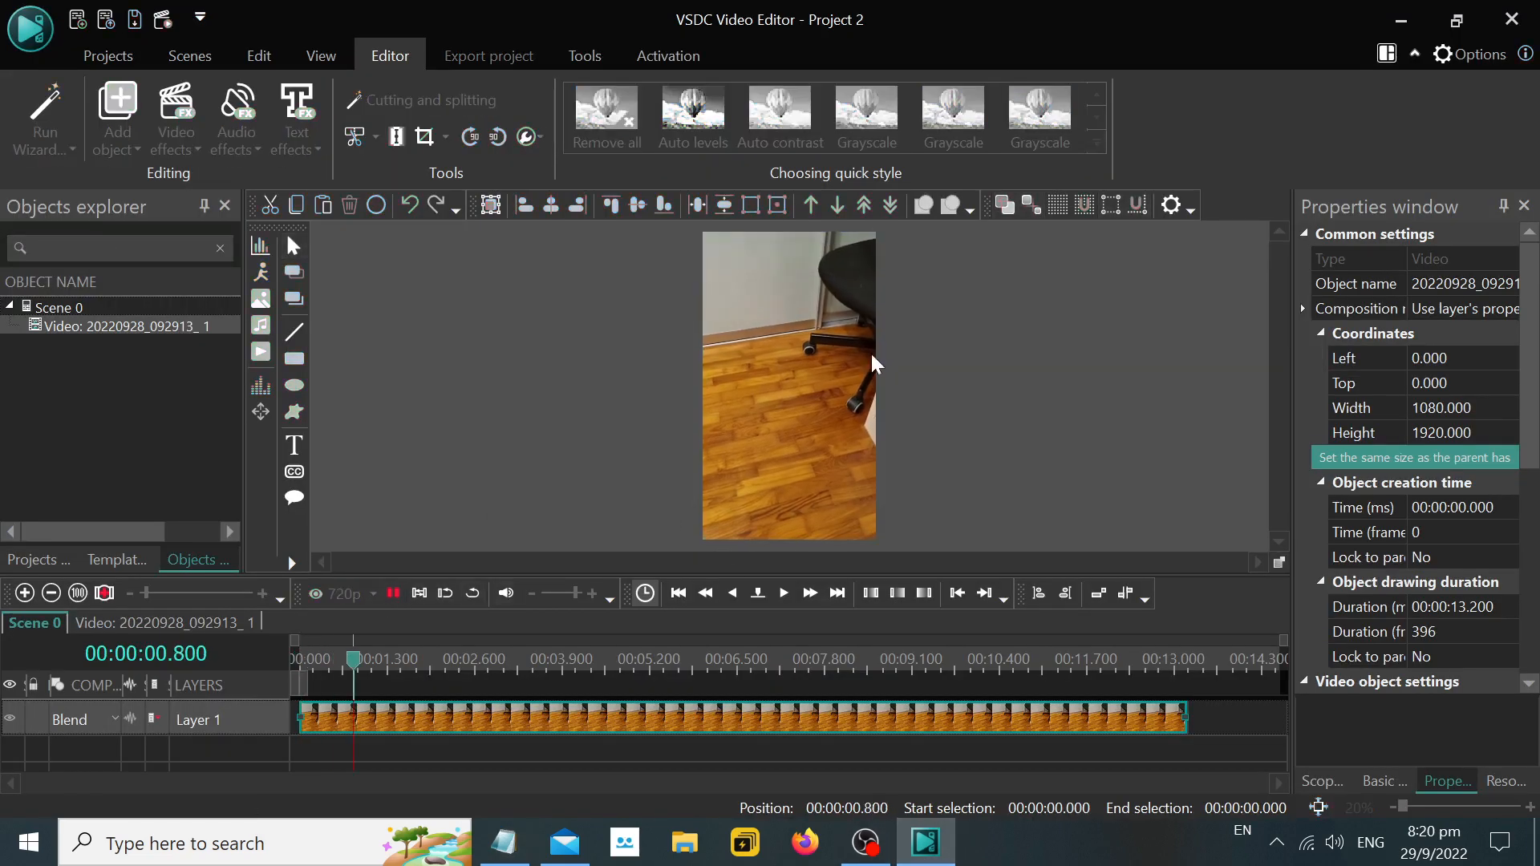
click(394, 594)
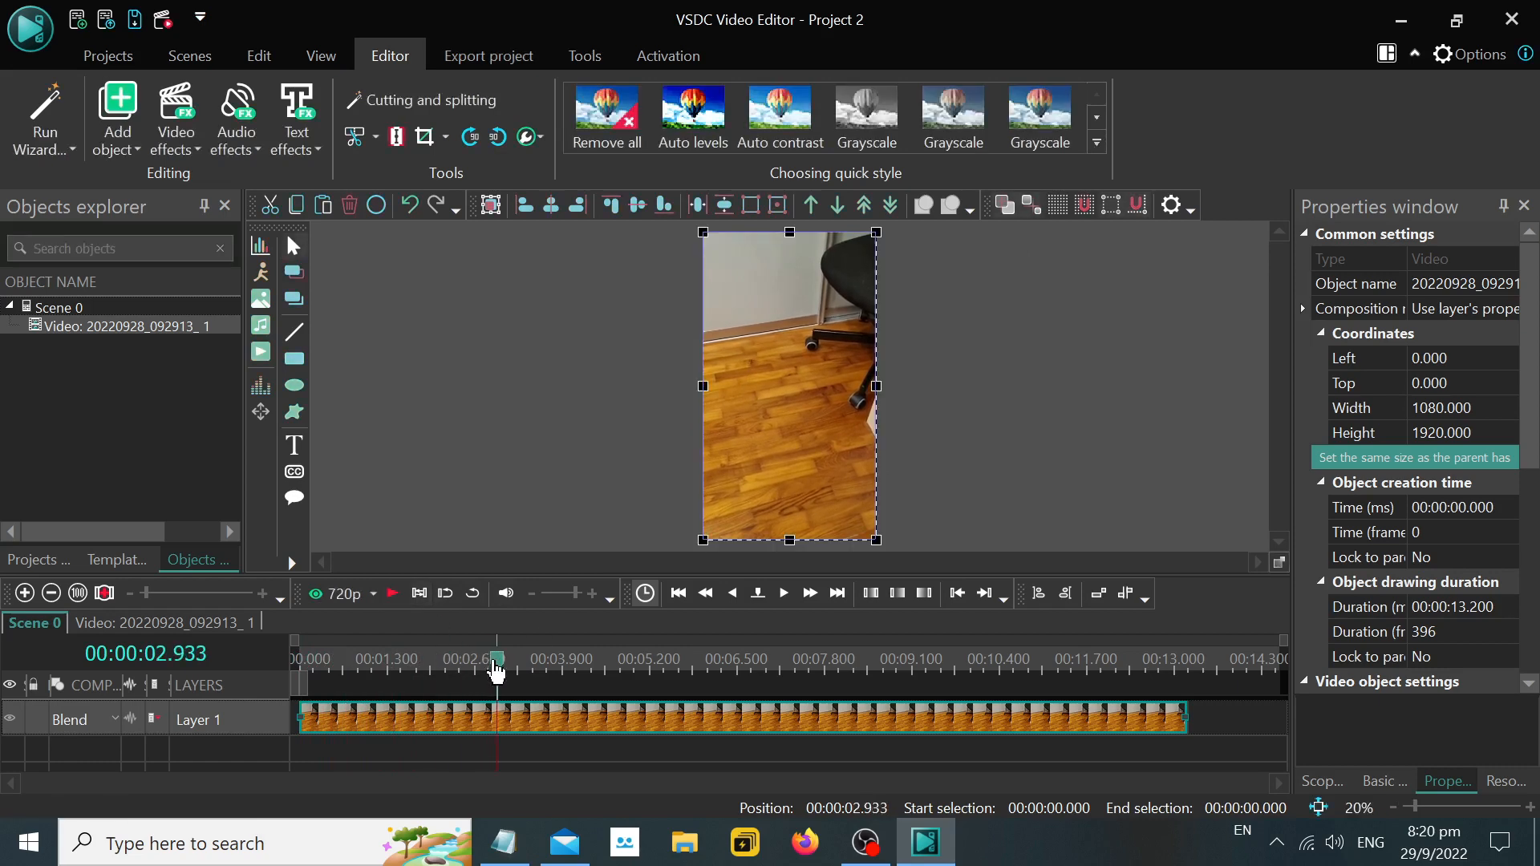
click(262, 353)
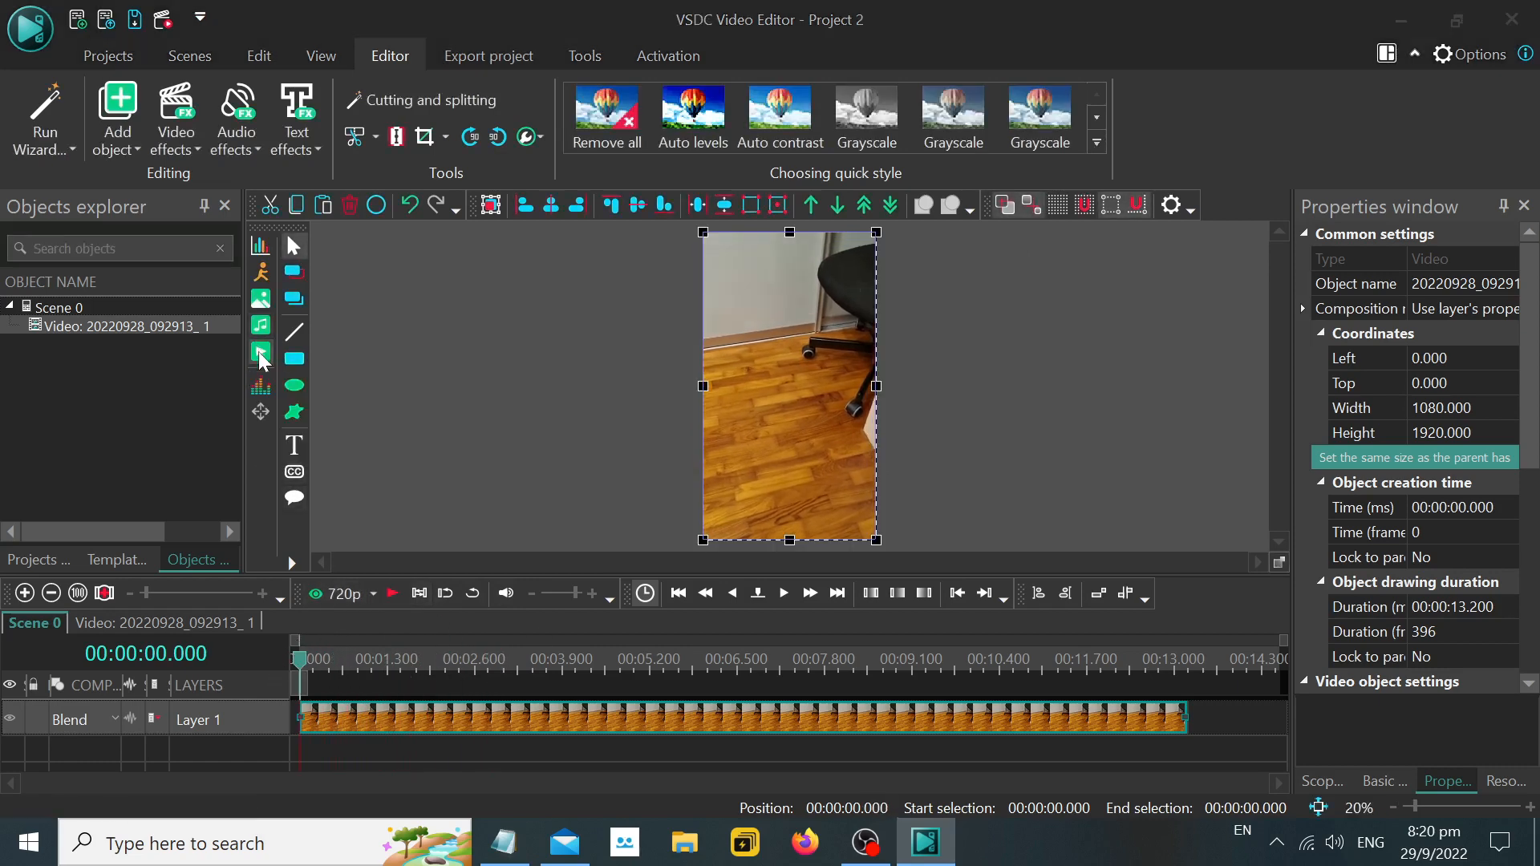
Return to Notepad and begin the next ">>" line under step 5 with "Add Video (select the saved video from".
key(alt+Tab)
text(Add Vide)
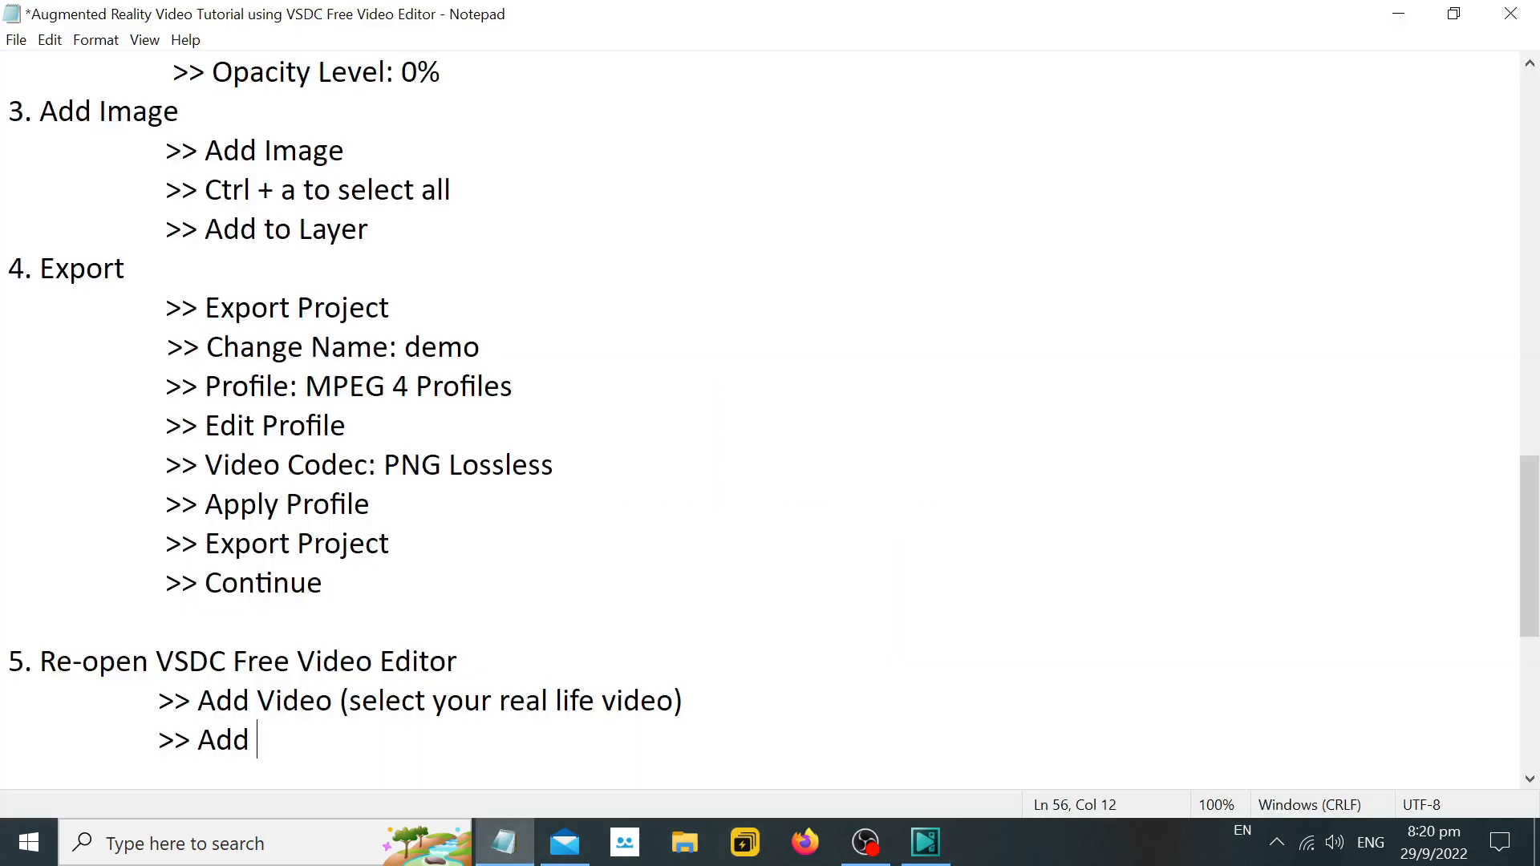
text(o ( s)
key(BackSpace)
key(BackSpace)
text(sel)
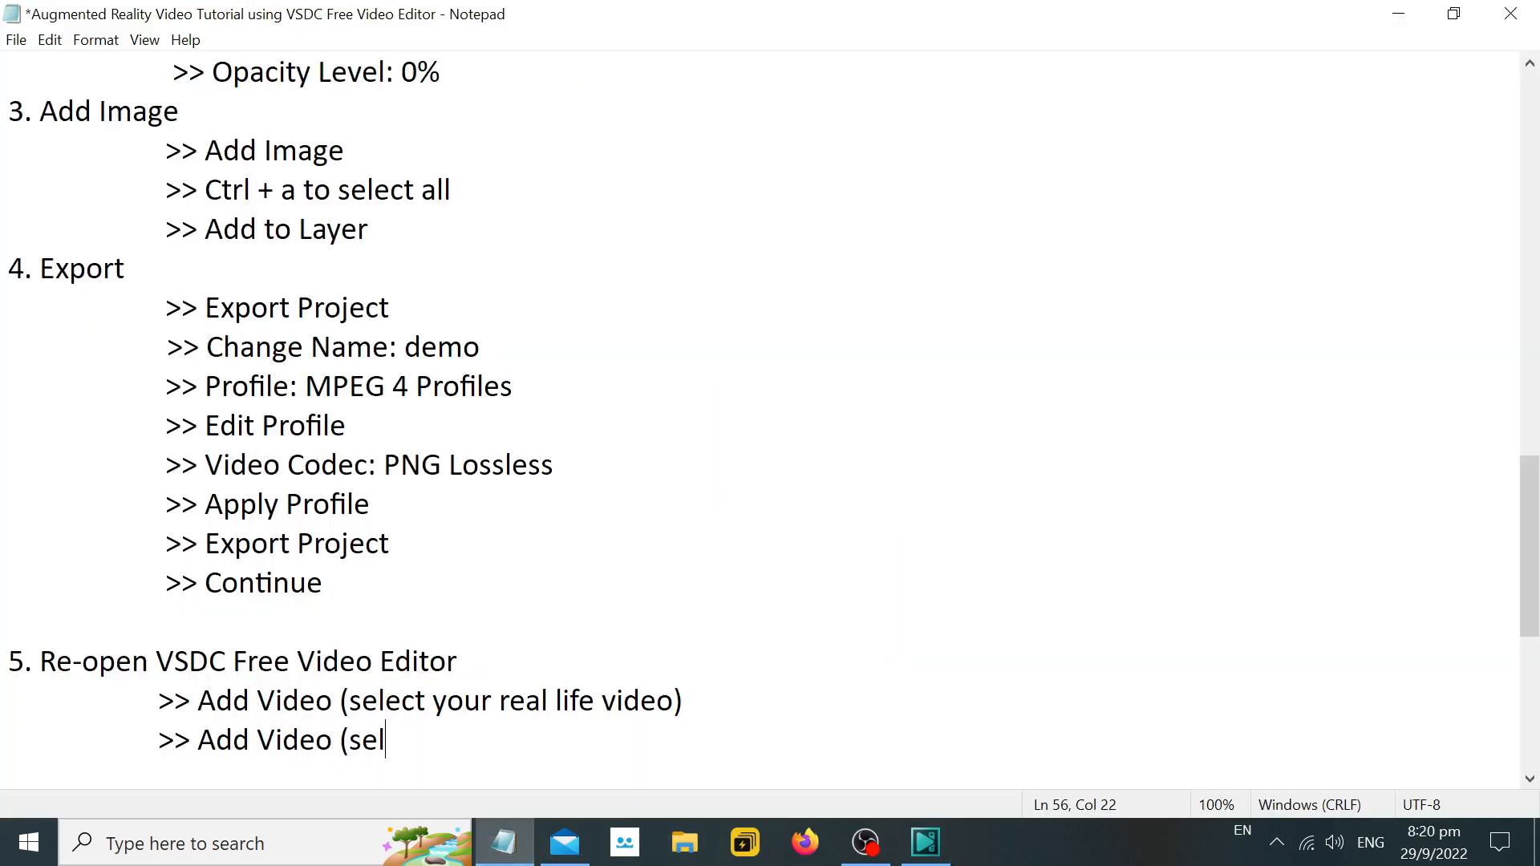
text(ect the s)
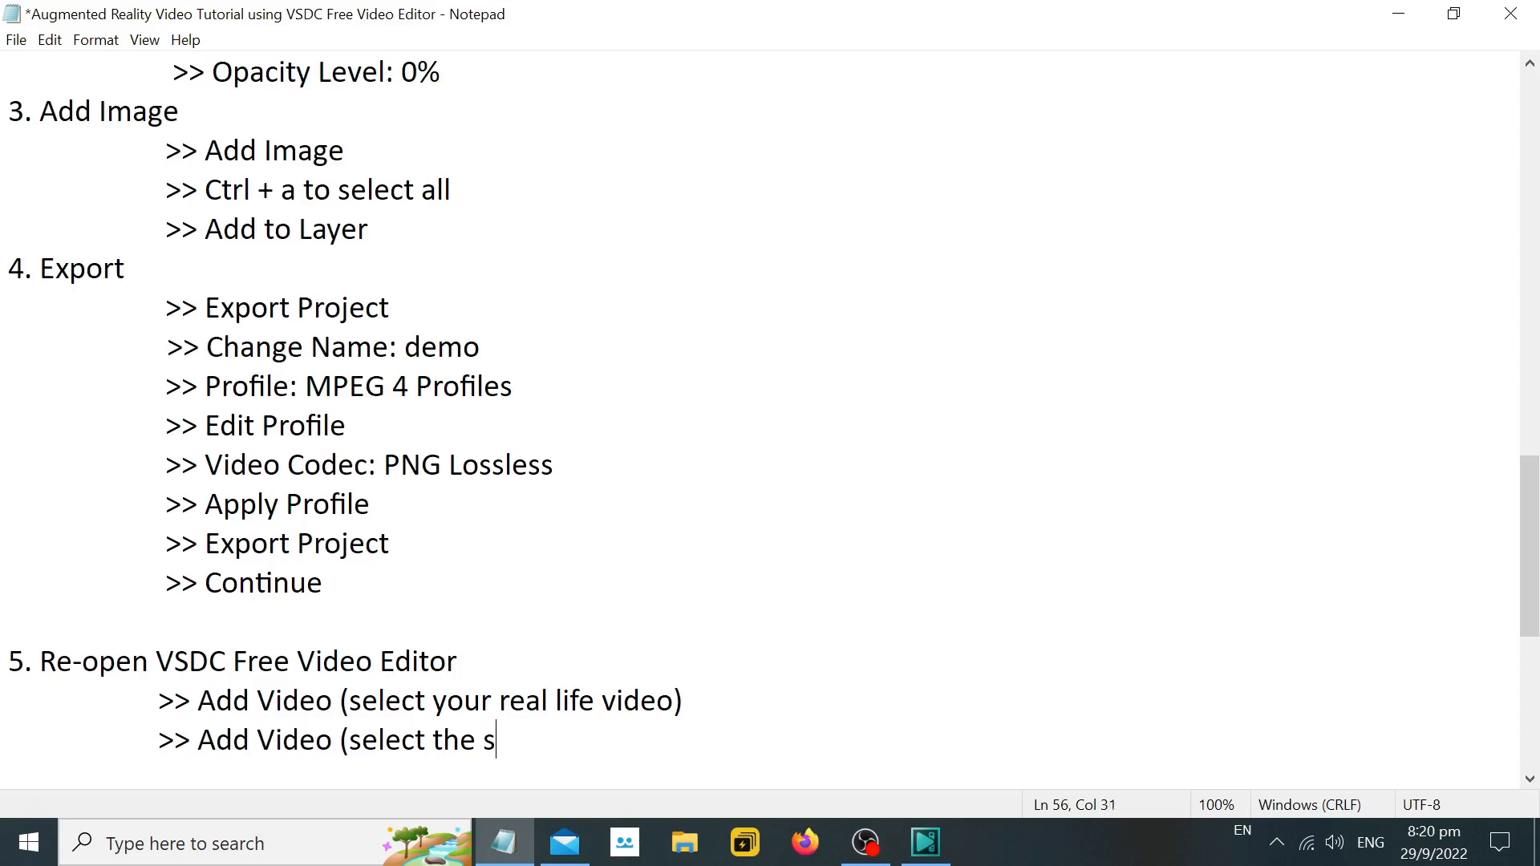
text(aved video from s)
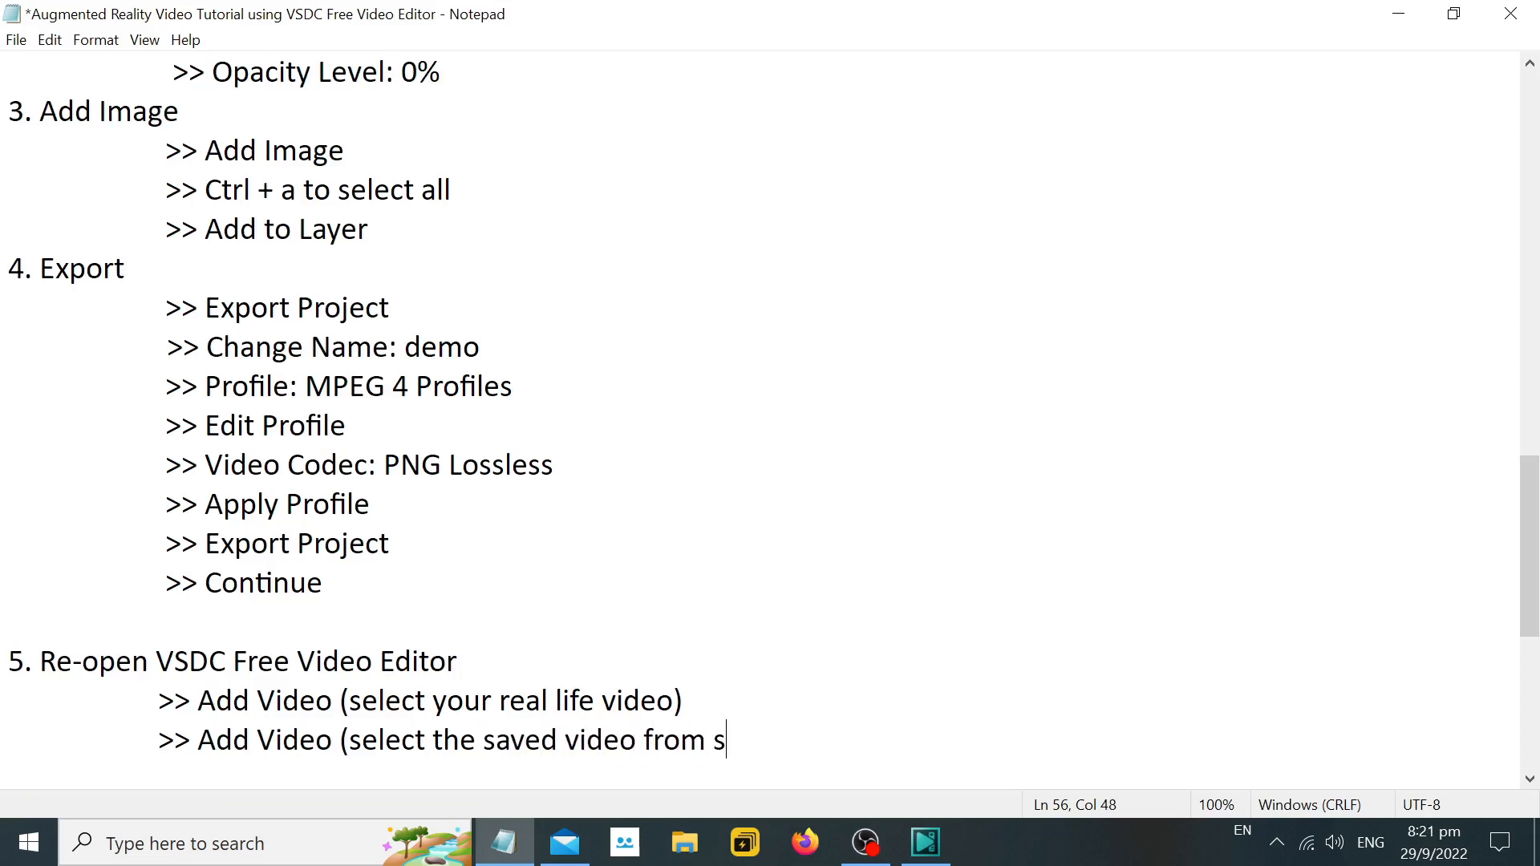
Check the export name under step 4, finish the line with 'just now "demo")' and start an indented ">>" line below it.
scroll(762, 417, up, 1)
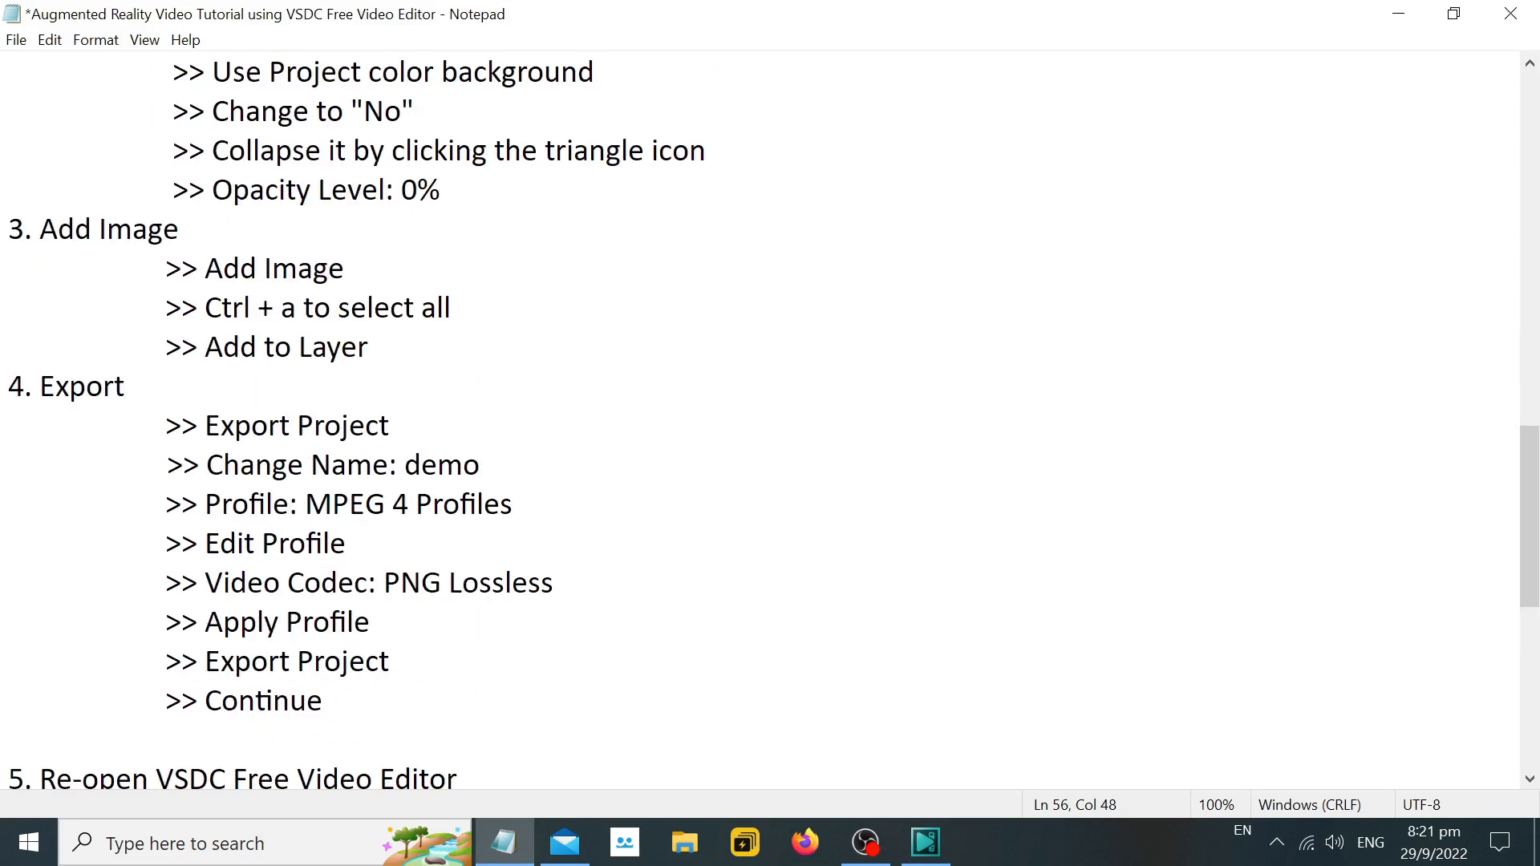
scroll(762, 417, down, 2)
scroll(762, 417, up, 2)
scroll(762, 417, up, 1)
scroll(762, 417, down, 4)
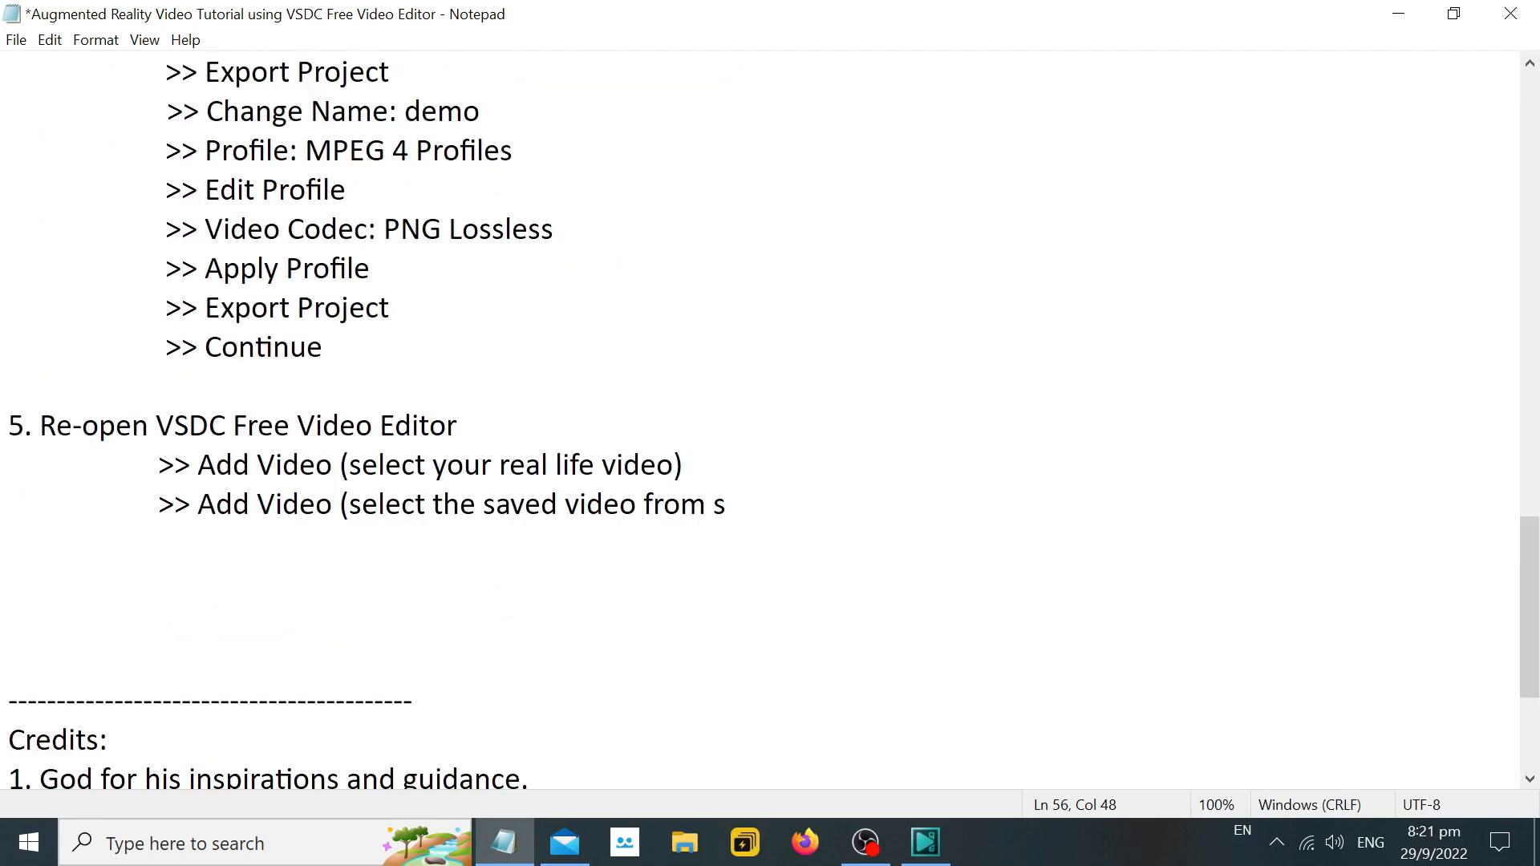
drag(323, 348, 256, 151)
drag(487, 111, 405, 112)
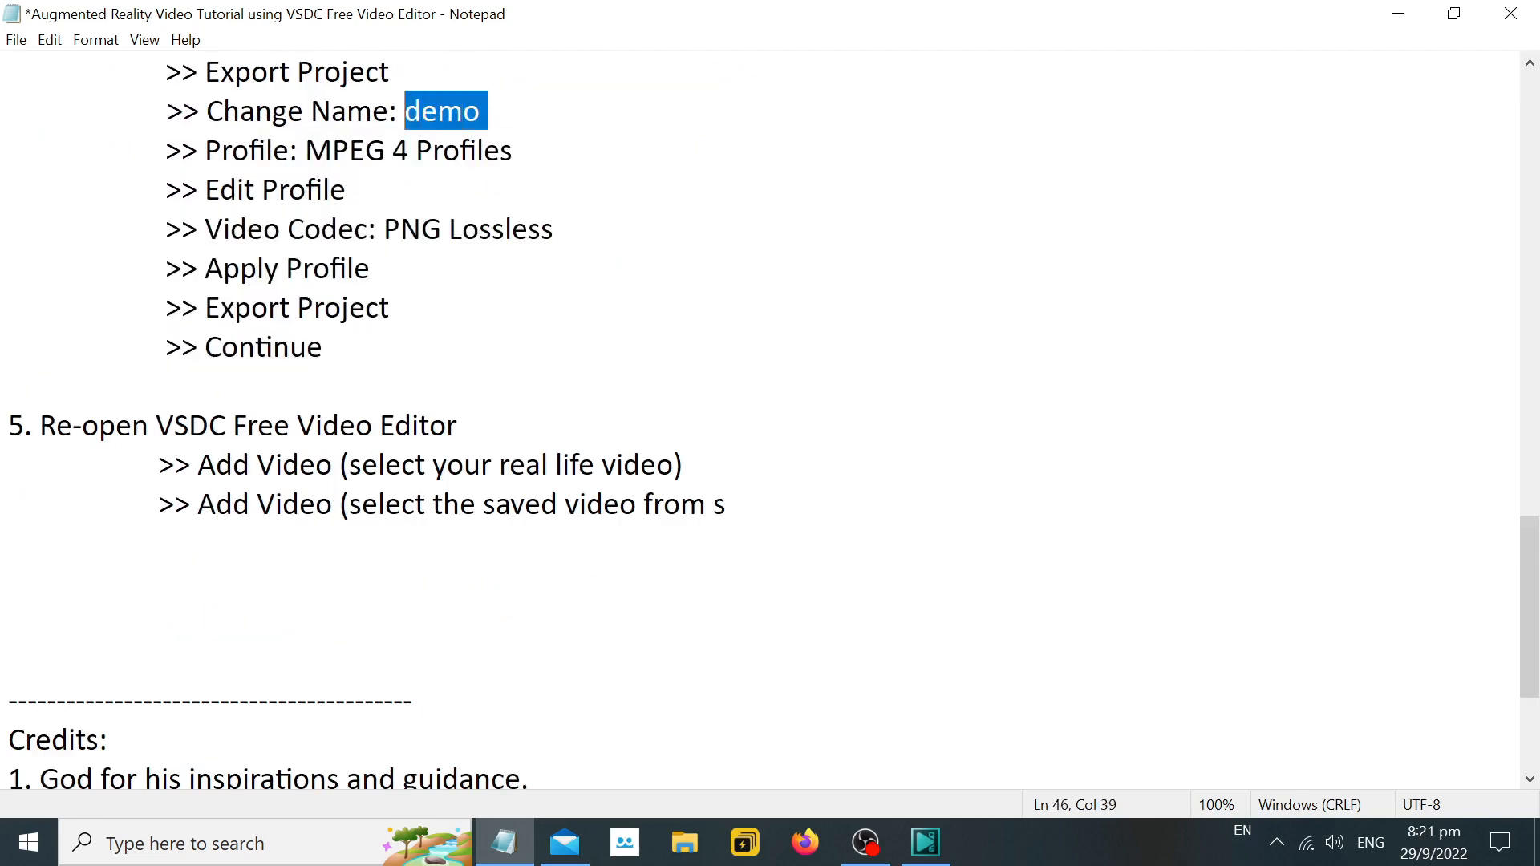
click(727, 504)
text(ju)
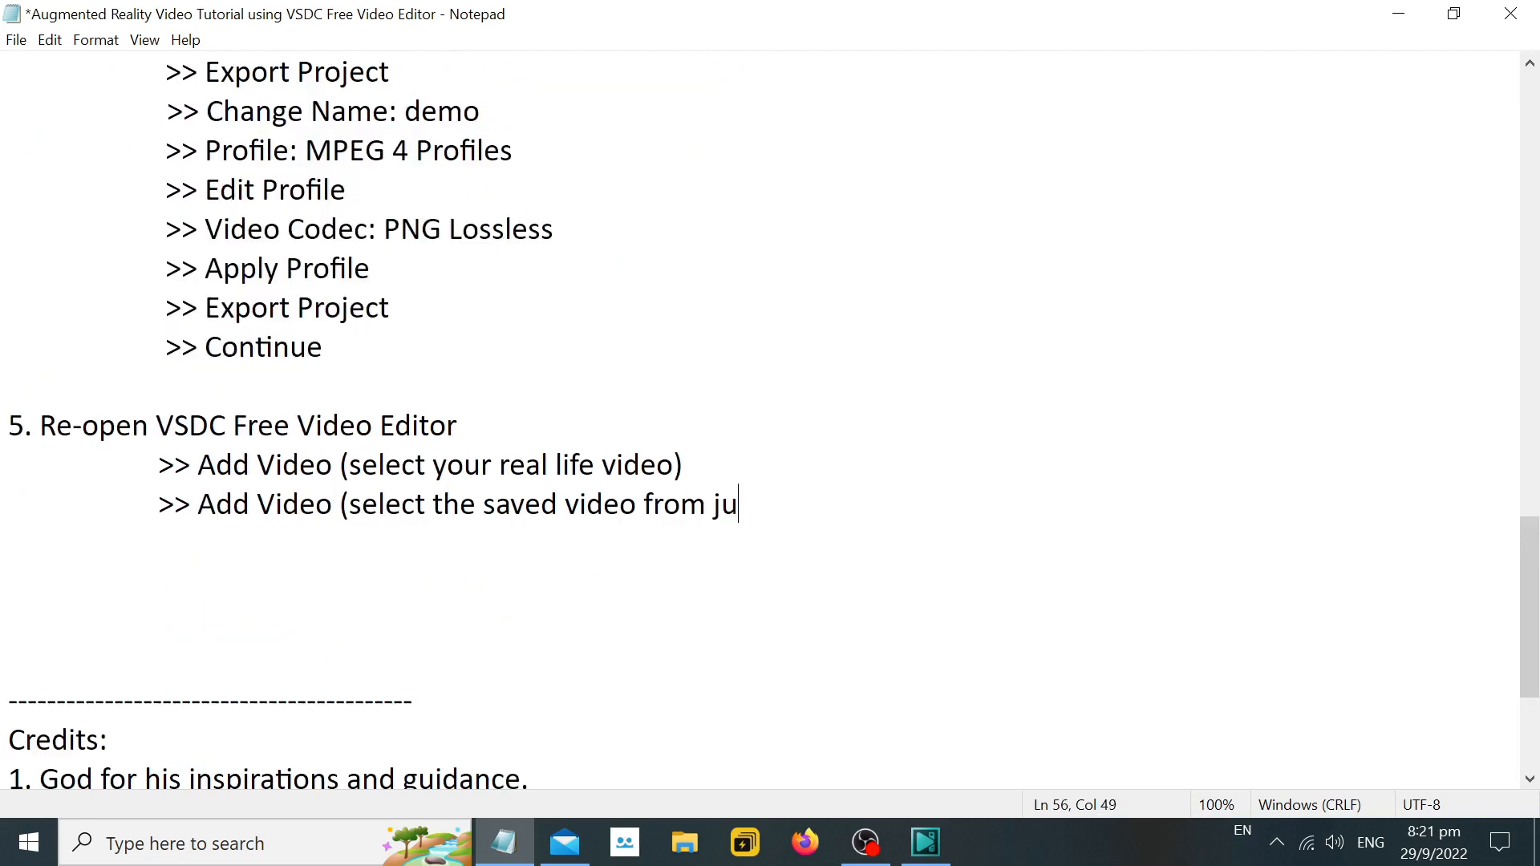
text(st now "demo)
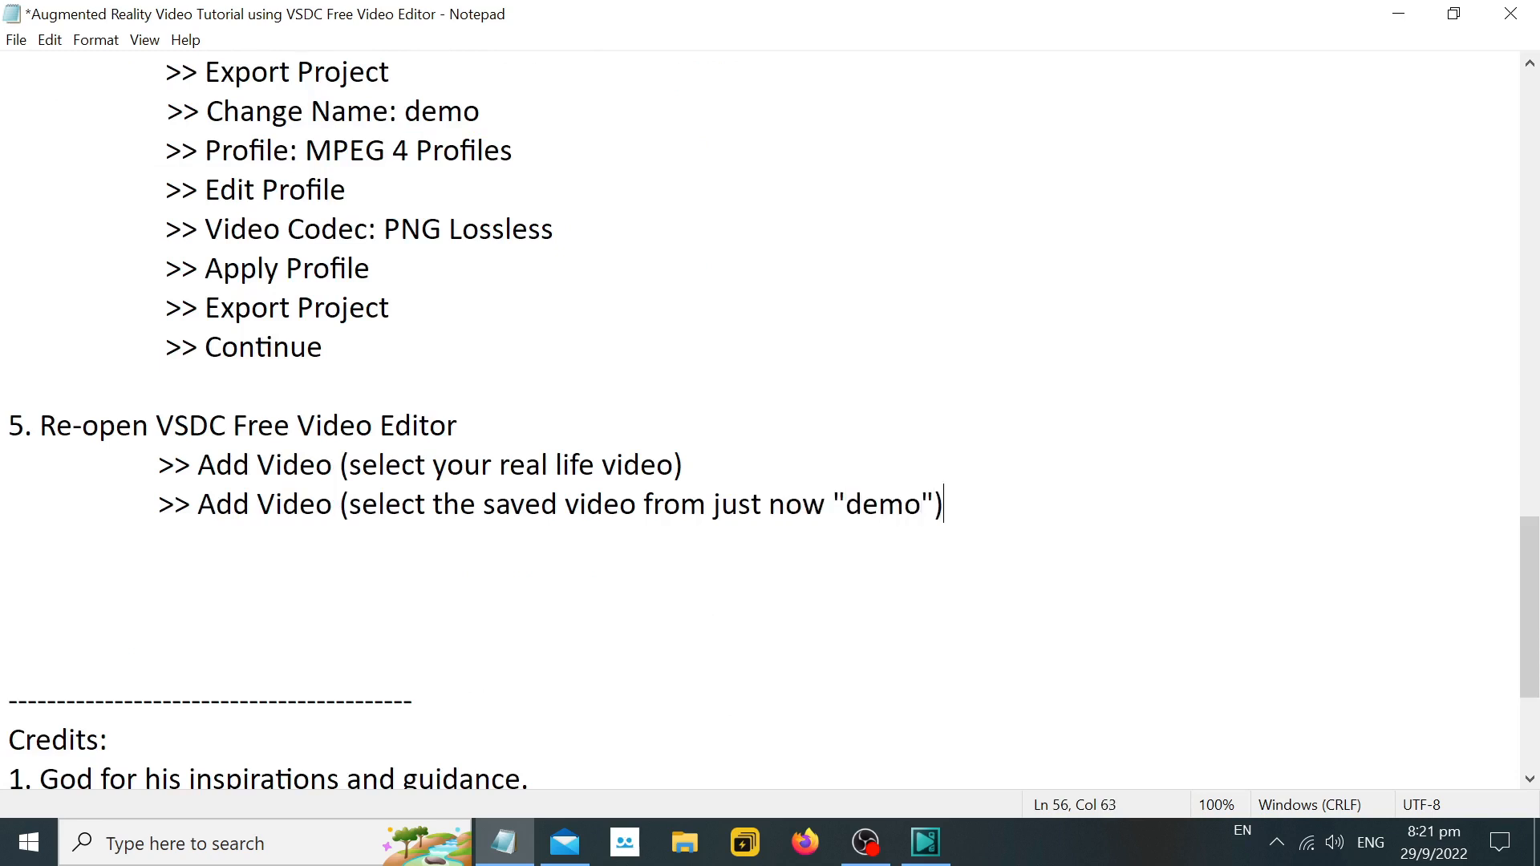
key(Return)
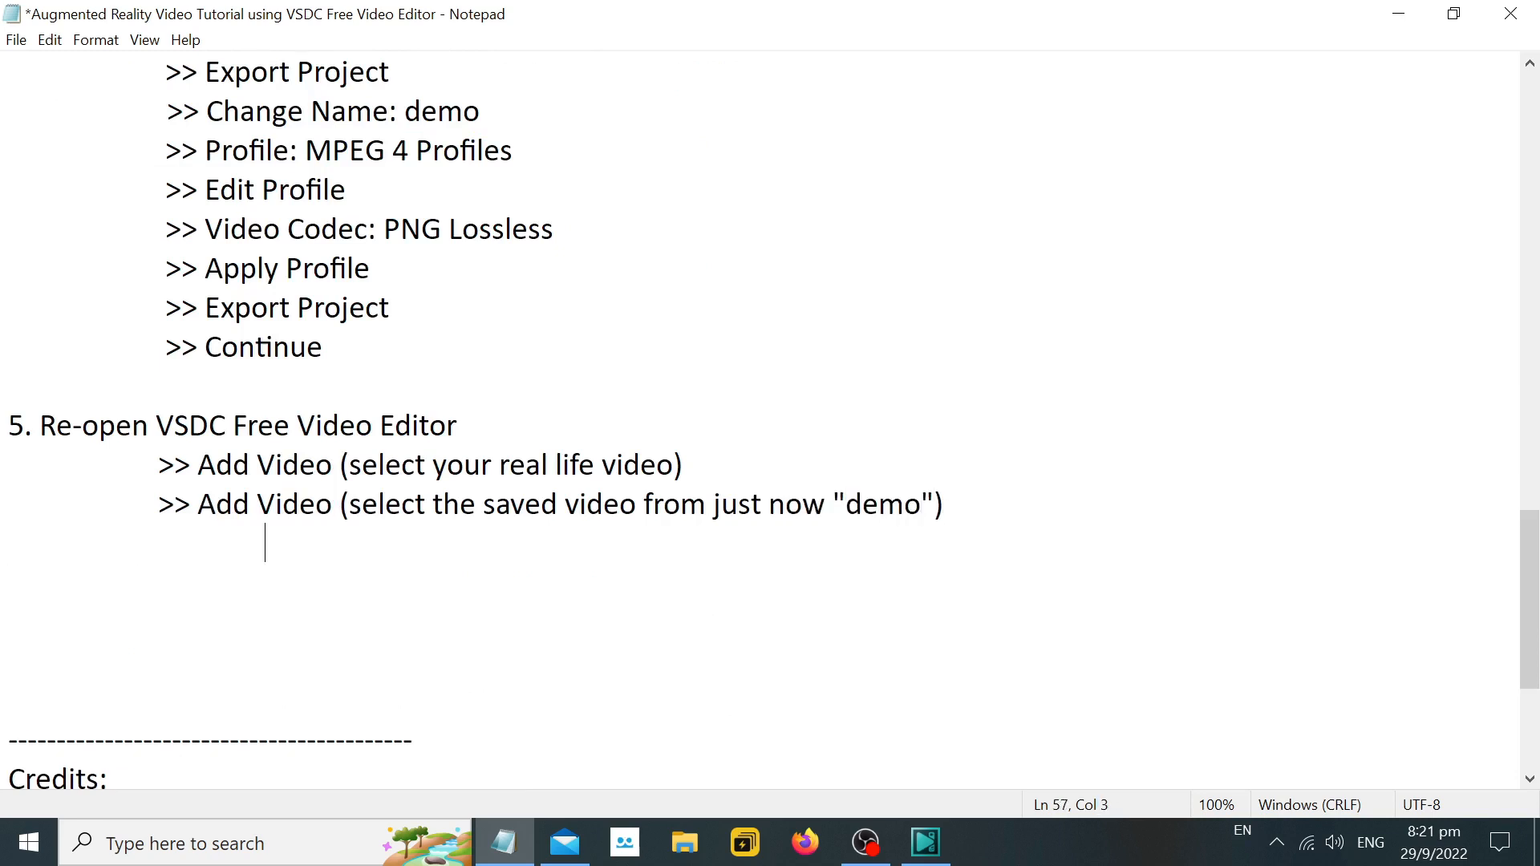
text(>>>>)
Switch to VSDC and add the demo video from the Desktop, inserting it to the existing layer from the cursor position.
click(865, 842)
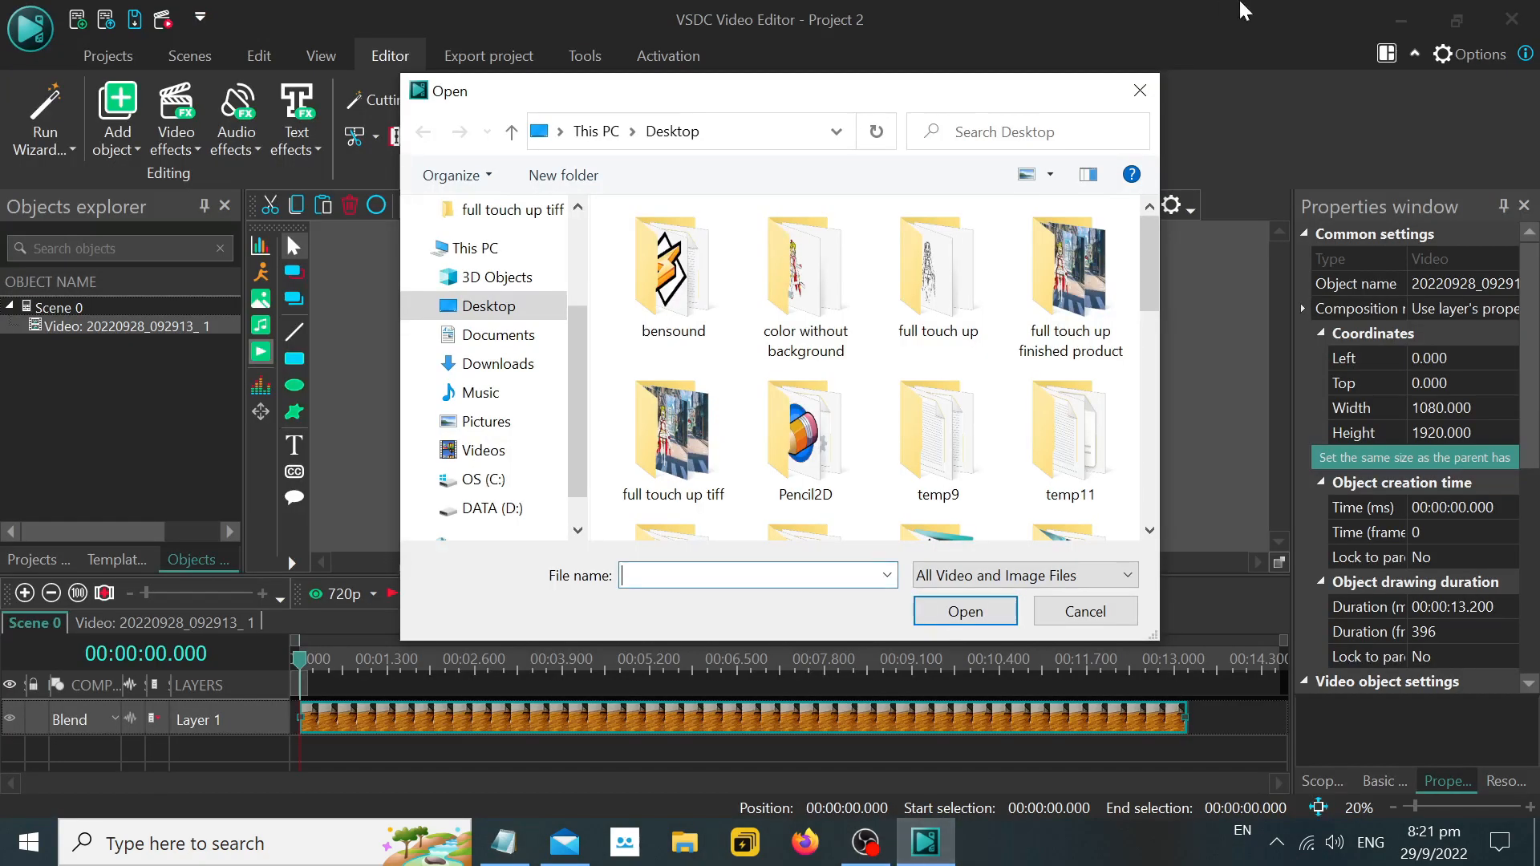
click(822, 430)
key(d)
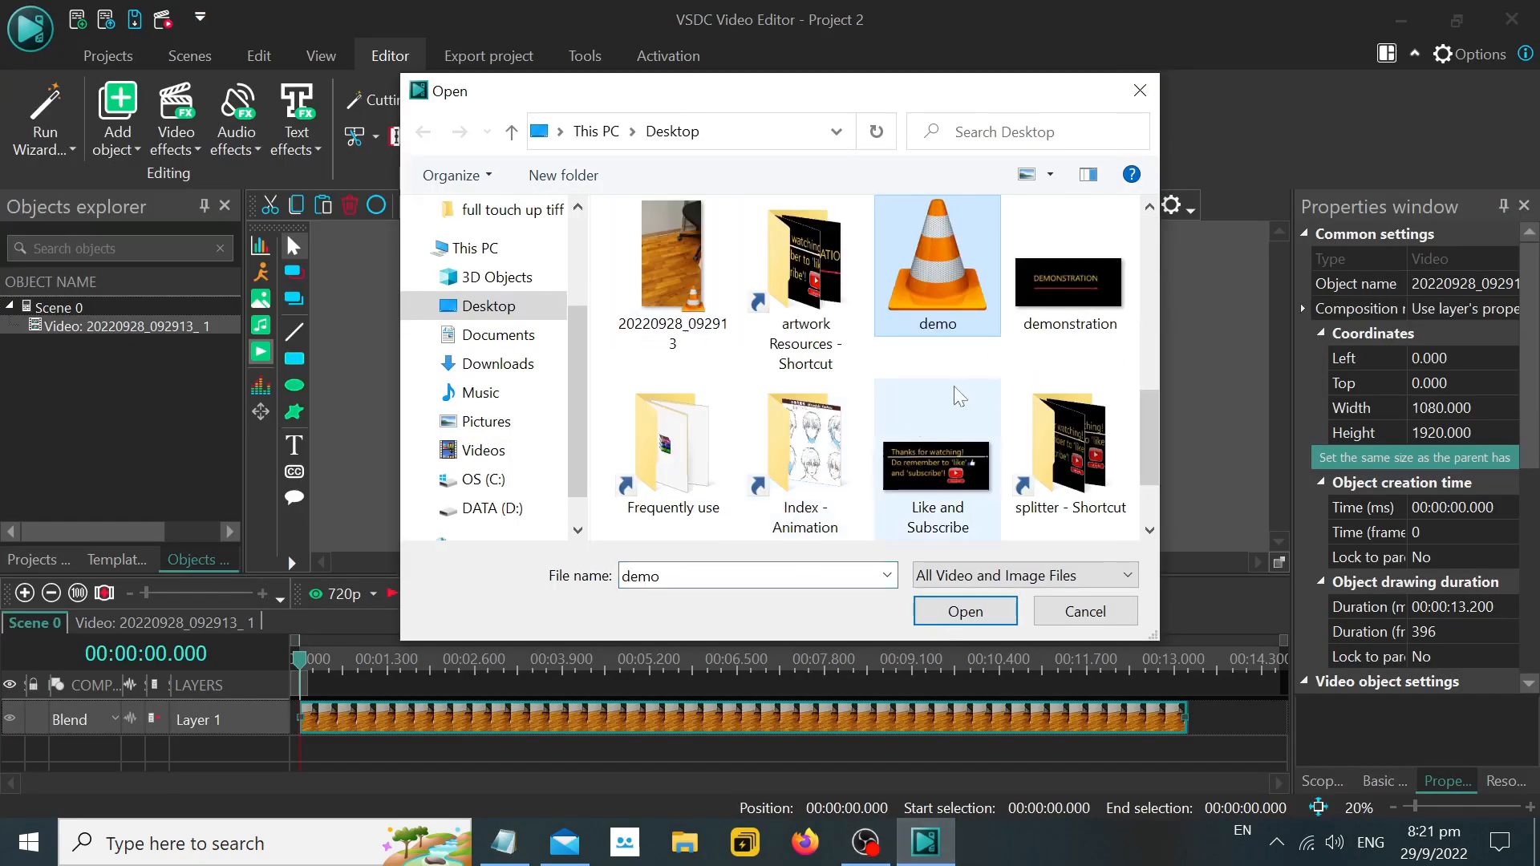
key(Return)
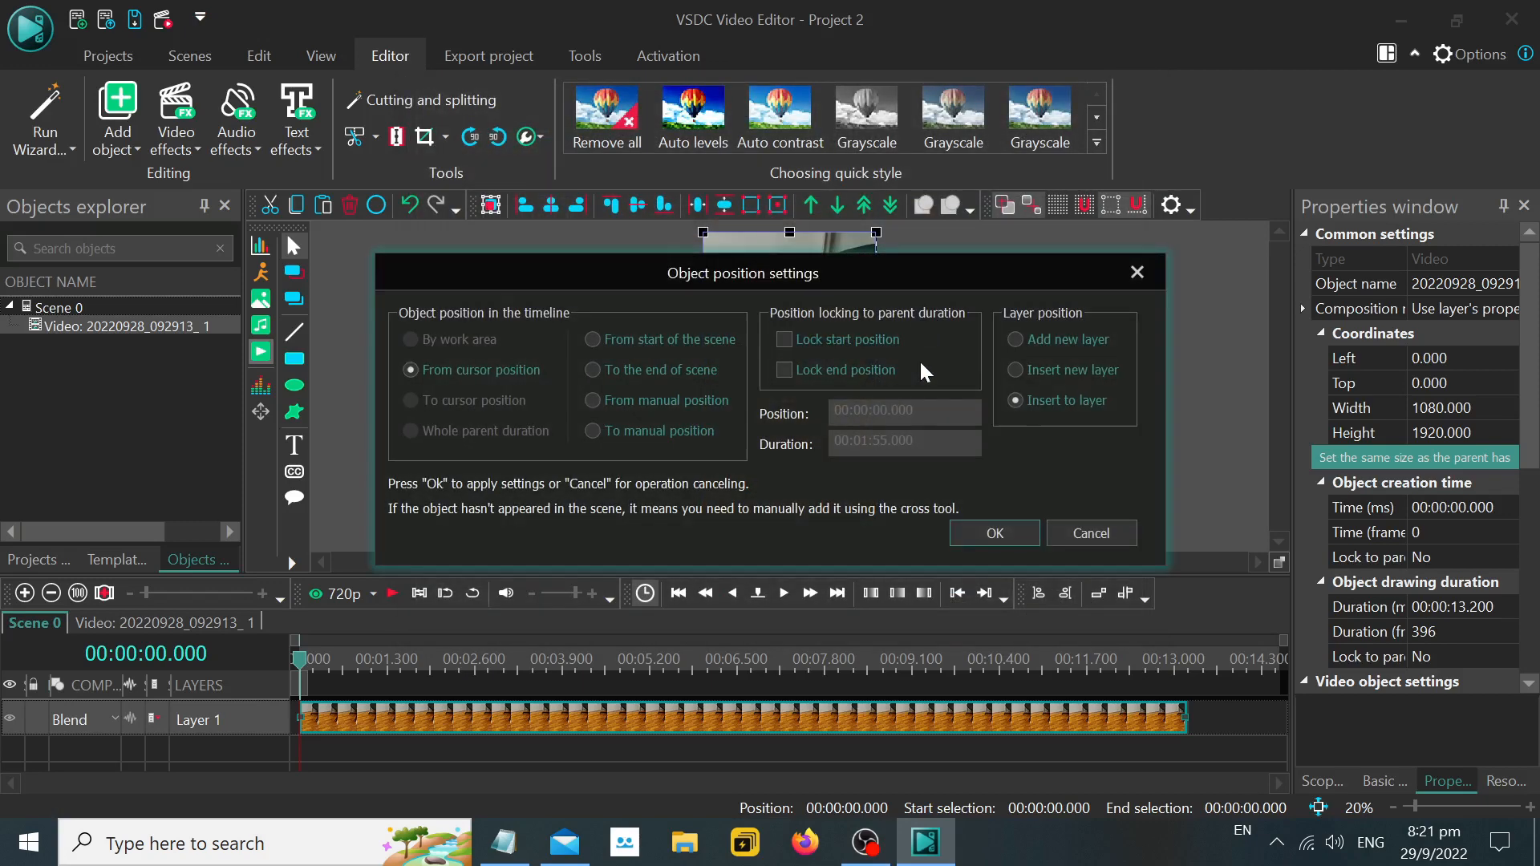
click(994, 534)
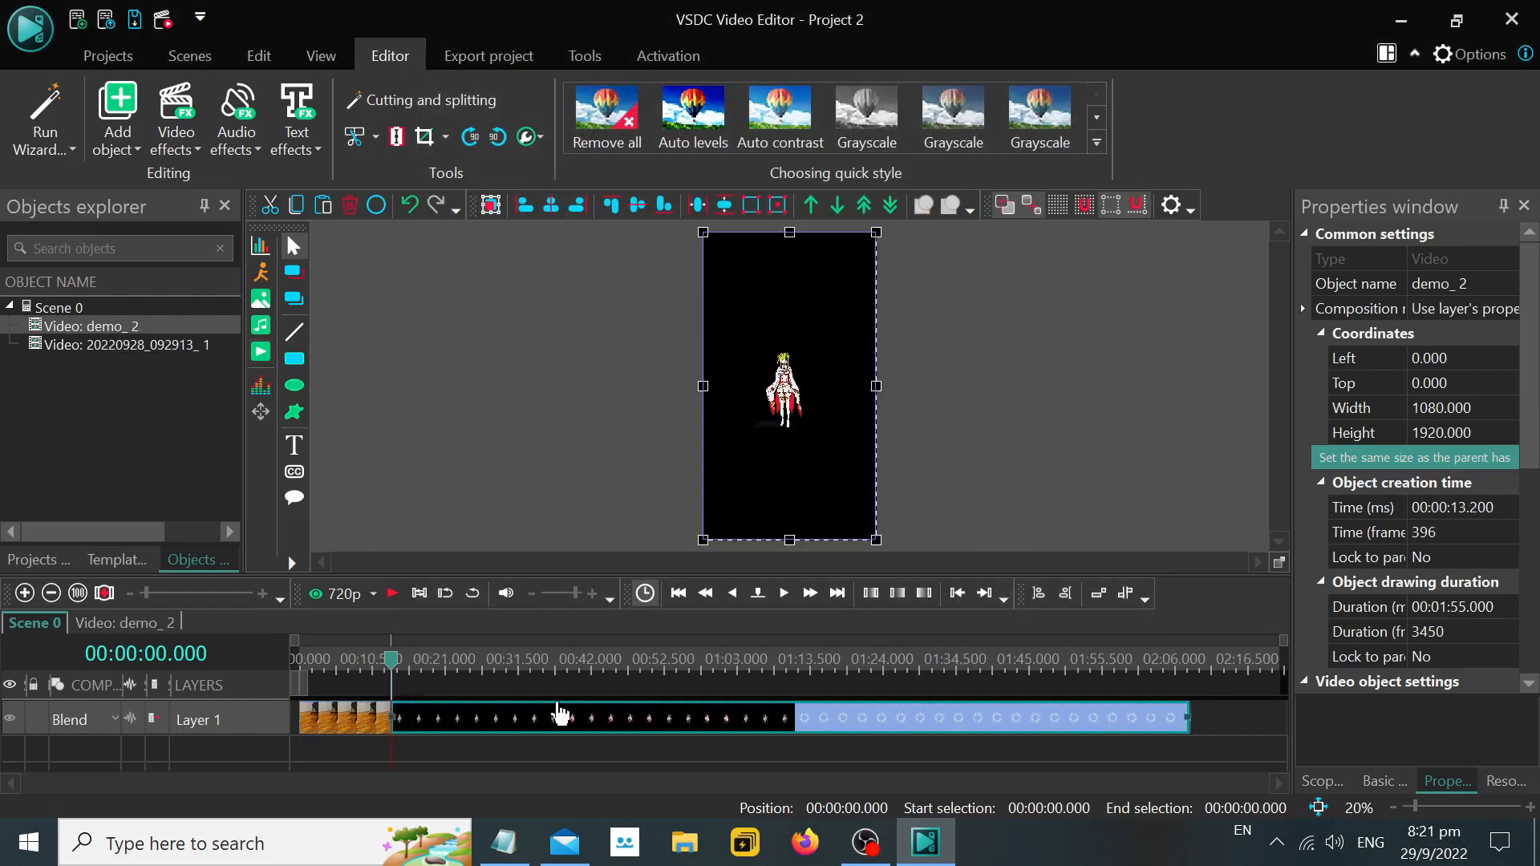
Open the layer's context menu in VSDC, and document it in Notepad with the lines ">> Right Click" and ">> Insert Layer" under step 5.
right_click(223, 748)
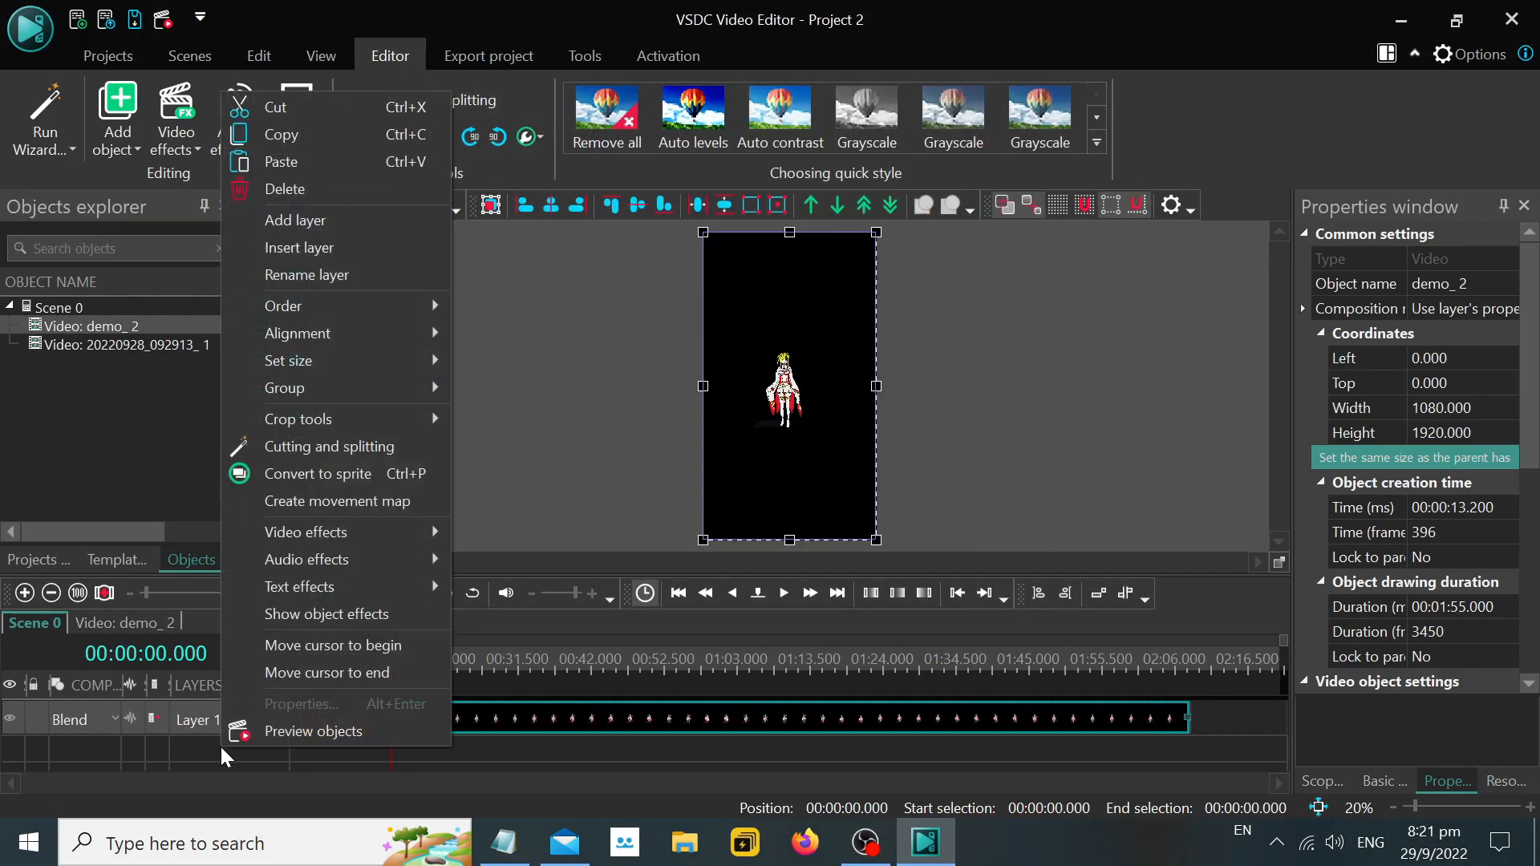
click(517, 852)
text(Ri)
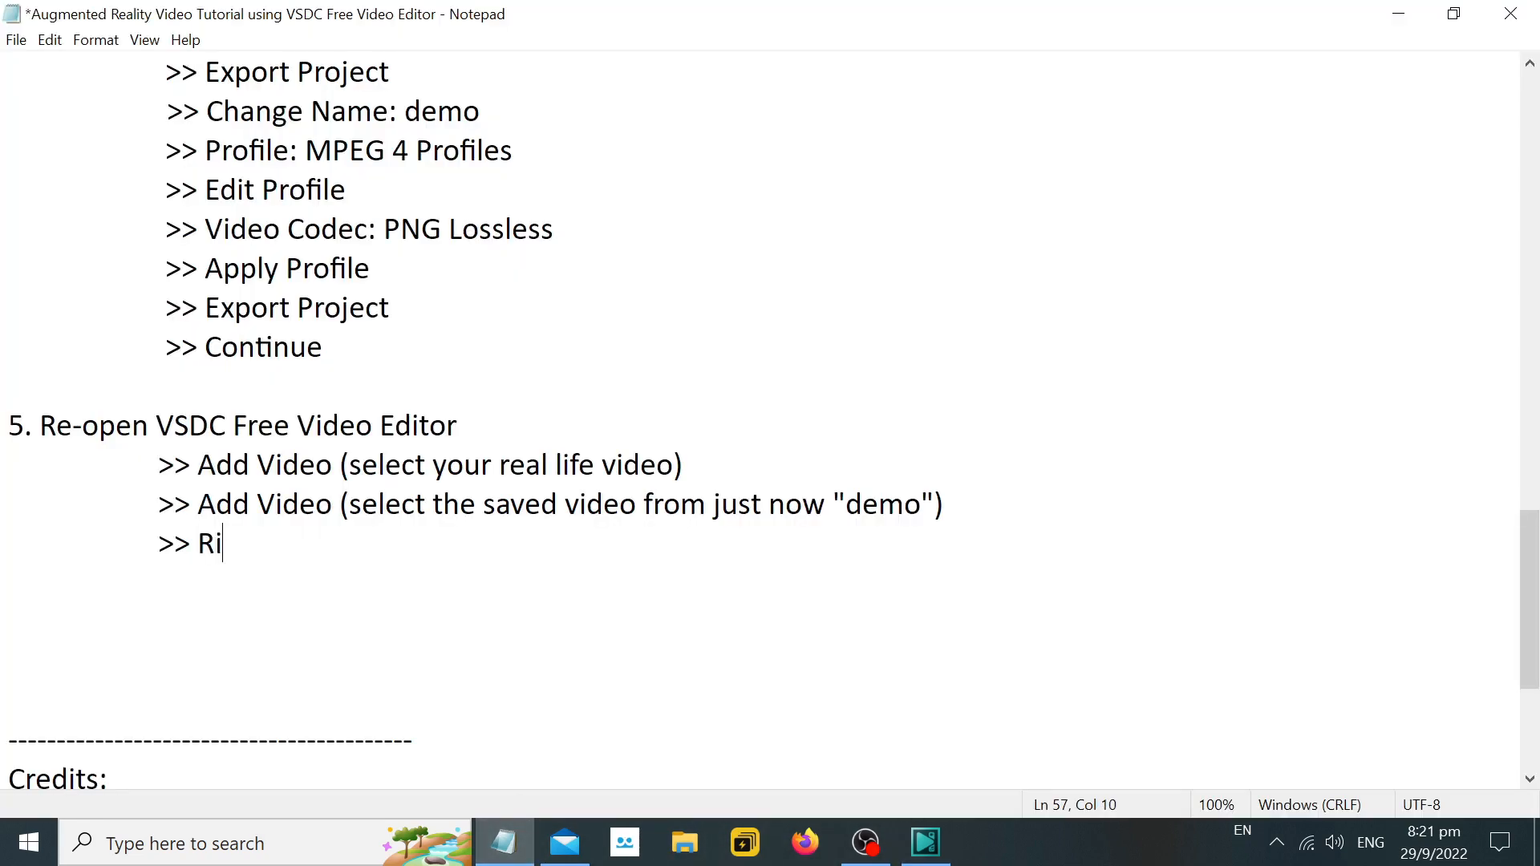
text(ght Click)
key(Return)
key(Tab)
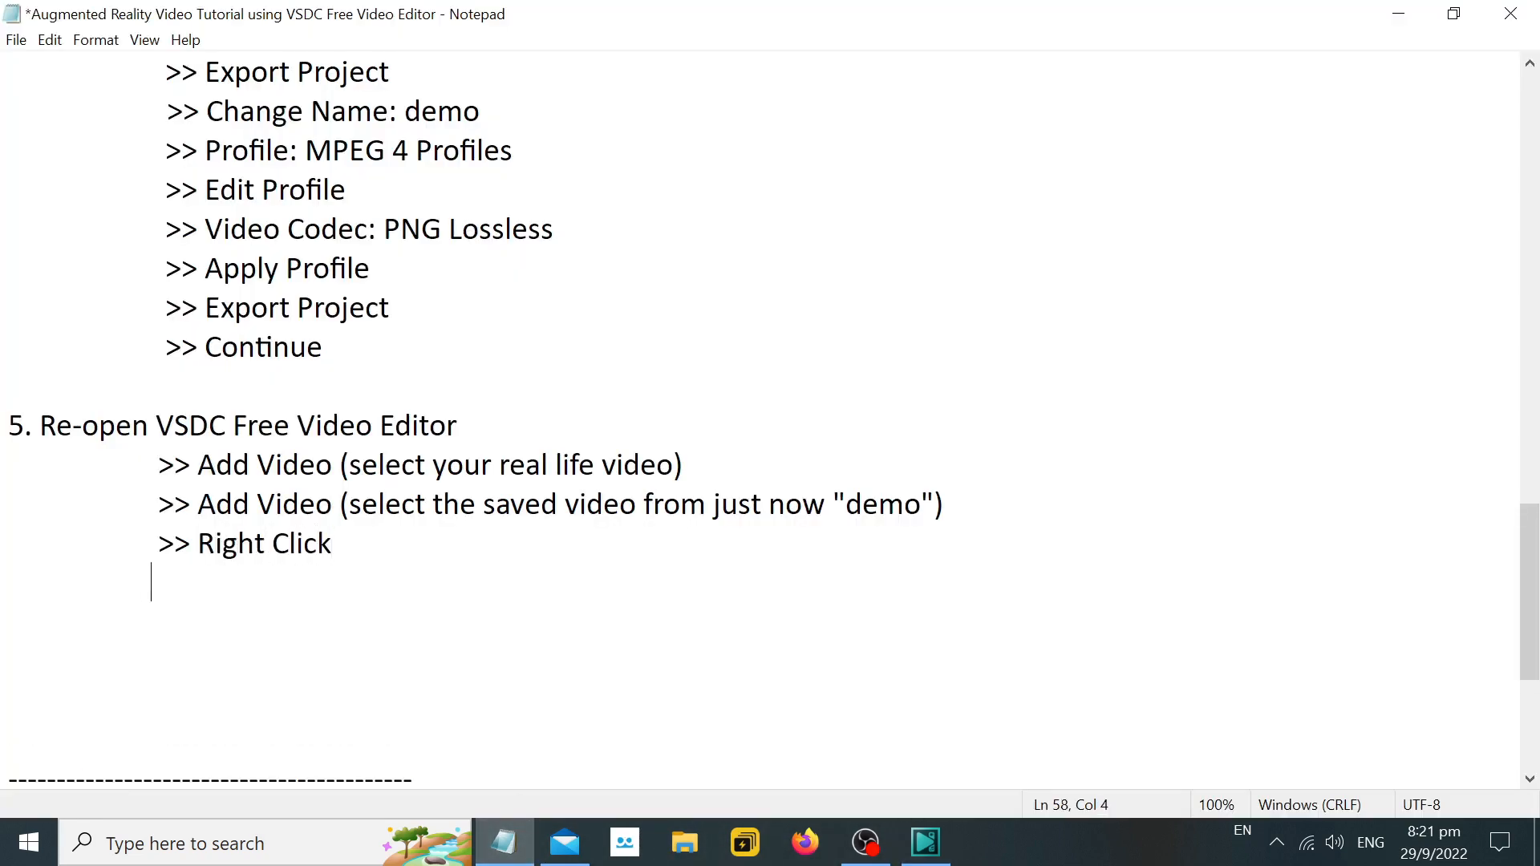
text(>> Insert Layer)
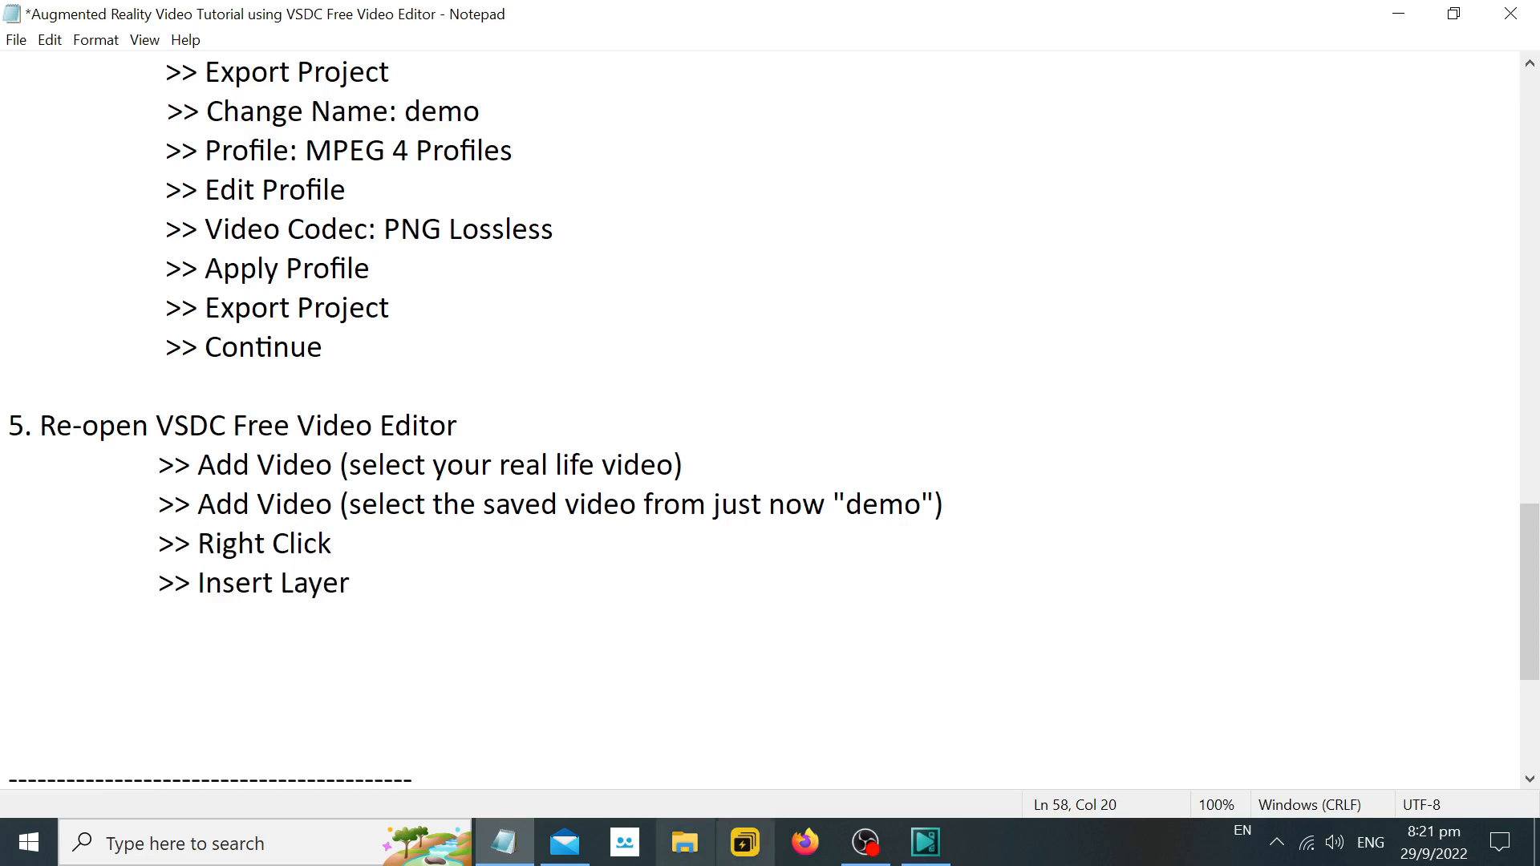
Switch to VSDC, insert a new layer, and move the real-life room video onto it beneath the demo video's layer.
click(925, 842)
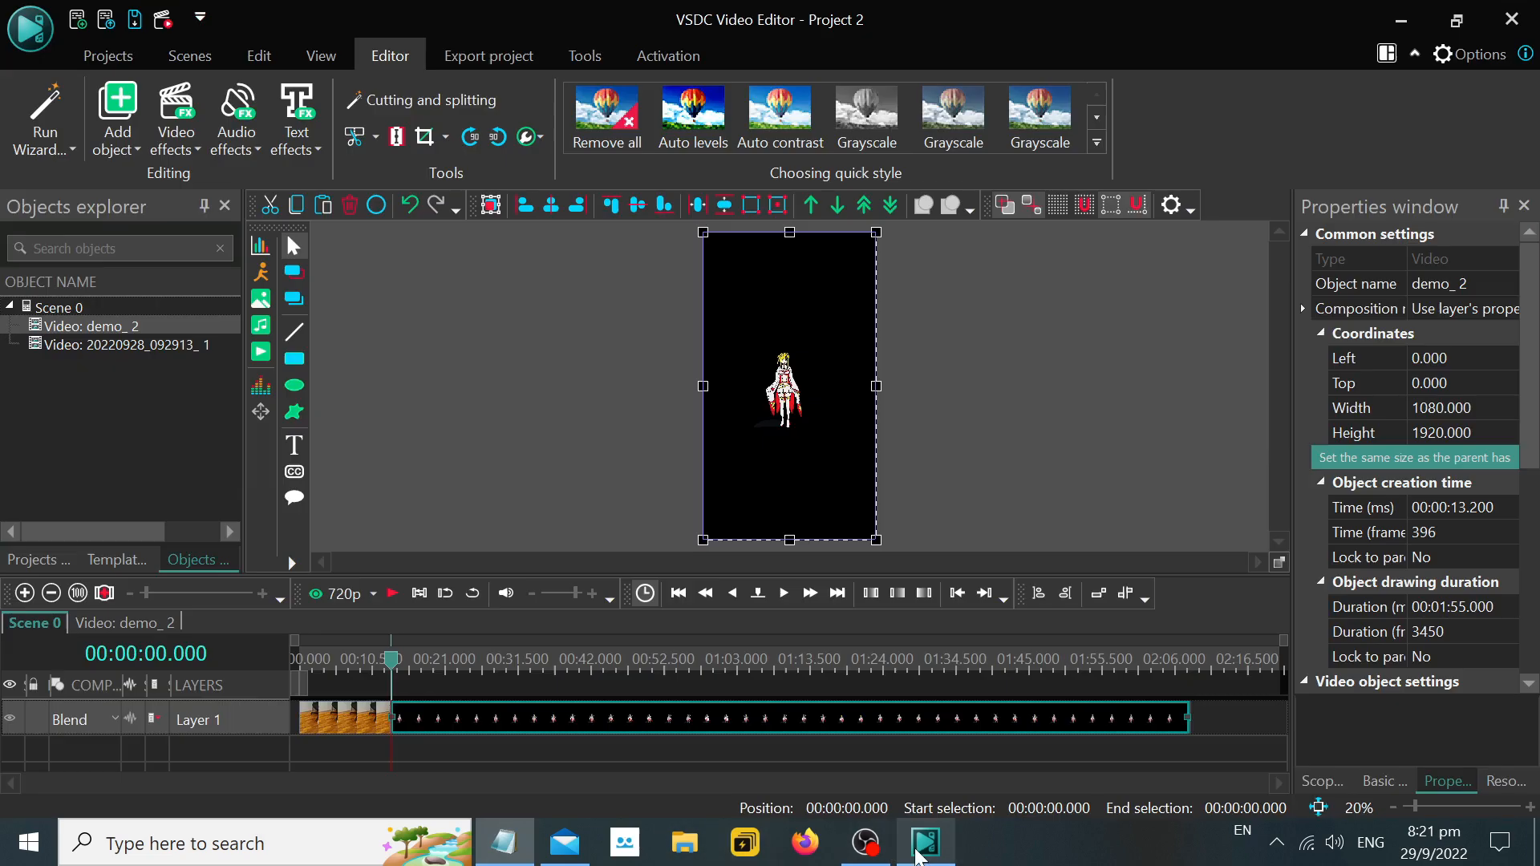
right_click(247, 749)
click(316, 250)
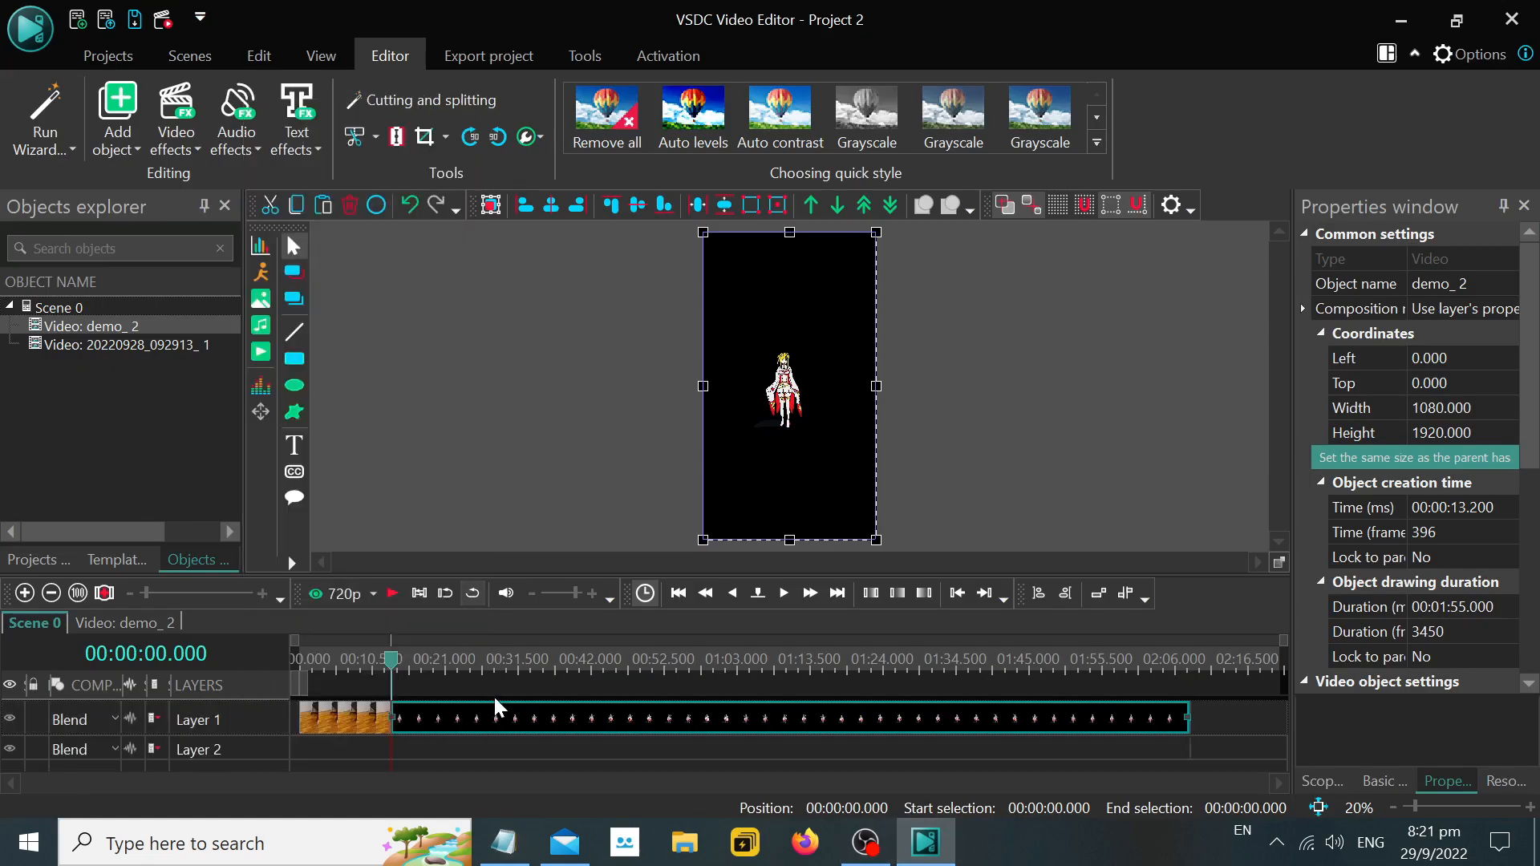
drag(332, 730, 329, 755)
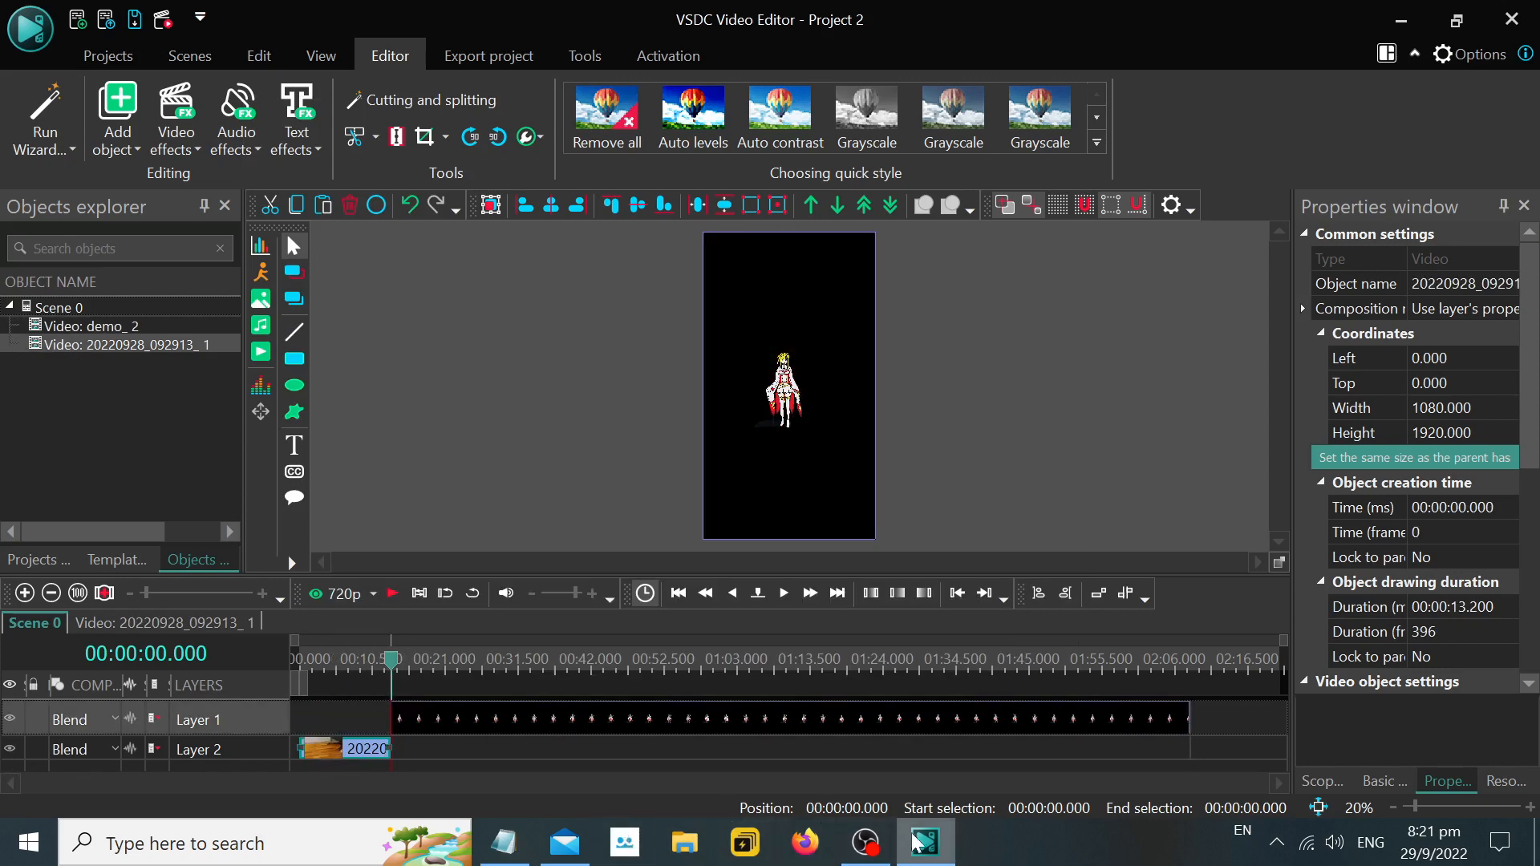
Return to Notepad and add the line ">> Drag Real Life Video to the layer below", followed by a new ">>" line.
click(518, 852)
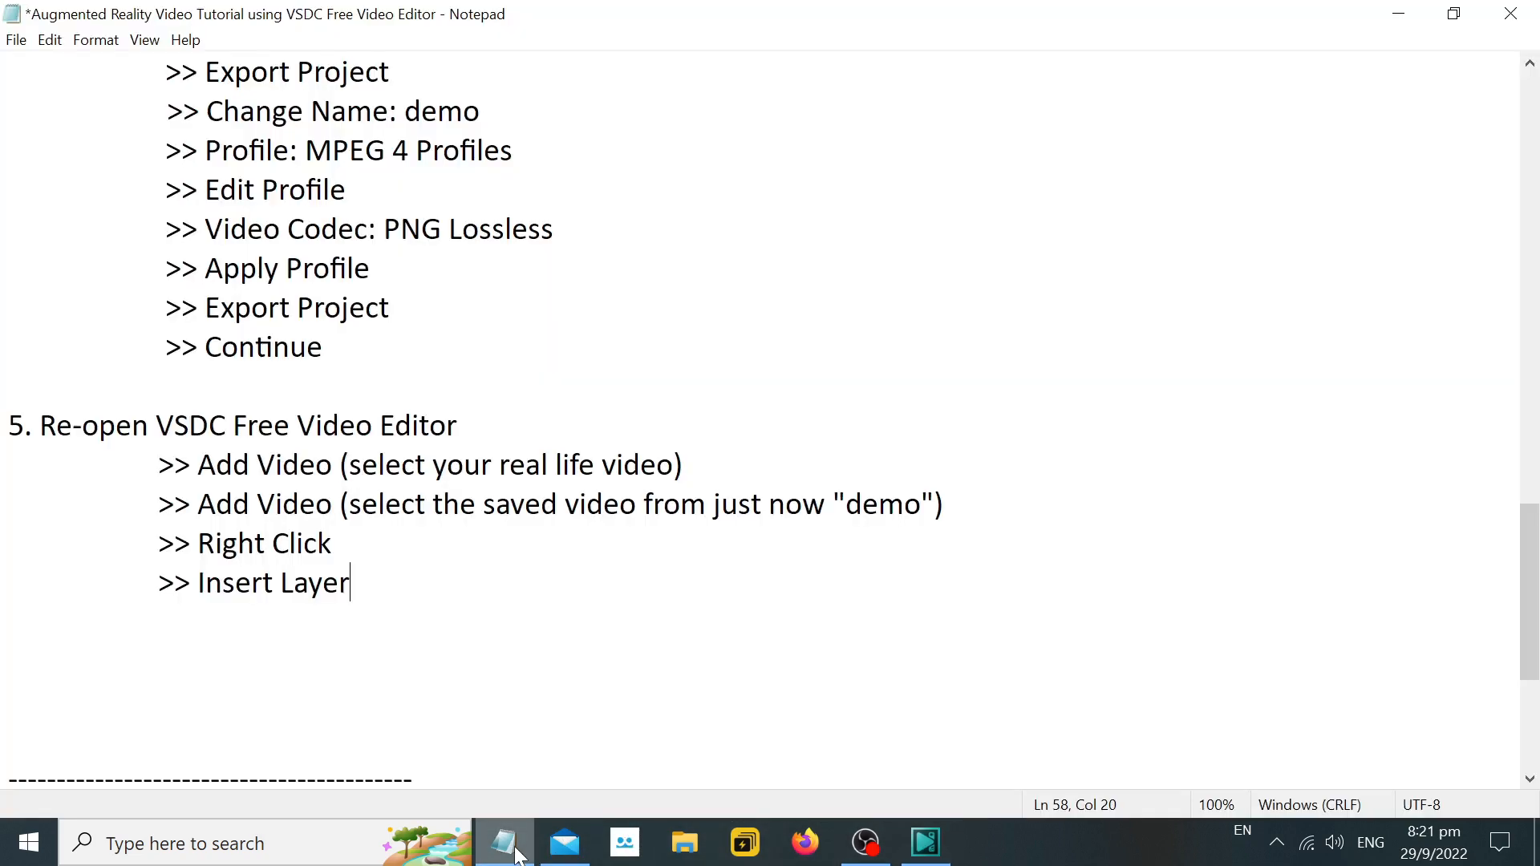
key(Return)
key(Tab)
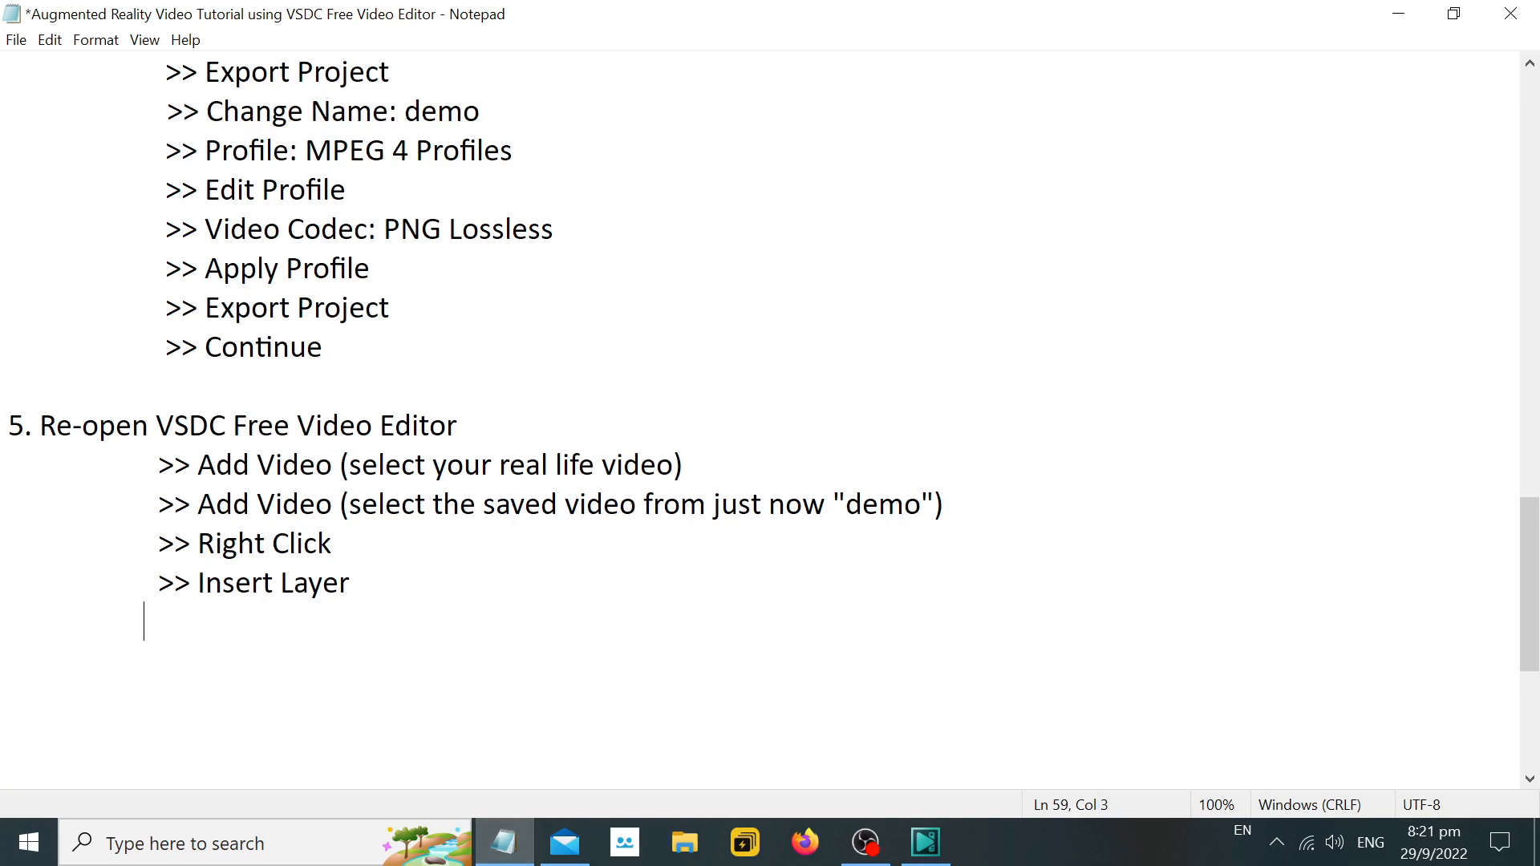
text(>> Drag )
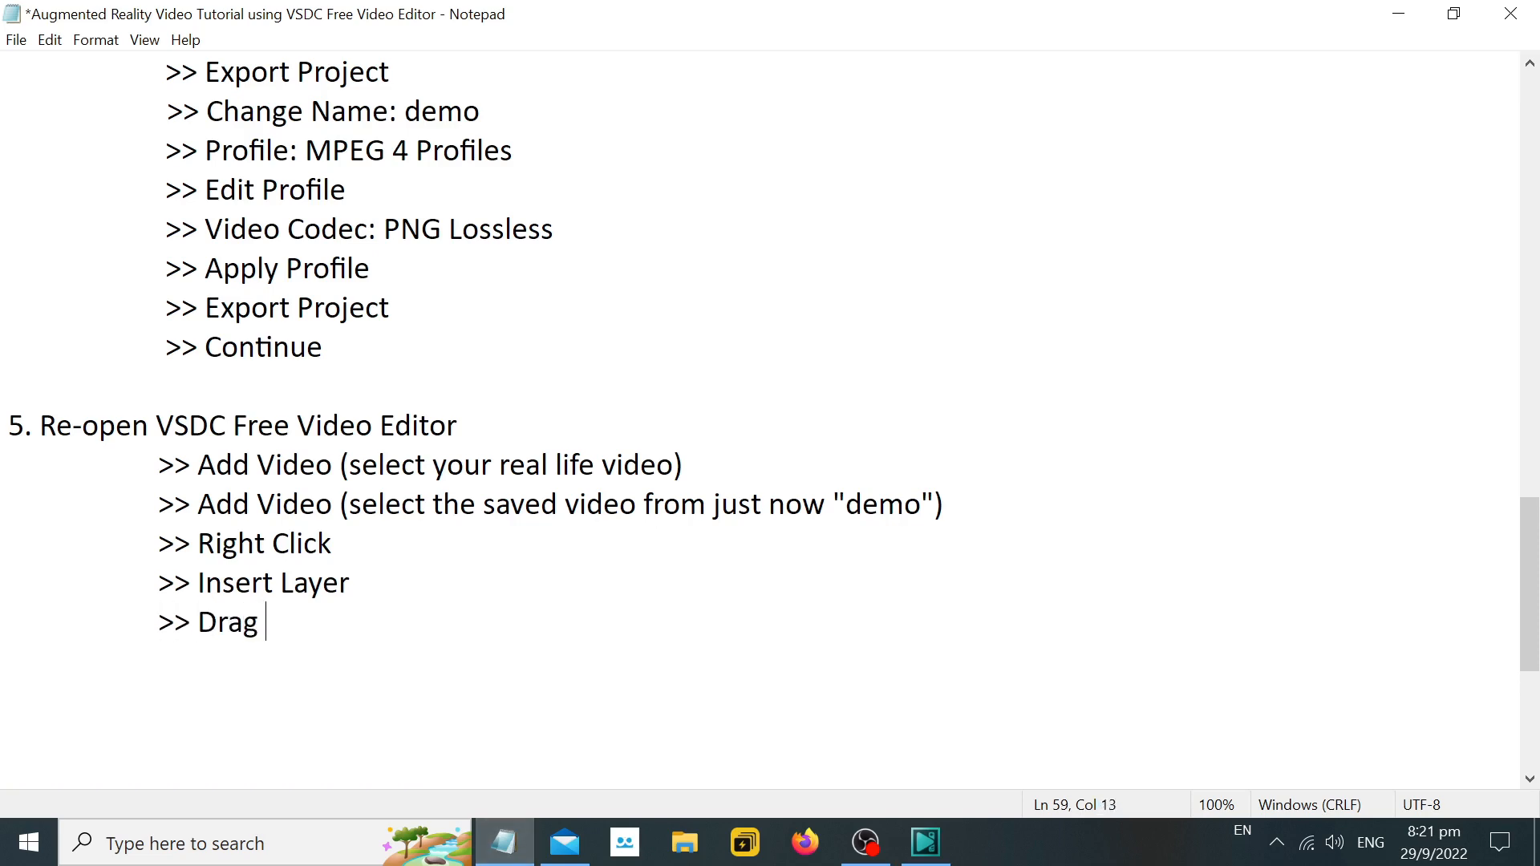
text(Real Life Video )
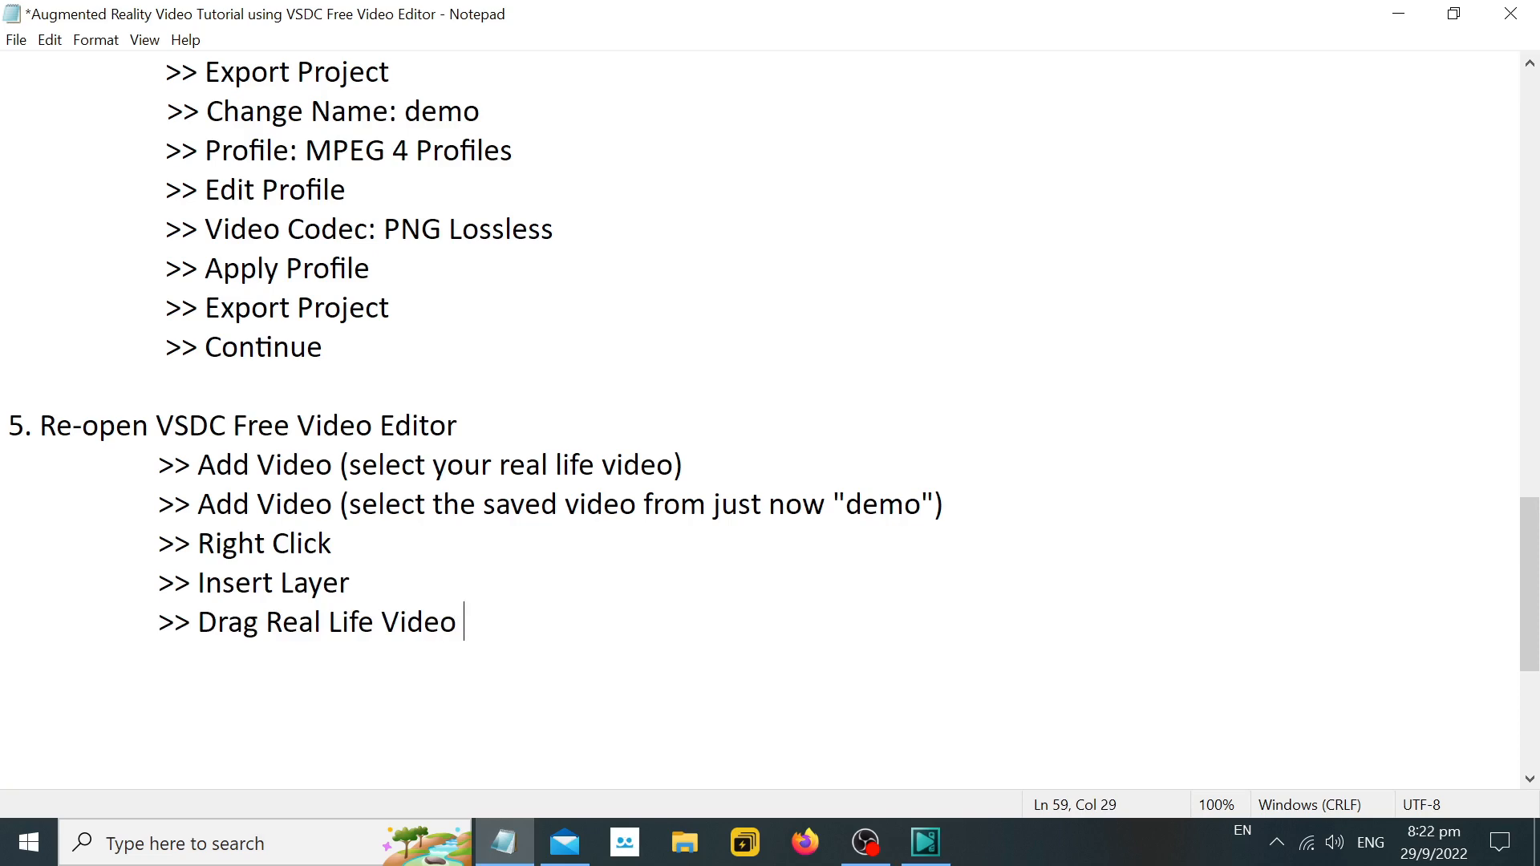
text(to the layer b)
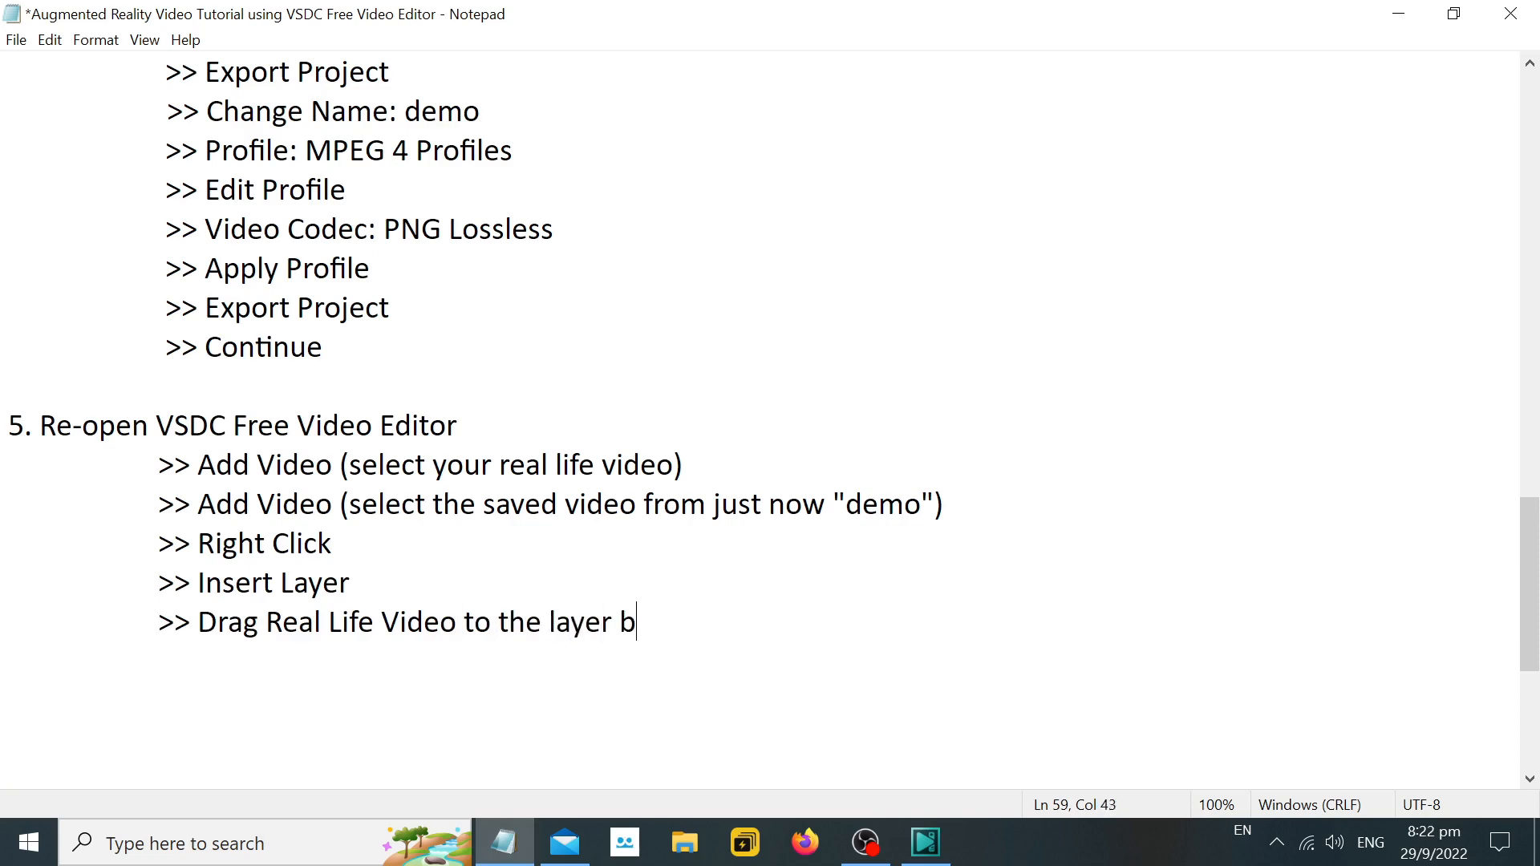
text(elow)
key(Return)
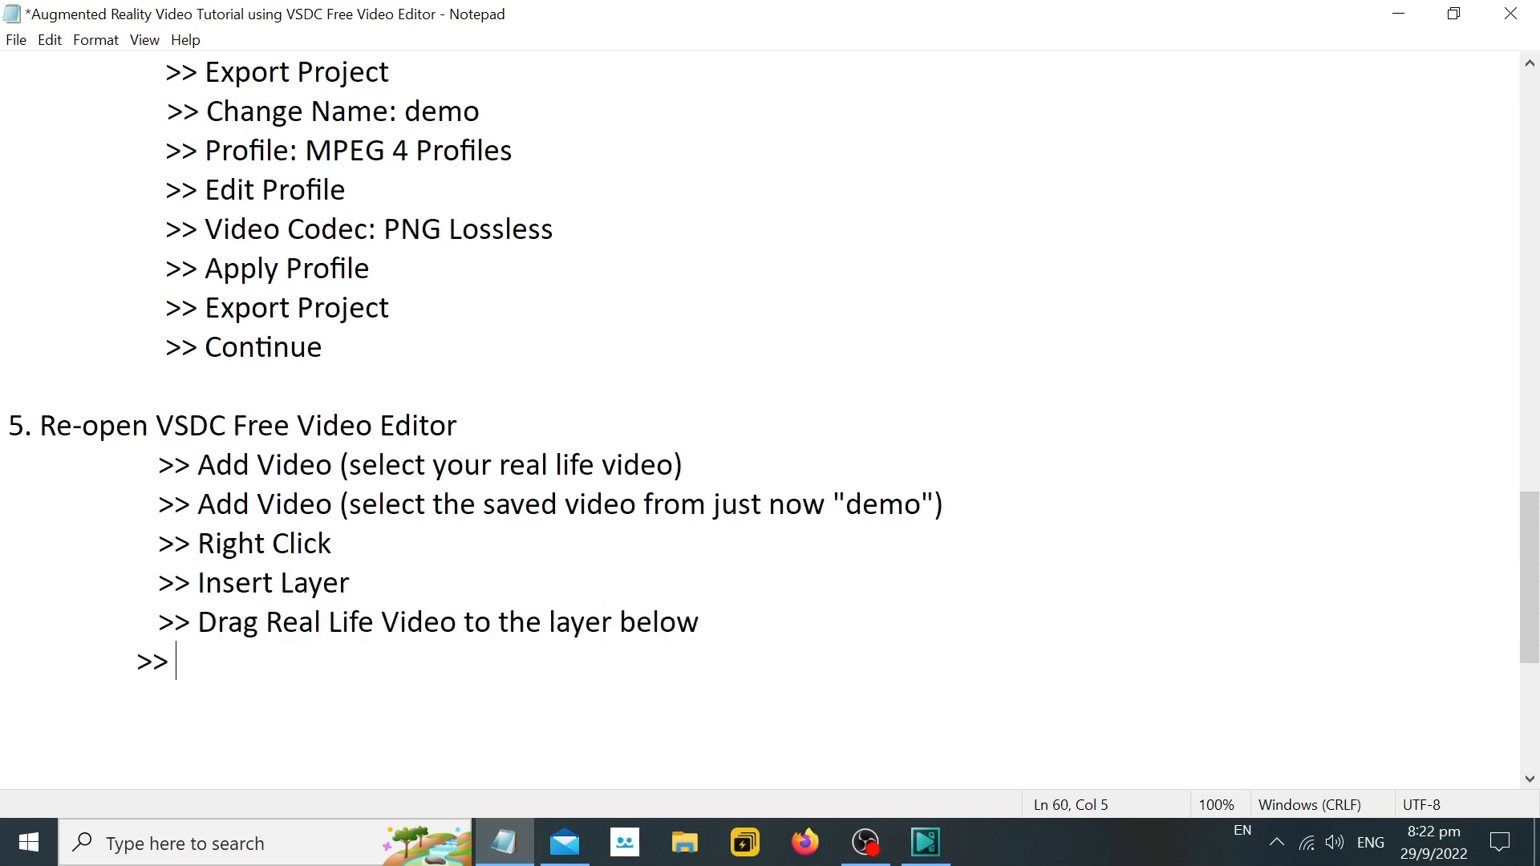
text(>>)
In VSDC, move the demo clip to the timeline start, check the overlay in the opening frames, and return to Notepad.
key(alt+Tab)
drag(527, 731, 361, 730)
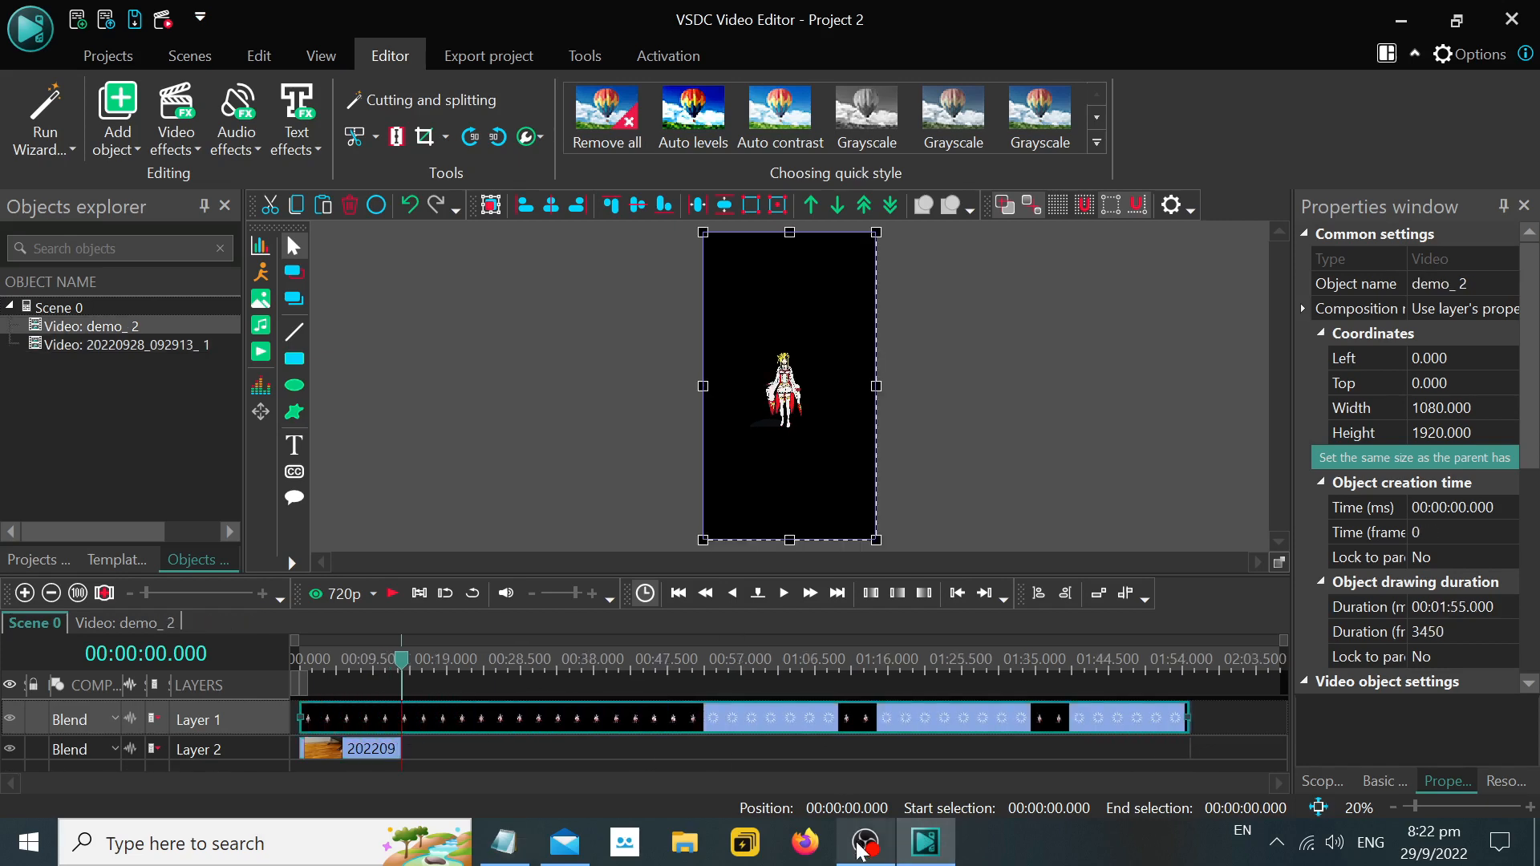
click(312, 660)
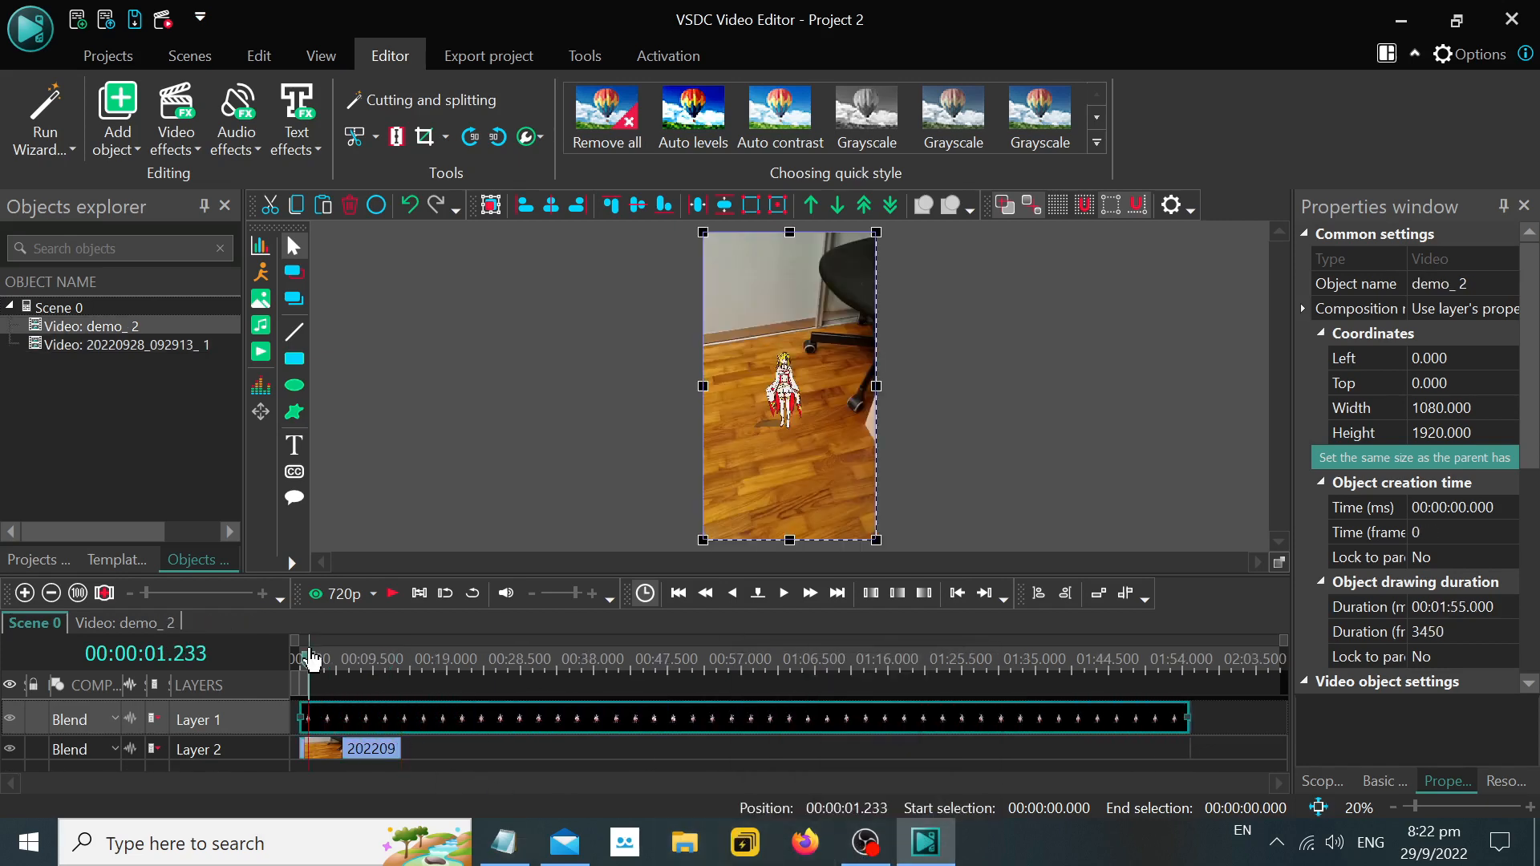
click(299, 660)
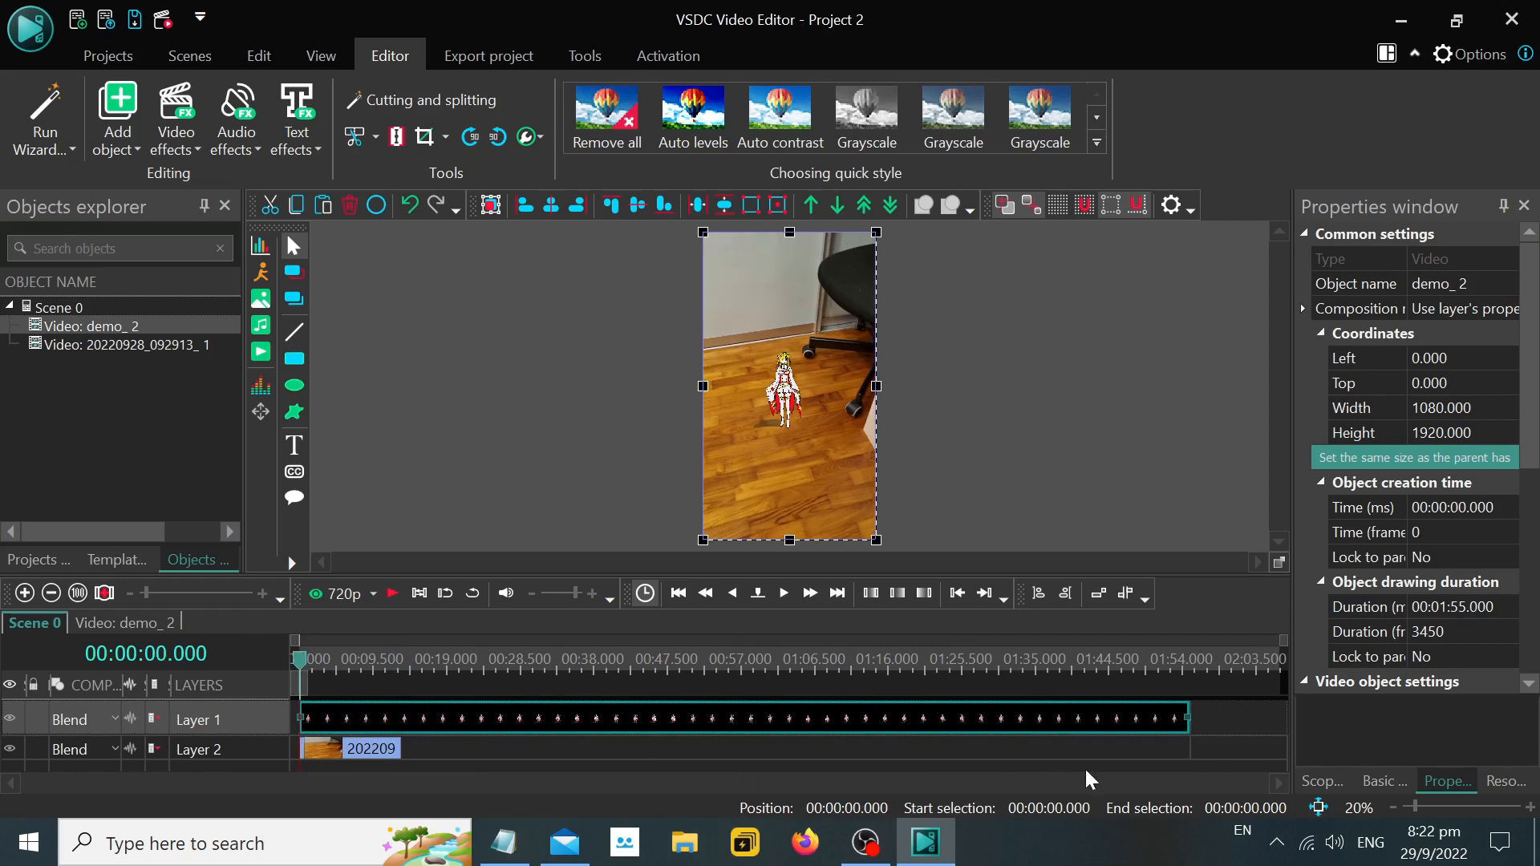
click(504, 842)
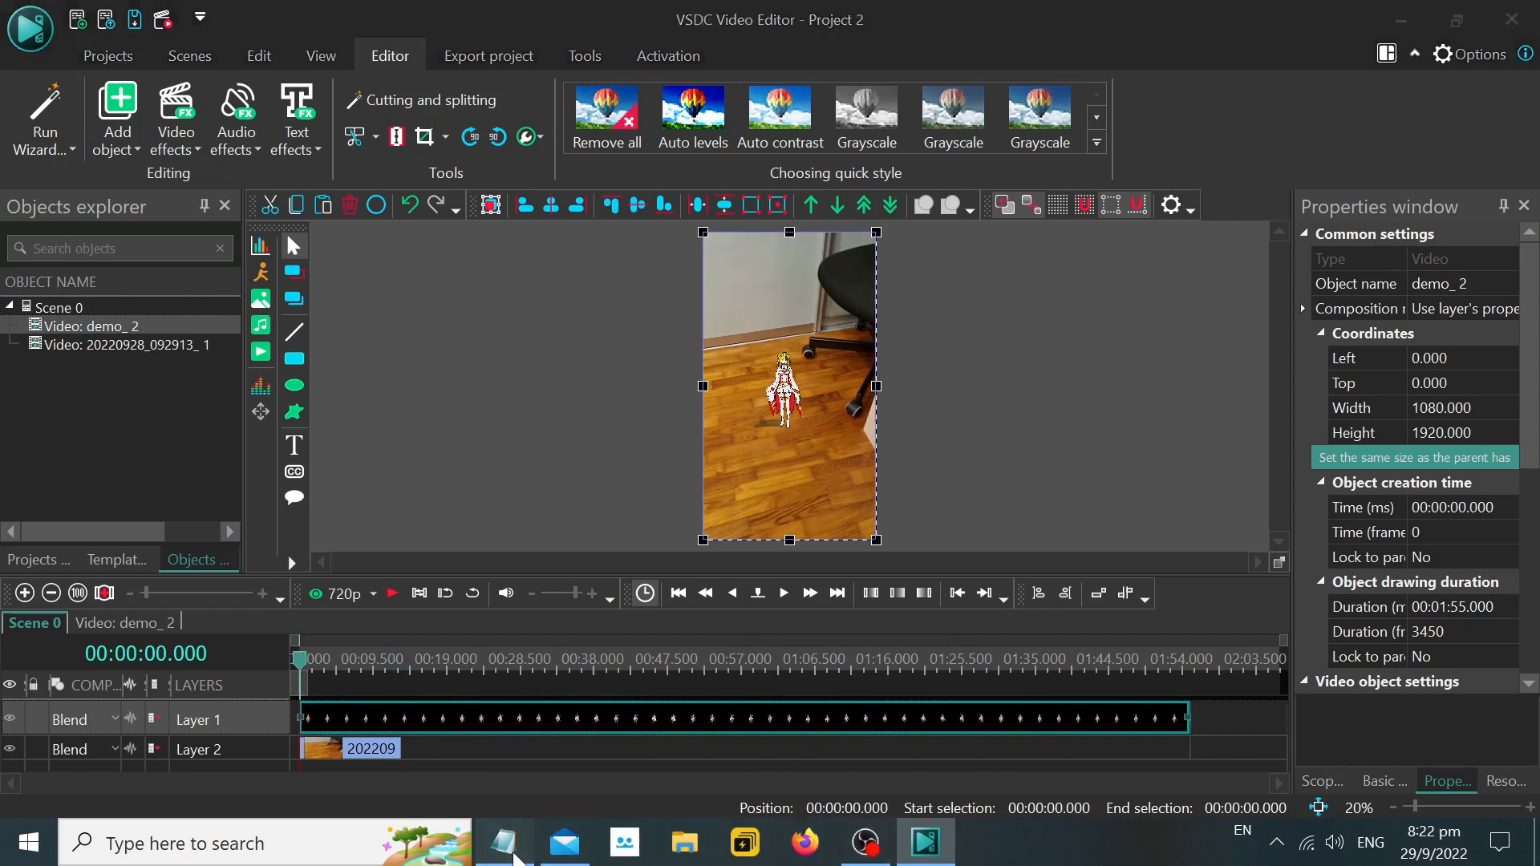
text(Sinc)
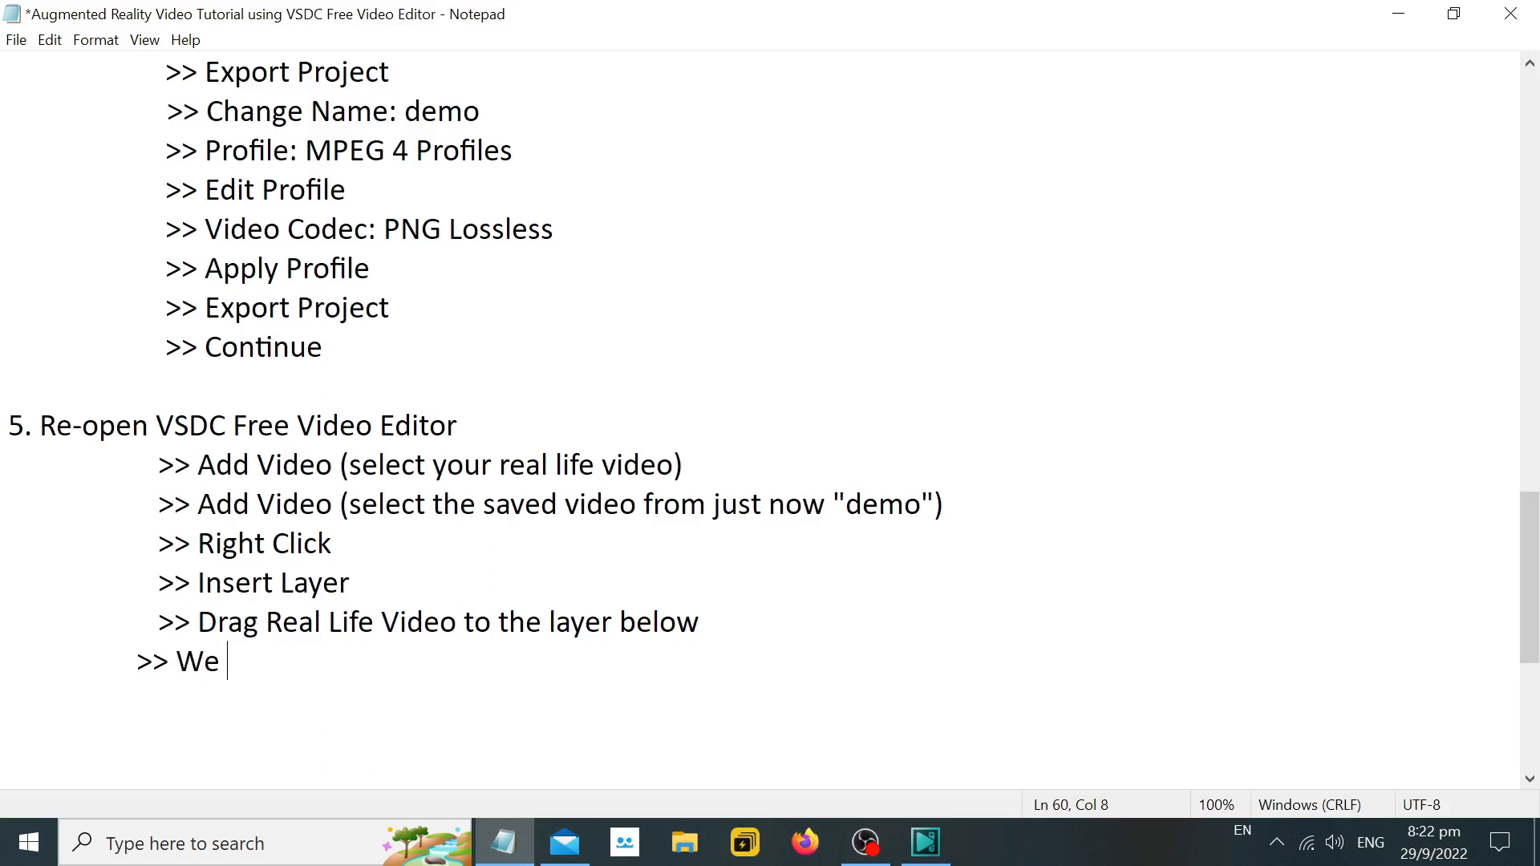
key(BackSpace)
key(BackSpace)
key(BackSpace)
text(We are goin)
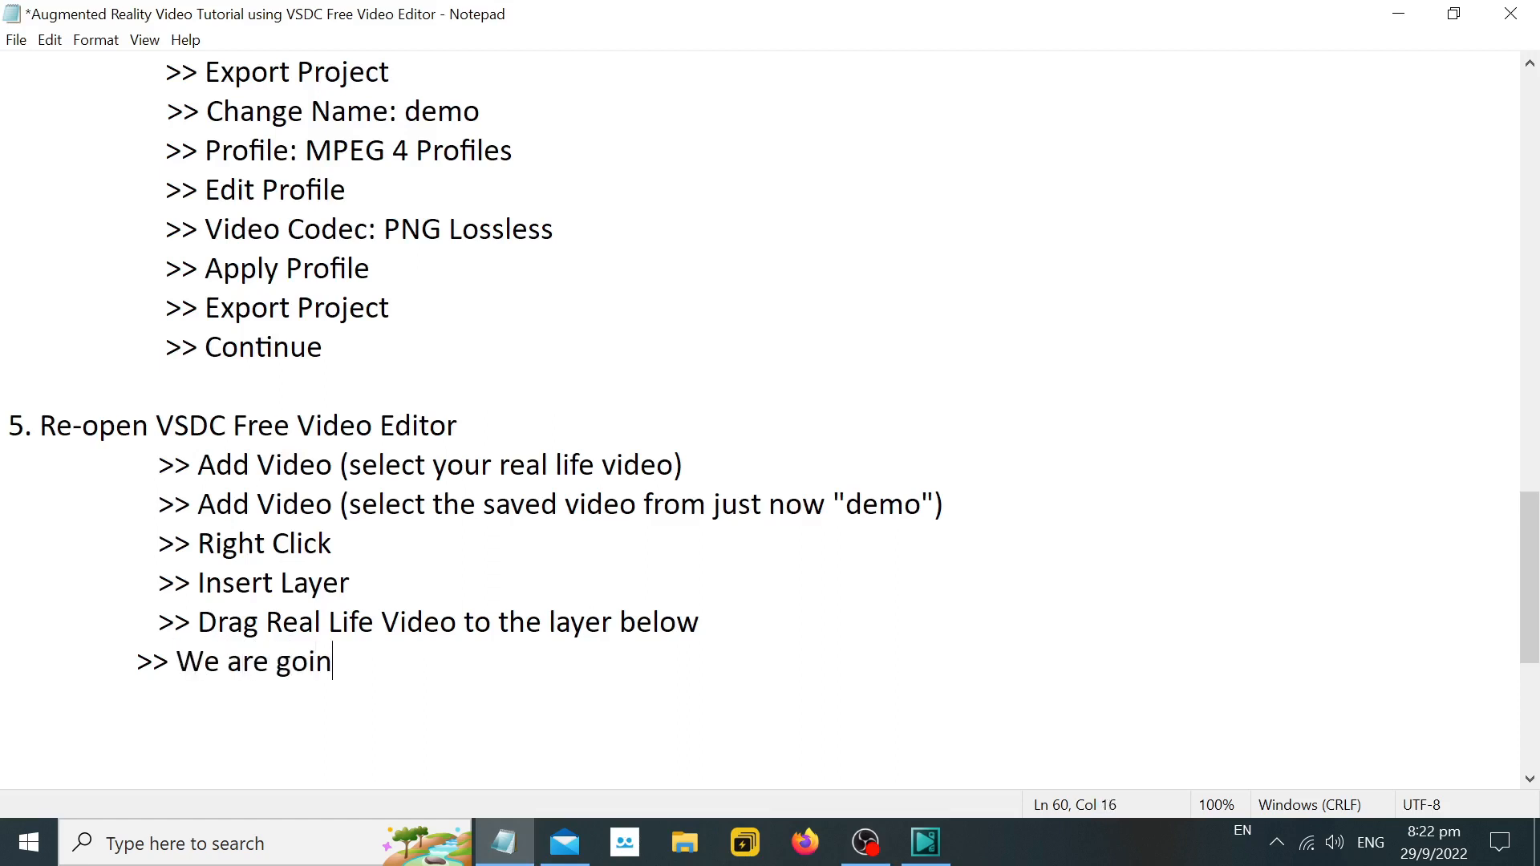
text(g to increase)
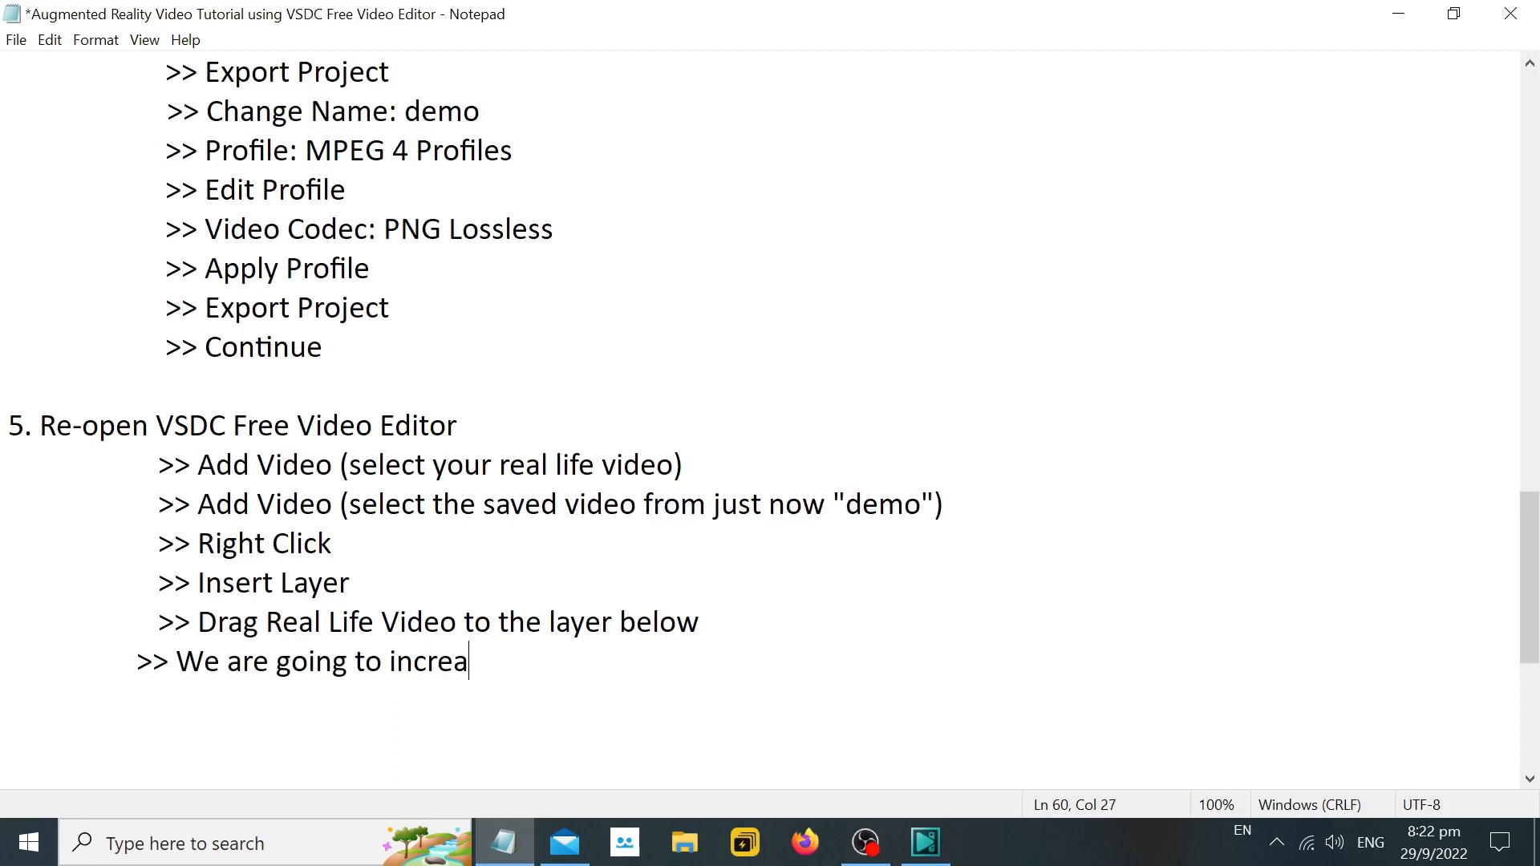
key(BackSpace)
key(BackSpace)
key(BackSpace)
key(BackSpace)
key(BackSpace)
key(BackSpace)
key(BackSpace)
key(BackSpace)
key(BackSpace)
key(BackSpace)
key(BackSpace)
key(BackSpace)
key(BackSpace)
key(BackSpace)
key(BackSpace)
key(BackSpace)
key(BackSpace)
key(BackSpace)
key(BackSpace)
key(BackSpace)
Replace the unfinished last line's text so it reads ">> Change the speed for "demo"", and bring VSDC into view.
text(C)
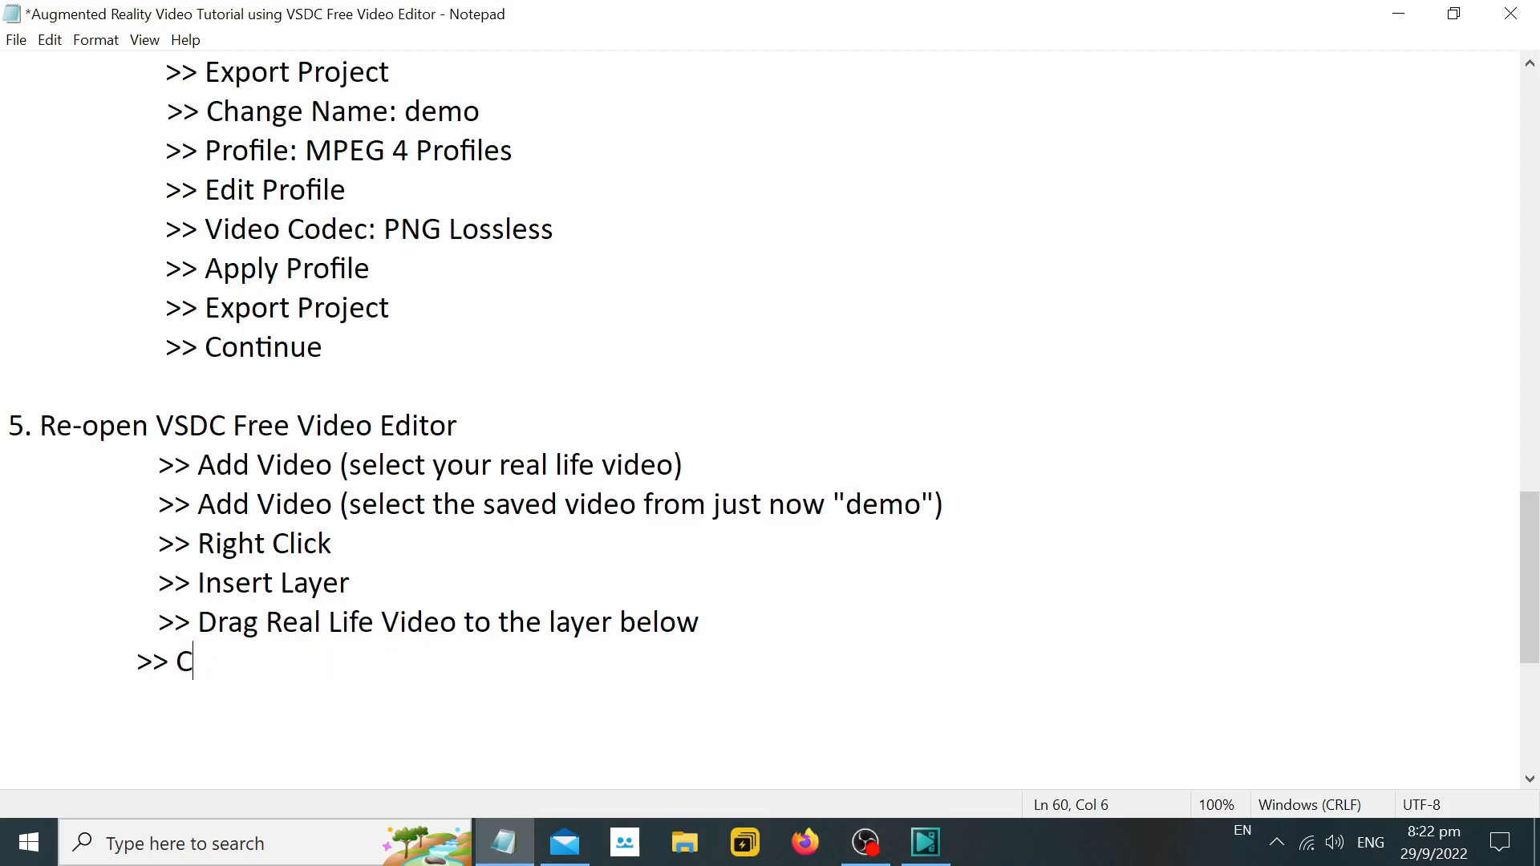
text(hange the speed for )
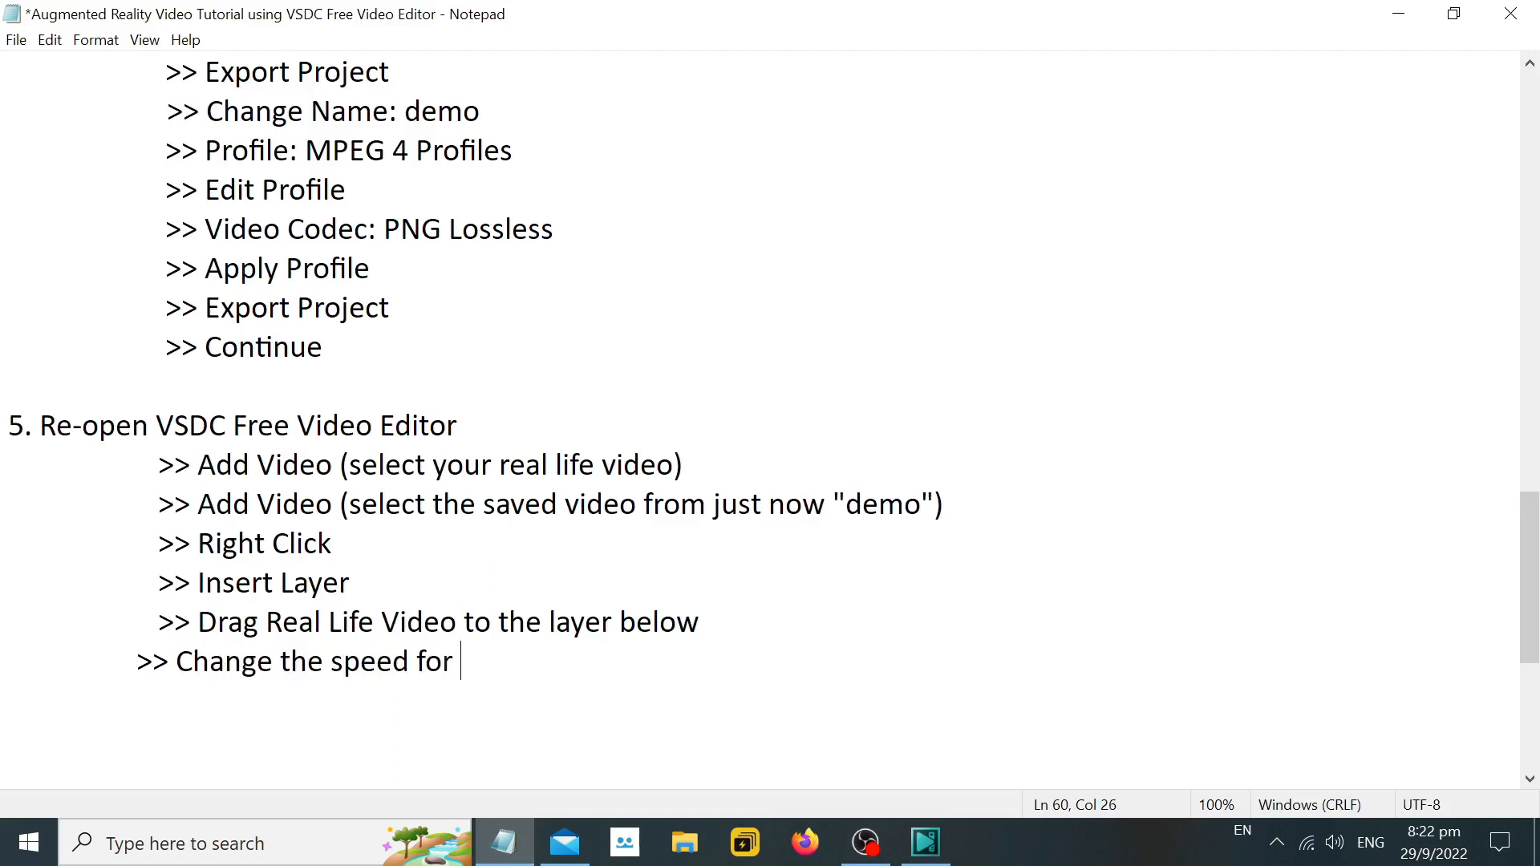
text("demo)
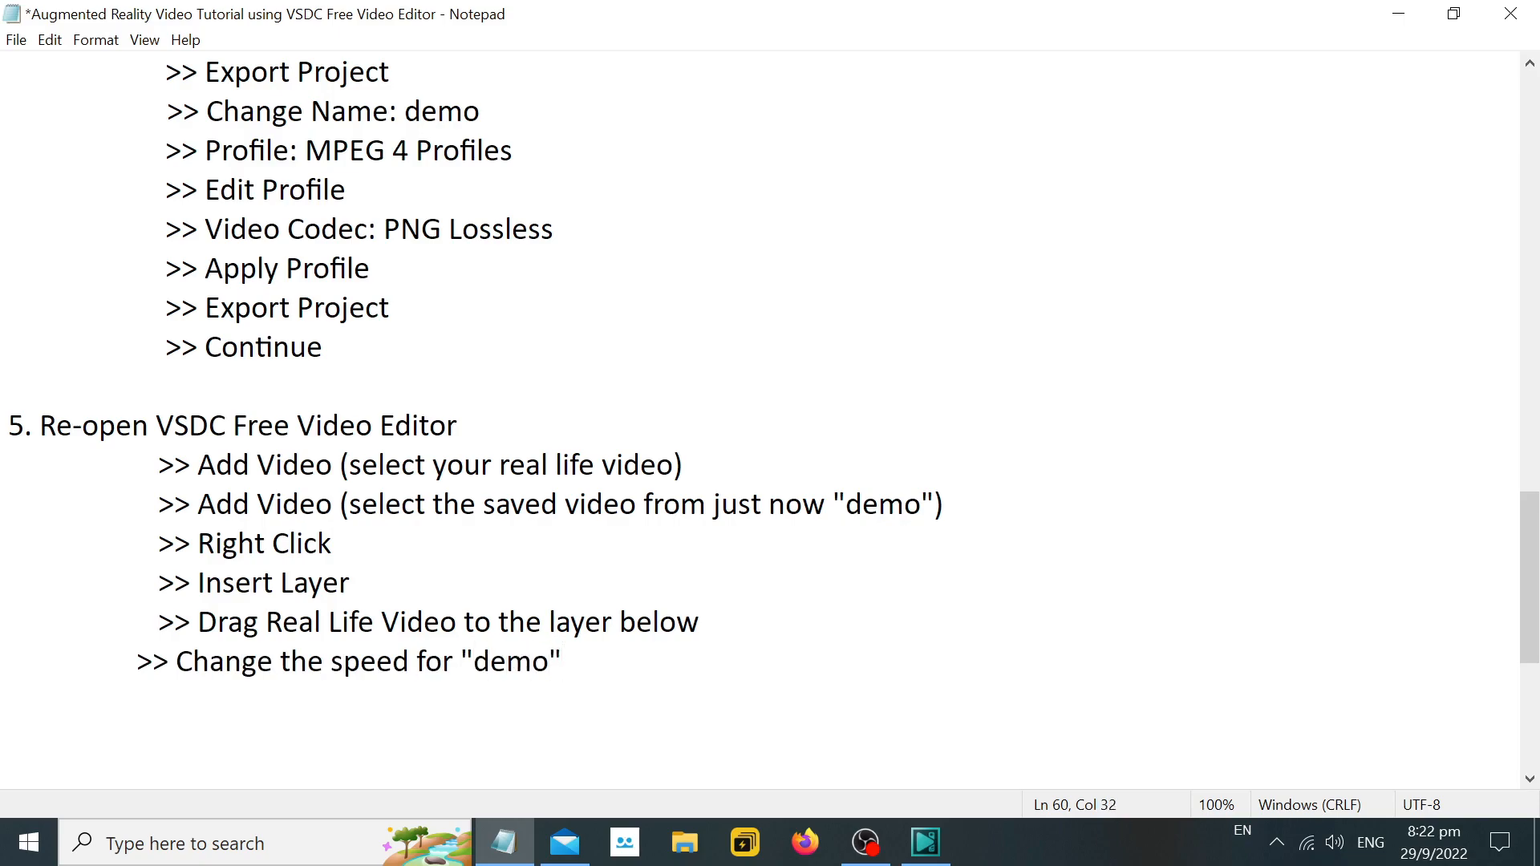
click(1398, 14)
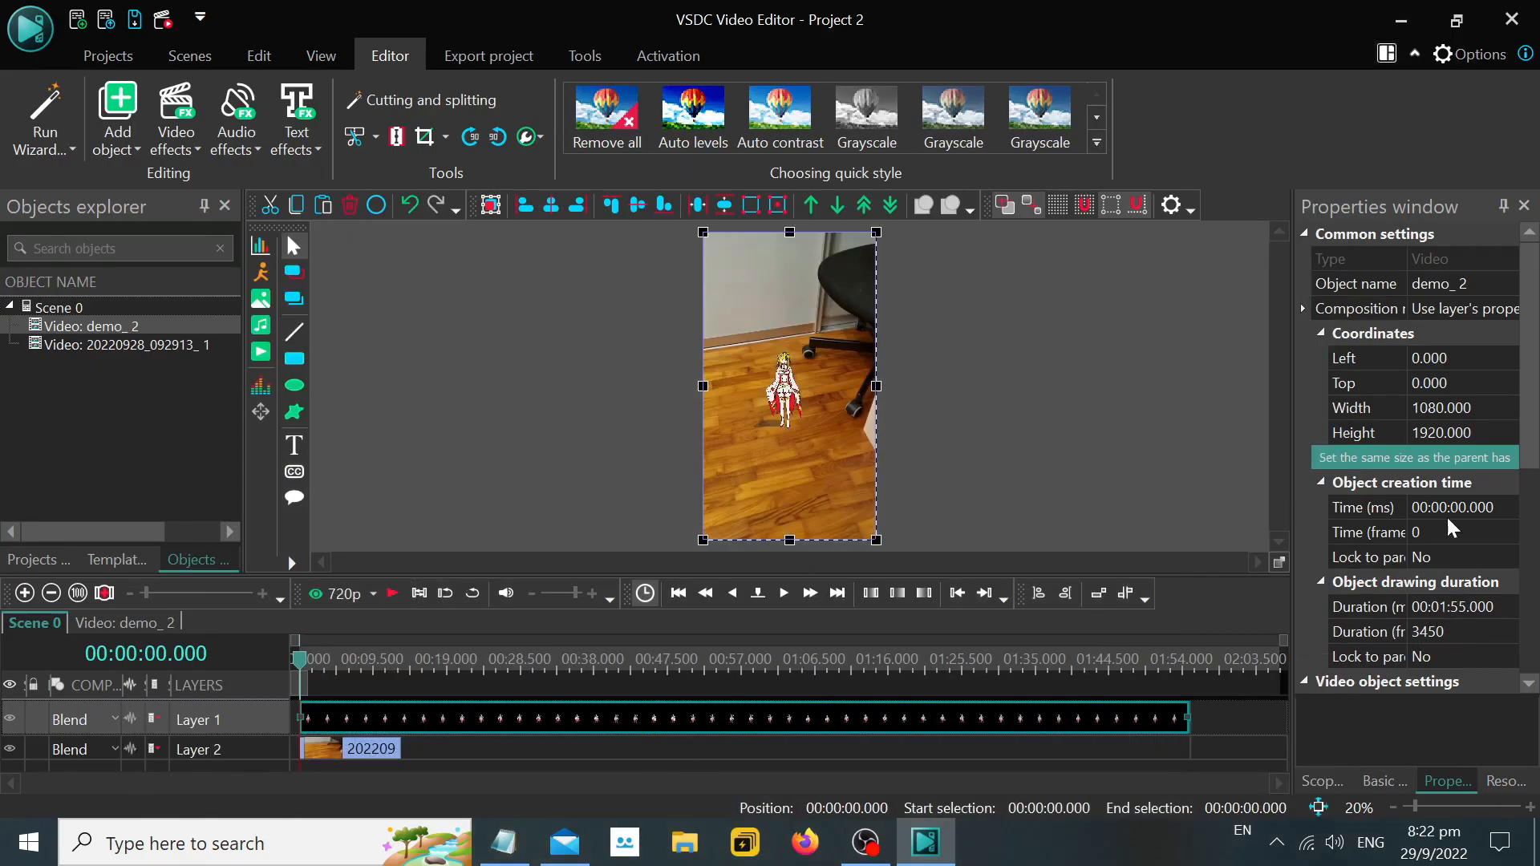
Return to Notepad and add the lines ">> Properties Window" and ">> Speed" under the speed change instruction.
click(504, 842)
key(Return)
text(>)
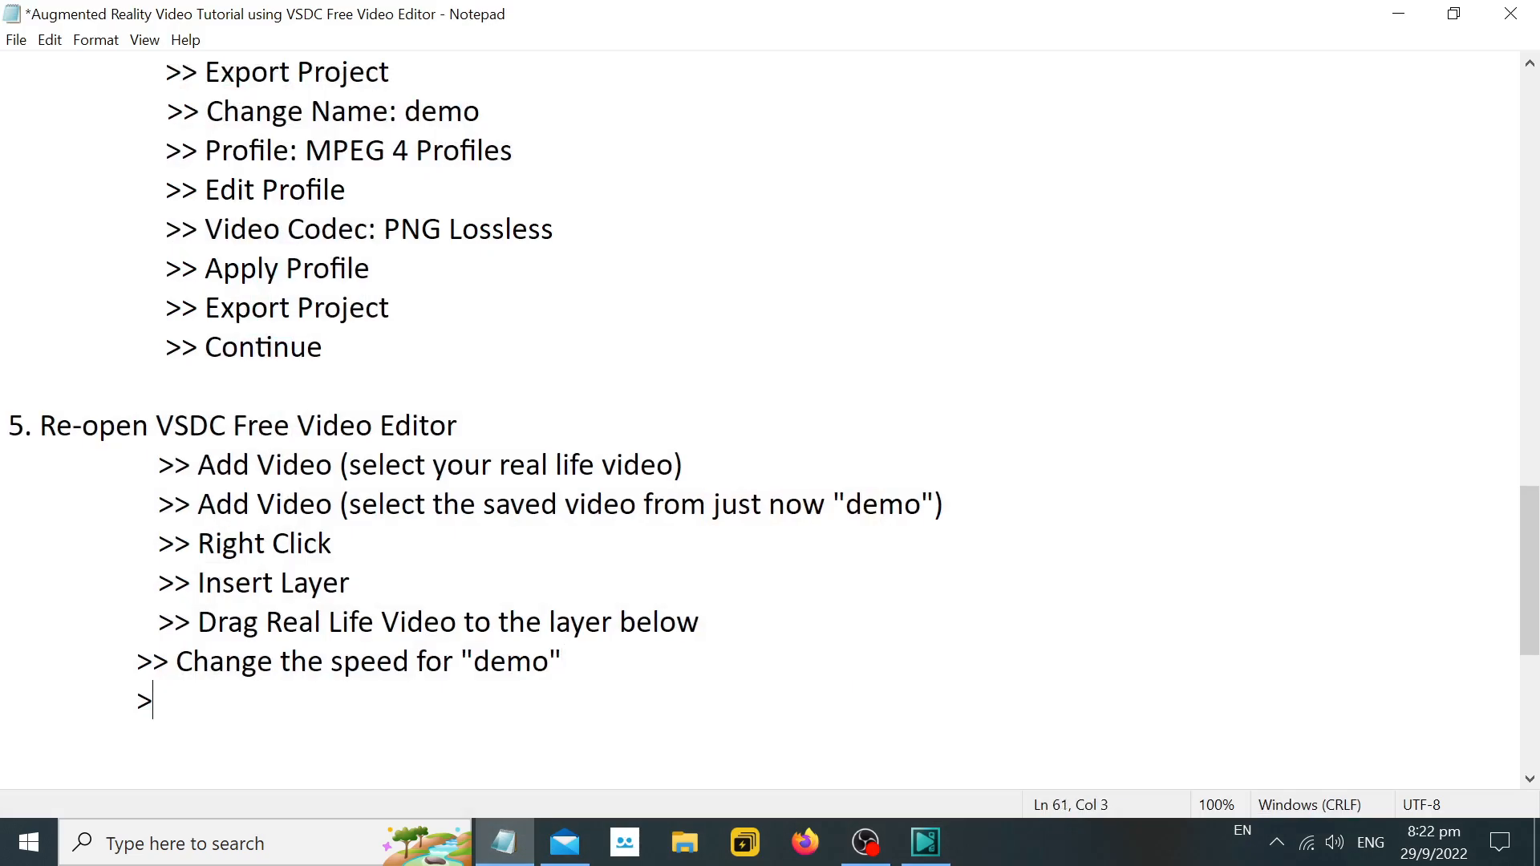
text(> Properties Q)
key(BackSpace)
text(W)
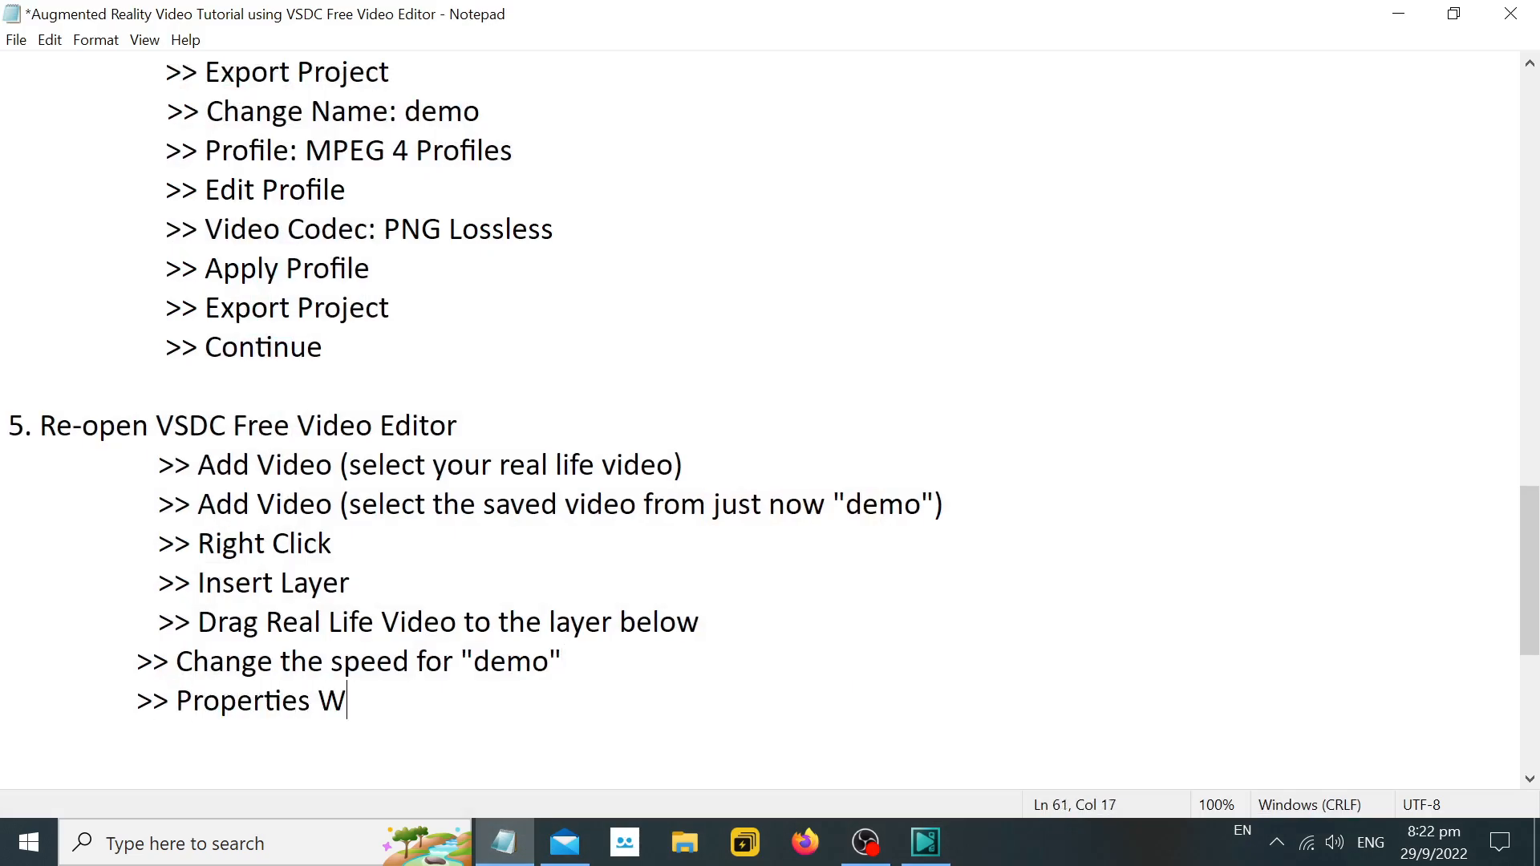
text(indow)
key(Return)
key(Tab)
text(>> Speed)
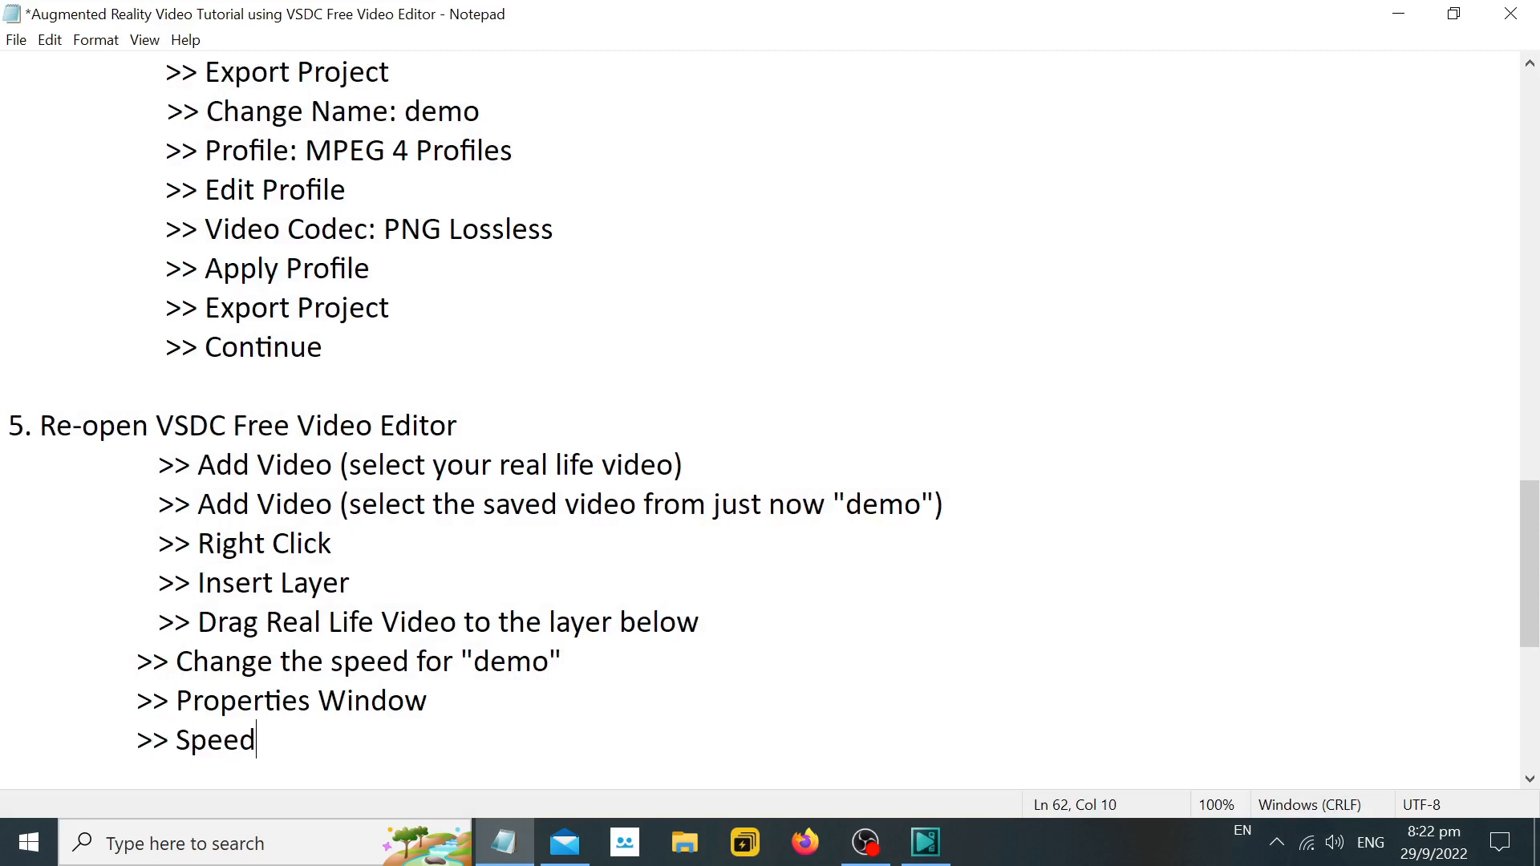
Switch to VSDC and set the demo clip's playback speed to 2000%.
click(926, 842)
scroll(1480, 590, down, 5)
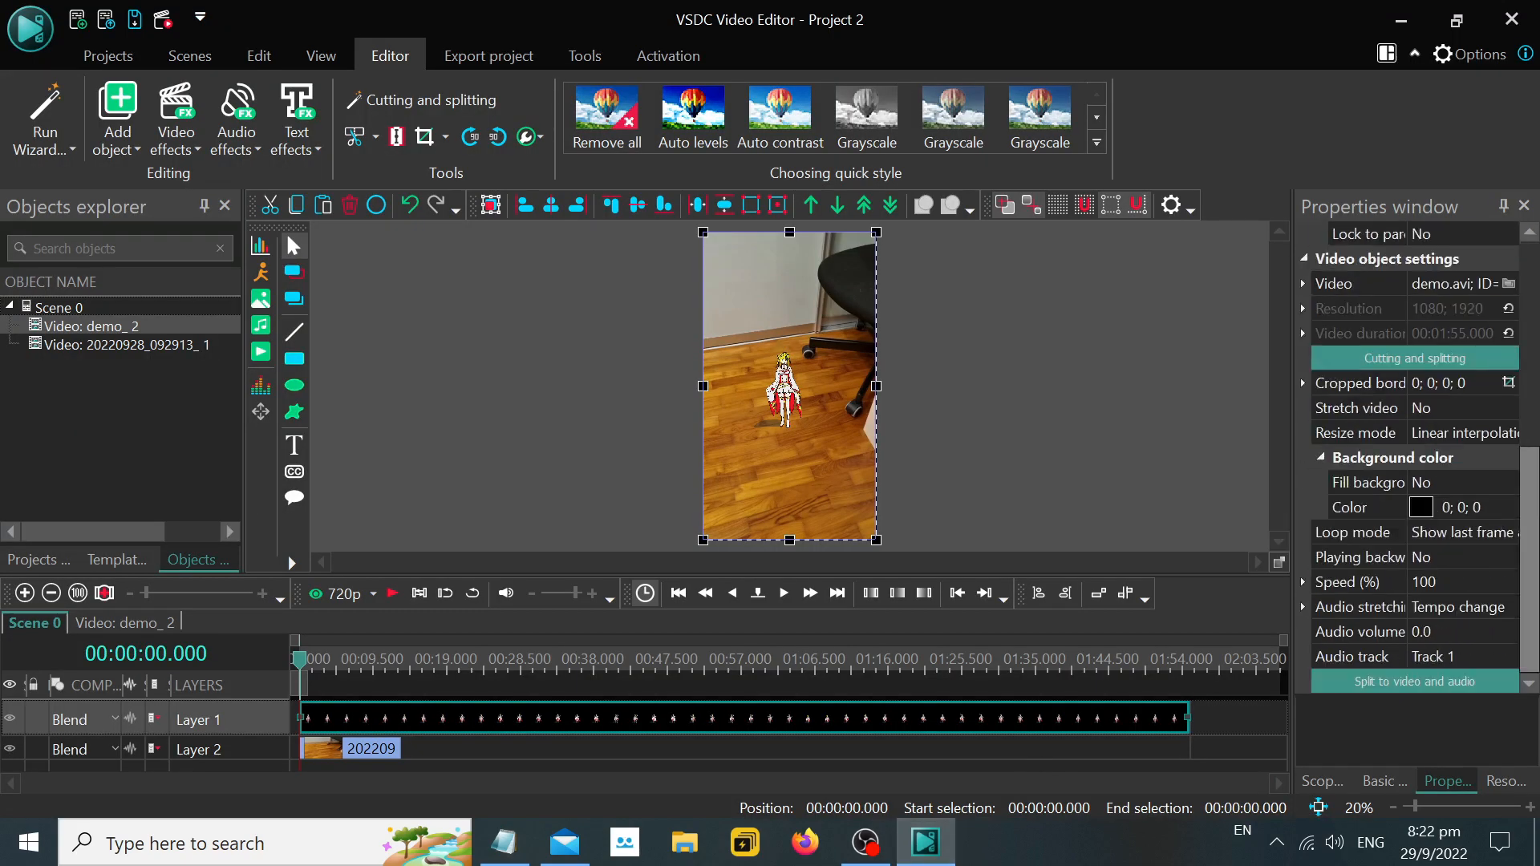
click(1480, 590)
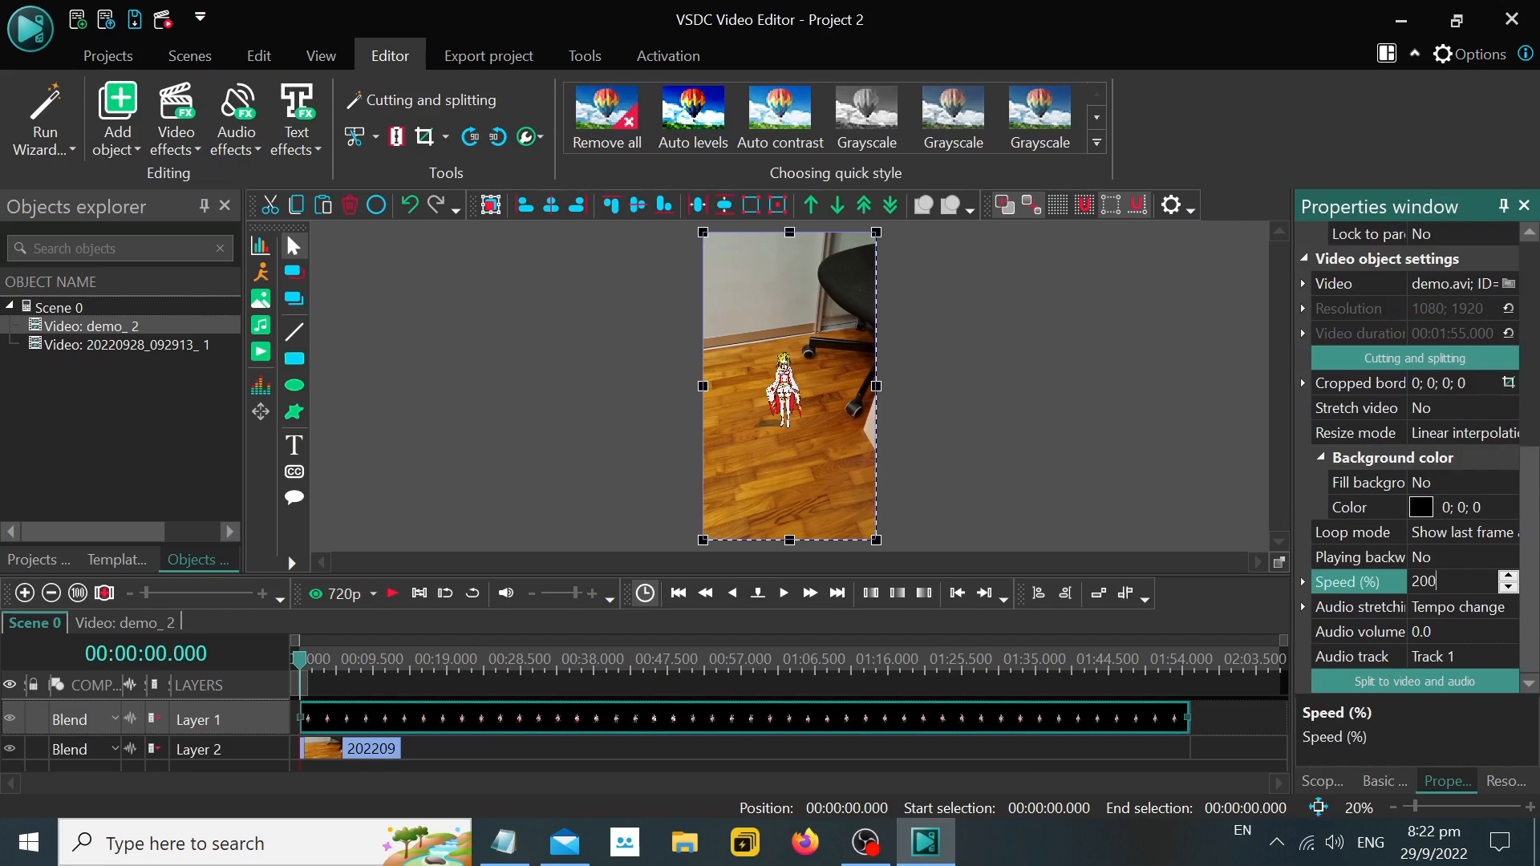
text(2000)
key(Return)
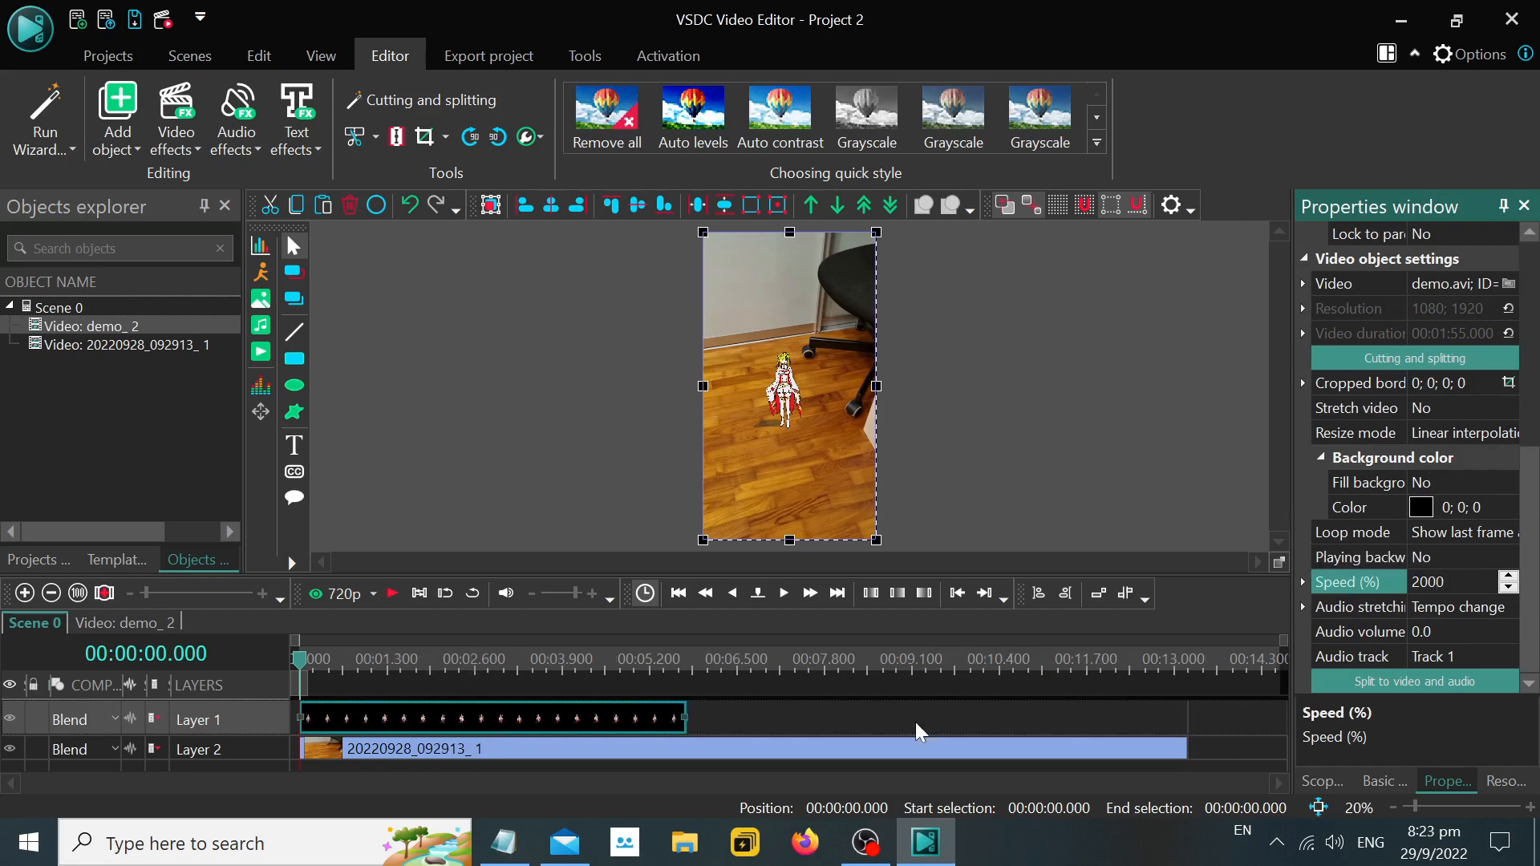
Return to Notepad and complete the last line as ">> Speed: 2000%", with a new line below it.
click(1402, 20)
text(2000)
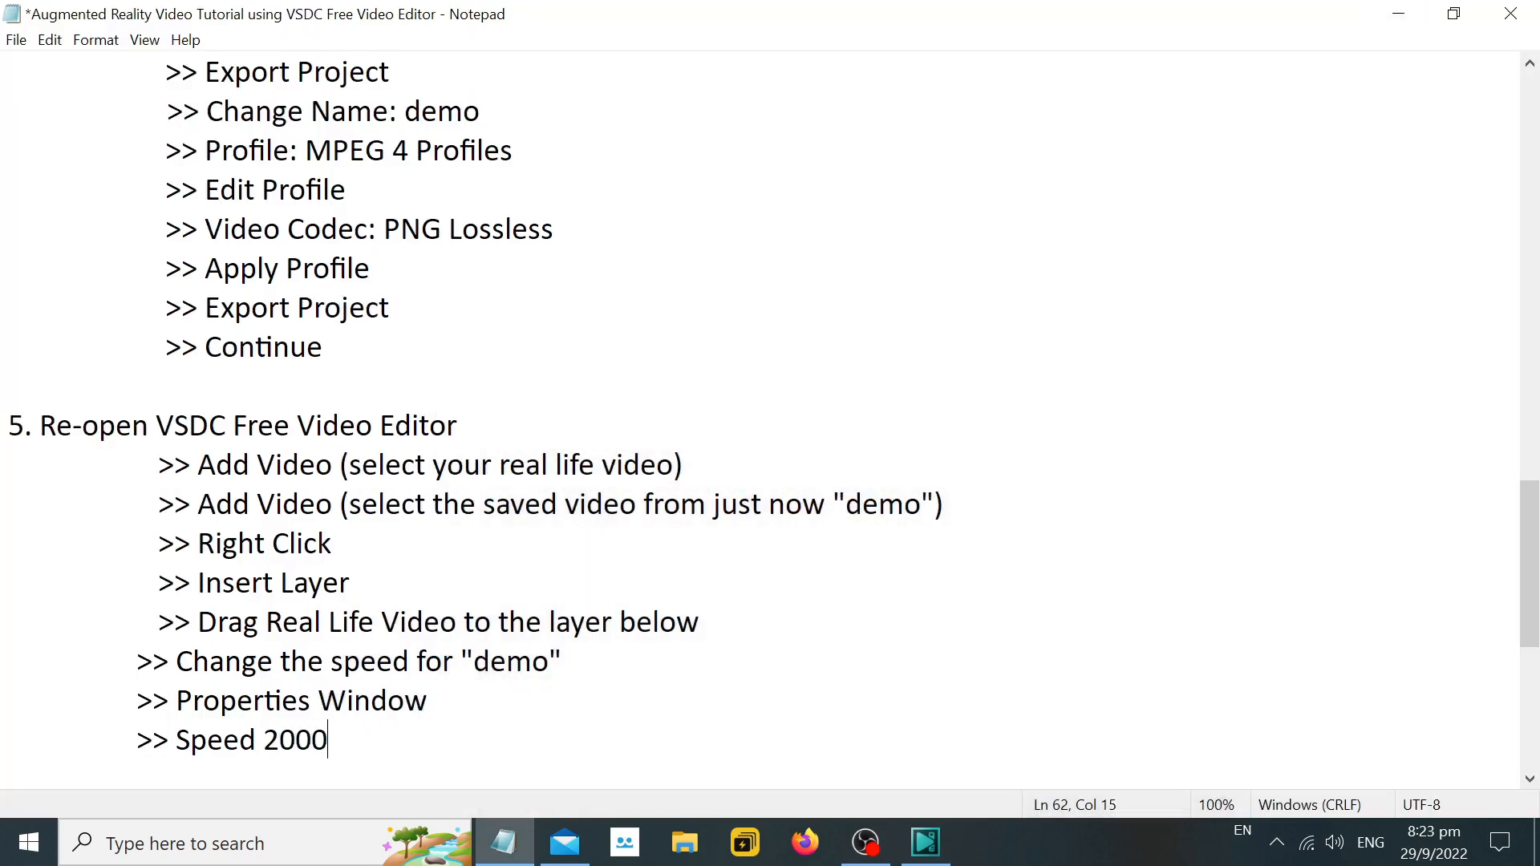
text(:)
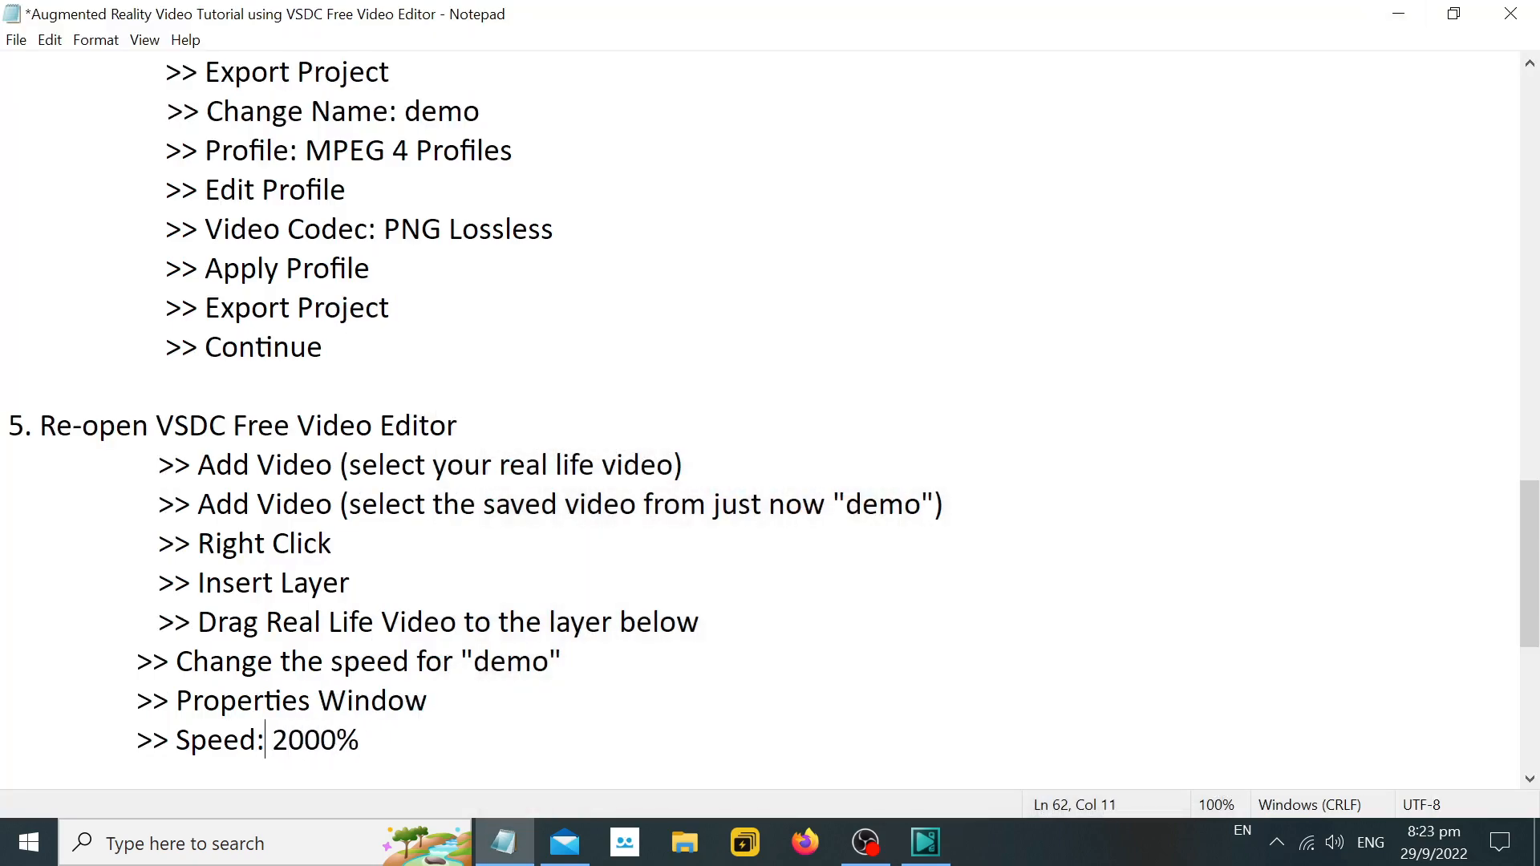
key(Right)
key(Right)
key(Right)
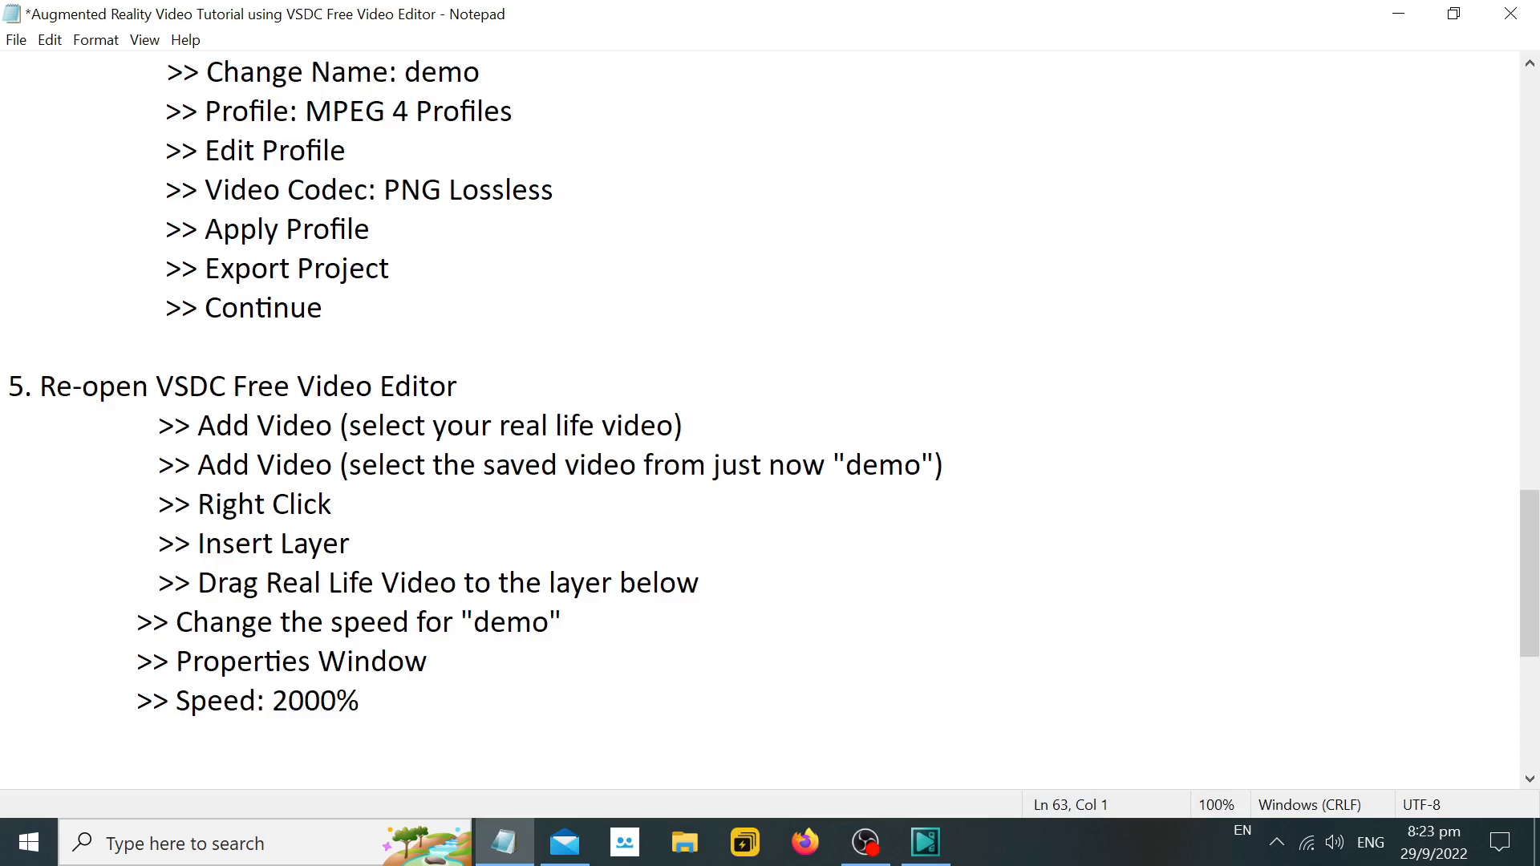
In VSDC, copy the demo clip and paste a duplicate directly after it on Layer 1.
click(925, 842)
right_click(647, 716)
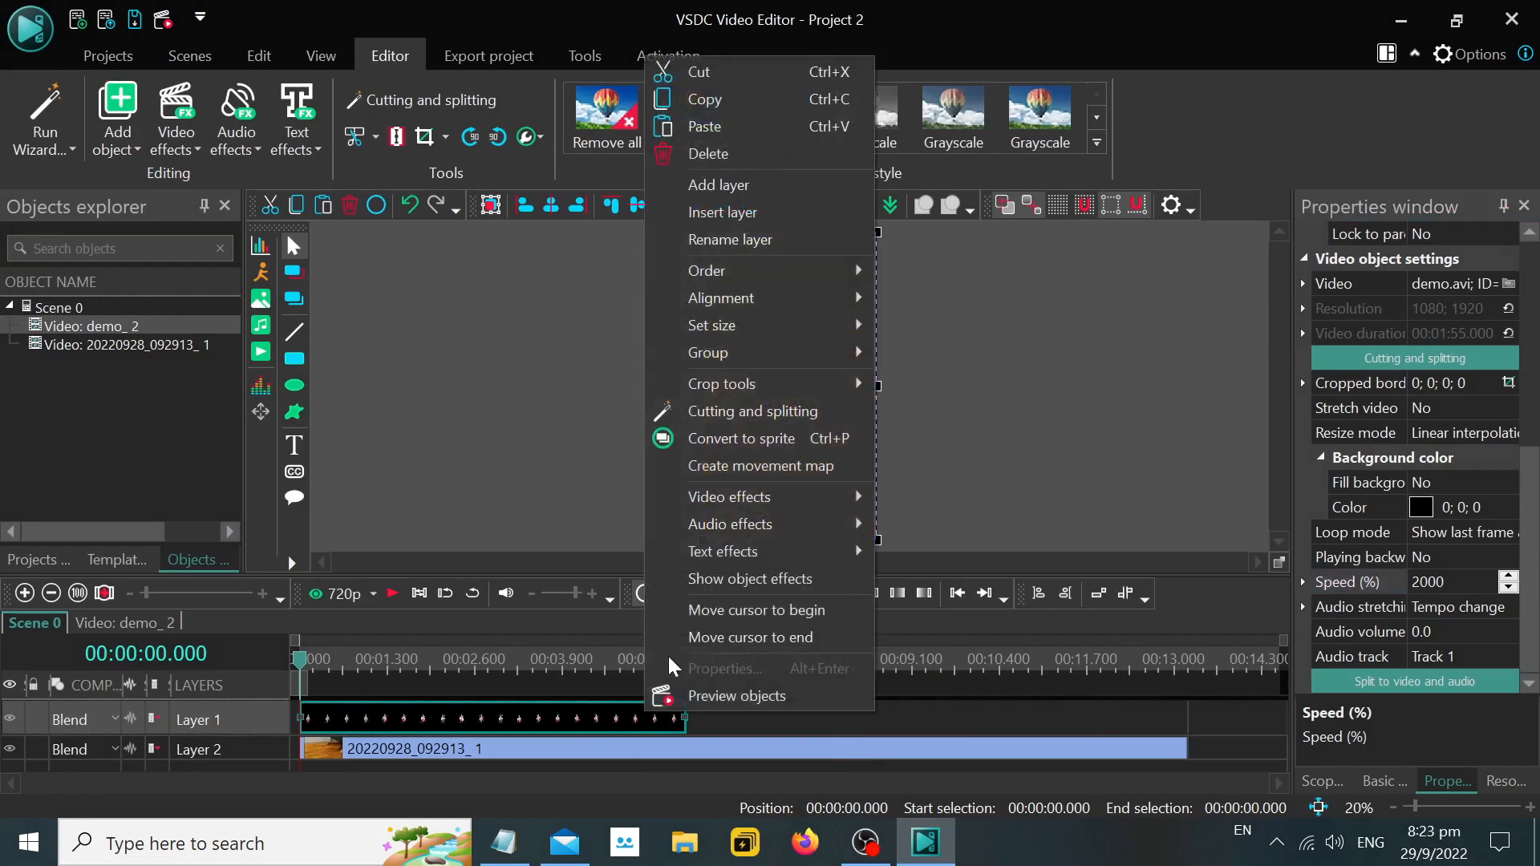
click(719, 101)
click(718, 711)
right_click(722, 718)
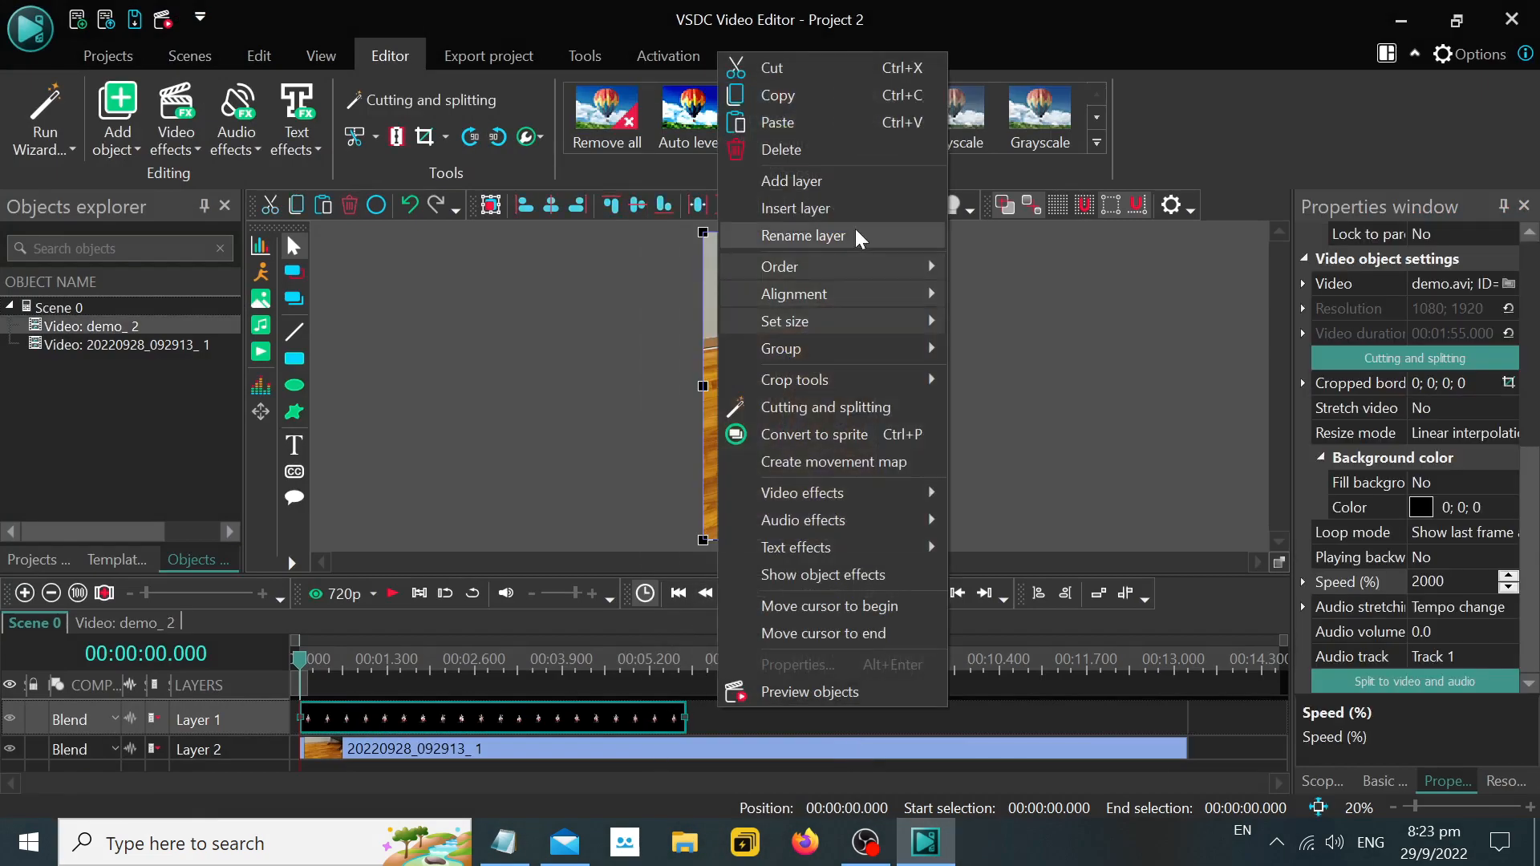
click(802, 118)
drag(931, 739, 934, 746)
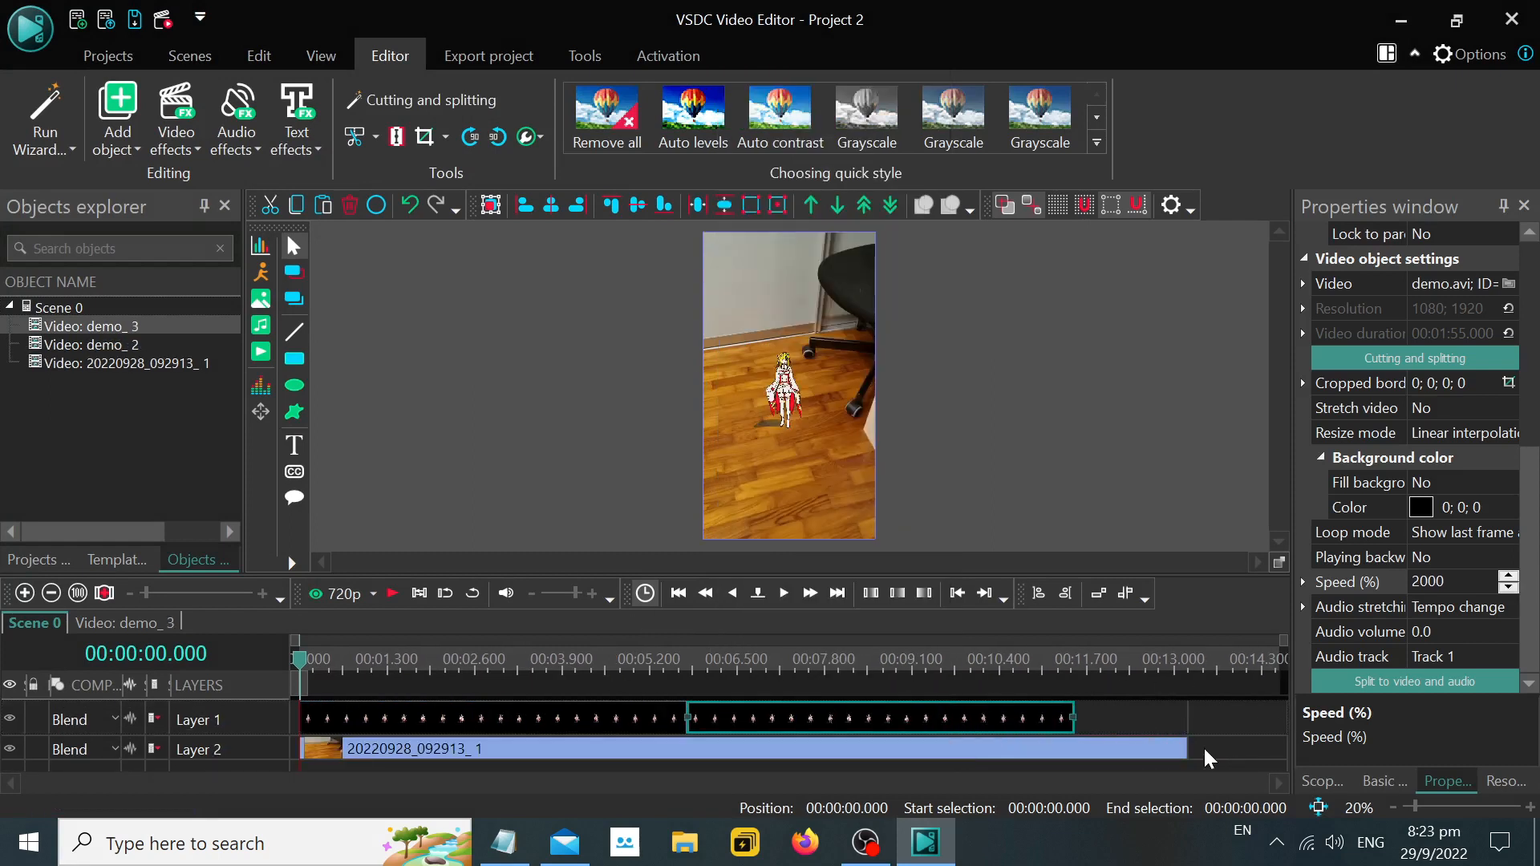
Switch to Notepad and add the line ">> Copy the "demo" and paste it for looping it one time.".
click(504, 842)
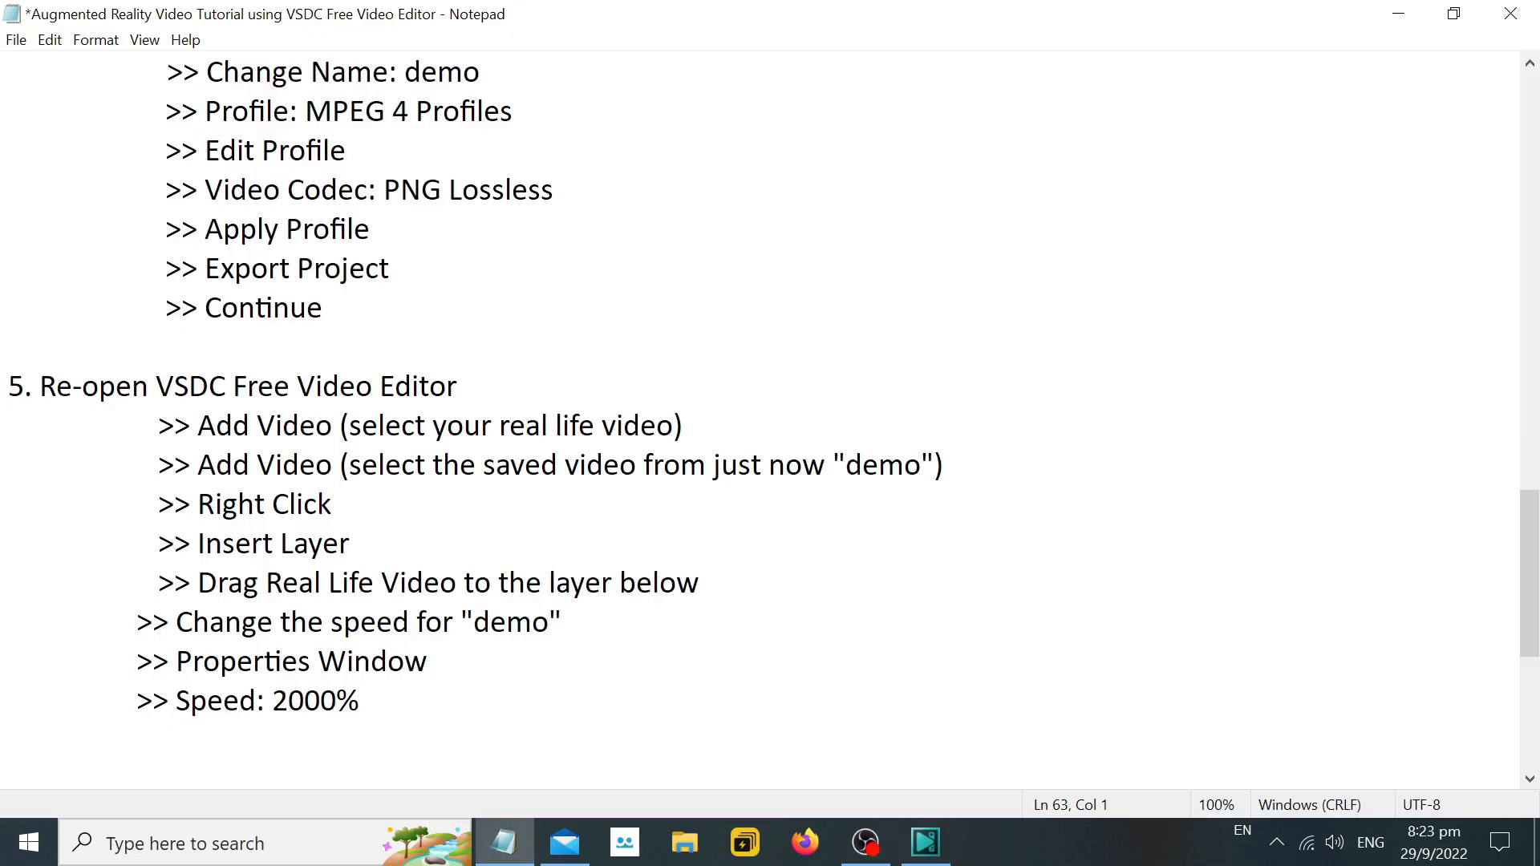
text(opy and Pa)
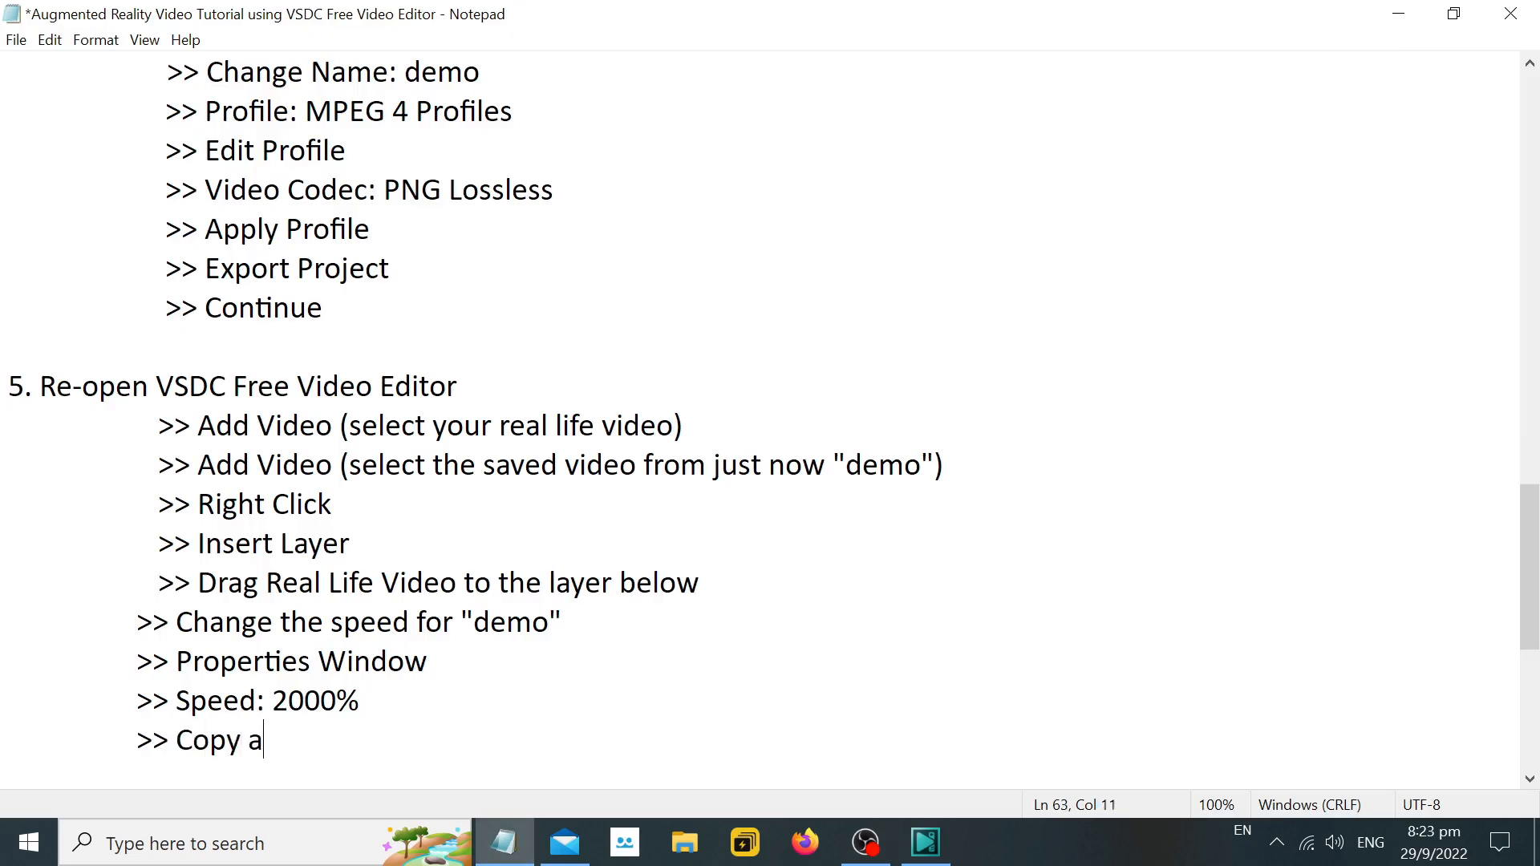
key(BackSpace)
key(BackSpace)
key(BackSpace)
key(BackSpace)
key(BackSpace)
text(the "demo" )
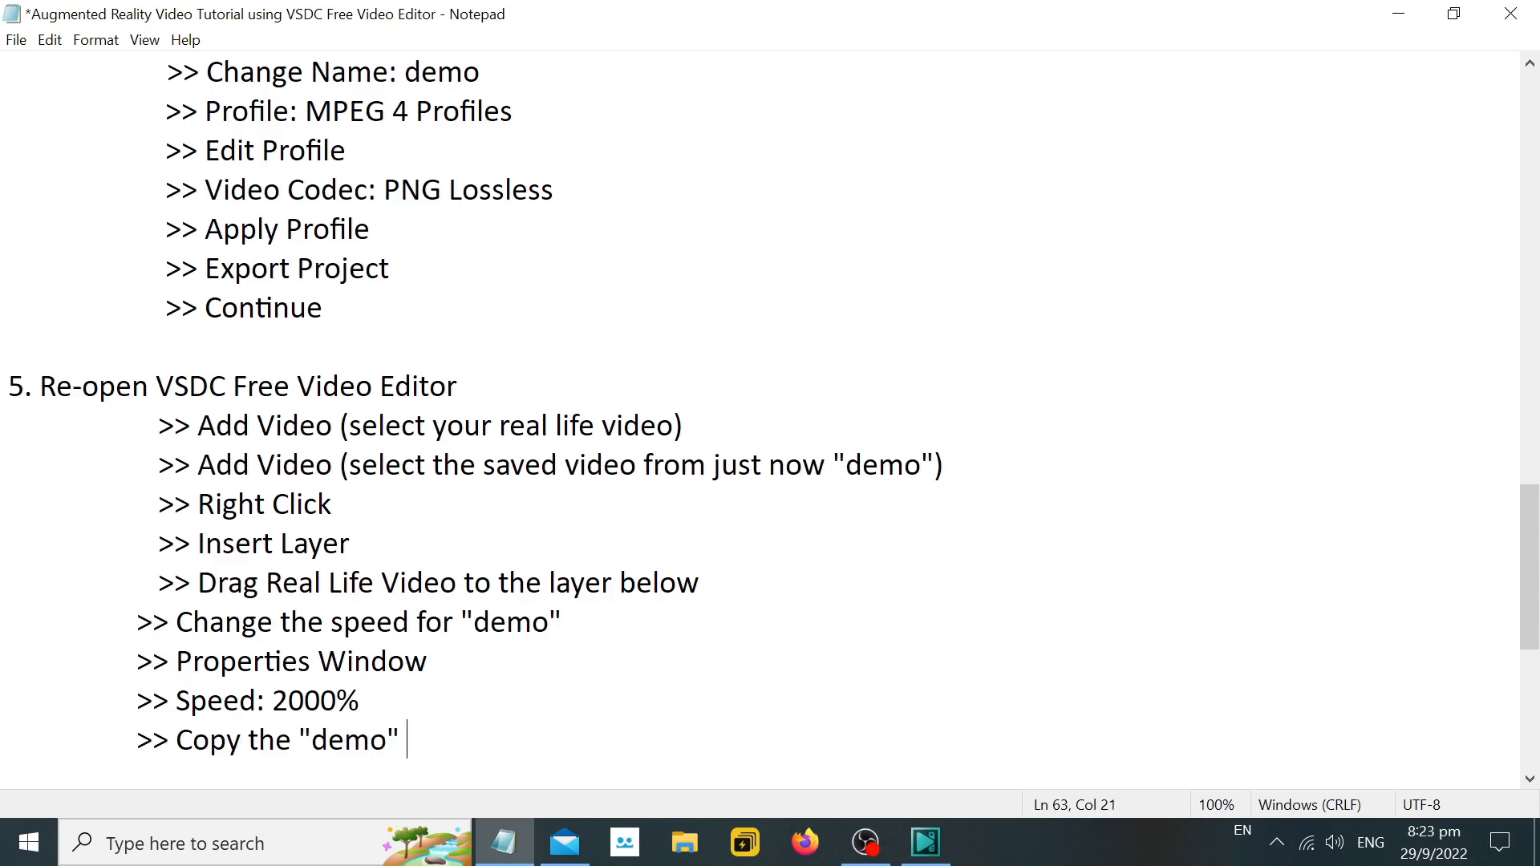
text(and paste it for loo)
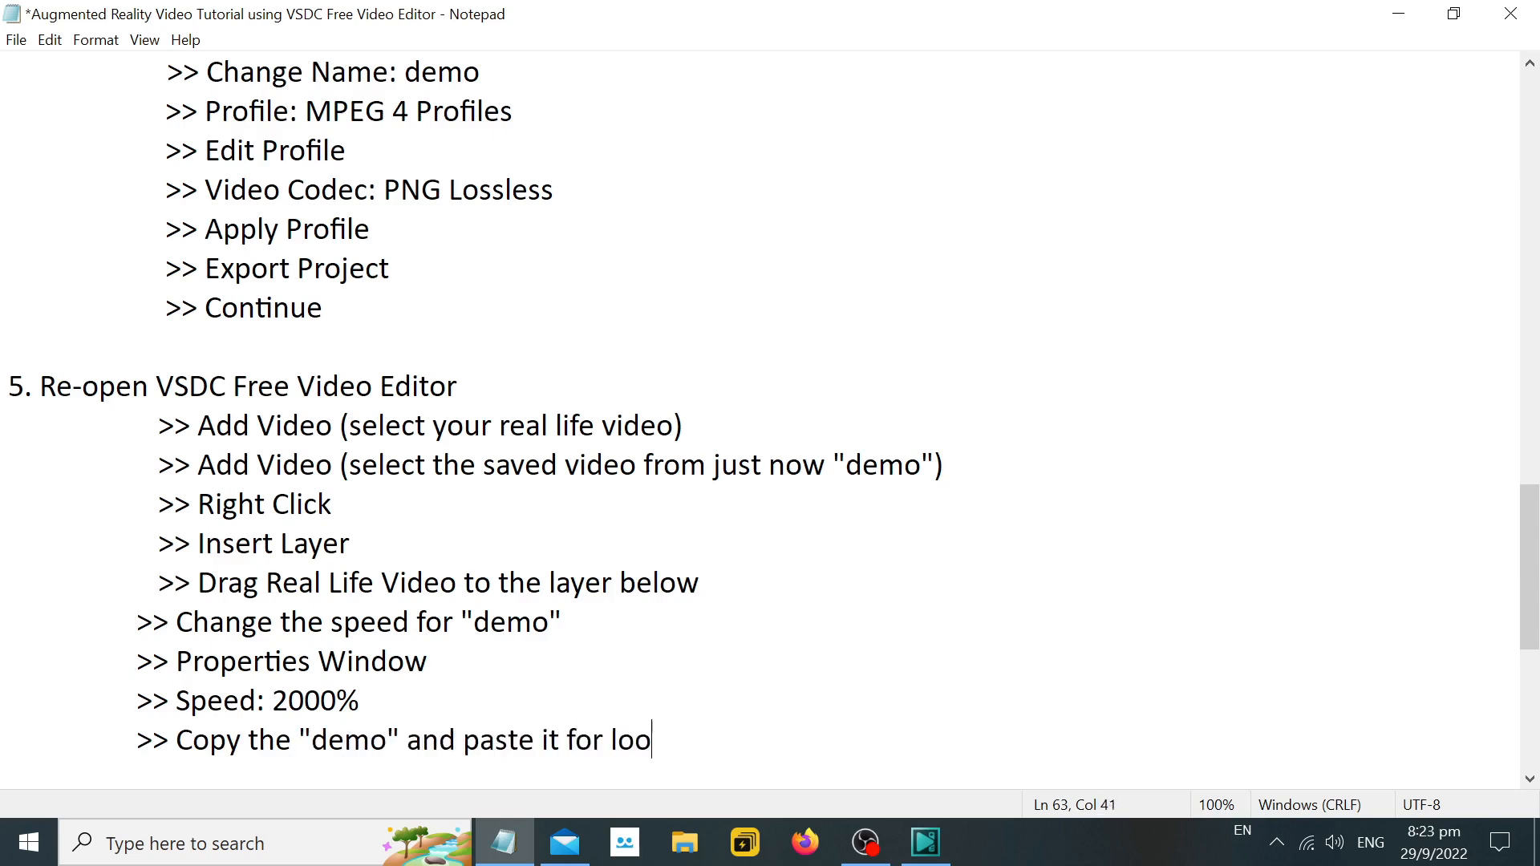
text(ing a second tim)
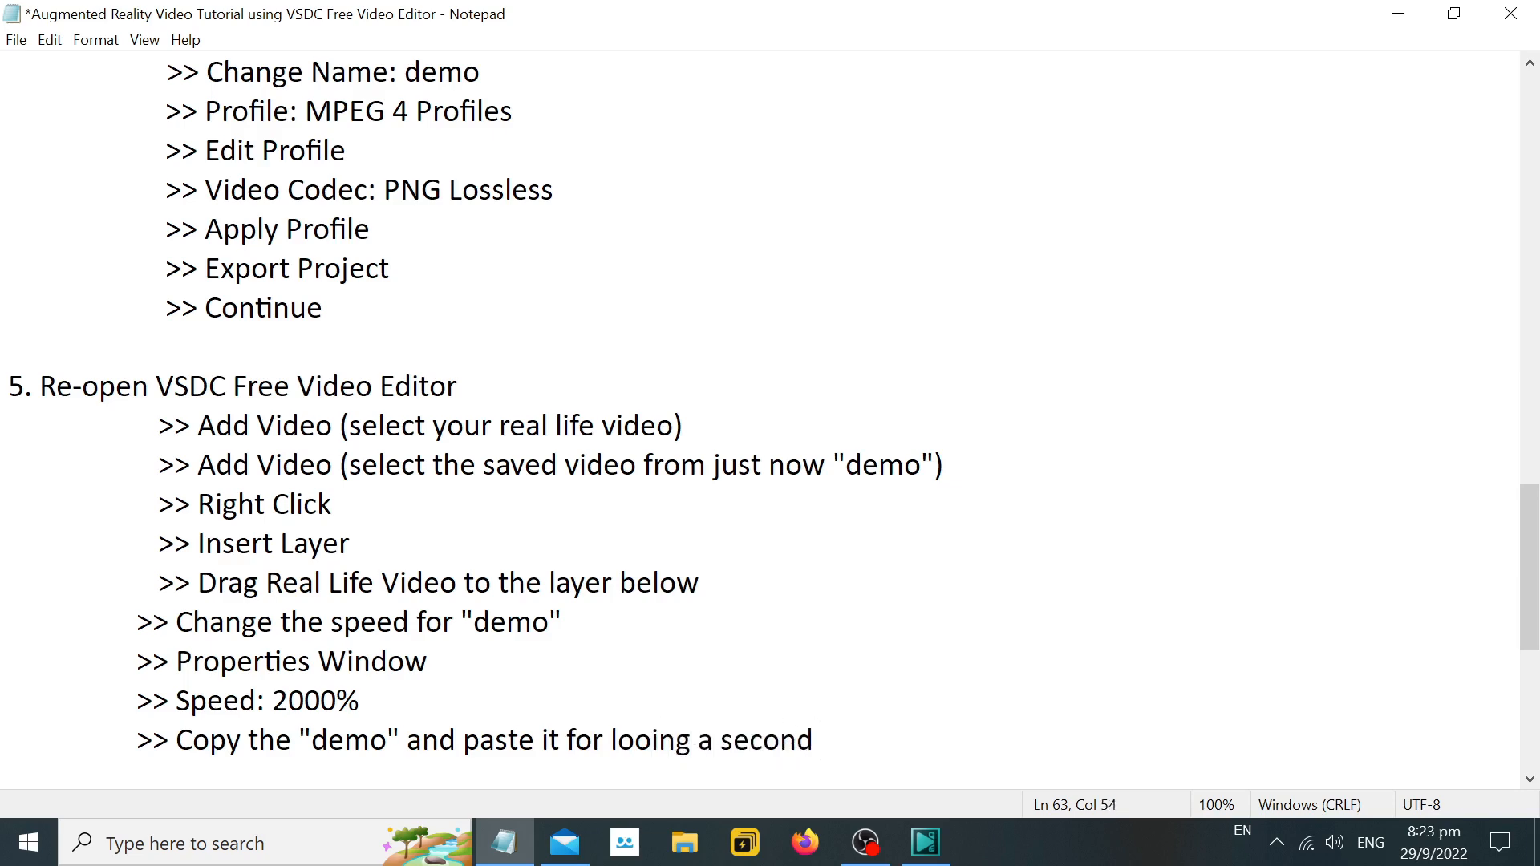
key(BackSpace)
key(BackSpace)
key(BackSpace)
key(BackSpace)
key(BackSpace)
key(BackSpace)
key(BackSpace)
key(BackSpace)
key(BackSpace)
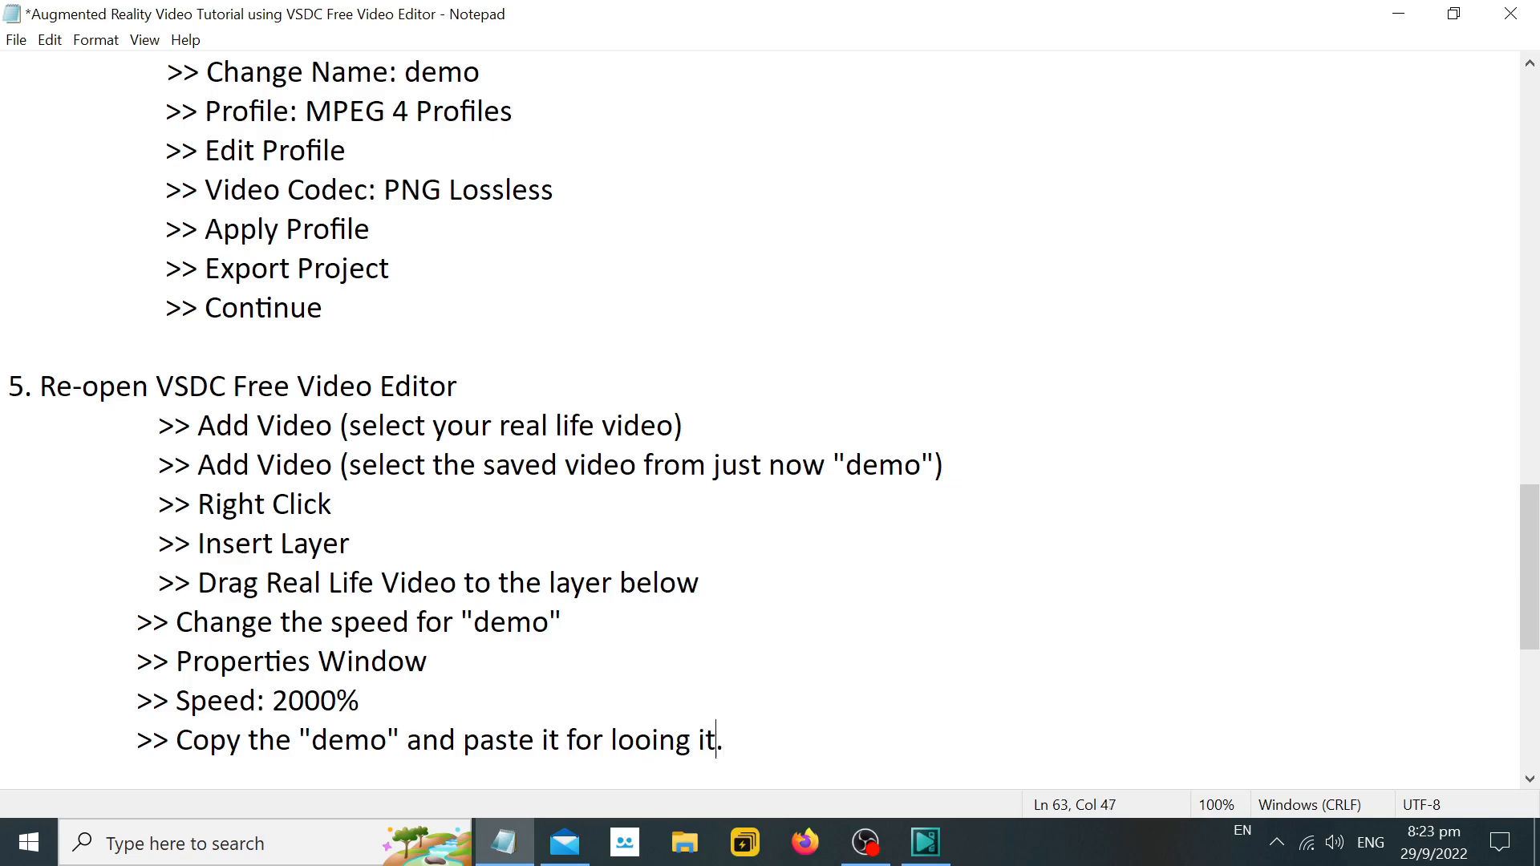
text(p)
key(Right)
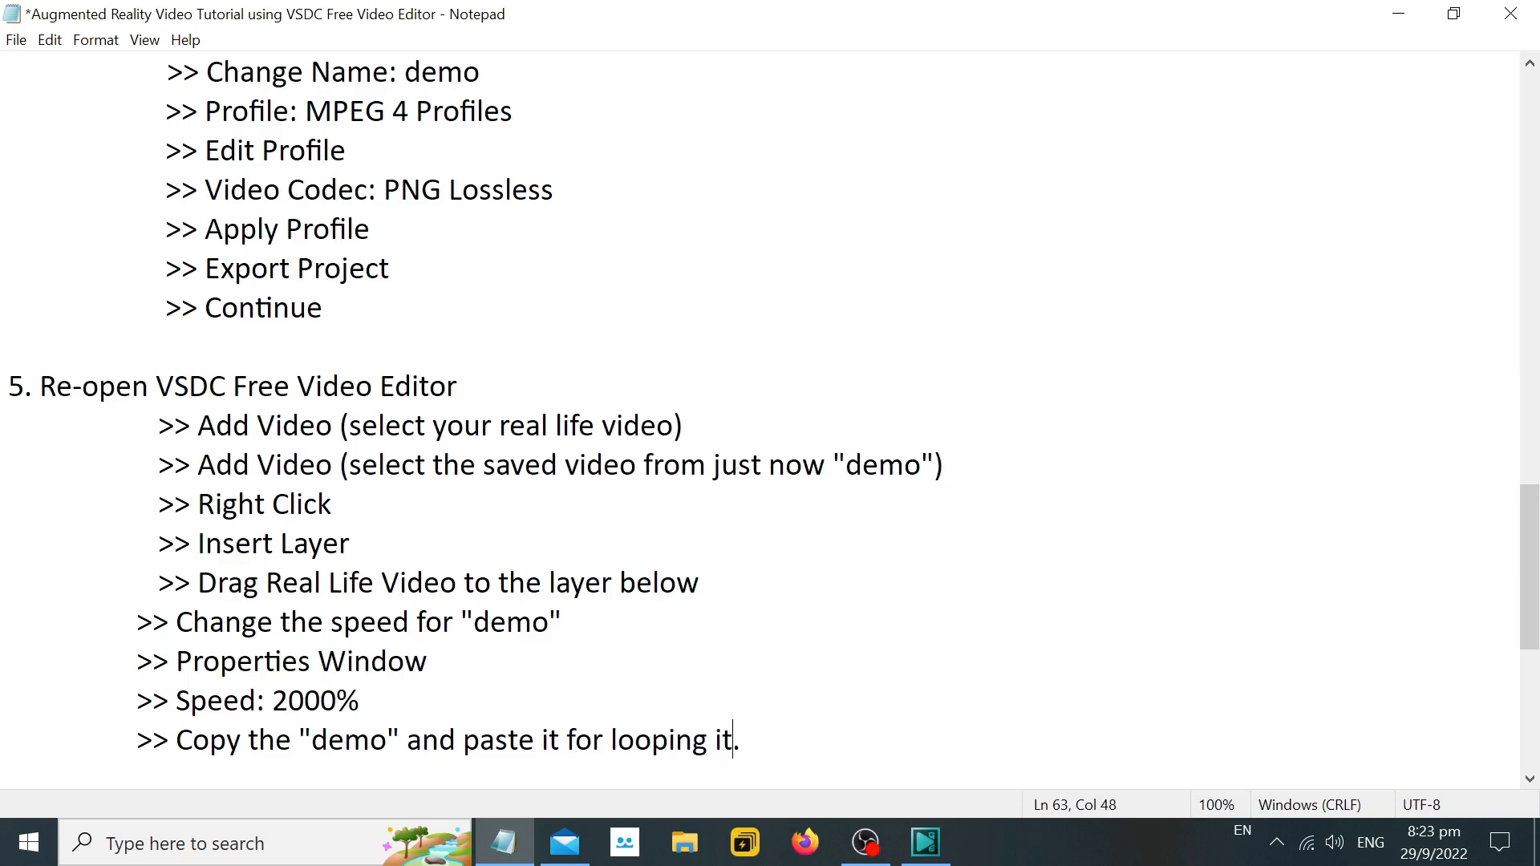
text(one time.)
key(Return)
key(Tab)
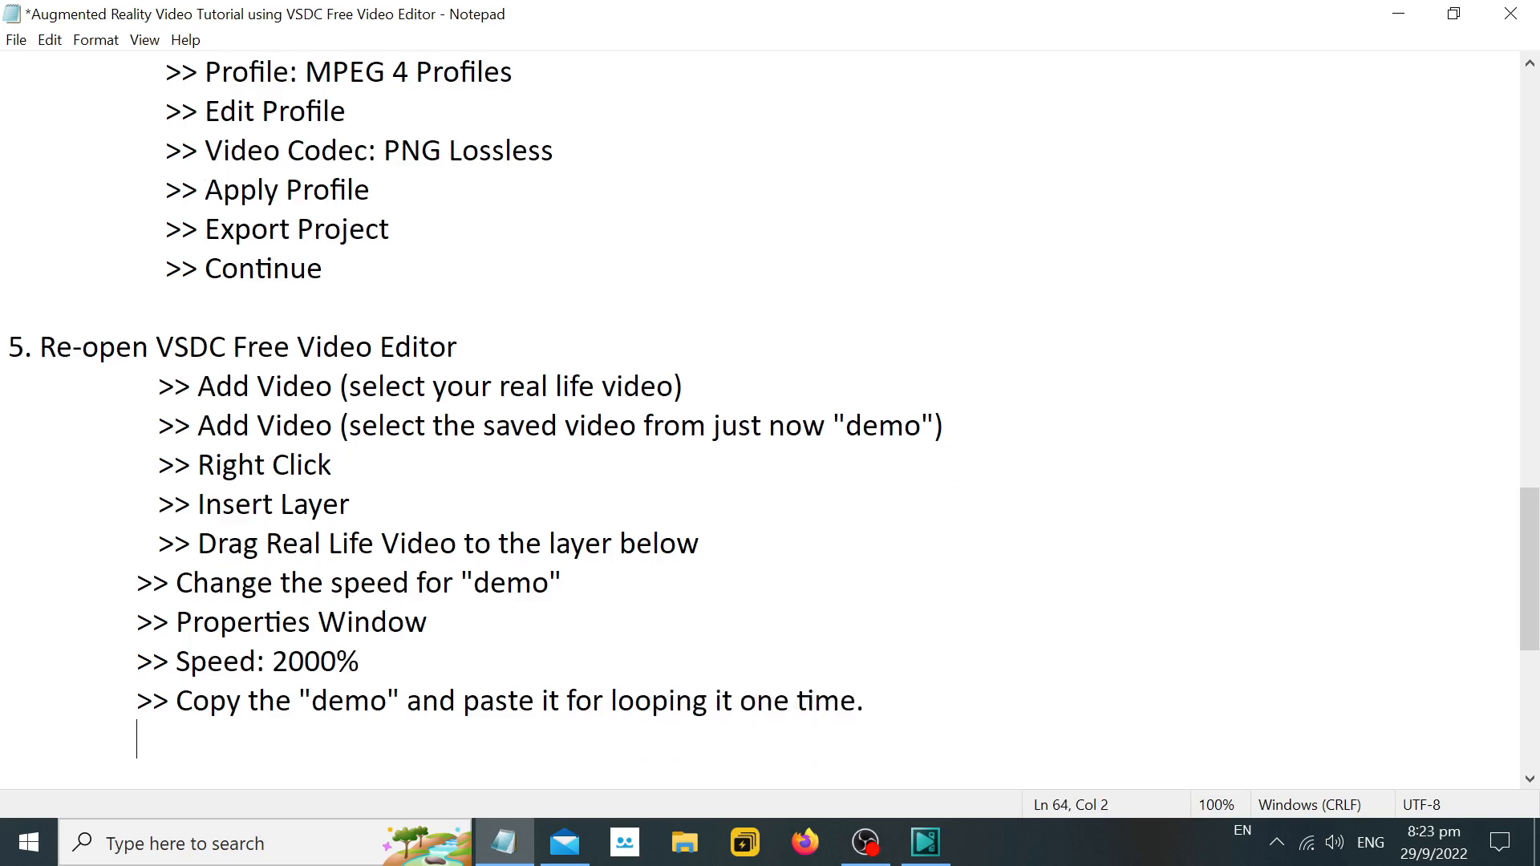
Add the line ">> Add Image: Thanks for watching" to the Notepad instructions.
text(>> )
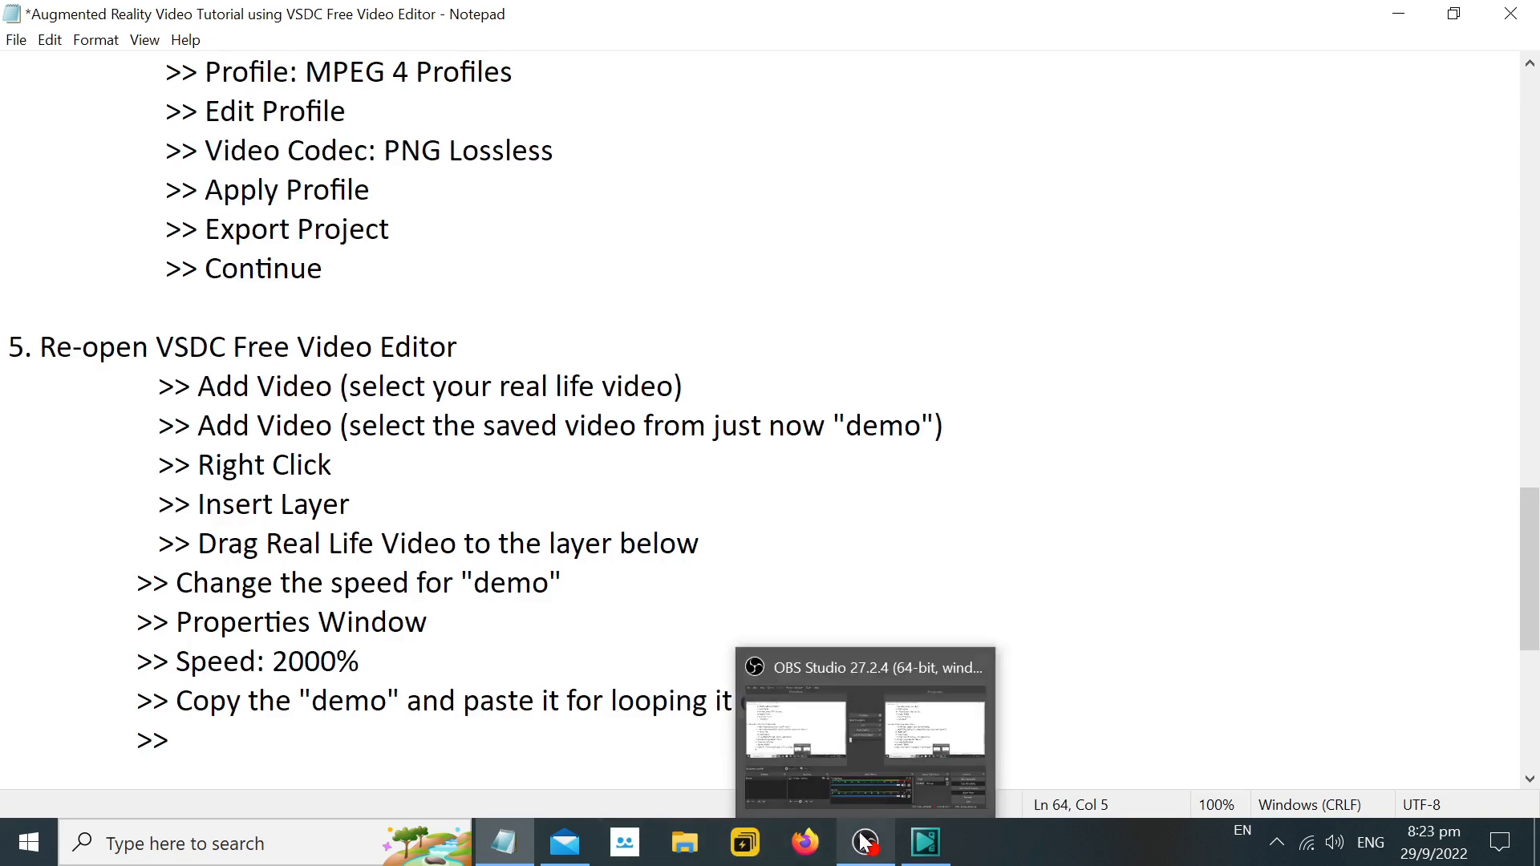
text(Ins)
text(Add Image)
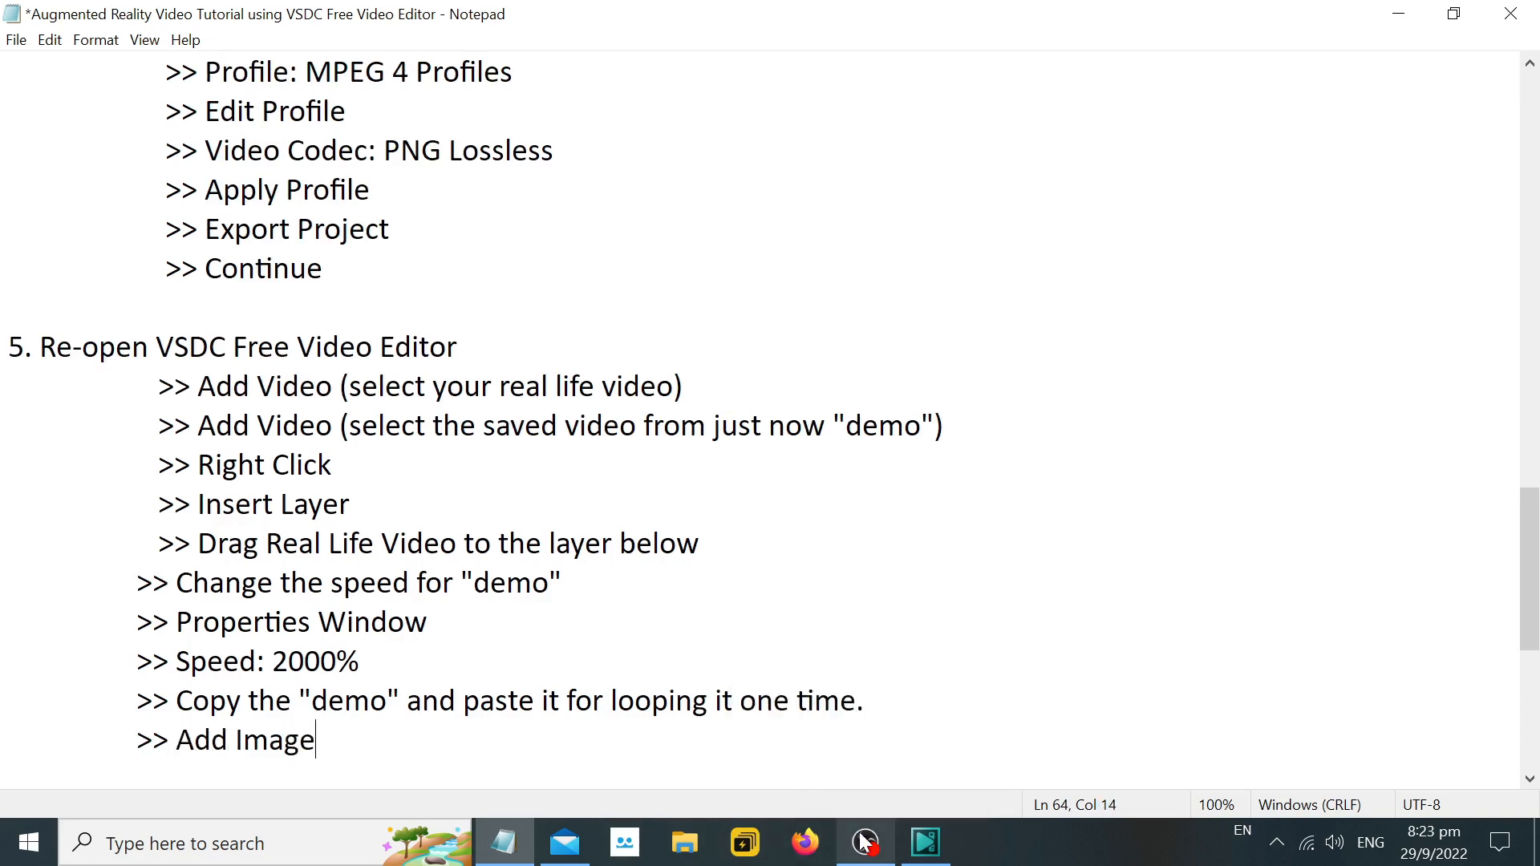
text(: Tha)
key(BackSpace)
key(BackSpace)
text(hanks)
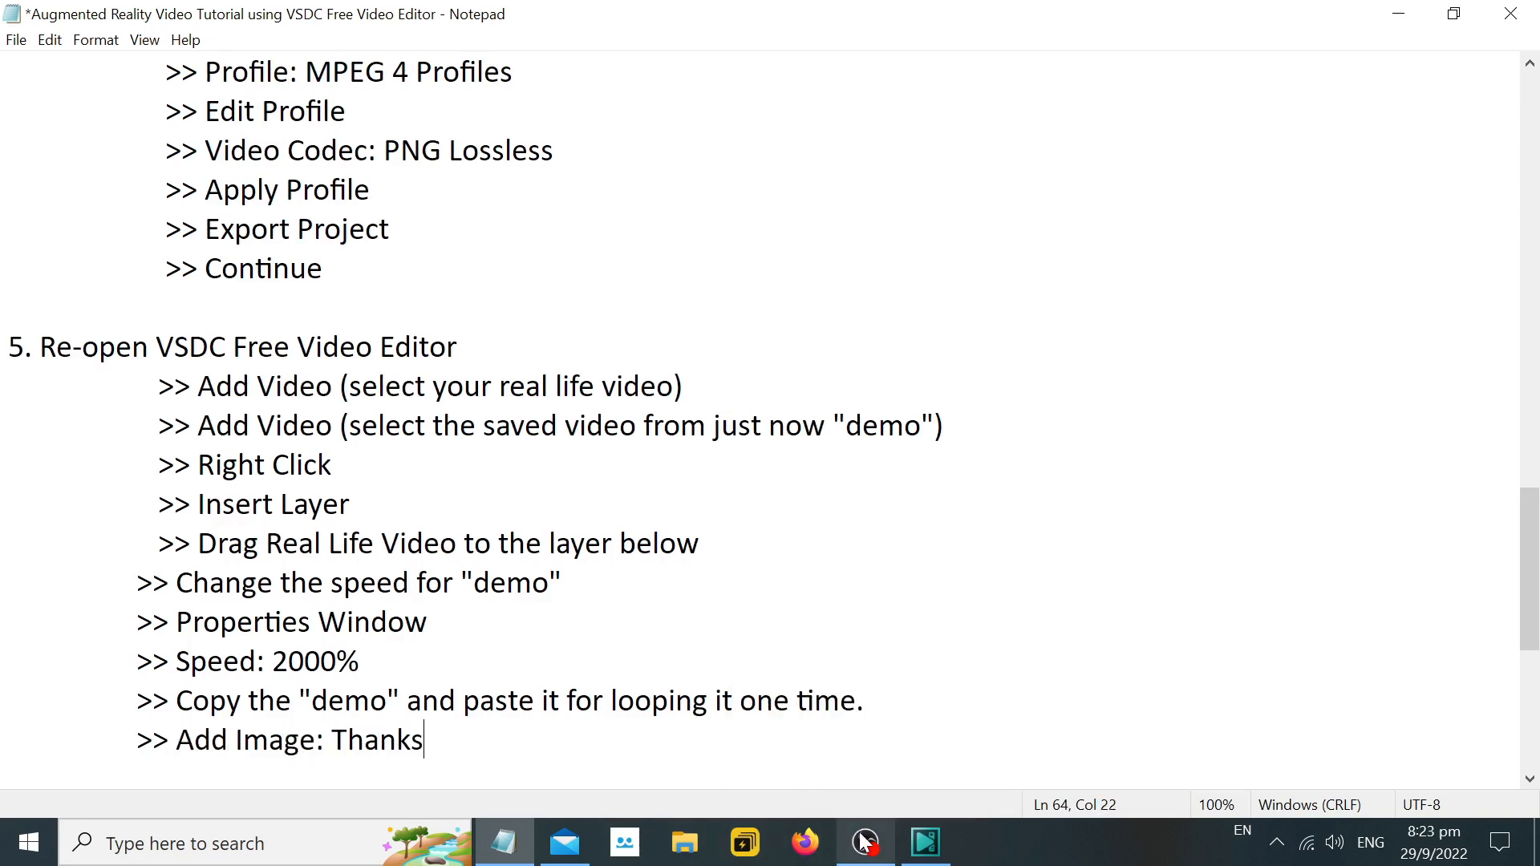
text( for watching)
key(Return)
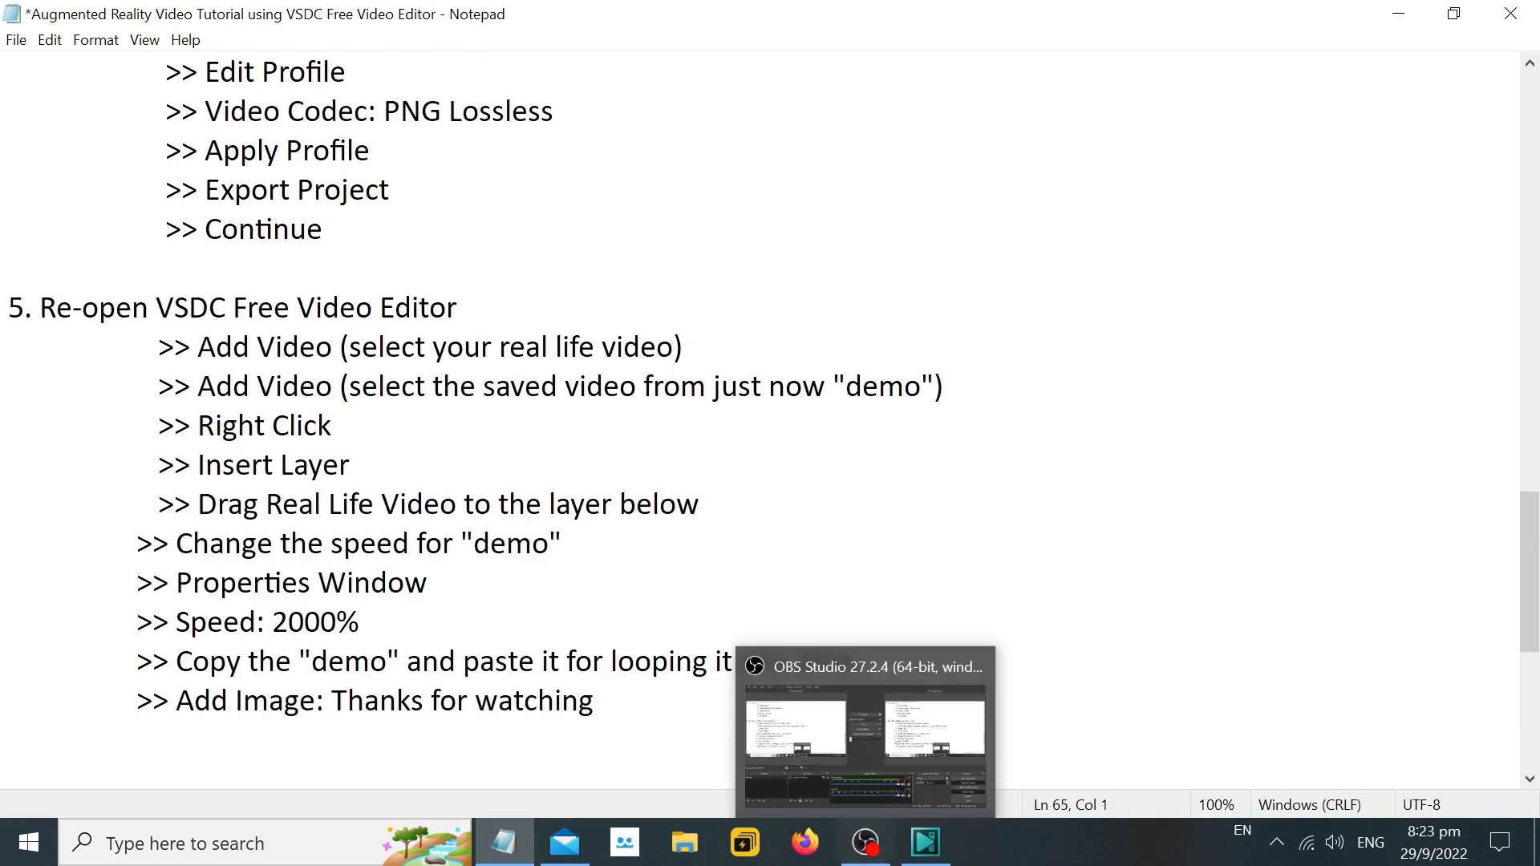
Switch to VSDC and add the "Like and Subscribe" image from the Desktop with the default insertion settings.
click(952, 857)
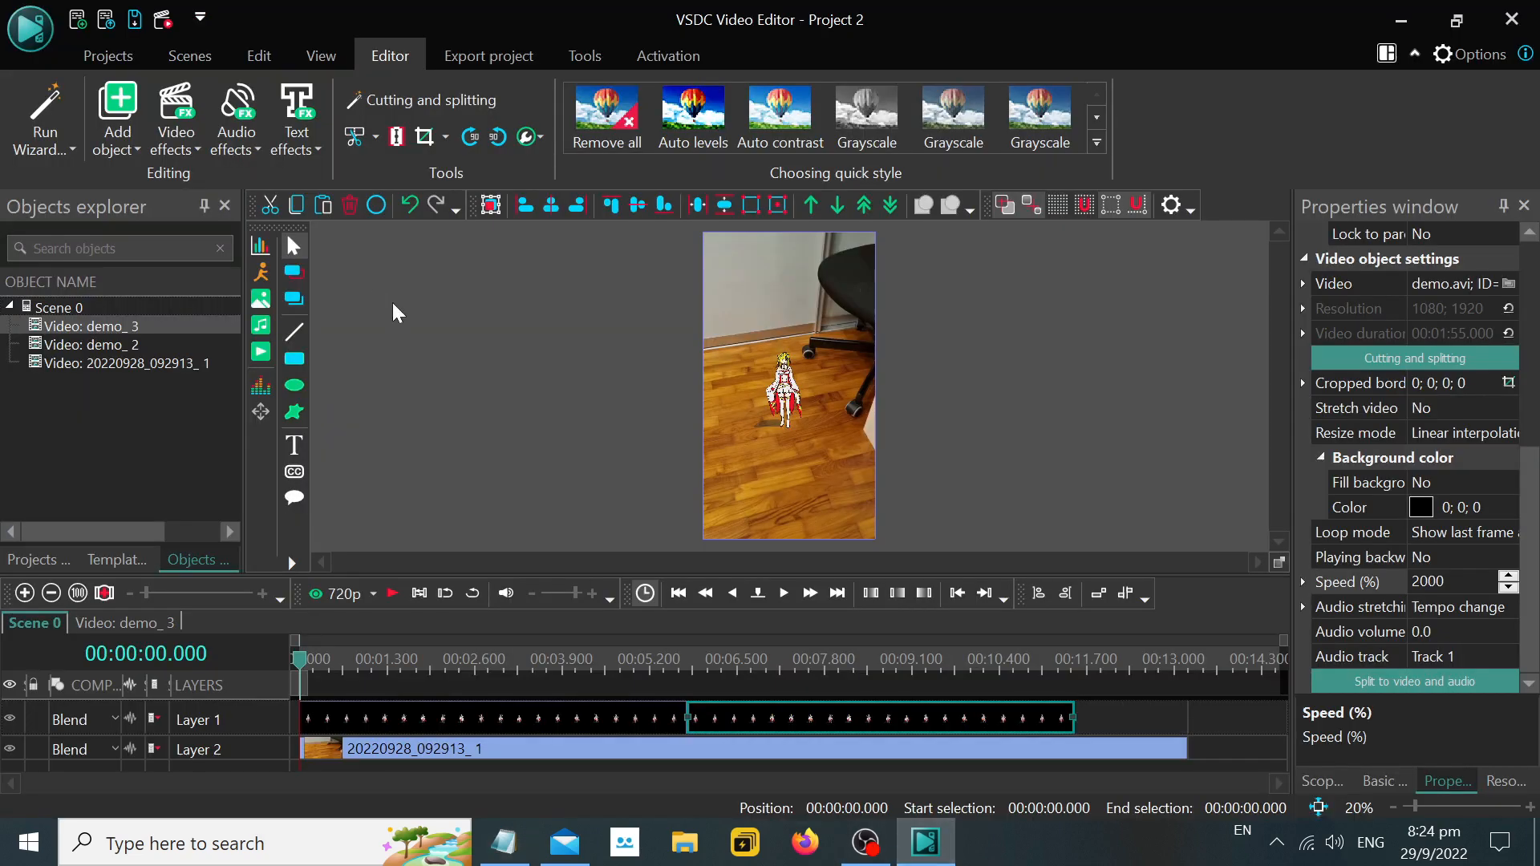
click(261, 298)
scroll(1069, 480, down, 6)
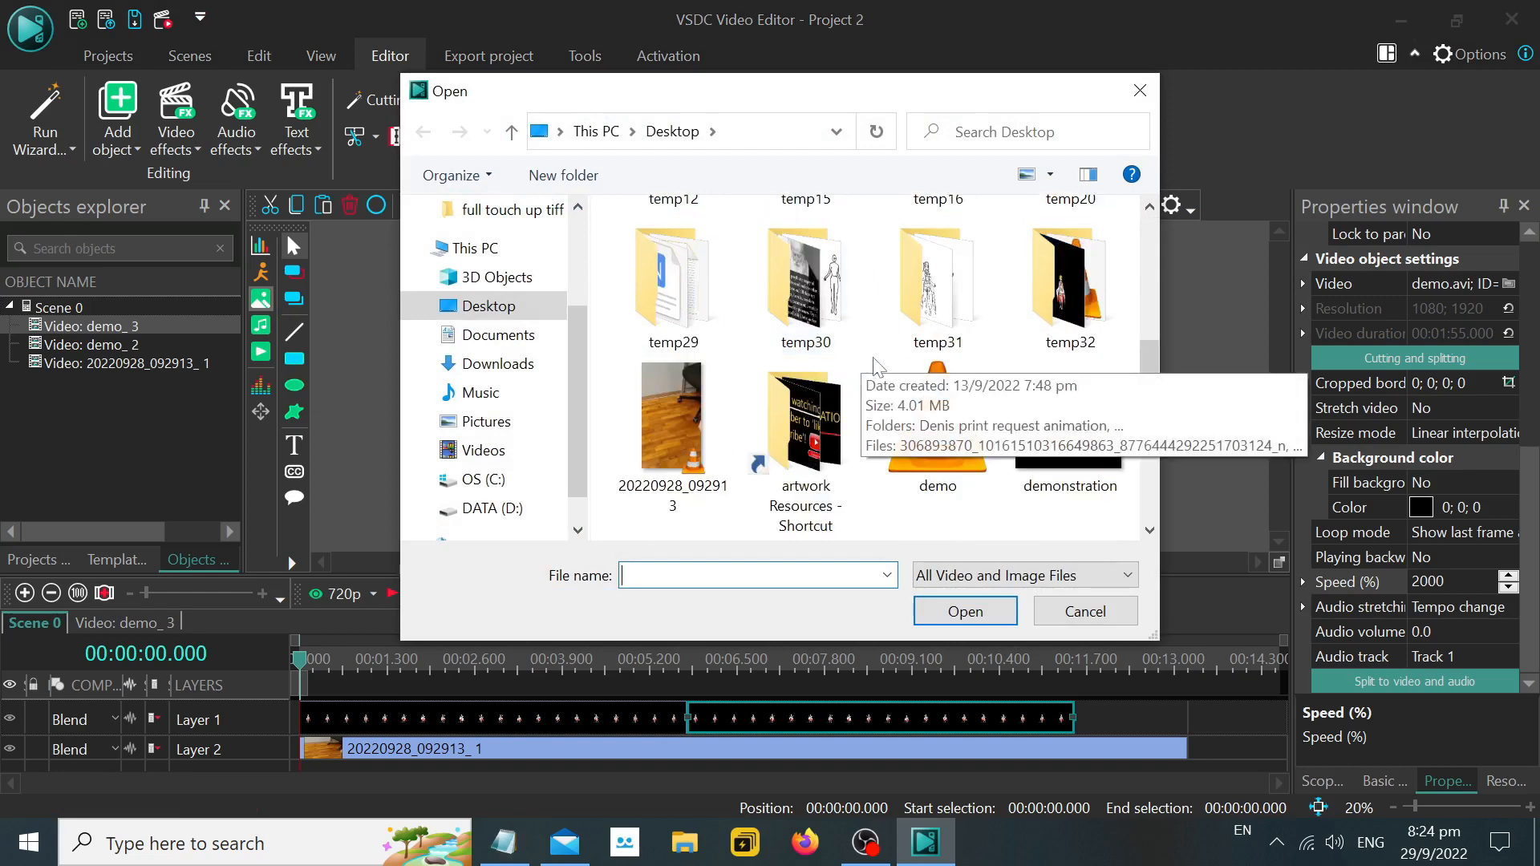
scroll(1069, 479, down, 2)
double_click(954, 321)
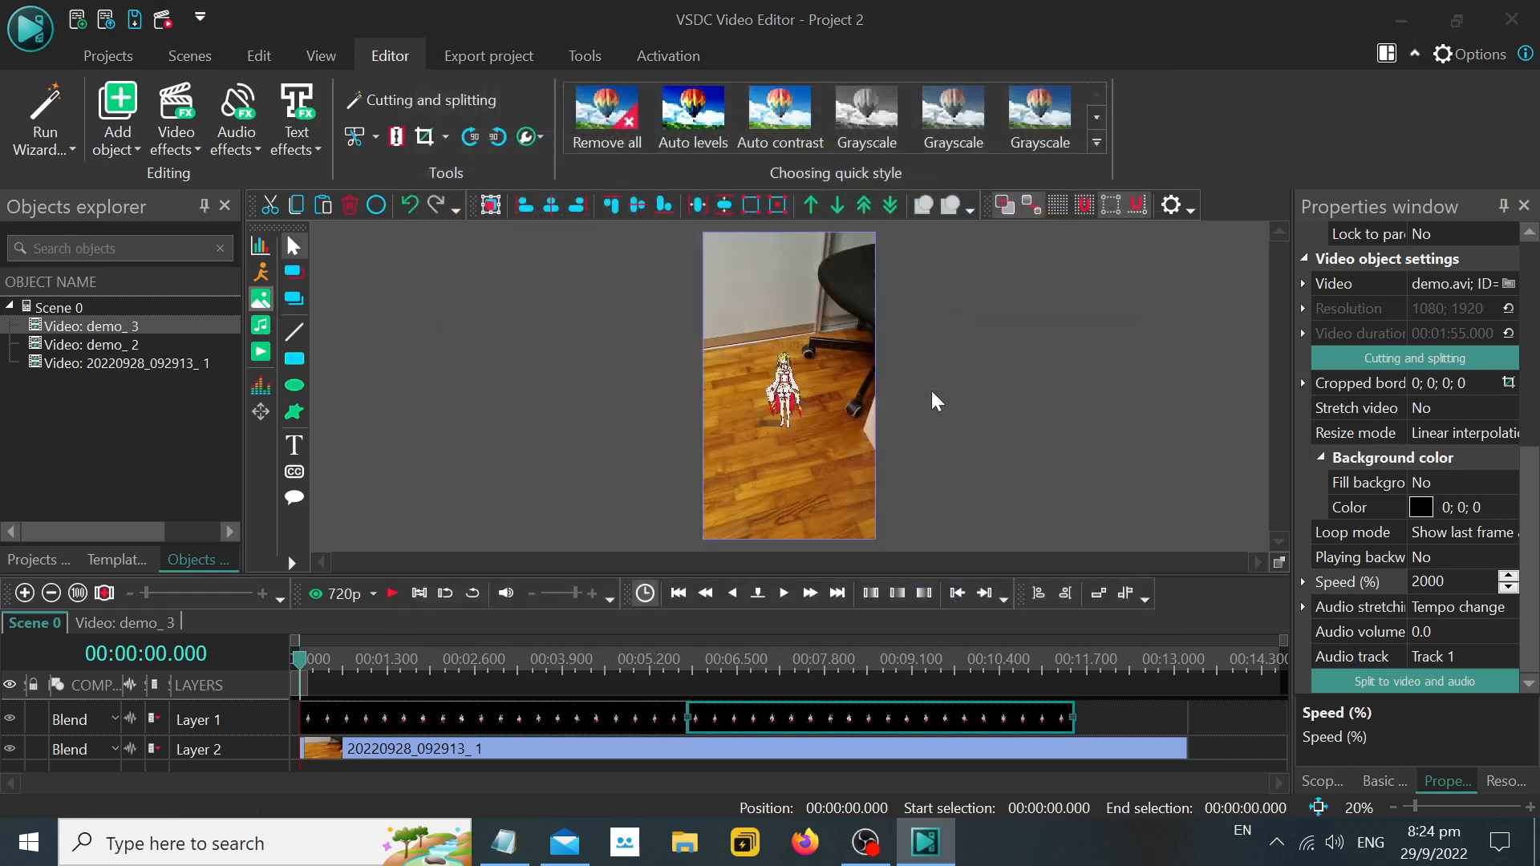
click(995, 534)
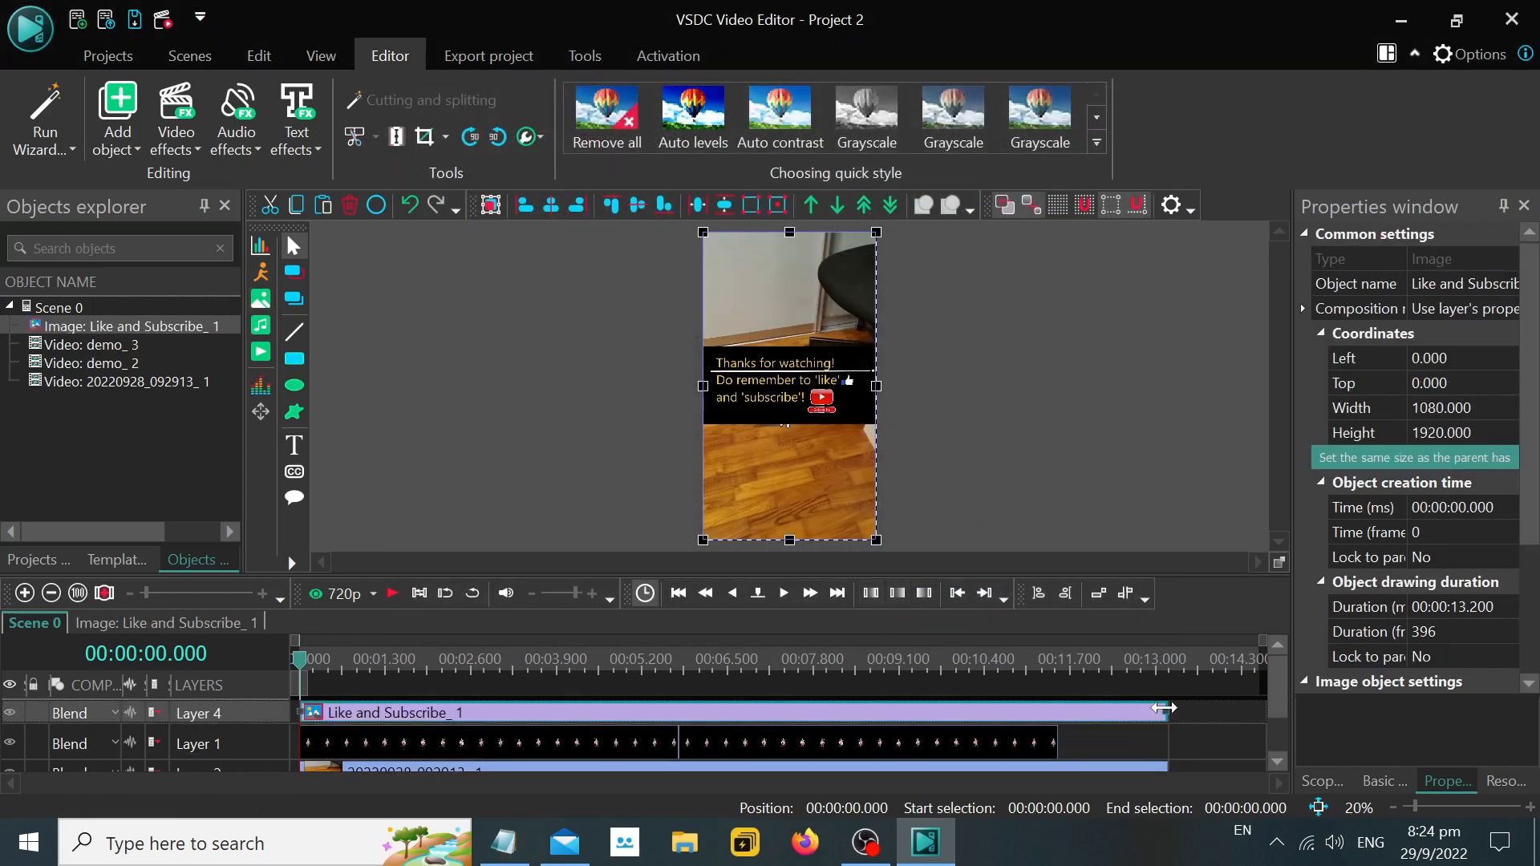
Shorten the image to about 1.67 s, fit it after the second demo clip on Layer 1 up to the room video's end, and return to Notepad.
mouse_move(1168, 714)
mouse_down()
mouse_move(389, 734)
mouse_move(378, 713)
mouse_move(1187, 719)
mouse_up()
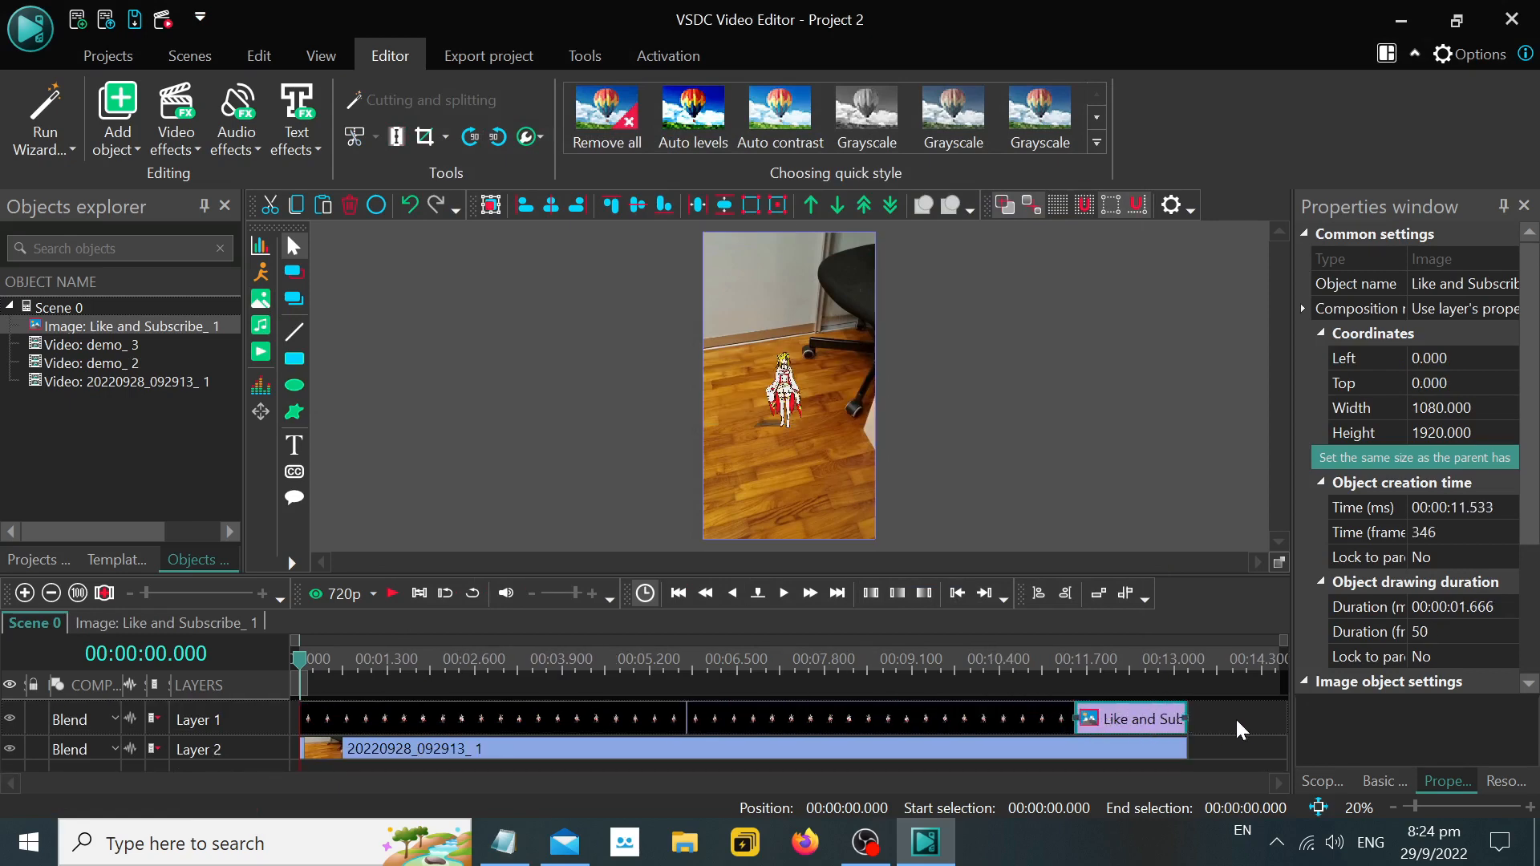
click(832, 768)
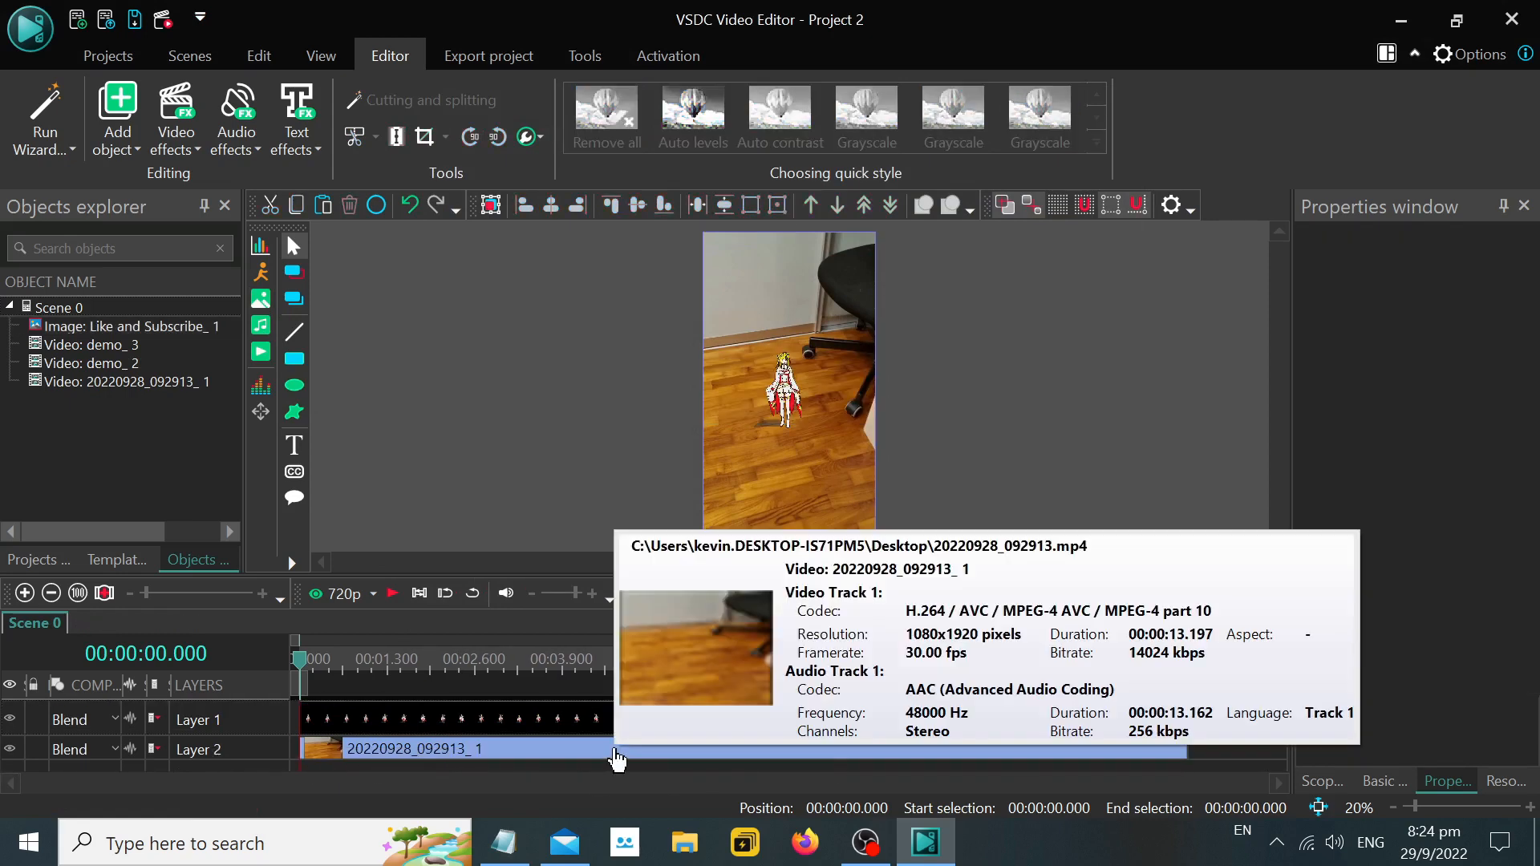
click(504, 842)
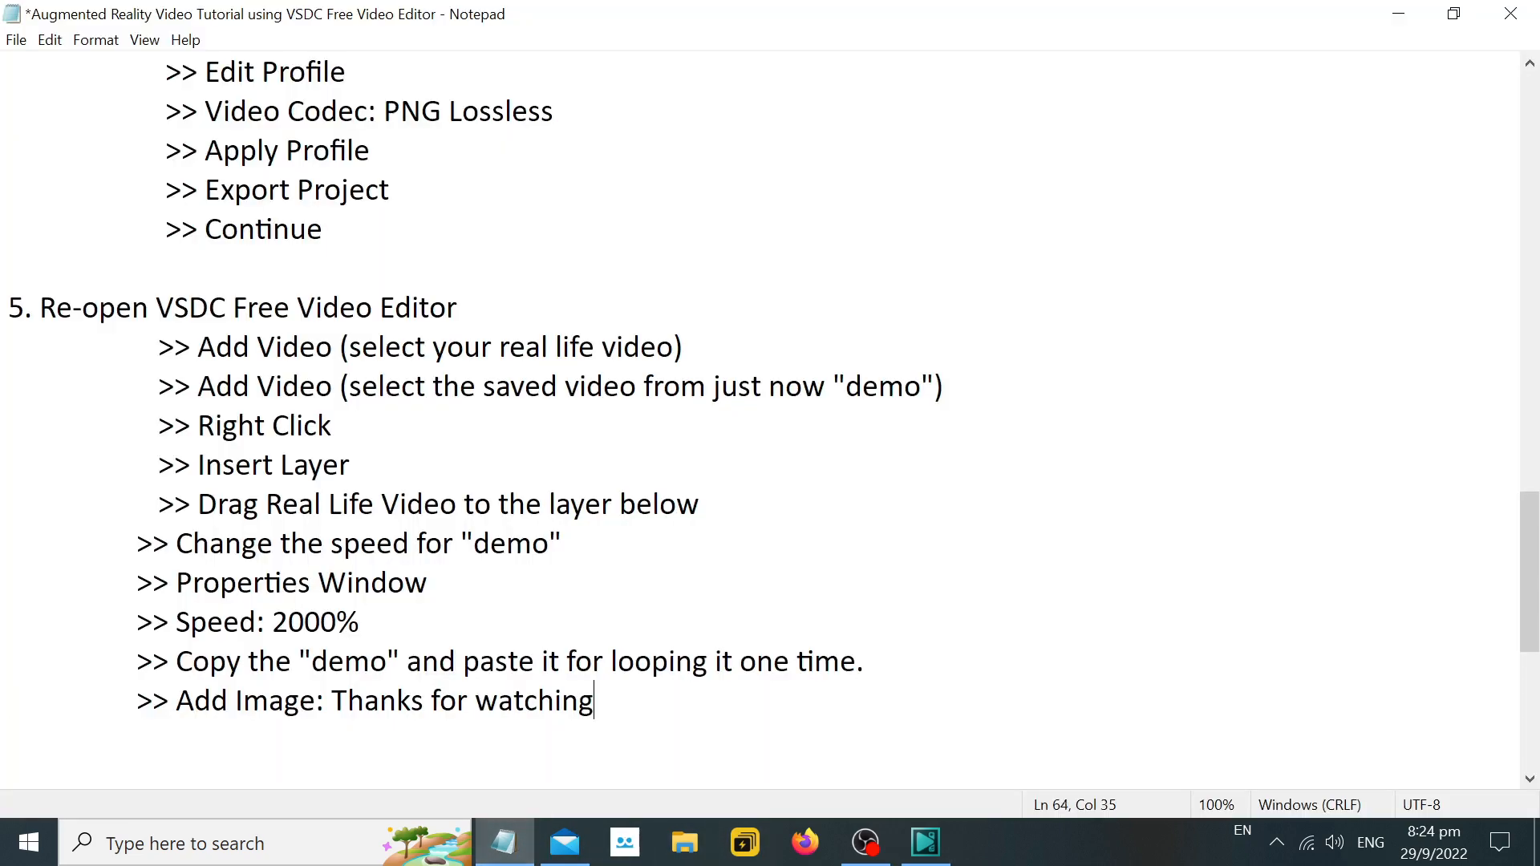
Add the line ">> Add sound: background music" to the Notepad instructions.
key(Return)
key(Tab)
click(925, 842)
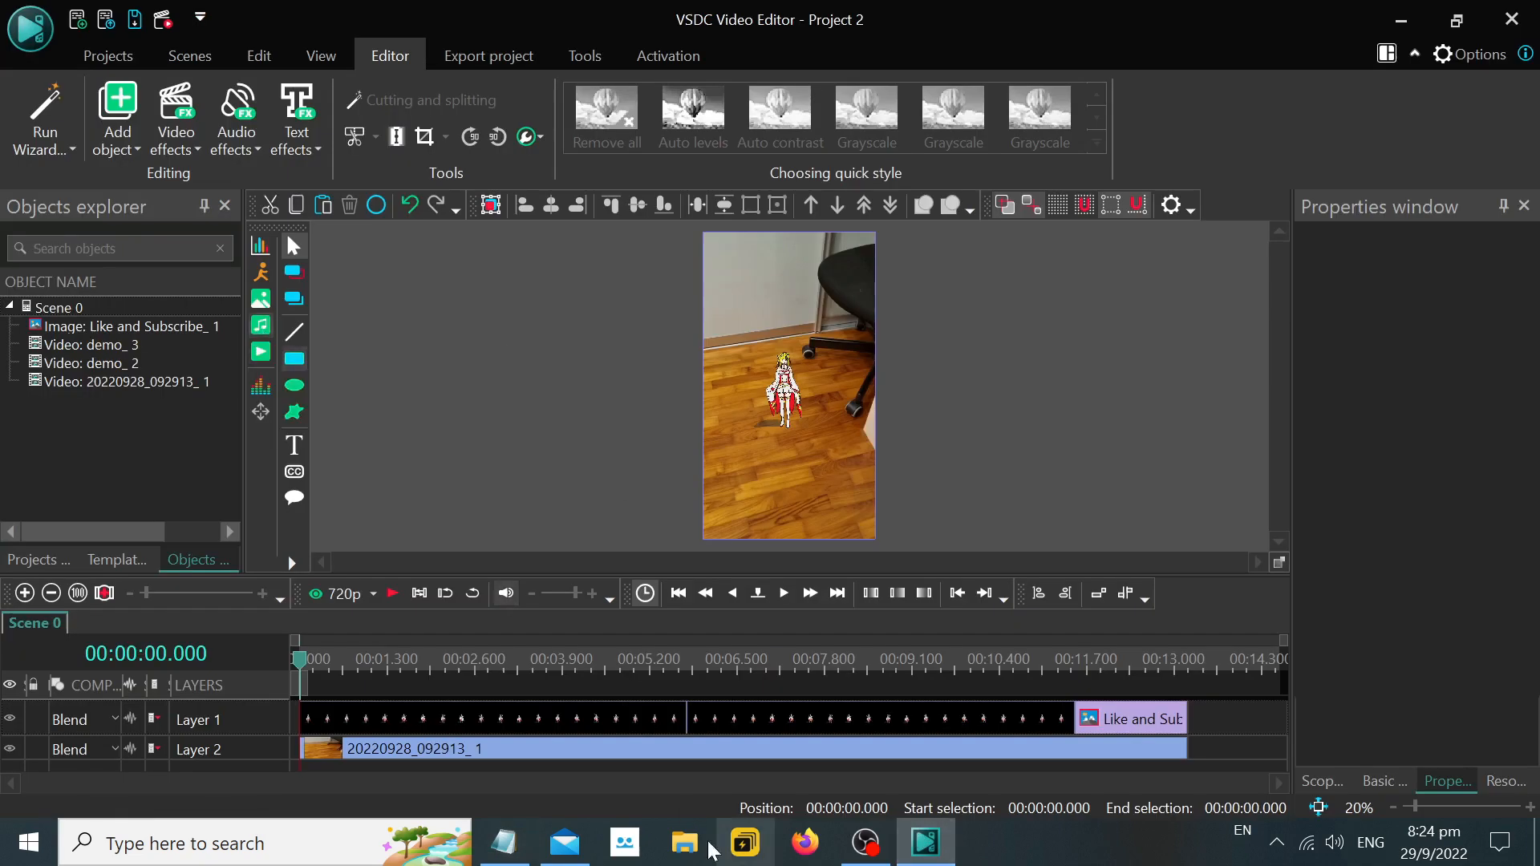
click(504, 843)
text(sound:)
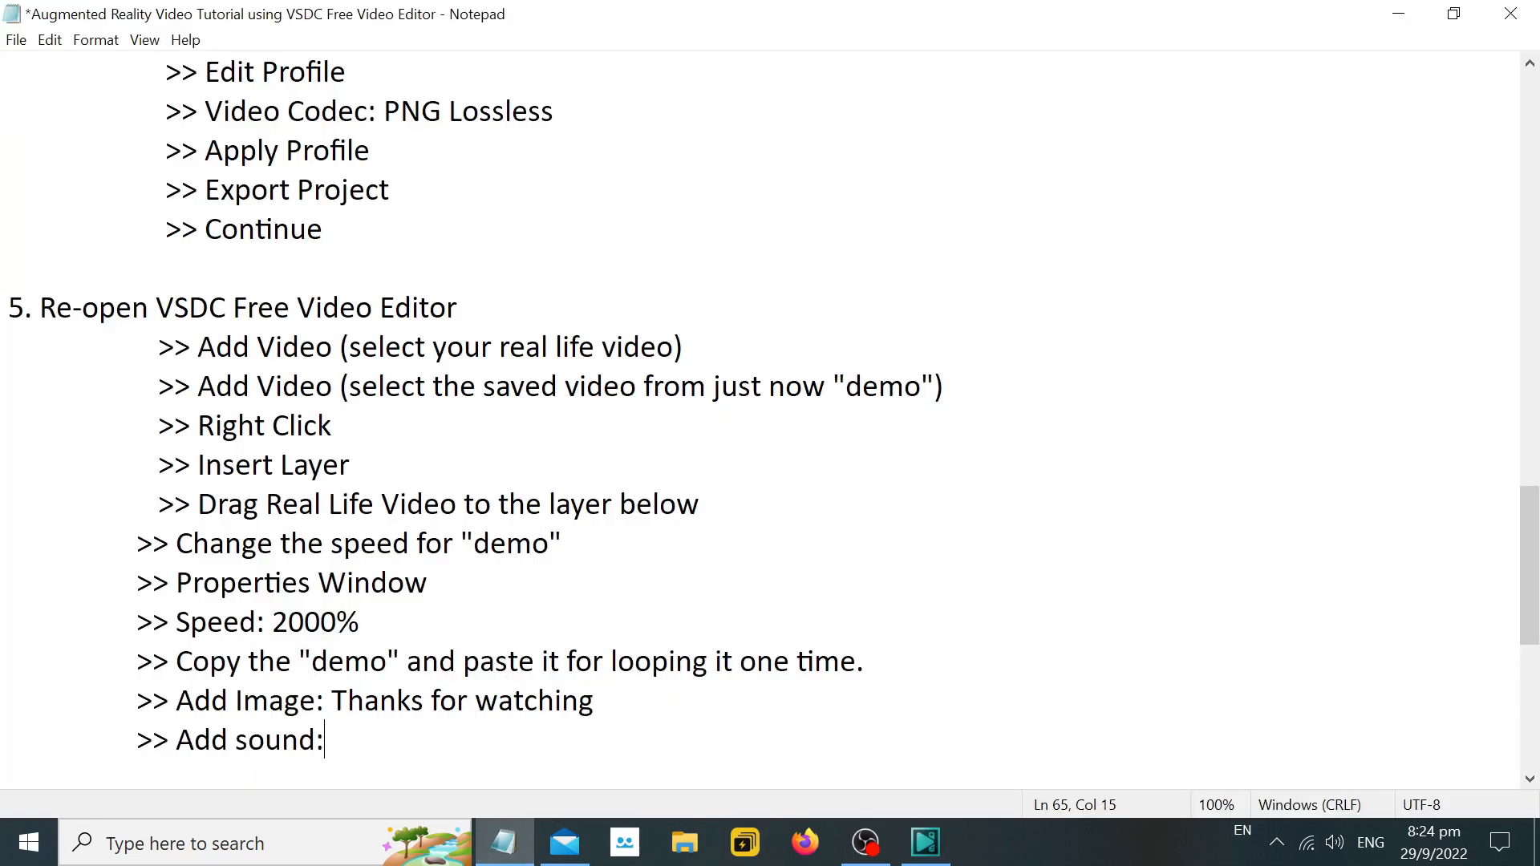
text( background music)
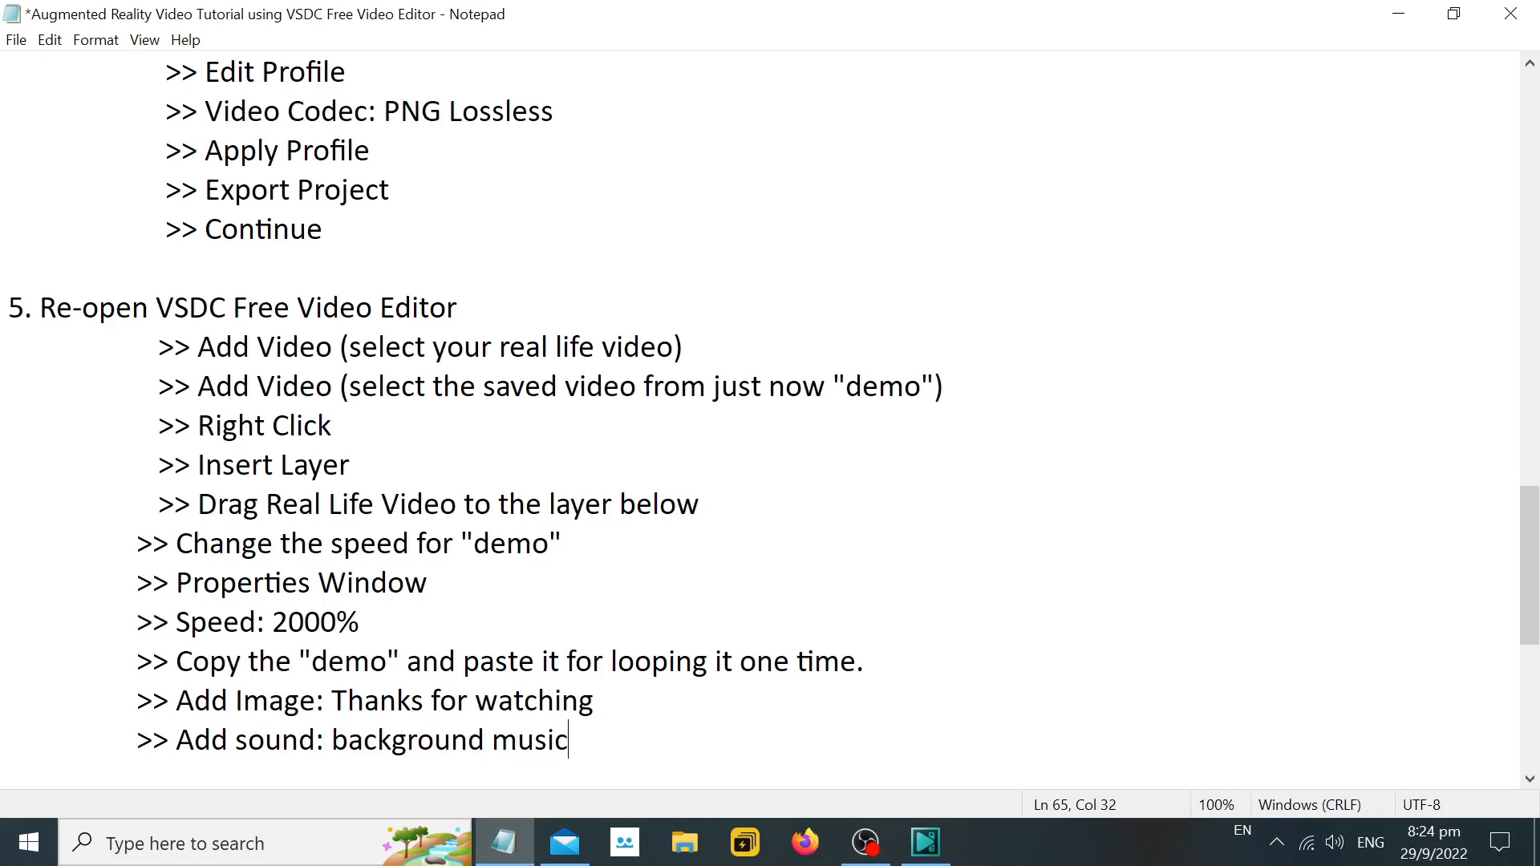
Switch to VSDC and add the audio "bensound-dubstep" from the Desktop's bensound folder with the default insertion settings.
click(926, 842)
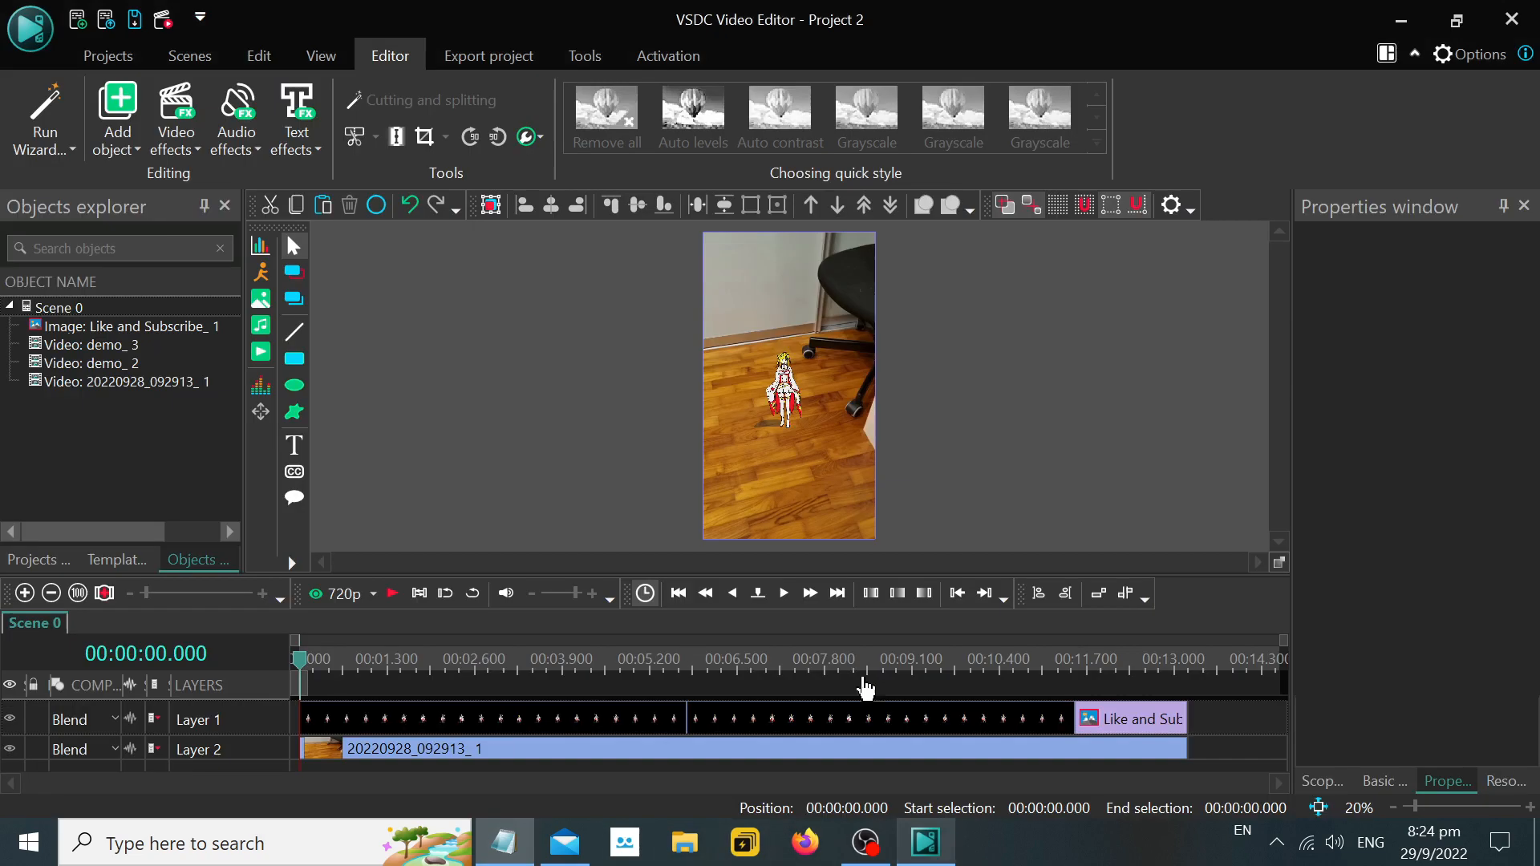
click(269, 332)
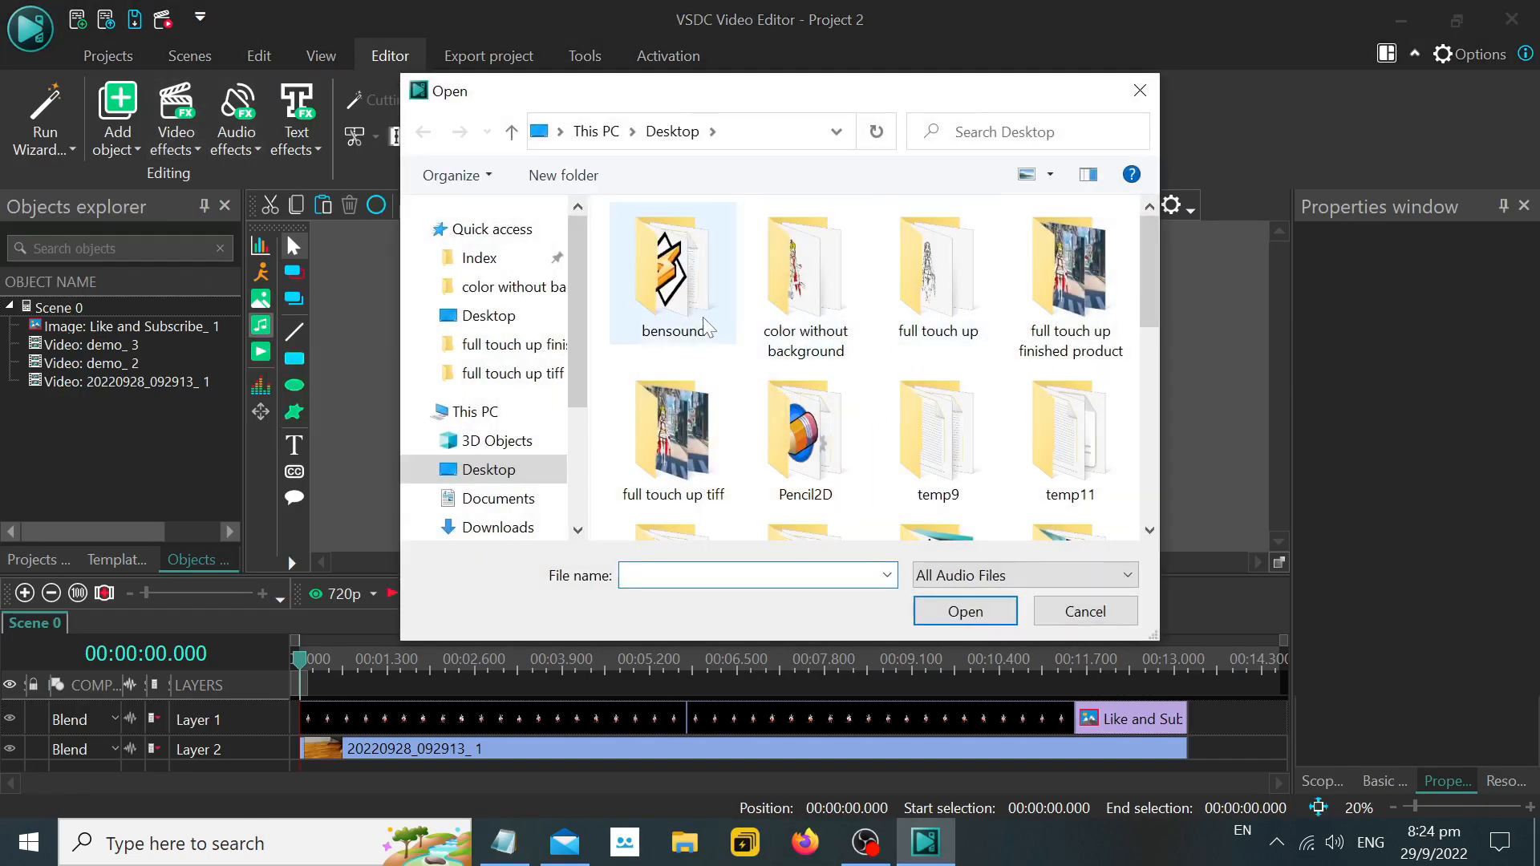
double_click(692, 308)
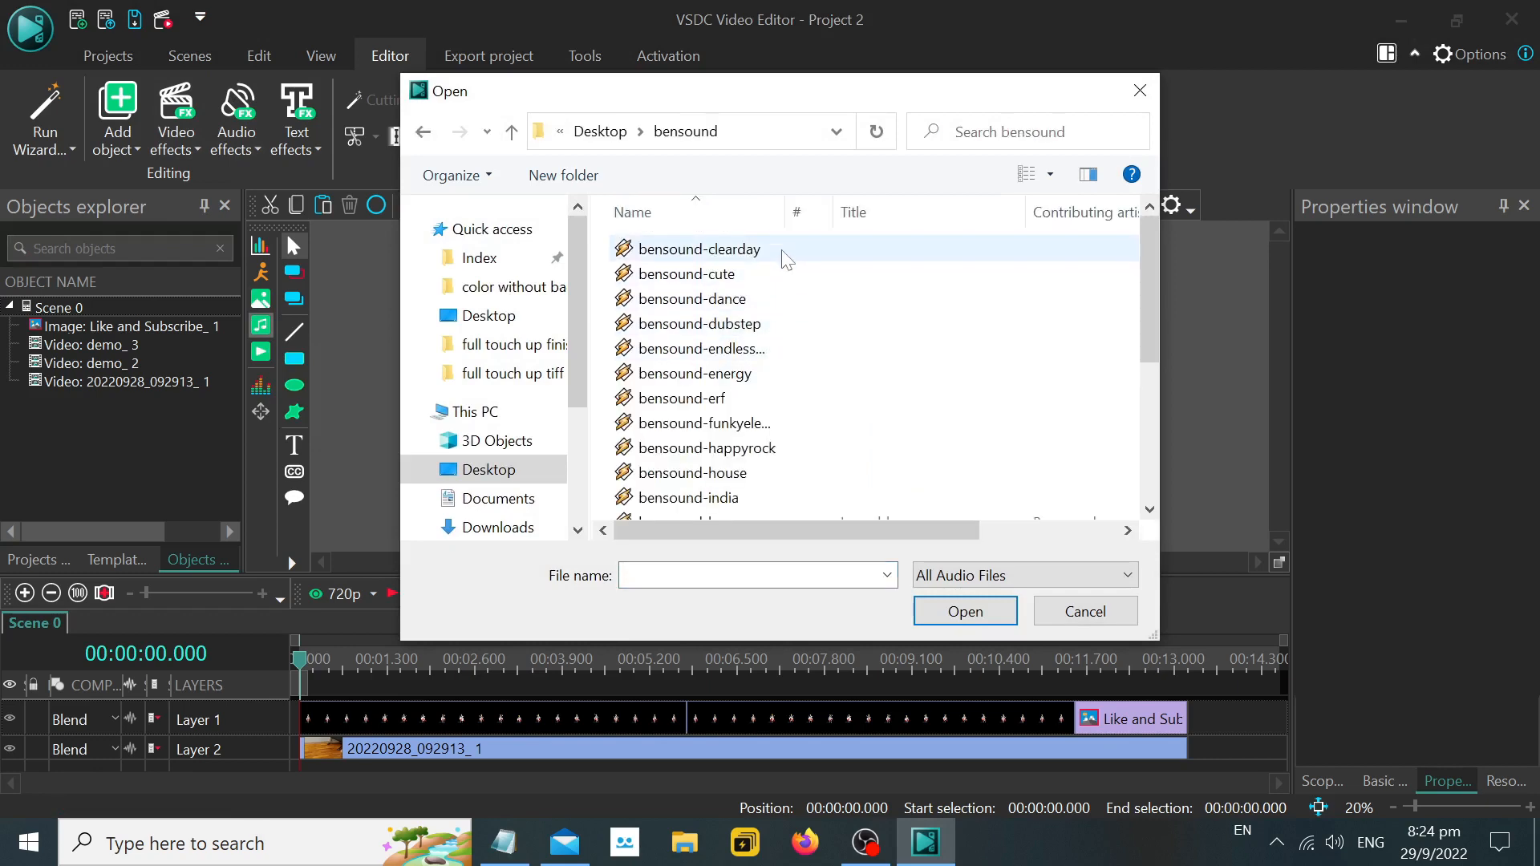
double_click(762, 325)
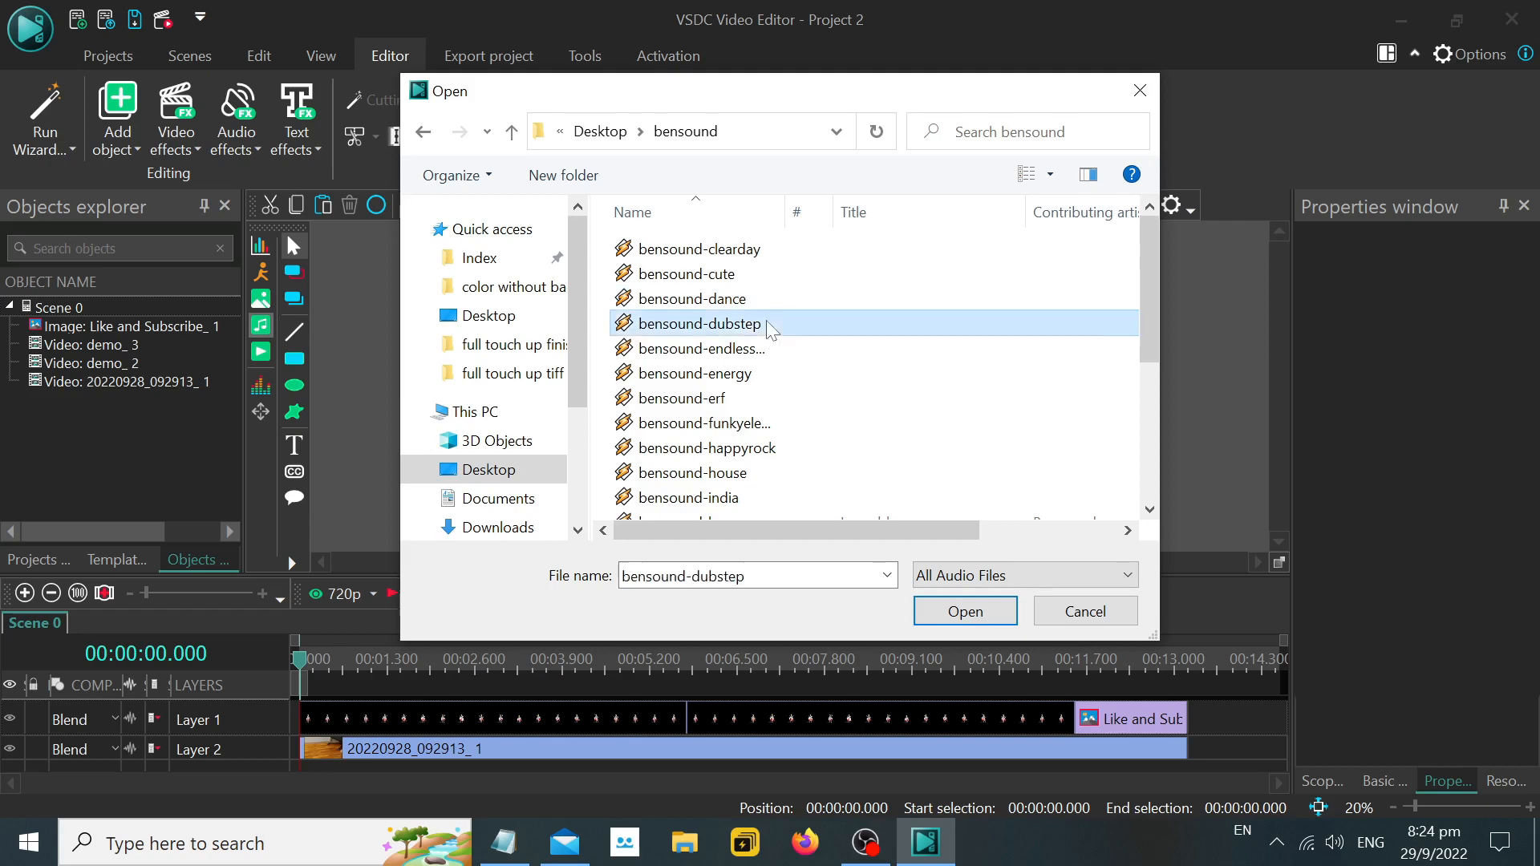
click(994, 533)
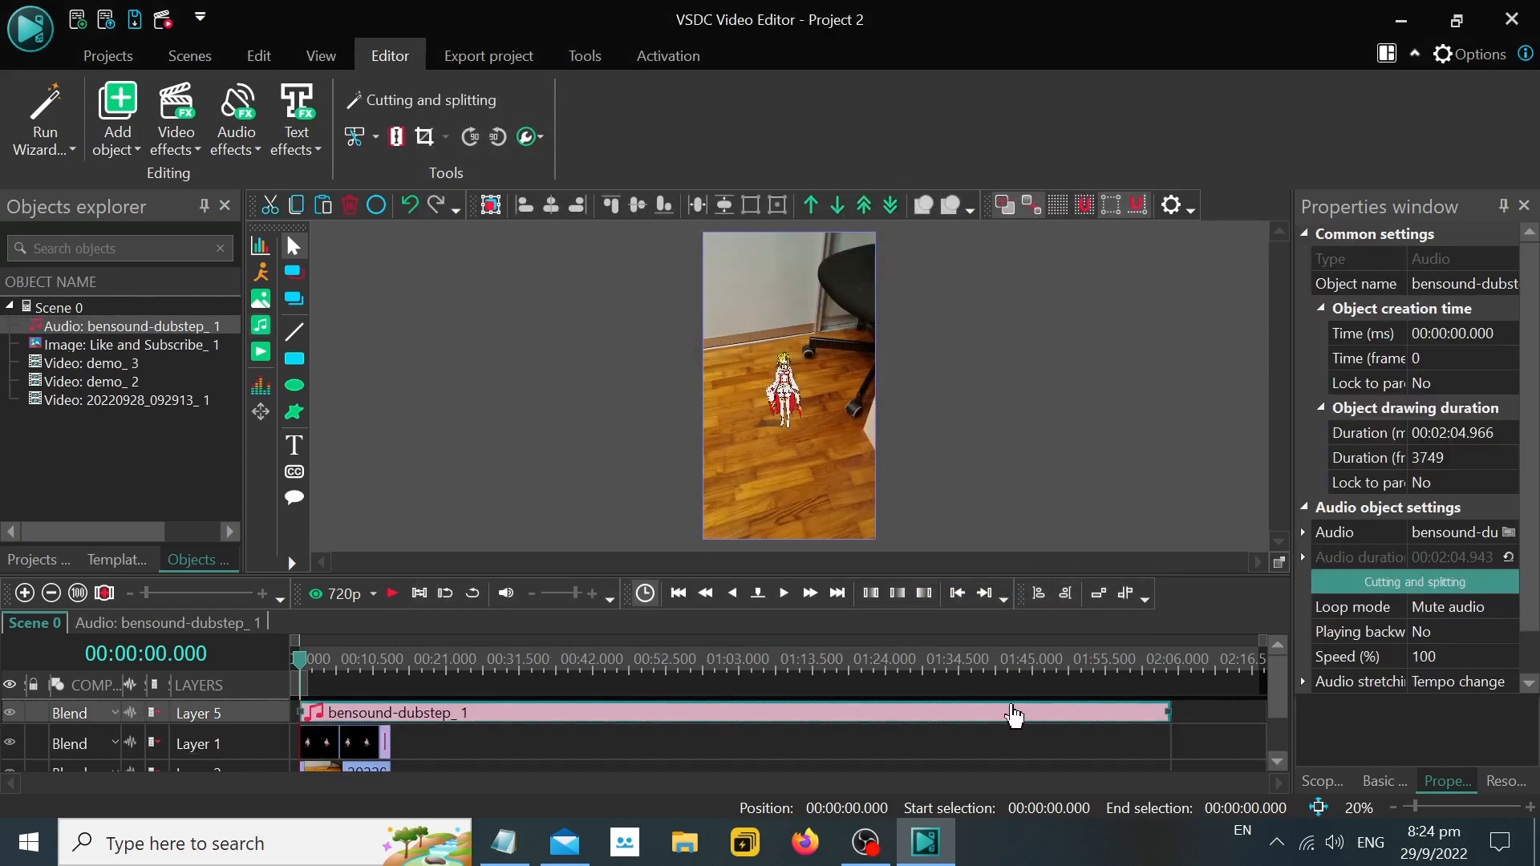
Shorten the dubstep audio to 13.2 s so it ends with the room video, and return to Notepad.
drag(1165, 710, 401, 712)
drag(1166, 713, 1102, 713)
click(504, 842)
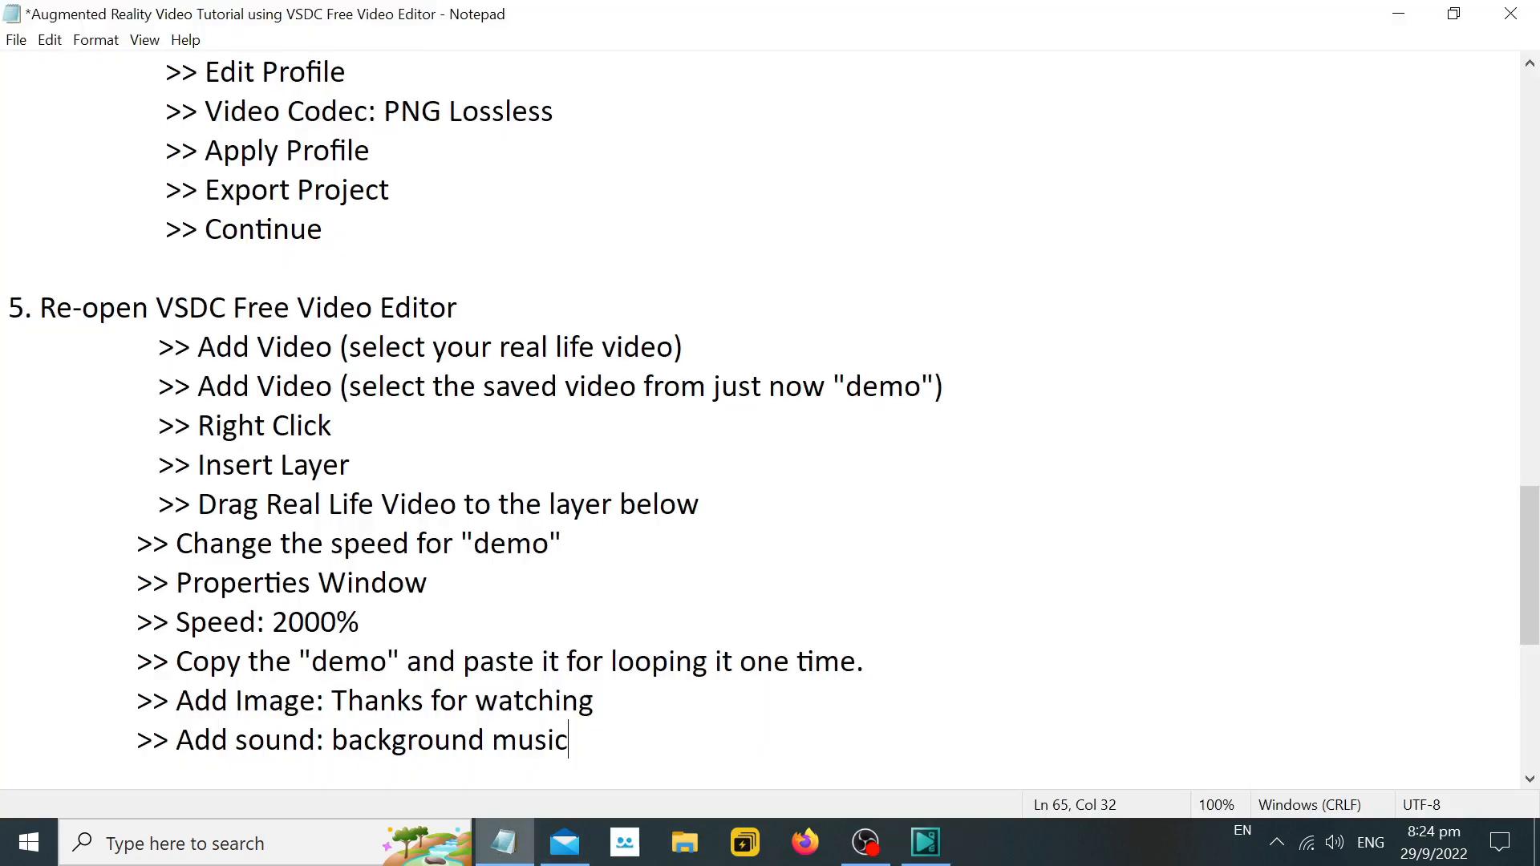
Add the line ">> Resize it to the desired duration of the video" to the Notepad instructions.
key(Return)
key(Tab)
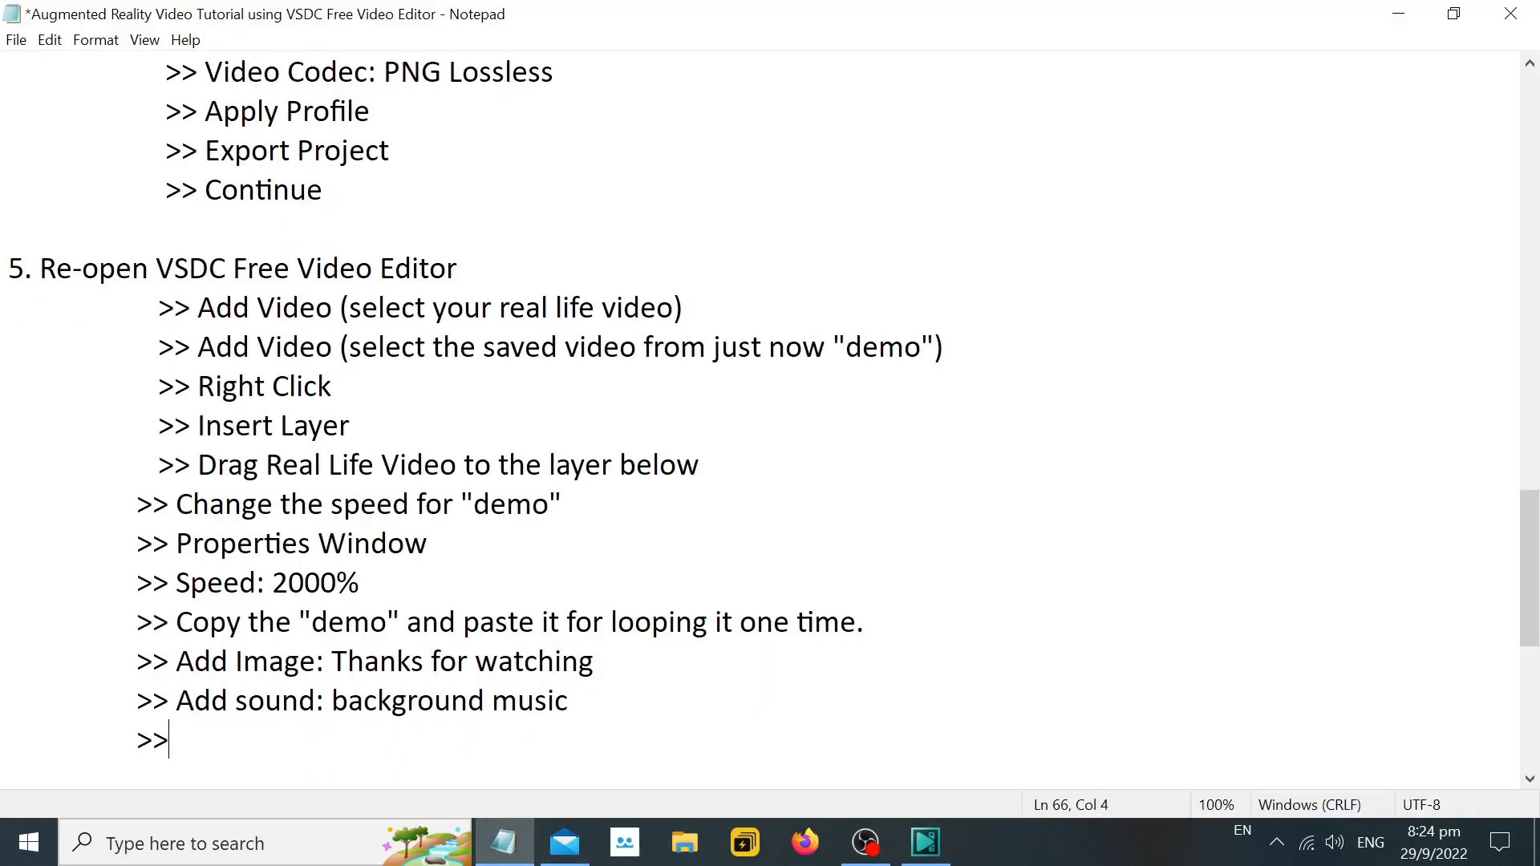
text(>> r)
key(BackSpace)
text(Resize it to )
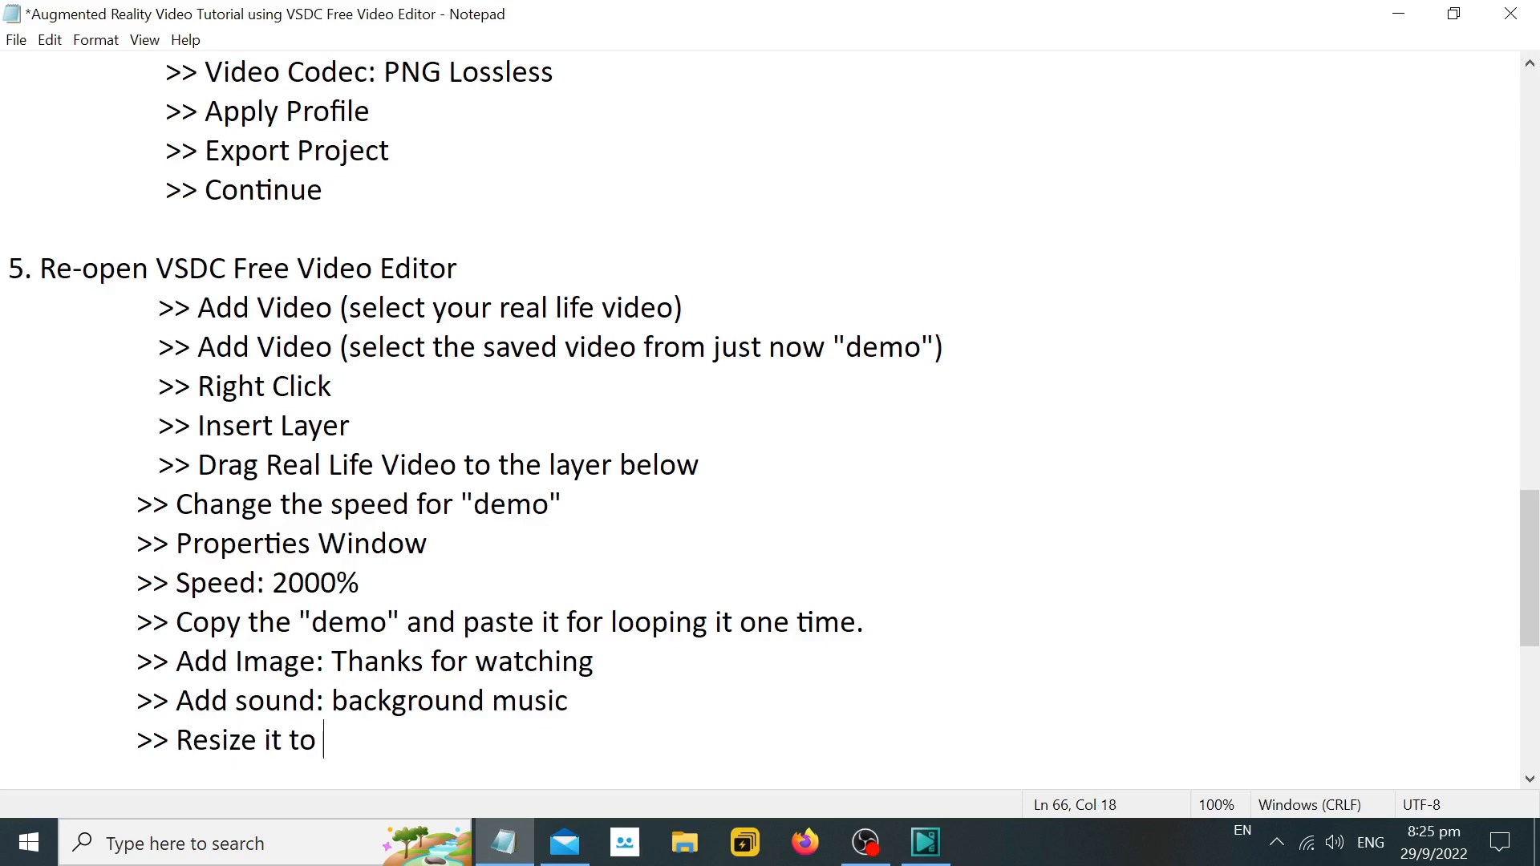
text(the)
key(BackSpace)
key(BackSpace)
key(BackSpace)
key(BackSpace)
text(desired duc)
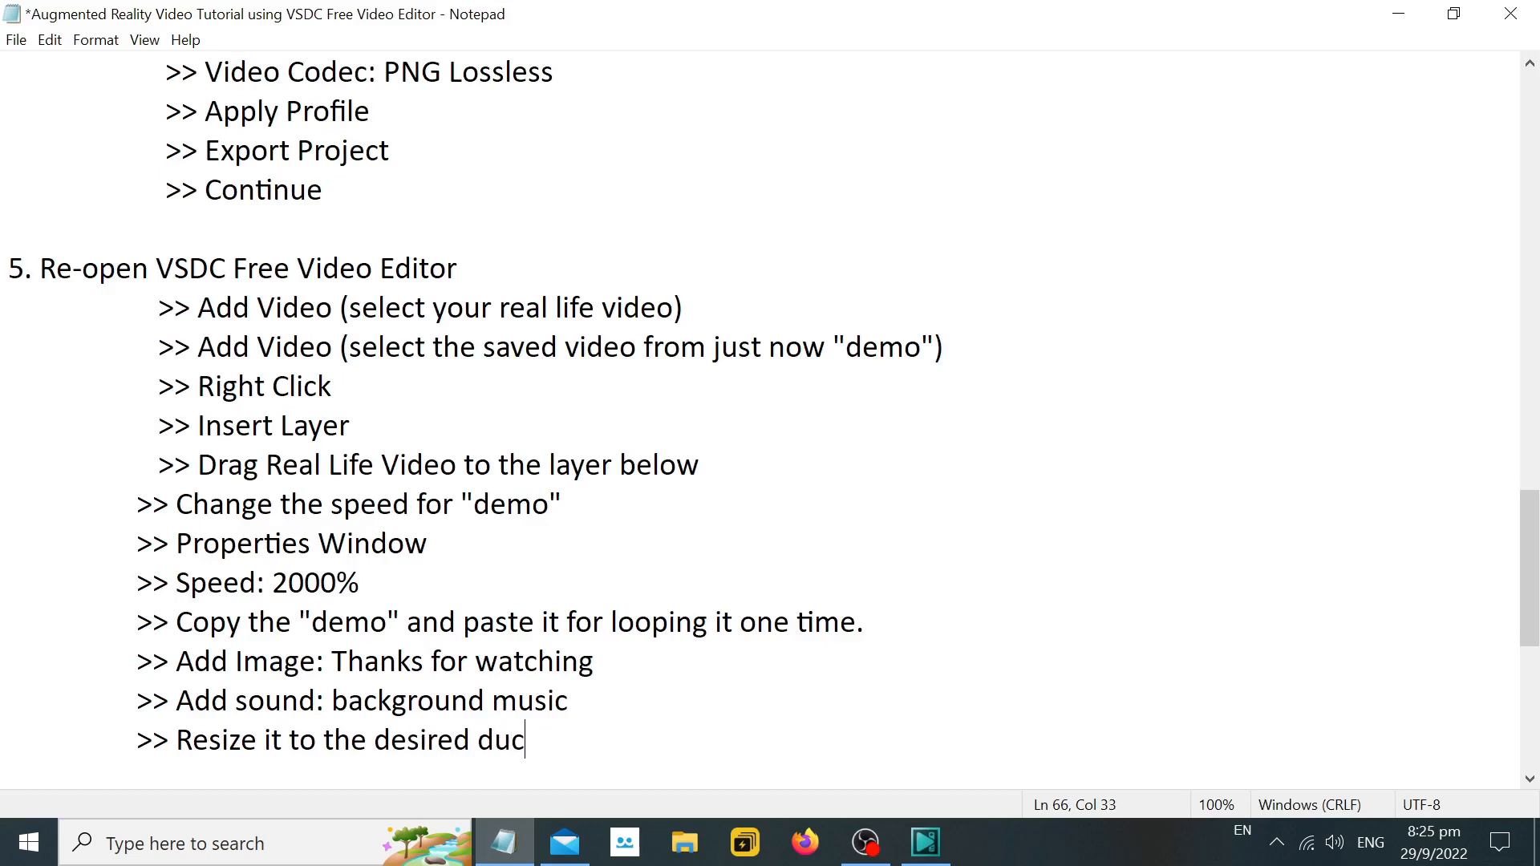
key(BackSpace)
text(ration of the video)
Switch to VSDC and export the project to the Desktop as the AVI video "test" with the highest-quality MPEG4 profile.
click(926, 843)
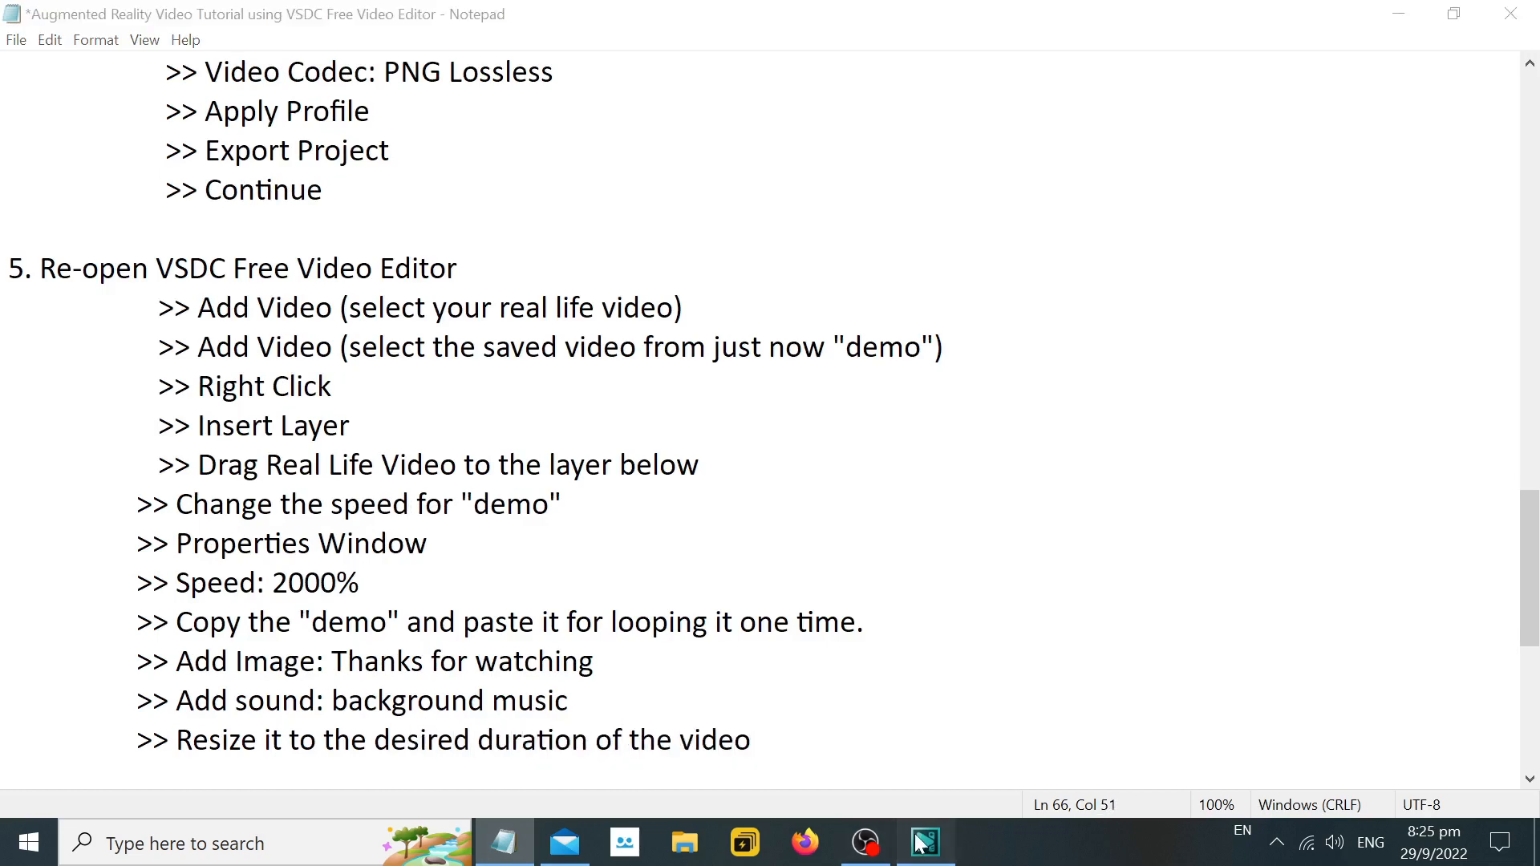
click(1279, 762)
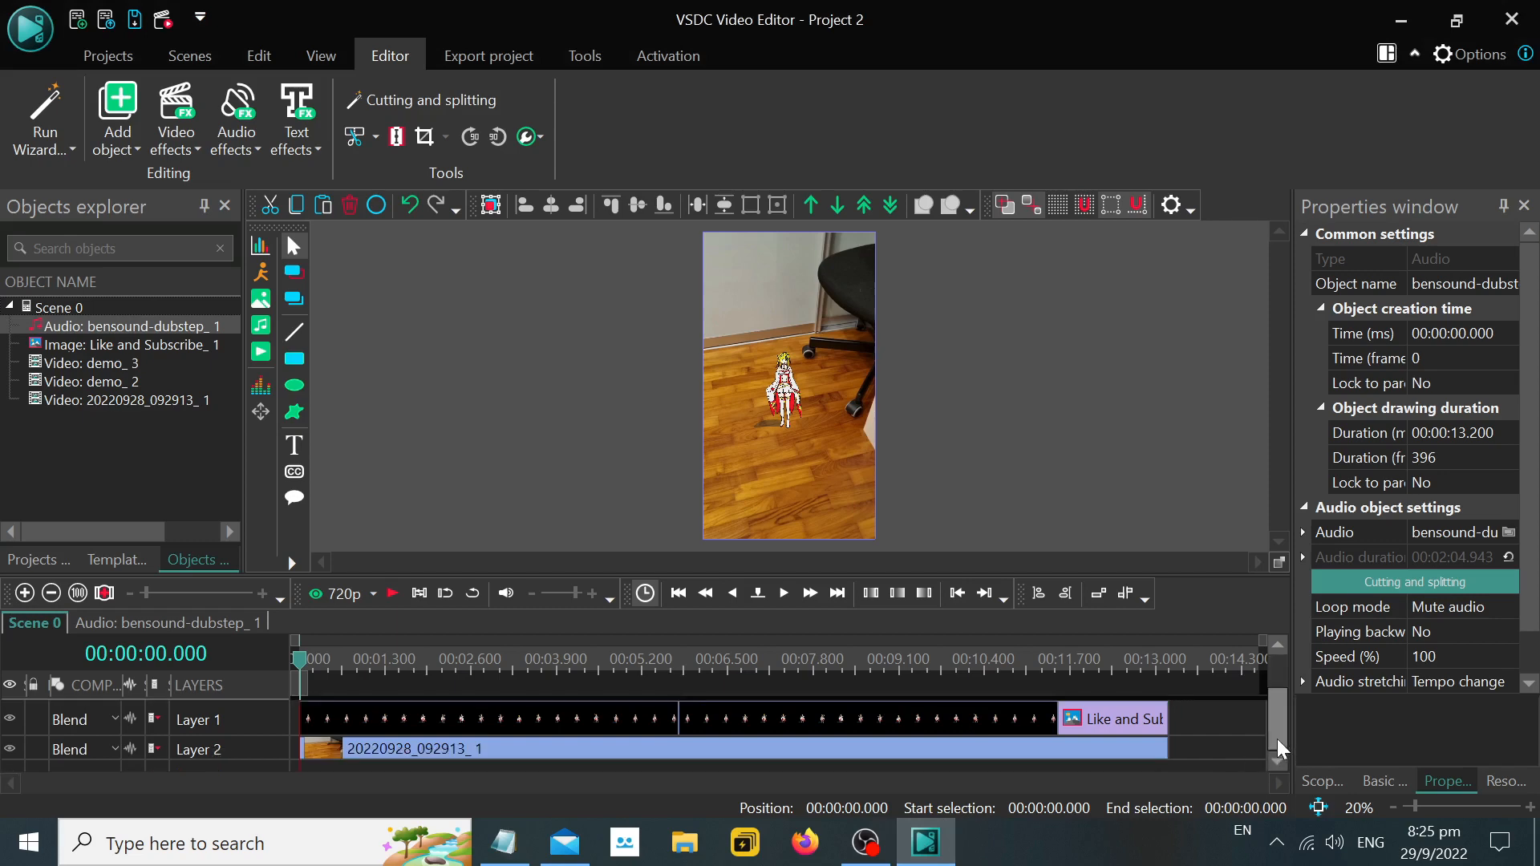
scroll(1279, 722, up, 1)
click(494, 57)
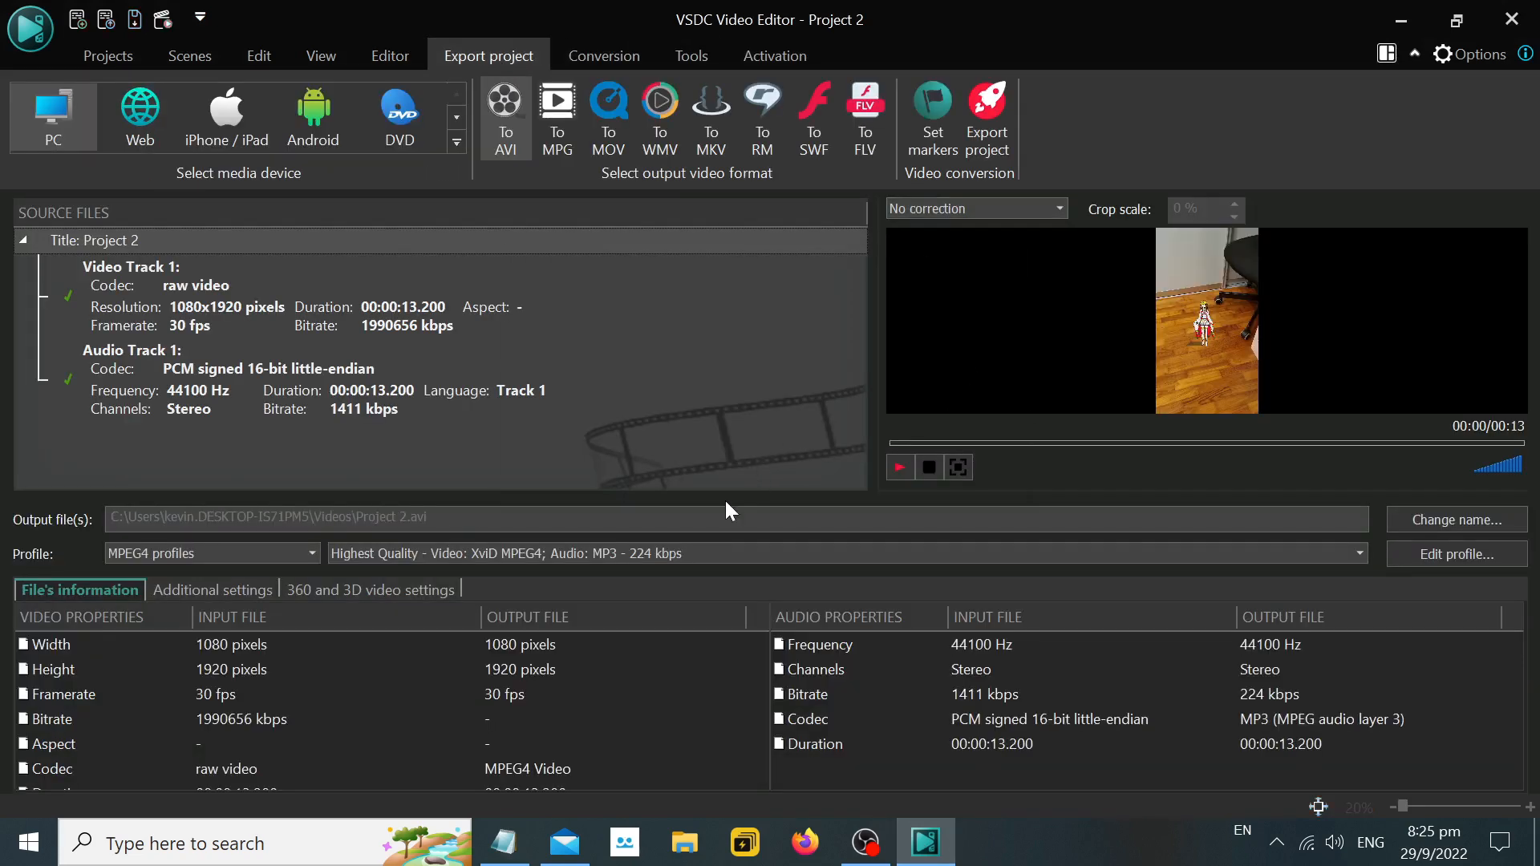
click(1436, 519)
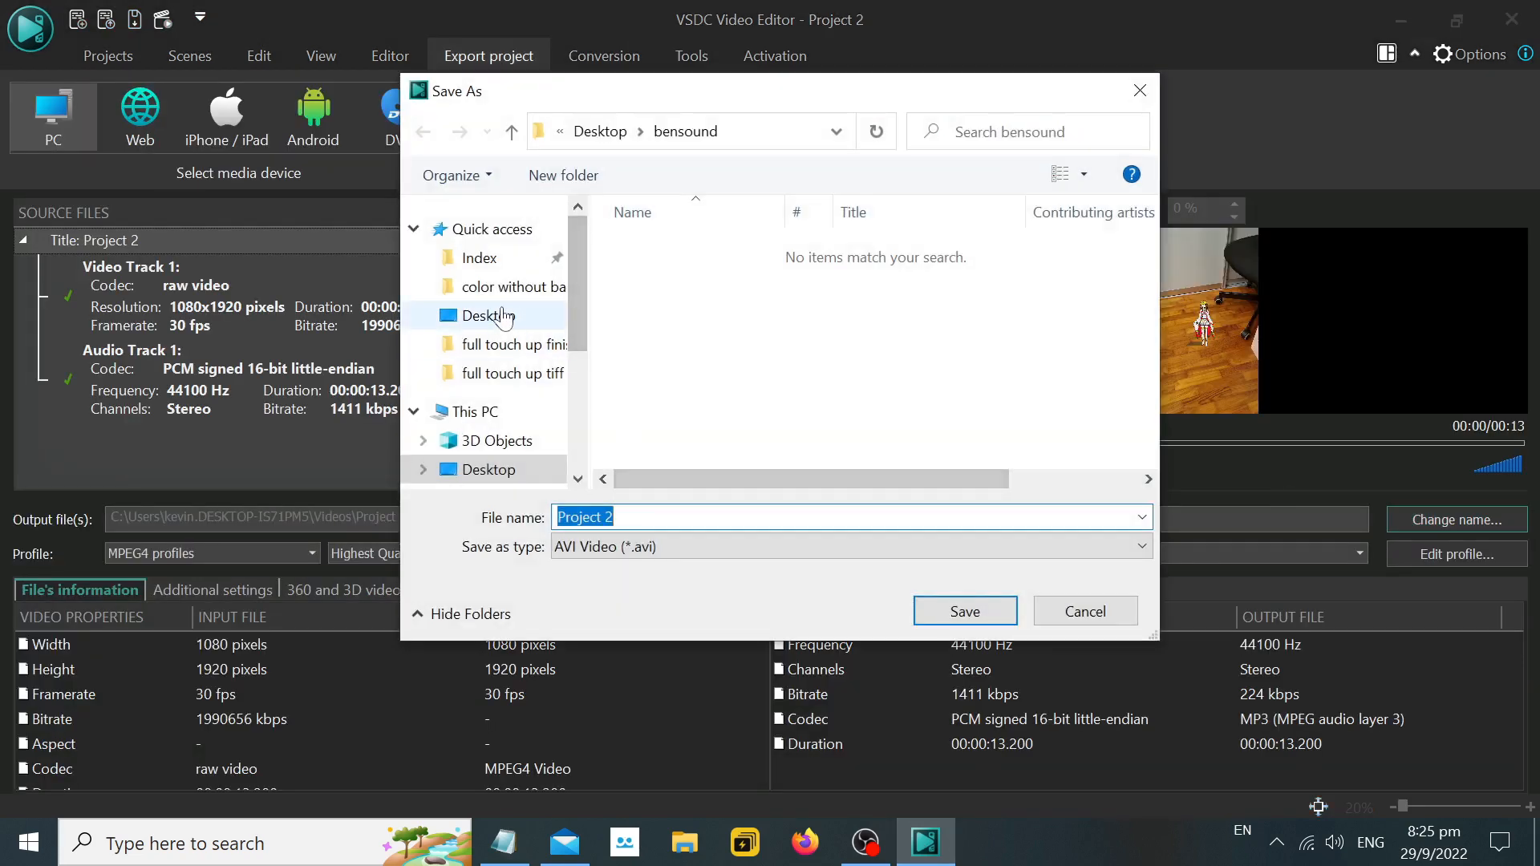
click(501, 319)
click(613, 517)
text(test)
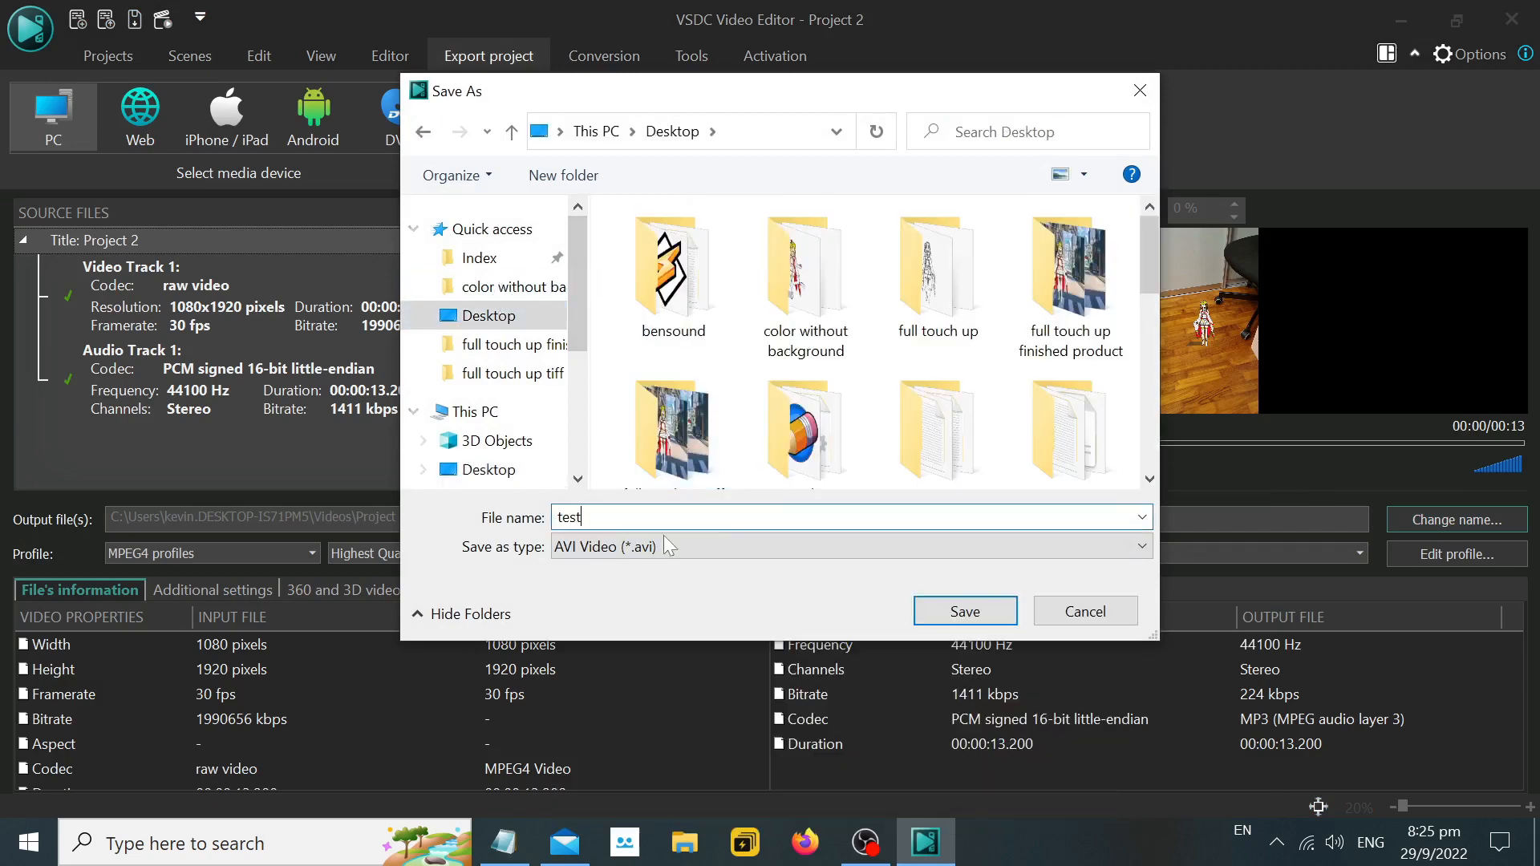
click(965, 612)
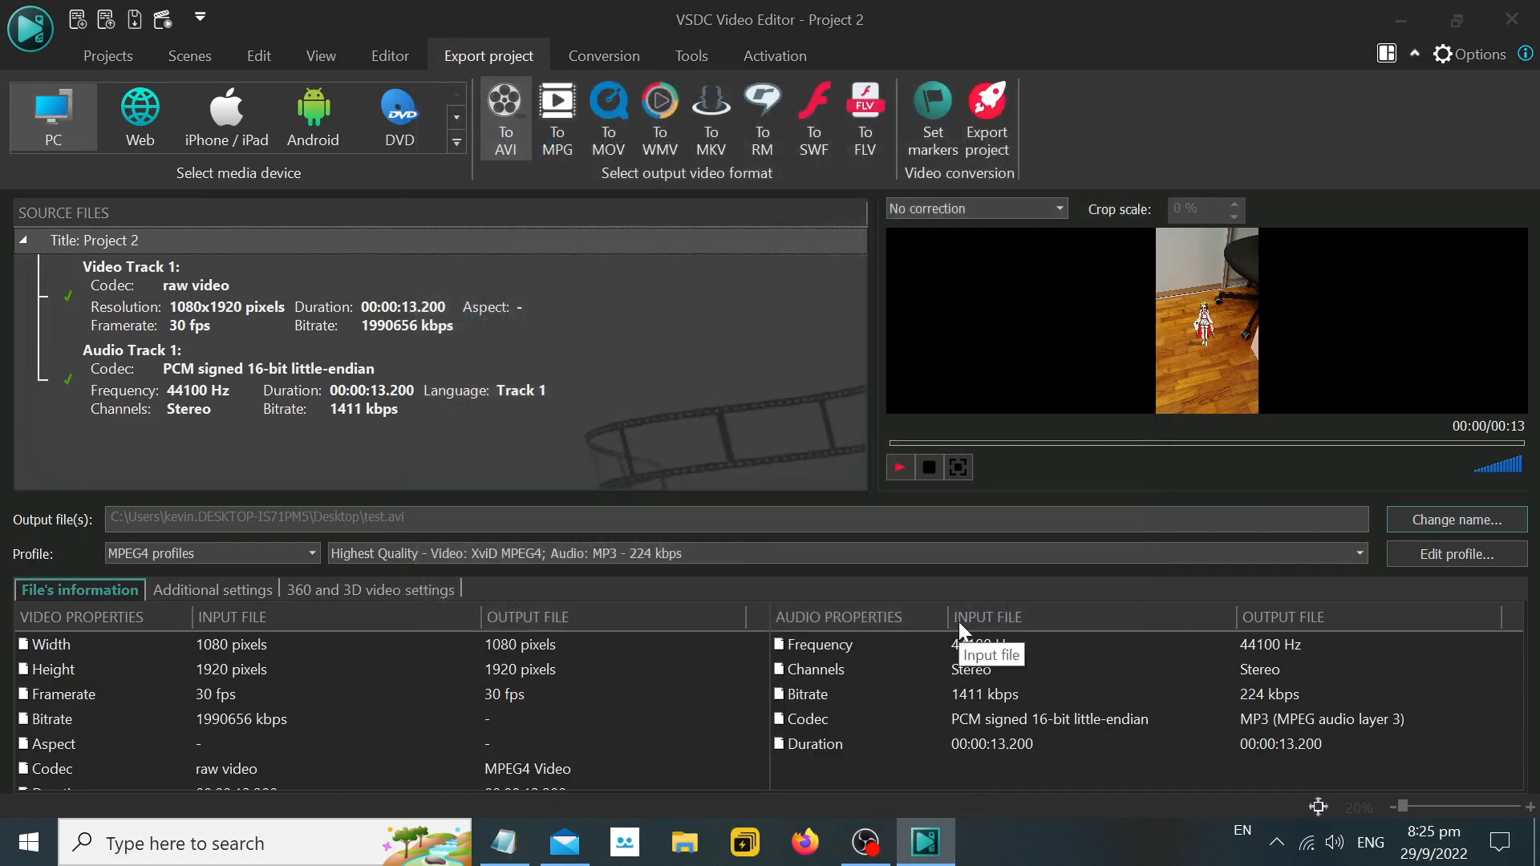
click(987, 120)
click(883, 729)
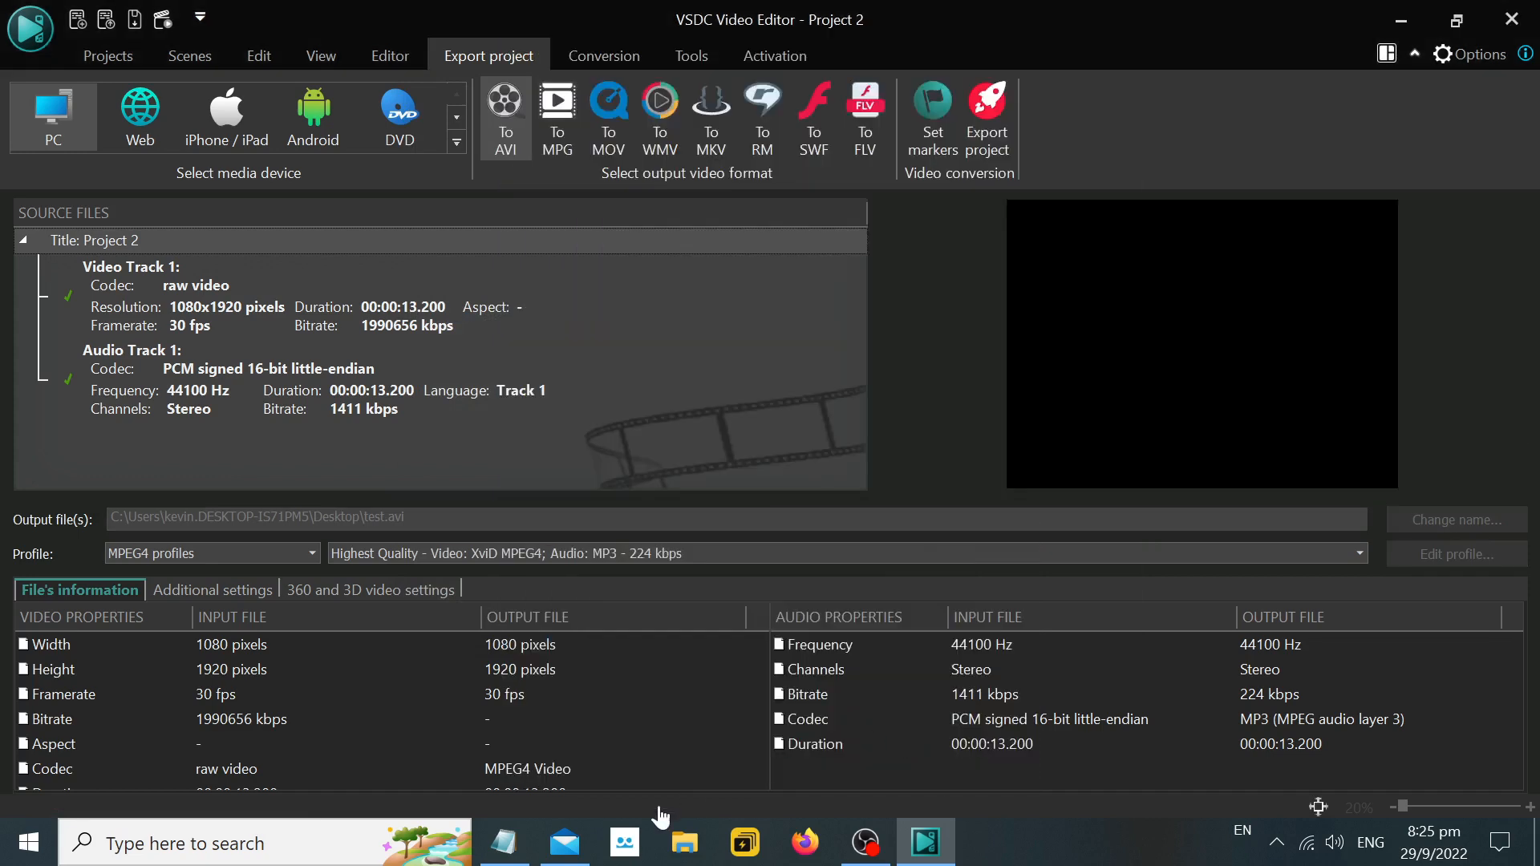
Switch to Notepad, add the line ">> Export" to the instructions and save the file.
click(505, 842)
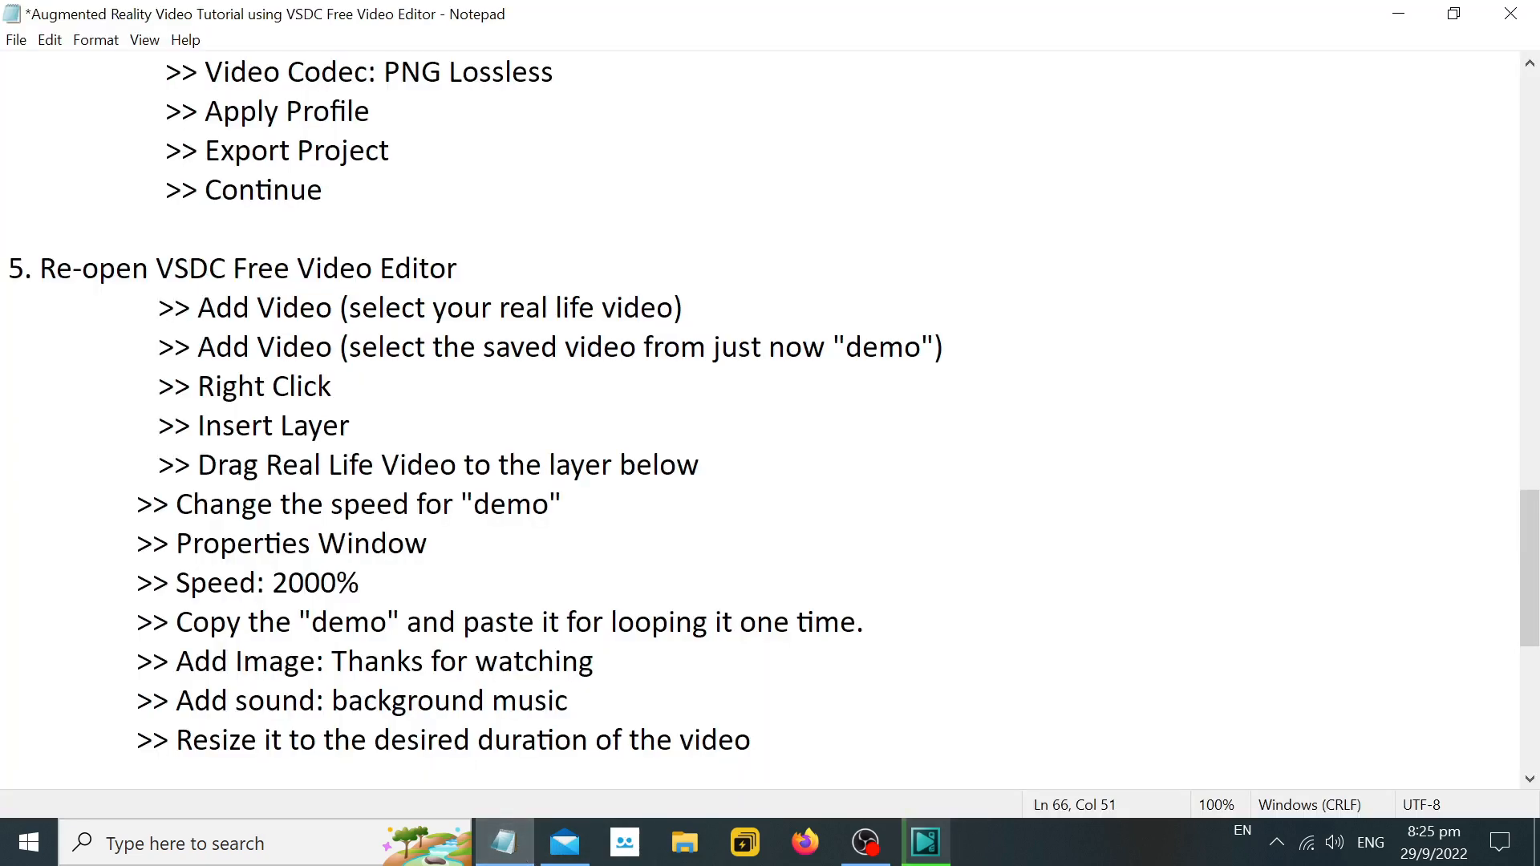
key(Return)
key(Tab)
text(>> Expor)
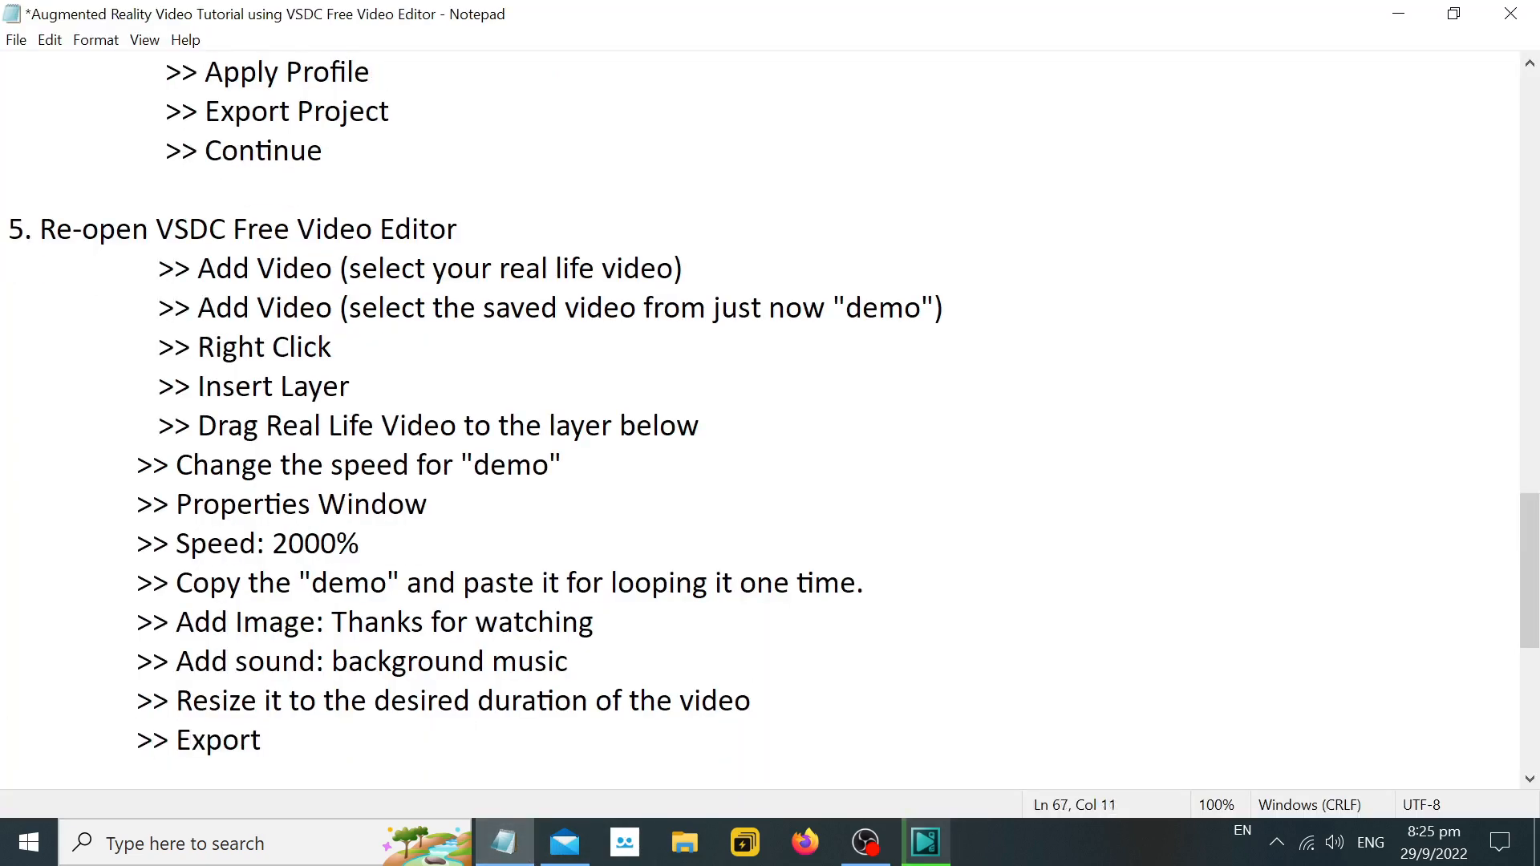
text(t)
click(50, 40)
click(49, 140)
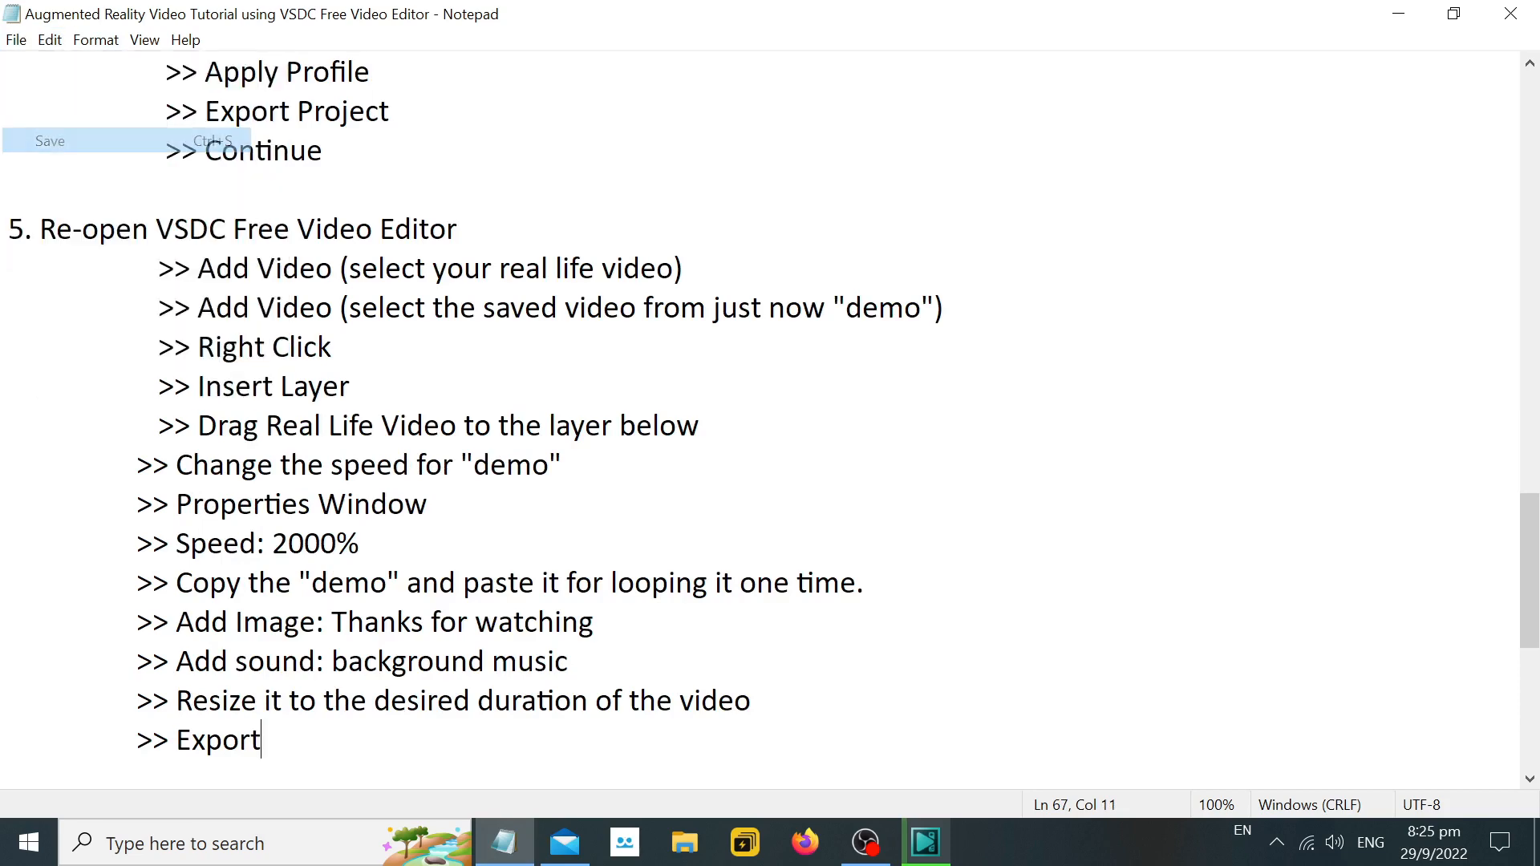
scroll(763, 417, up, 1)
scroll(763, 417, down, 5)
scroll(762, 418, up, 2)
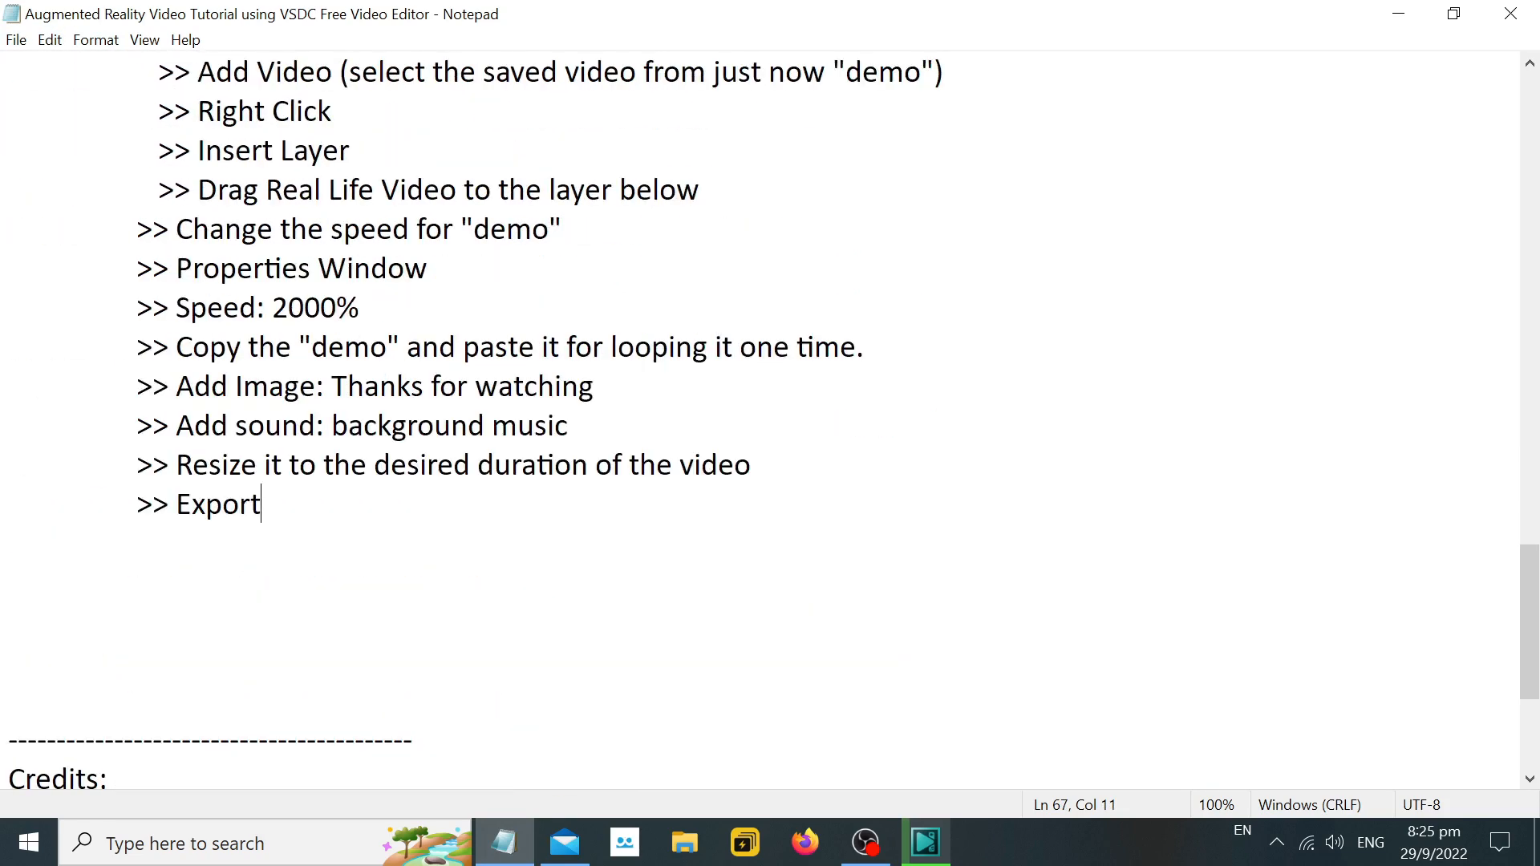
Minimize VSDC and Notepad and move the exported "test" video to an empty area of the desktop.
click(925, 842)
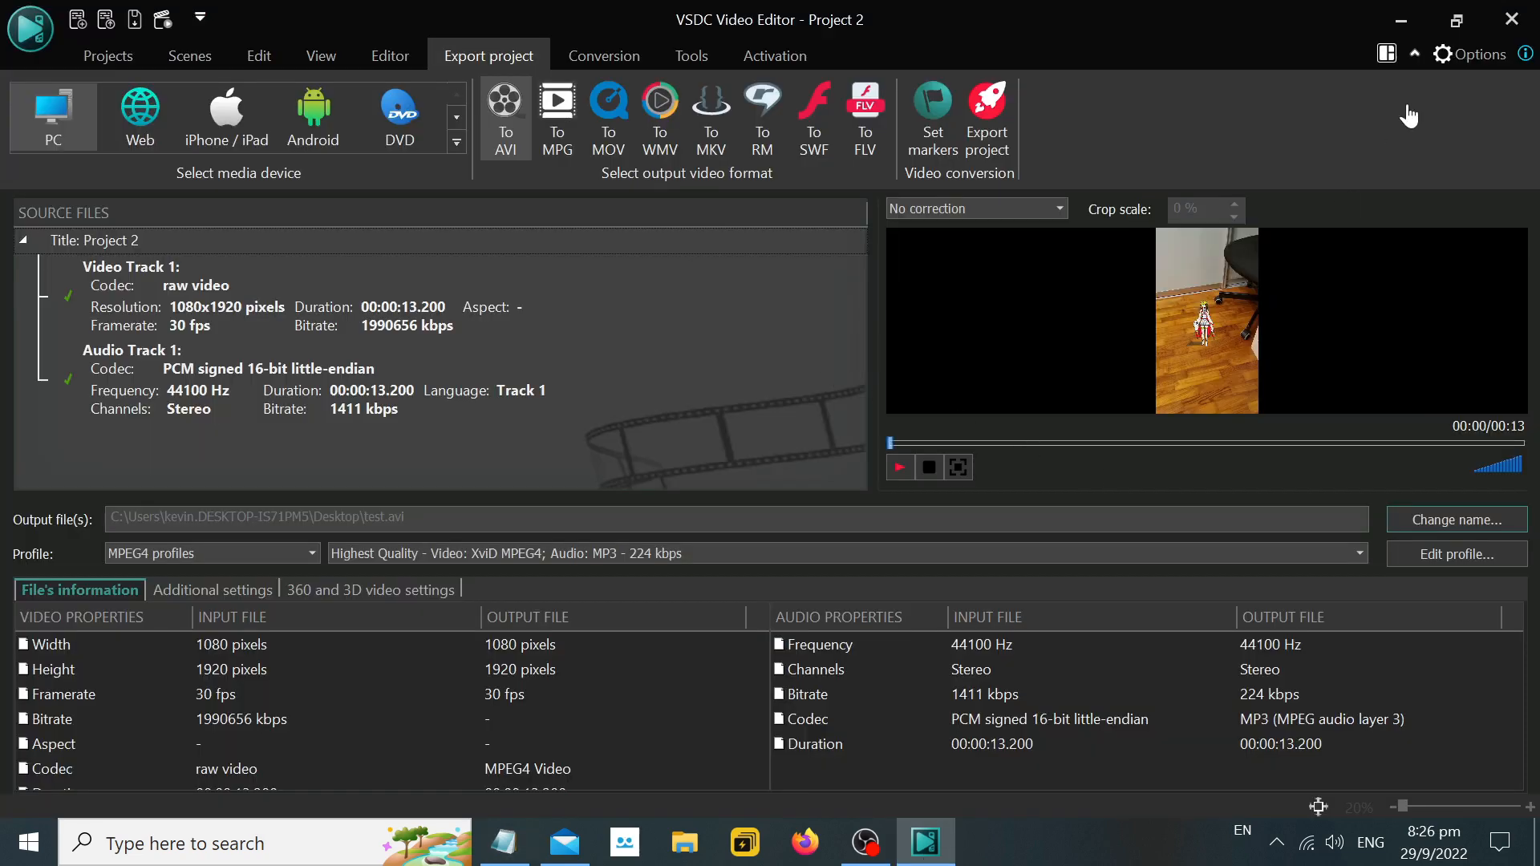
click(1405, 13)
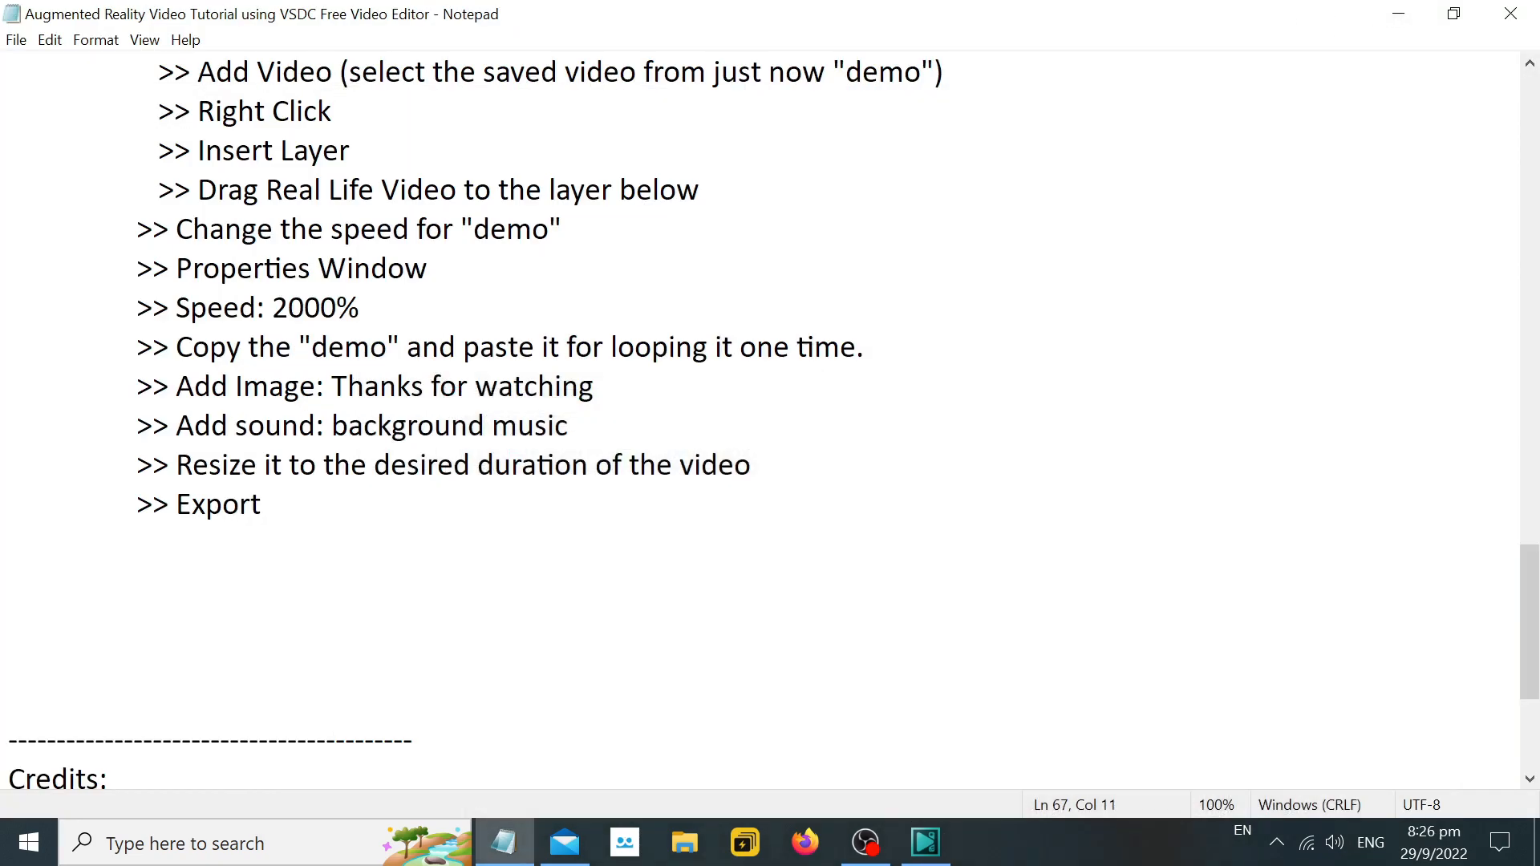
click(1415, 17)
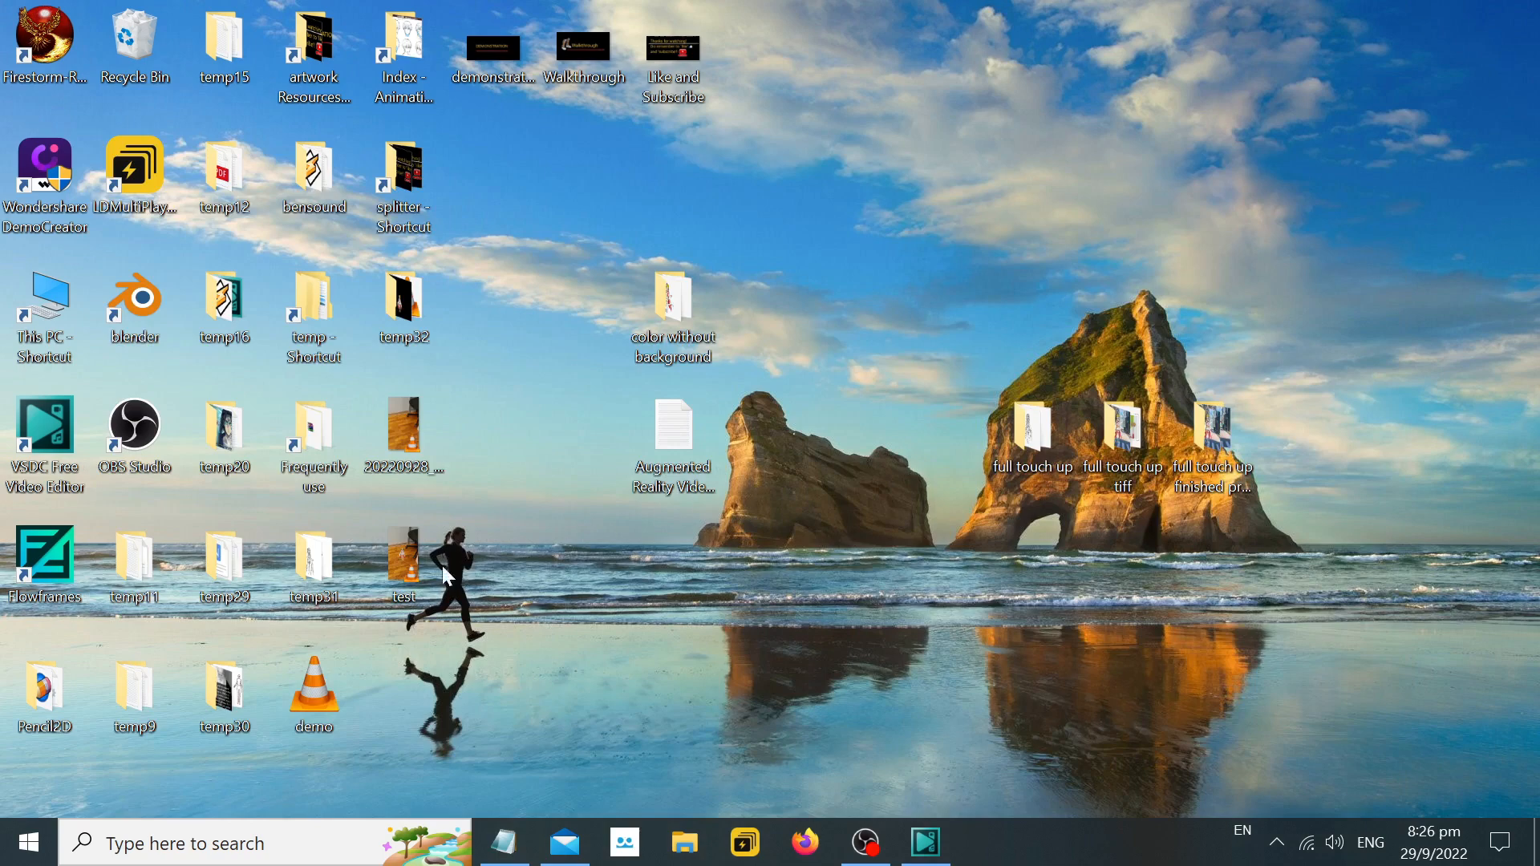
drag(780, 527, 856, 541)
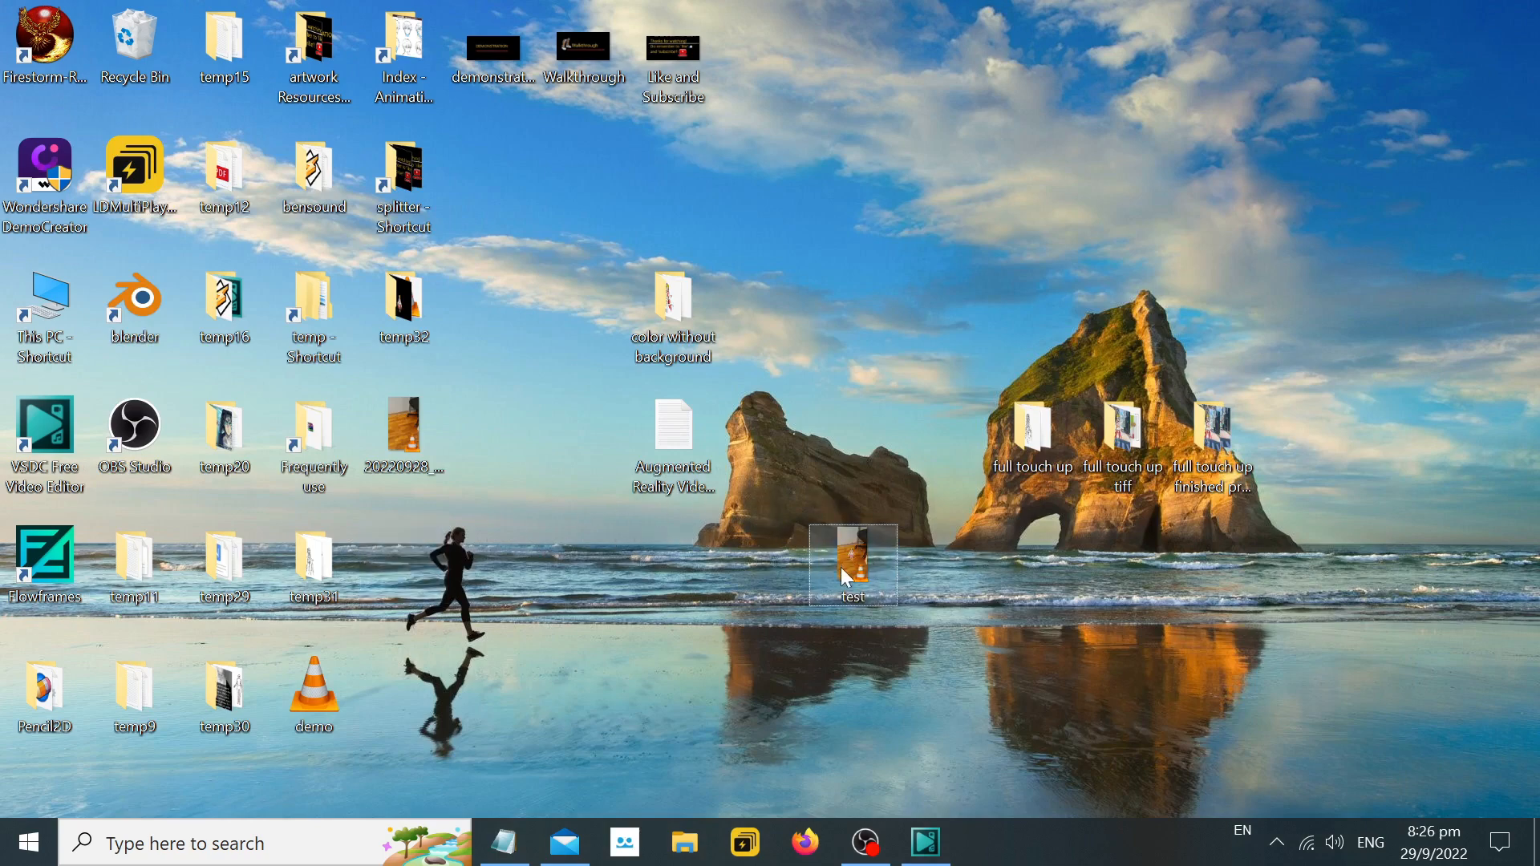
Play the exported "test" video full screen in VLC media player and close the player.
double_click(841, 566)
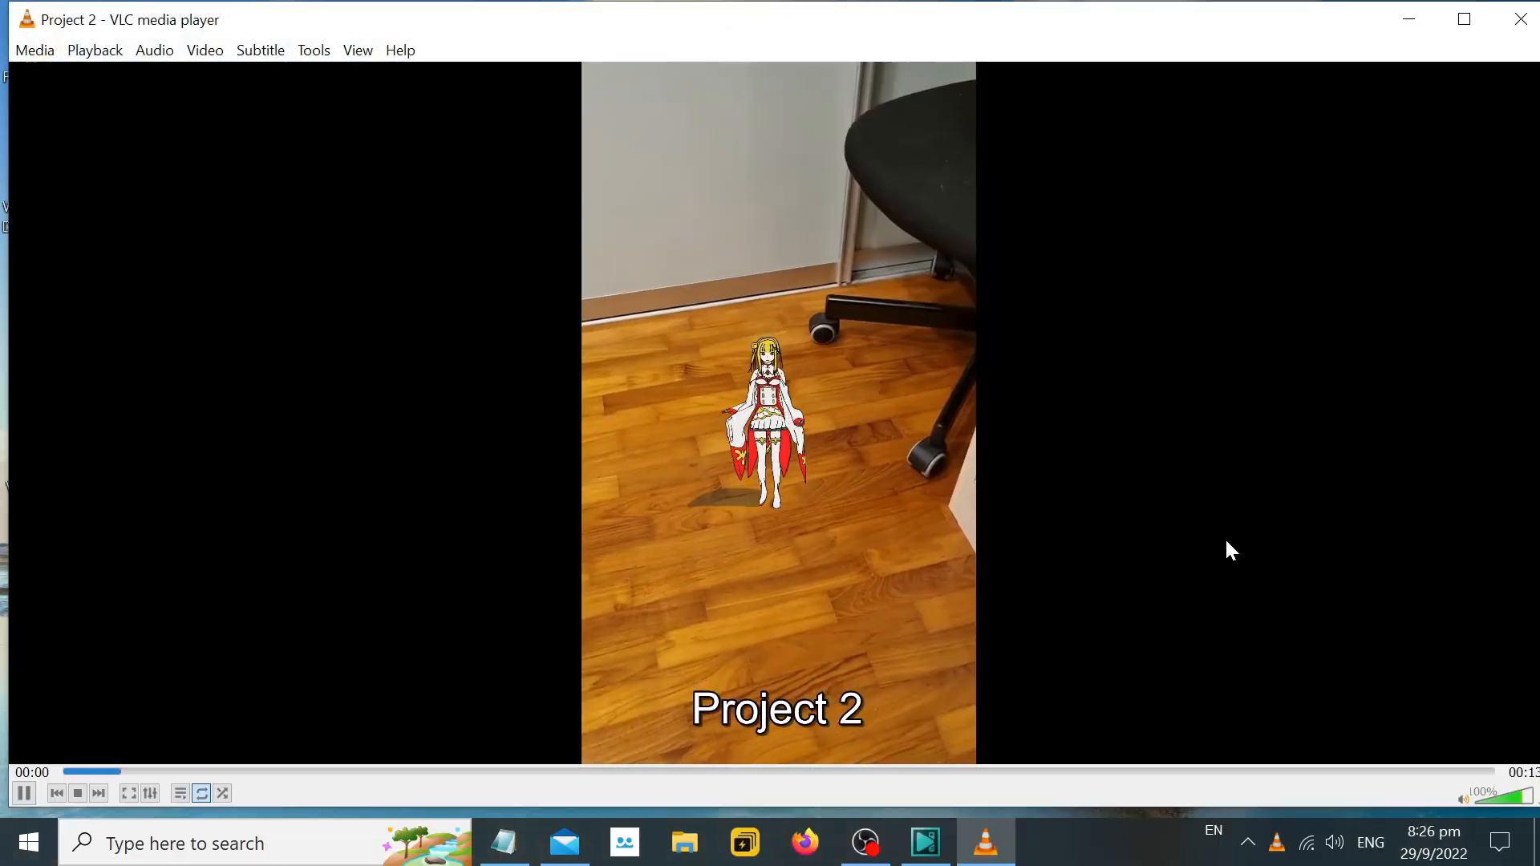
double_click(1226, 546)
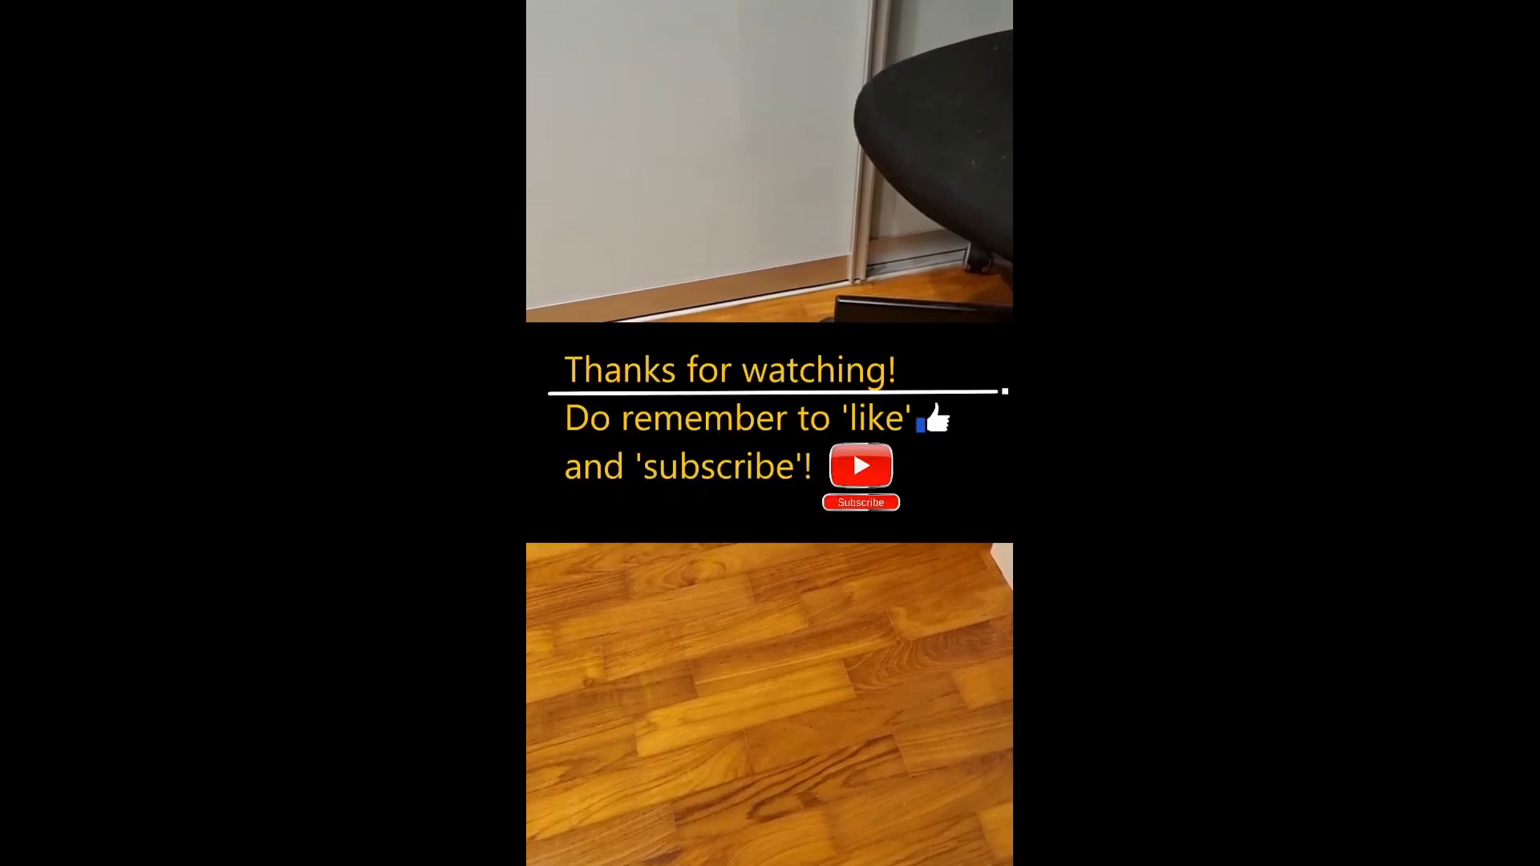
key(Escape)
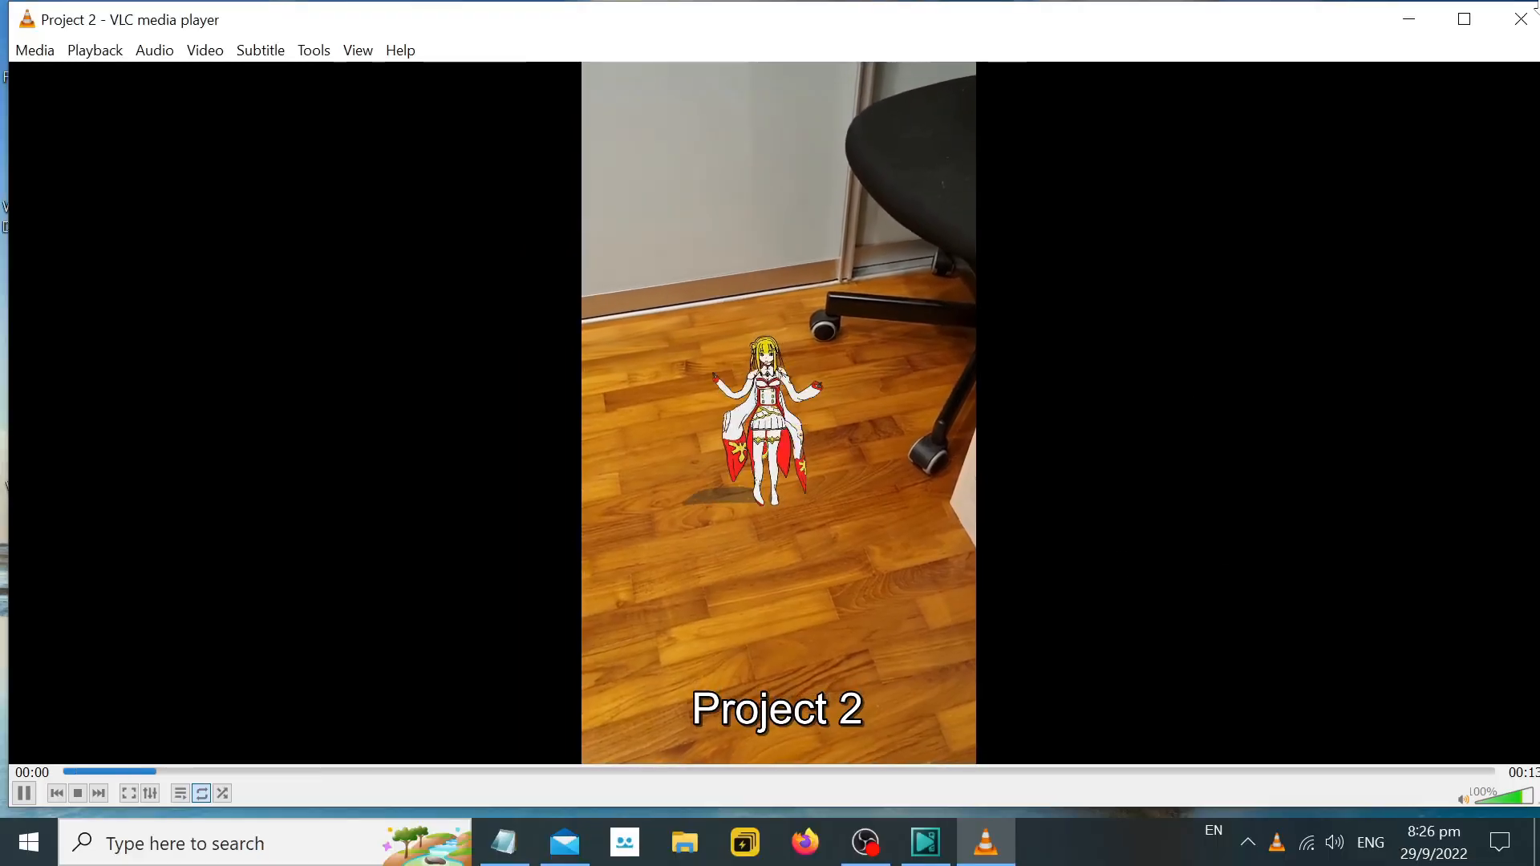
click(1524, 13)
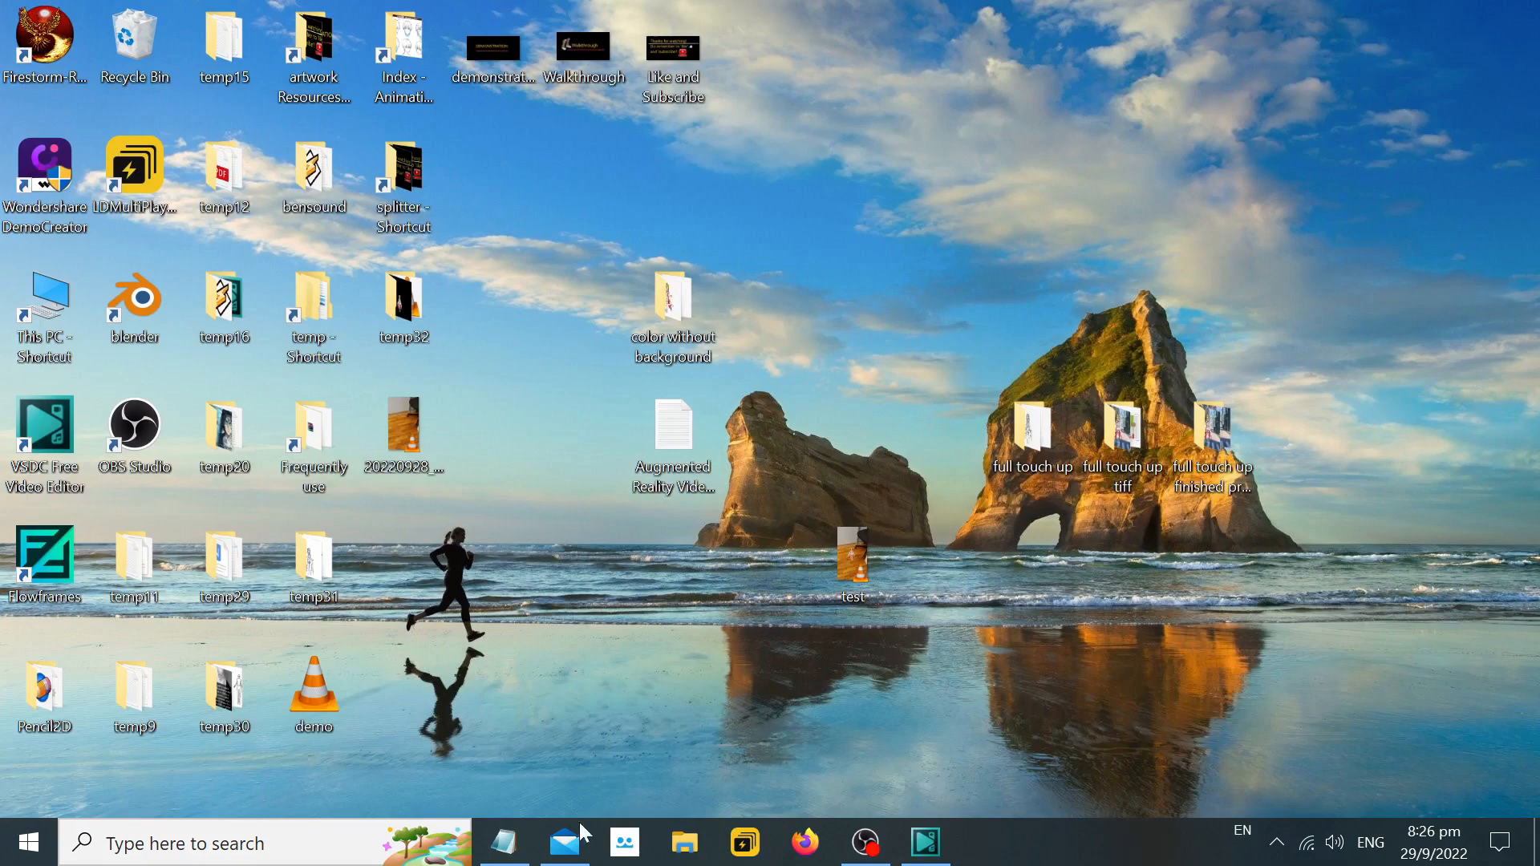
Switch to Notepad and remove the extra blank lines between ">> Export" and the credits divider.
click(503, 842)
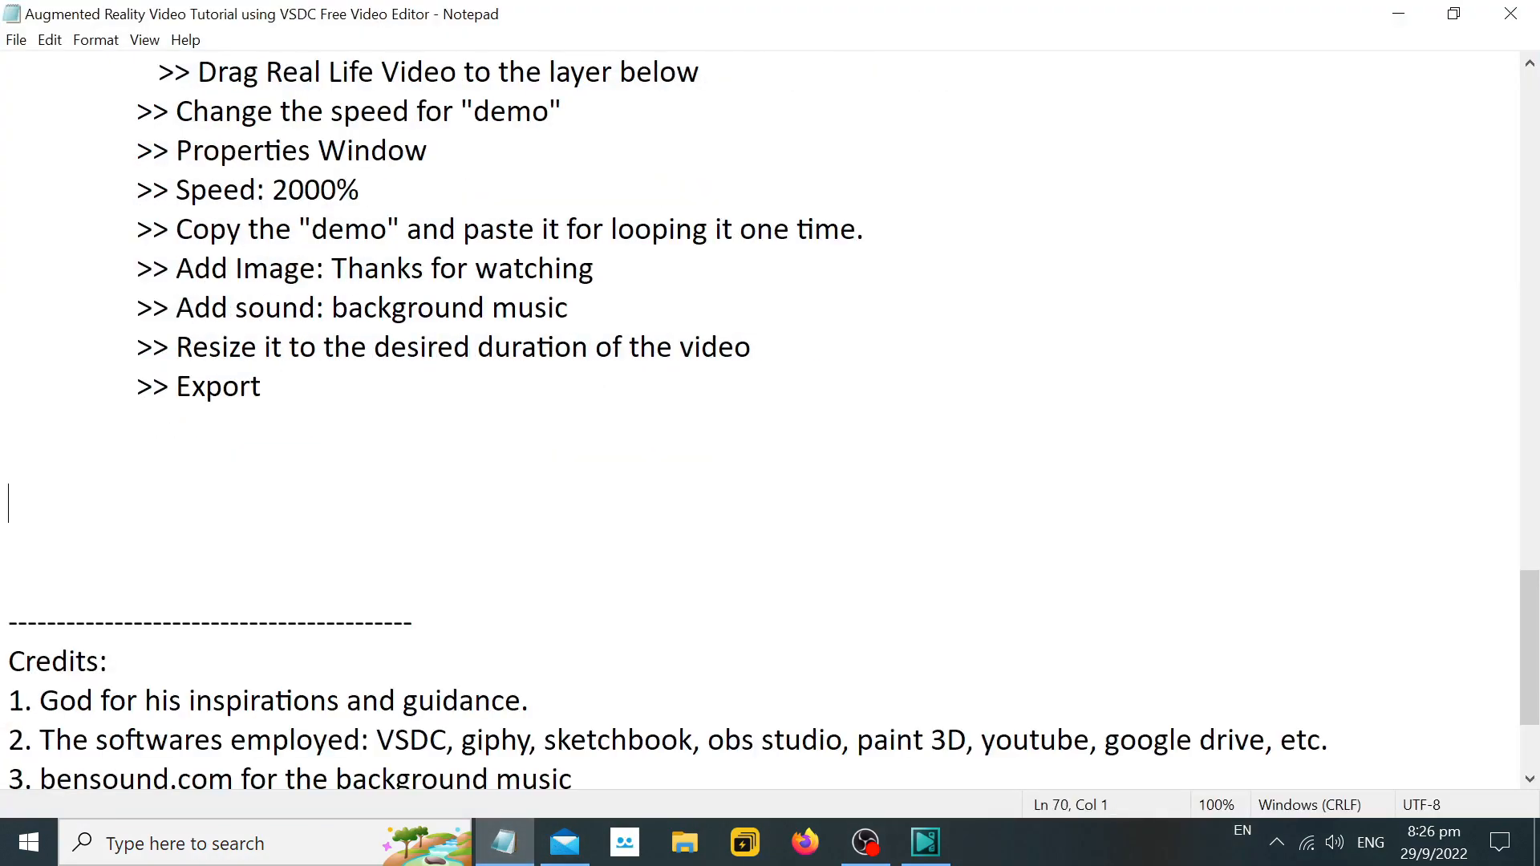
key(BackSpace)
key(BackSpace)
key(BackSpace)
key(Delete)
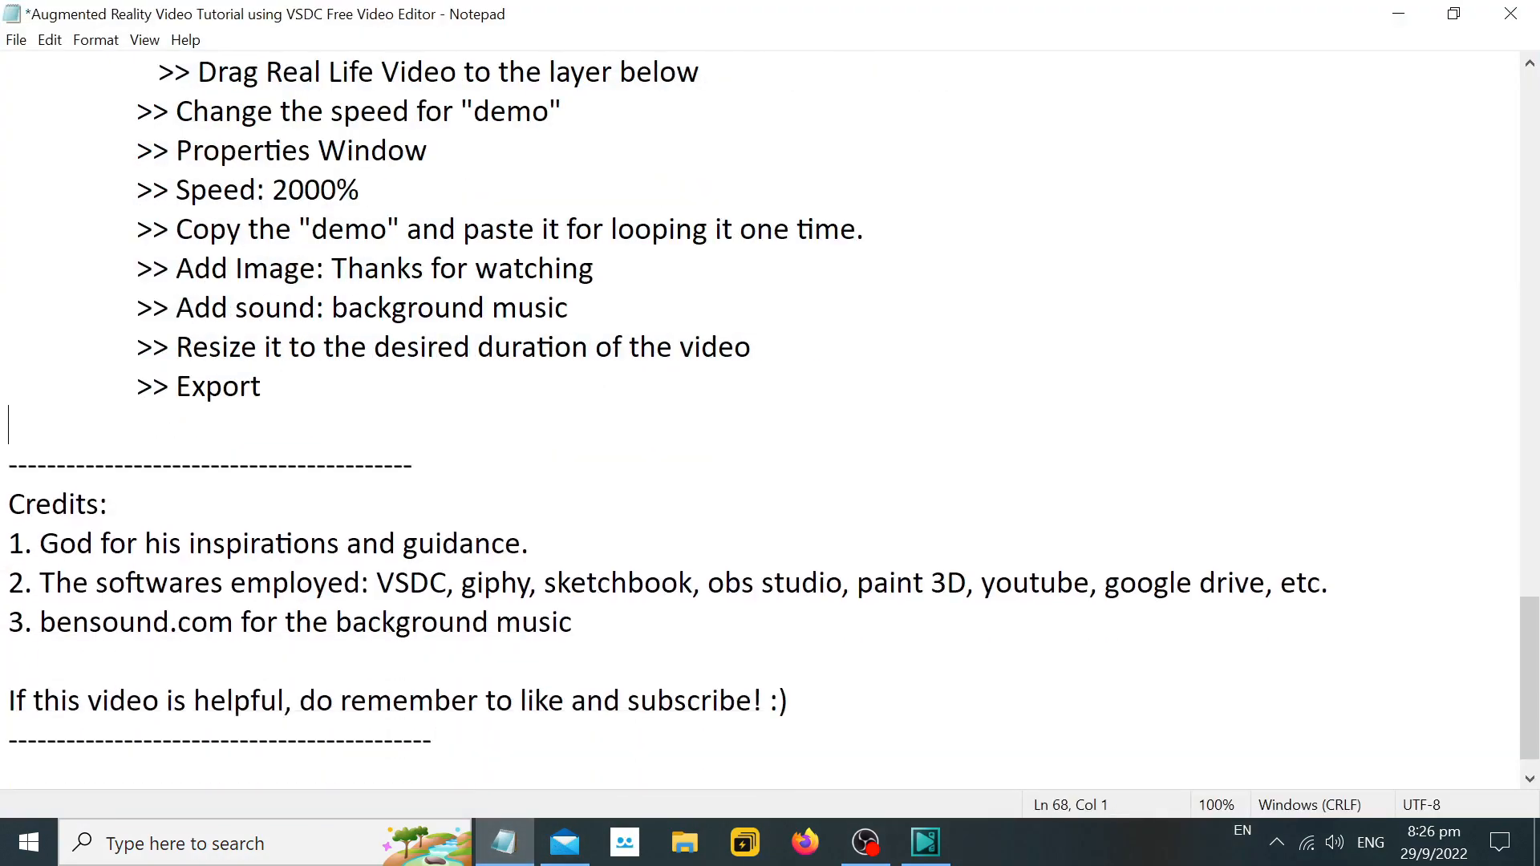
Read through the credits and the closing like-and-subscribe line by highlighting them.
drag(9, 505, 641, 624)
click(316, 701)
drag(9, 701, 763, 701)
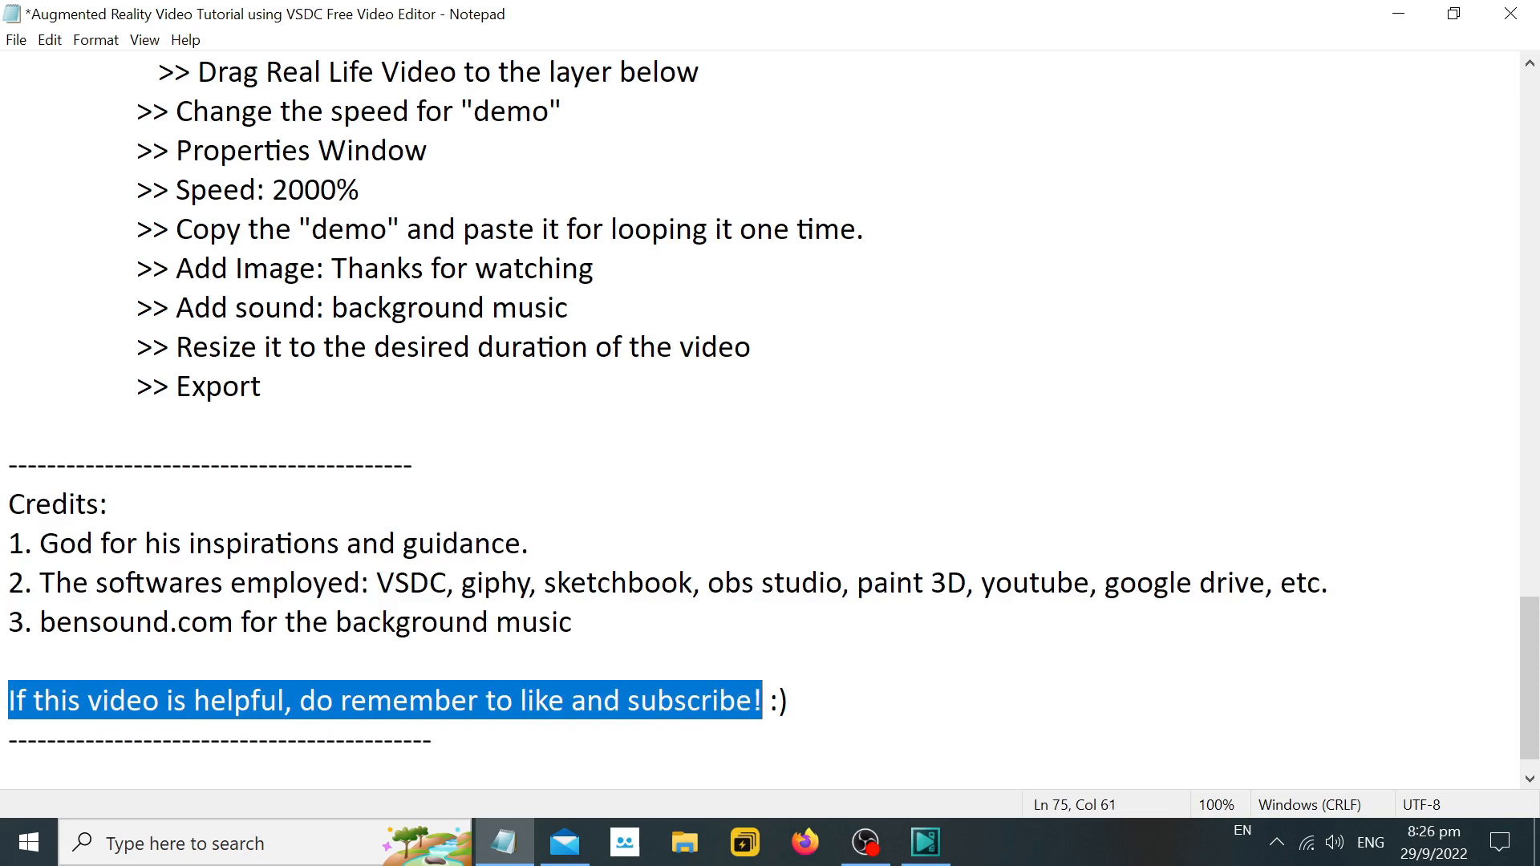
drag(530, 544, 8, 505)
click(642, 663)
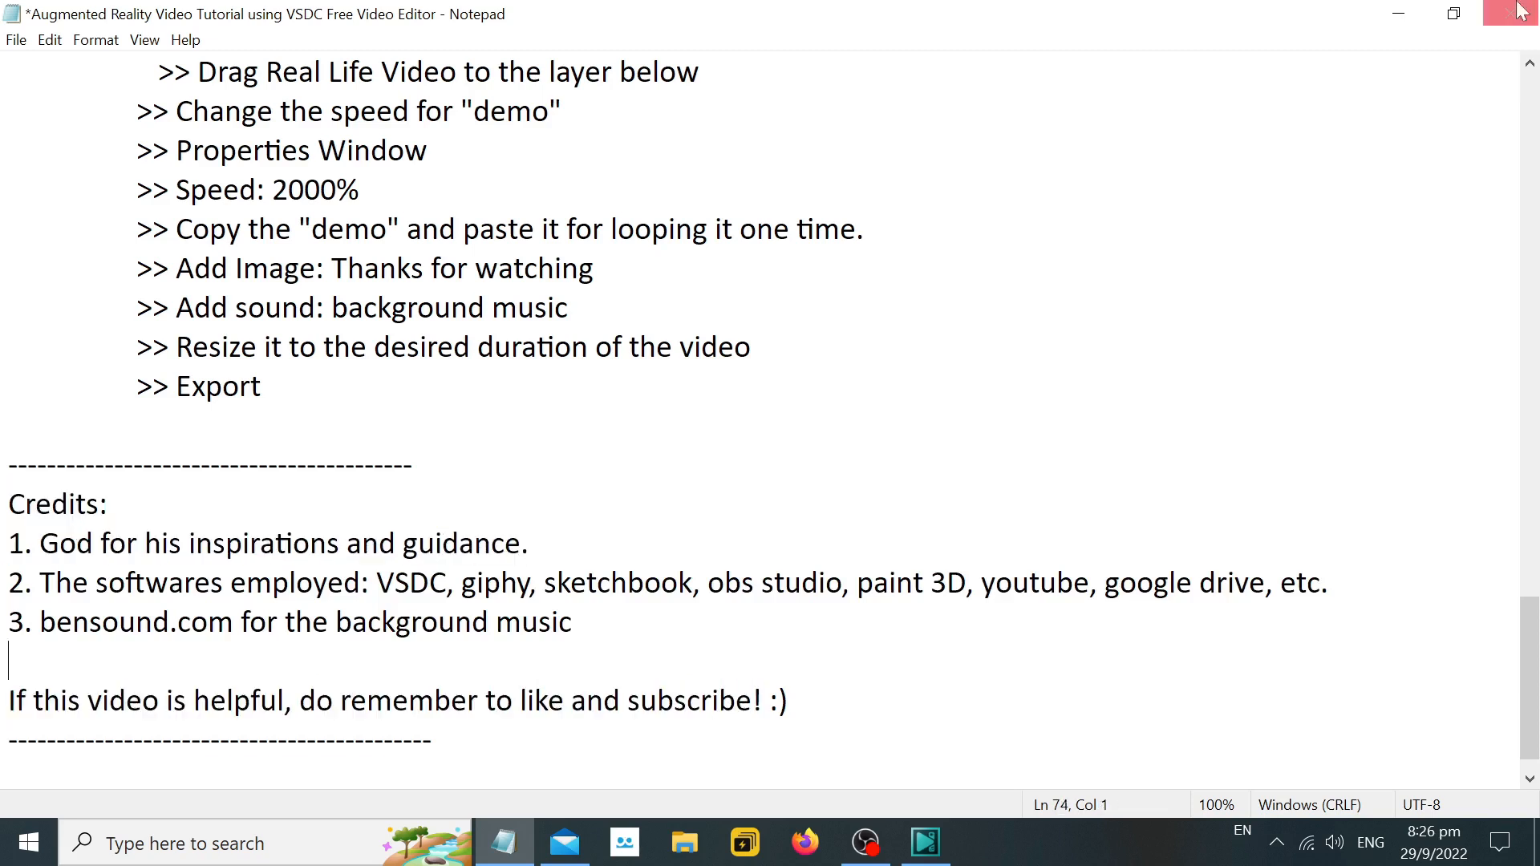
Minimize Notepad, view the "Like and Subscribe" image from the desktop, and switch back to VSDC.
click(1399, 13)
double_click(673, 68)
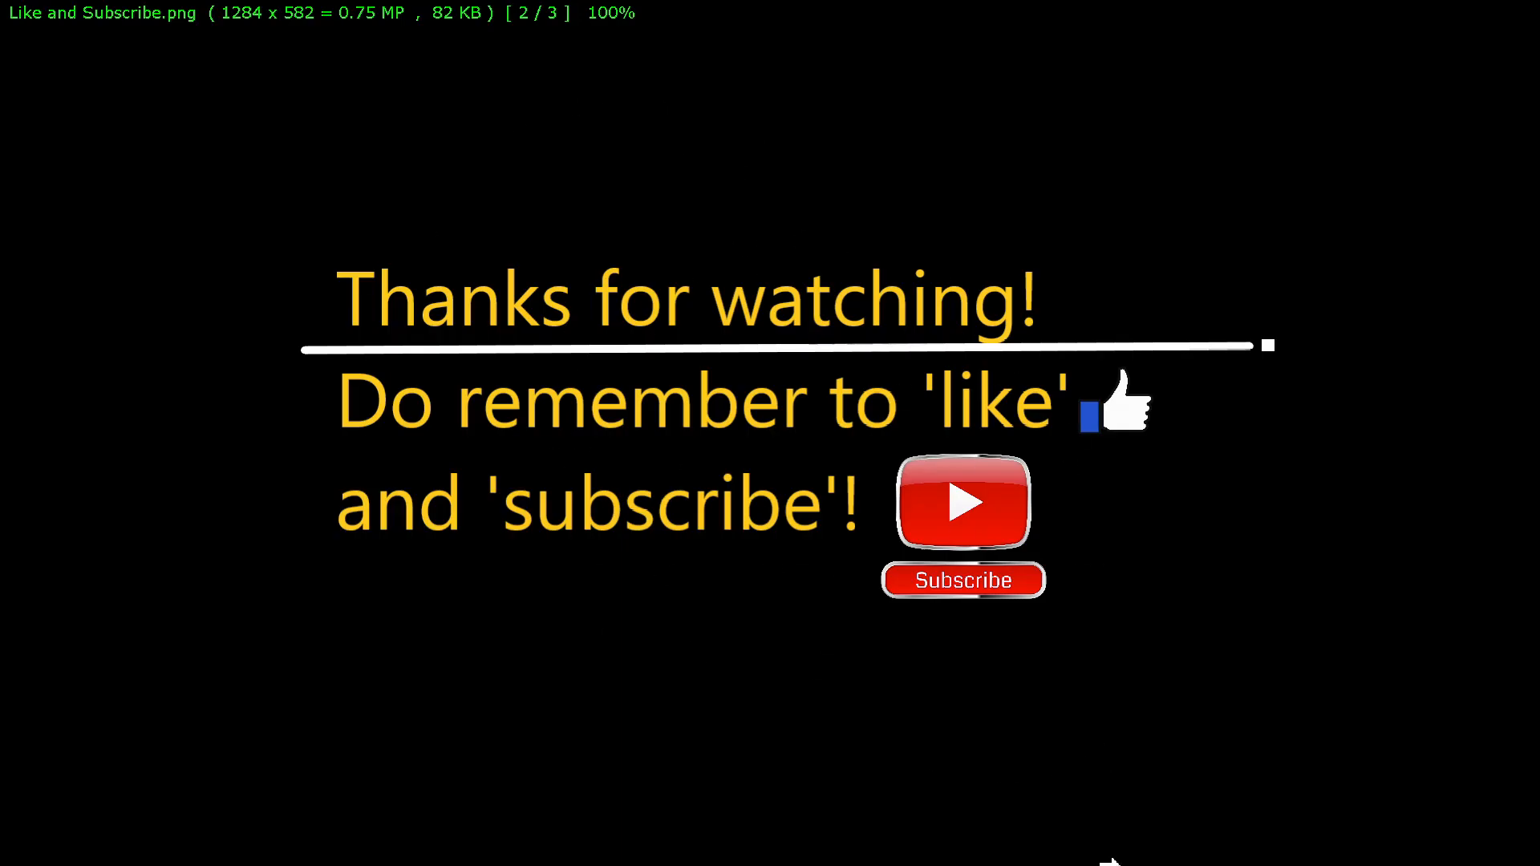
key(Escape)
click(925, 843)
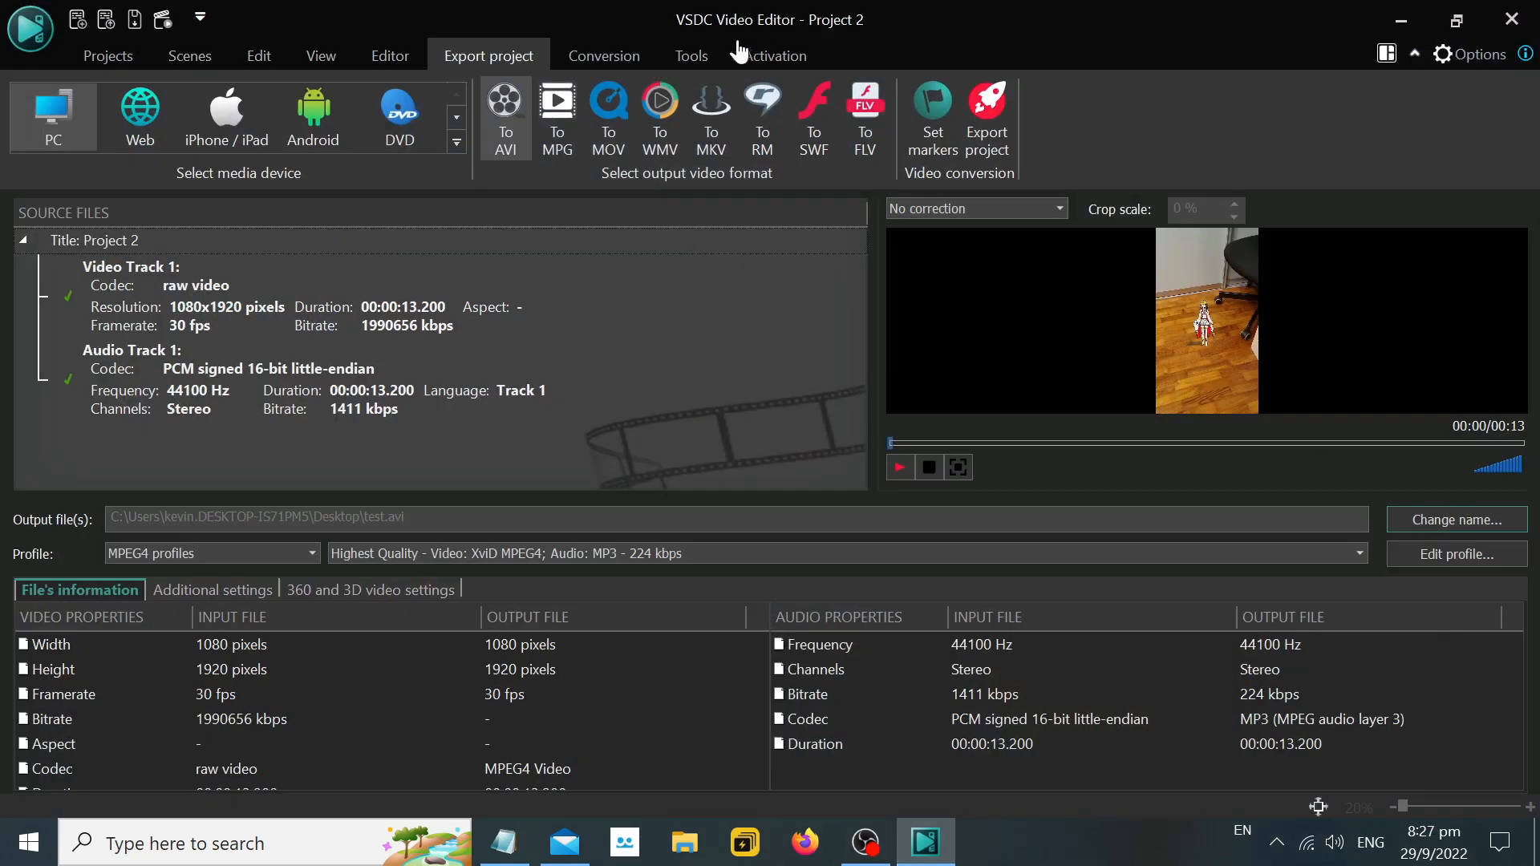